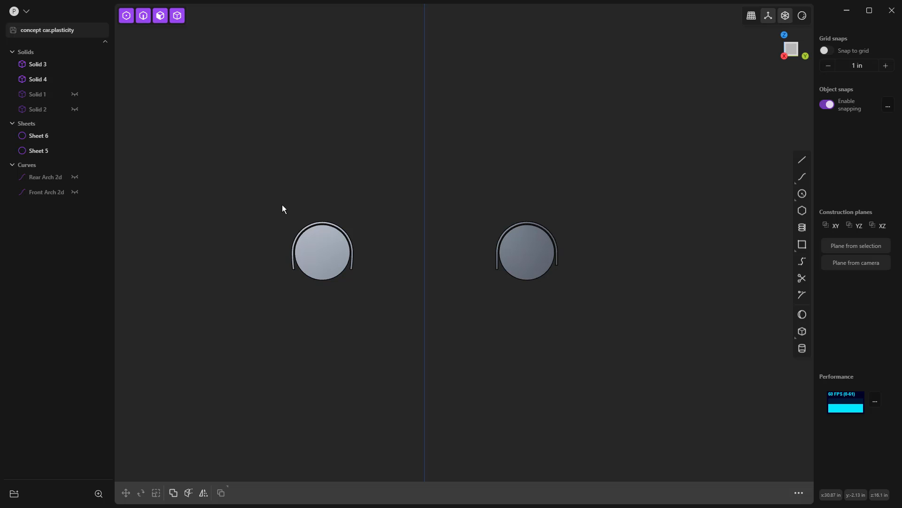
# In the right view, draw a horizontal line about 157 in long past both wheels, level with the wheel arches' lower ends
pyautogui.moveTo(272, 240); pyautogui.dragTo(367, 250, button='middle')
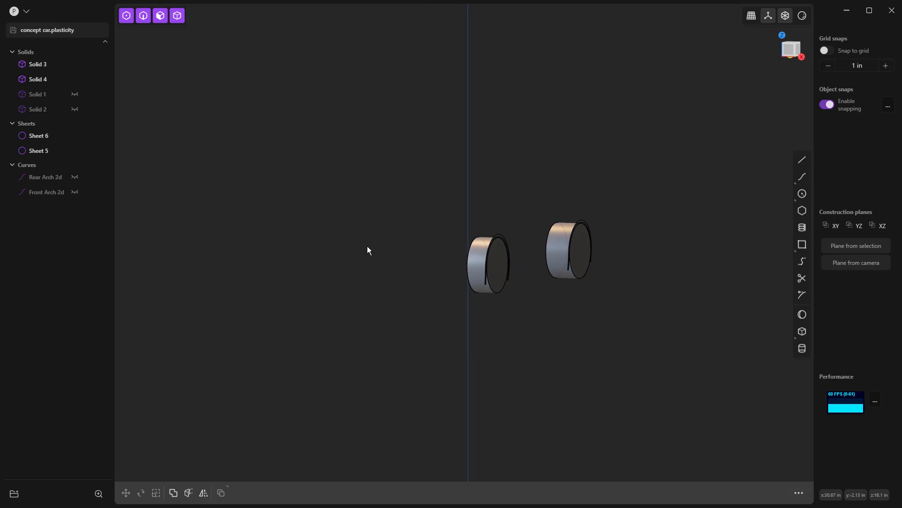
pyautogui.scroll(5, 484, 266)
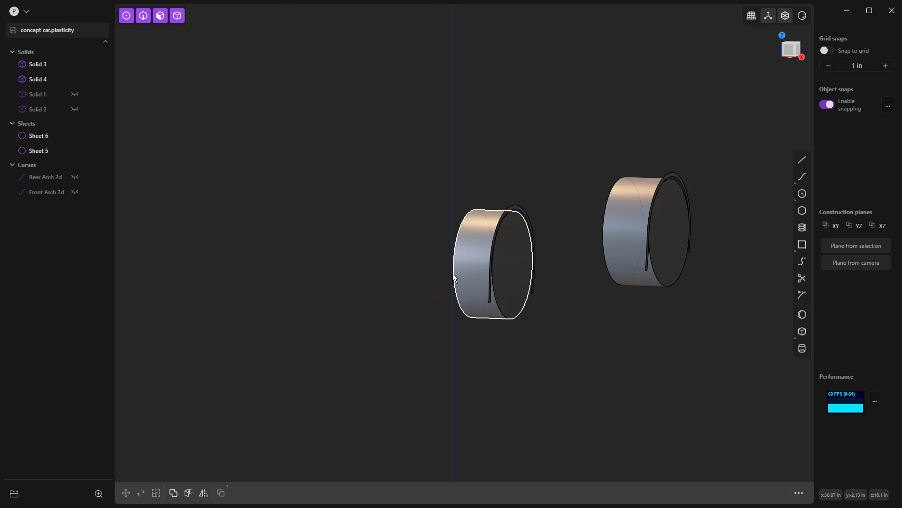
pyautogui.press('KP_1')
pyautogui.scroll(-2, 473, 269)
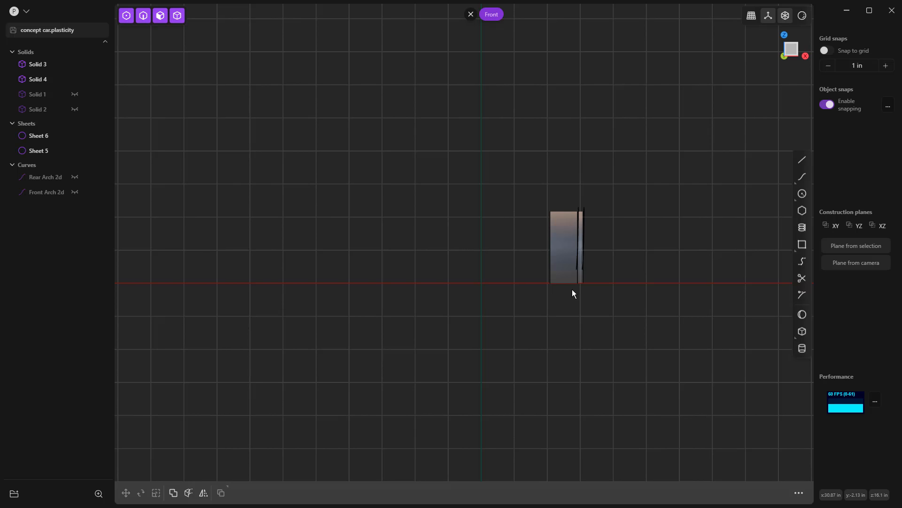
pyautogui.moveTo(575, 285); pyautogui.dragTo(464, 294, button='middle')
pyautogui.press('KP_3')
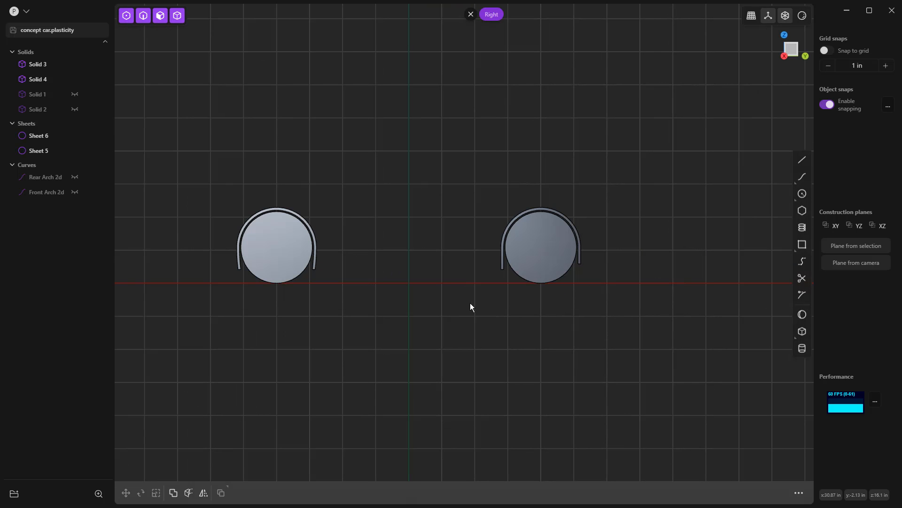
pyautogui.scroll(-2, 517, 317)
pyautogui.keyDown('shift'); pyautogui.moveTo(432, 317); pyautogui.dragTo(461, 319, button='middle'); pyautogui.keyUp('shift')
pyautogui.click(803, 160)
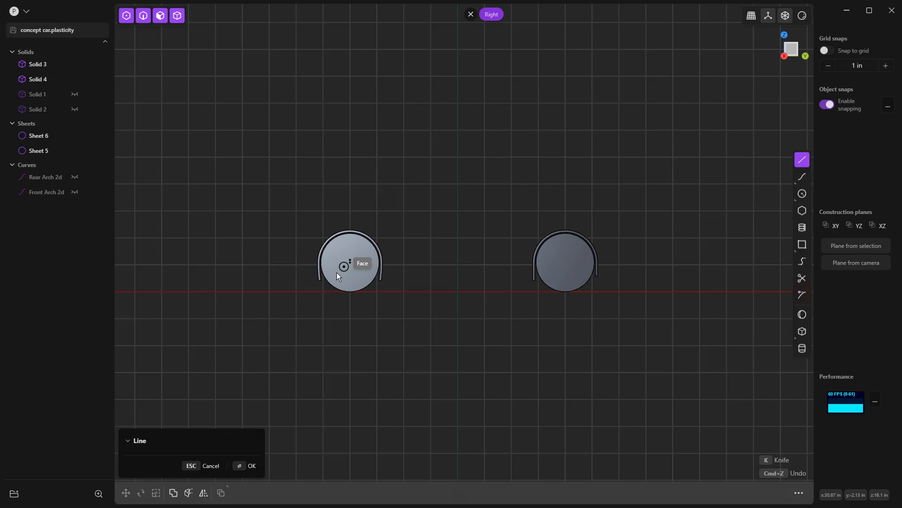
pyautogui.scroll(2, 317, 284)
pyautogui.click(316, 281)
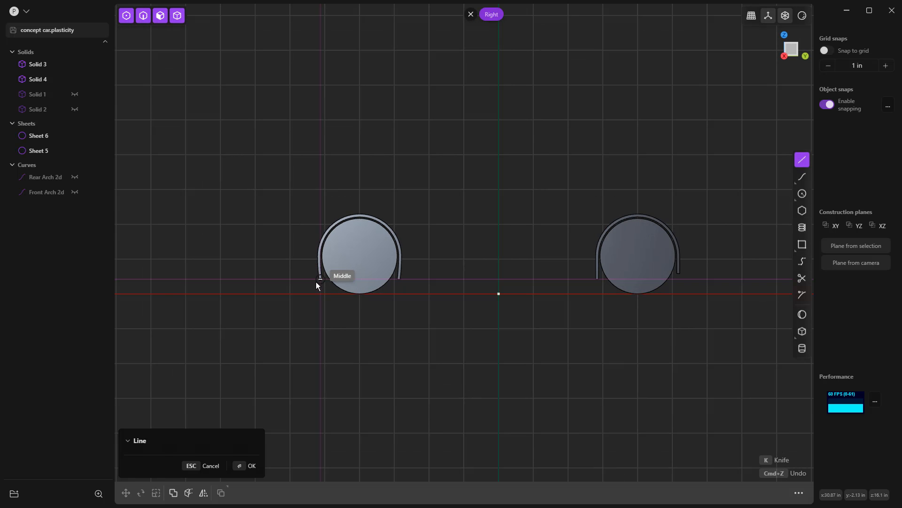
pyautogui.click(255, 280)
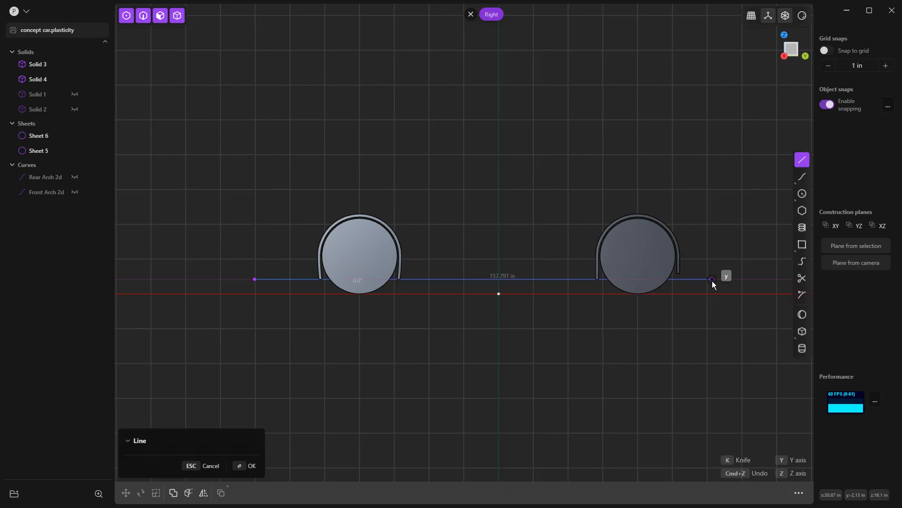
pyautogui.click(711, 279)
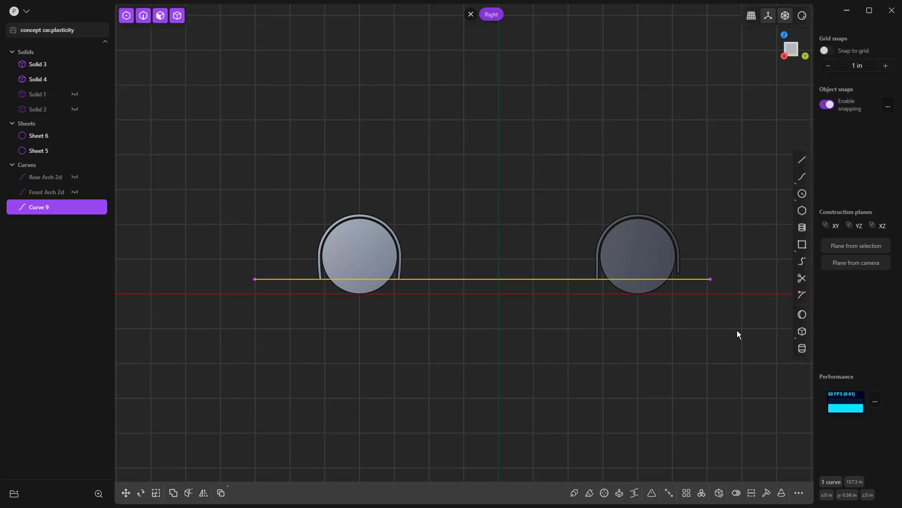
# Move the new line about 32.3 in along X from the centerline so it runs through both wheels
pyautogui.press('KP_7')
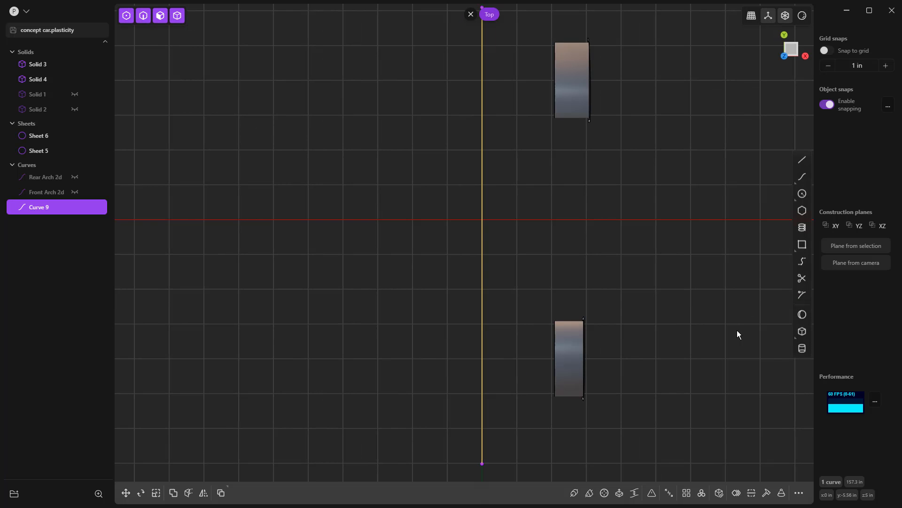
pyautogui.scroll(-1, 495, 312)
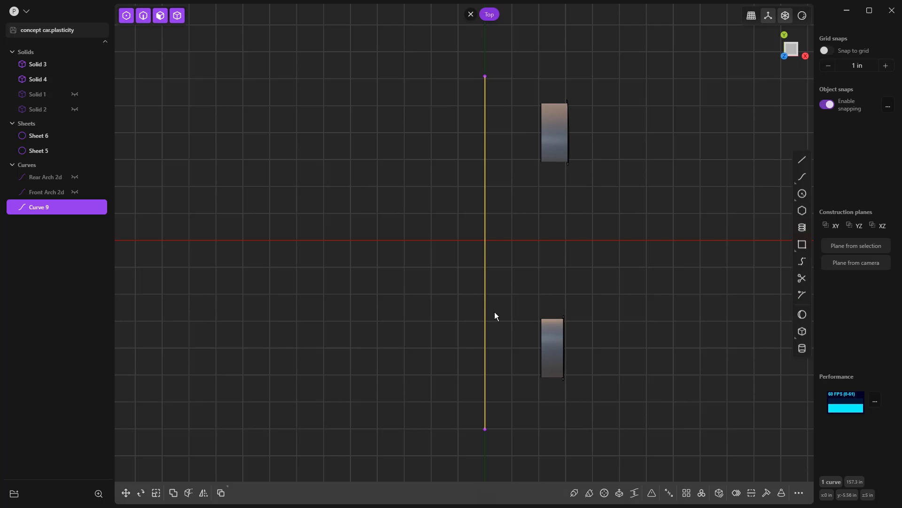
pyautogui.press('g')
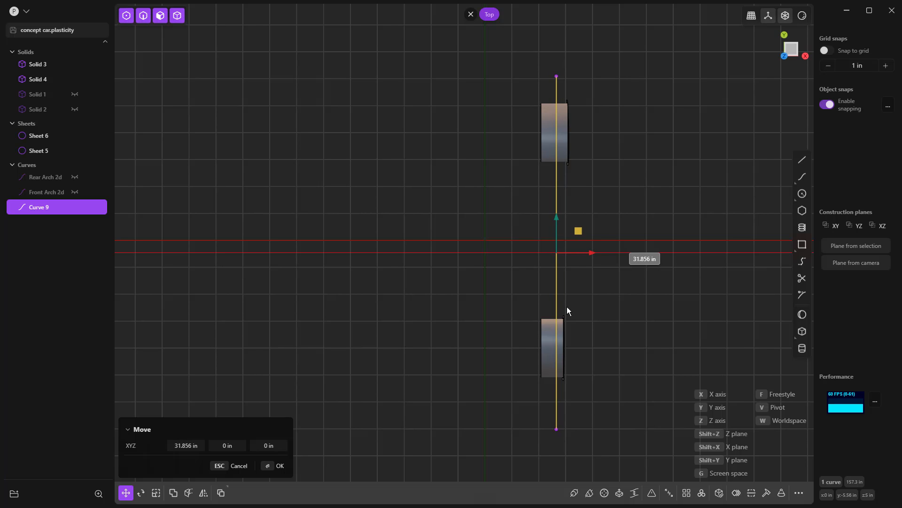
pyautogui.click(567, 307)
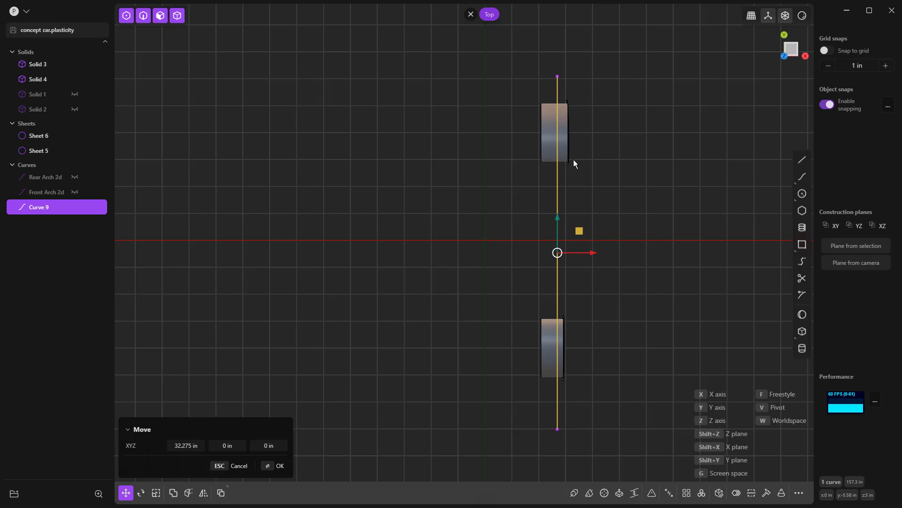
pyautogui.click(610, 204)
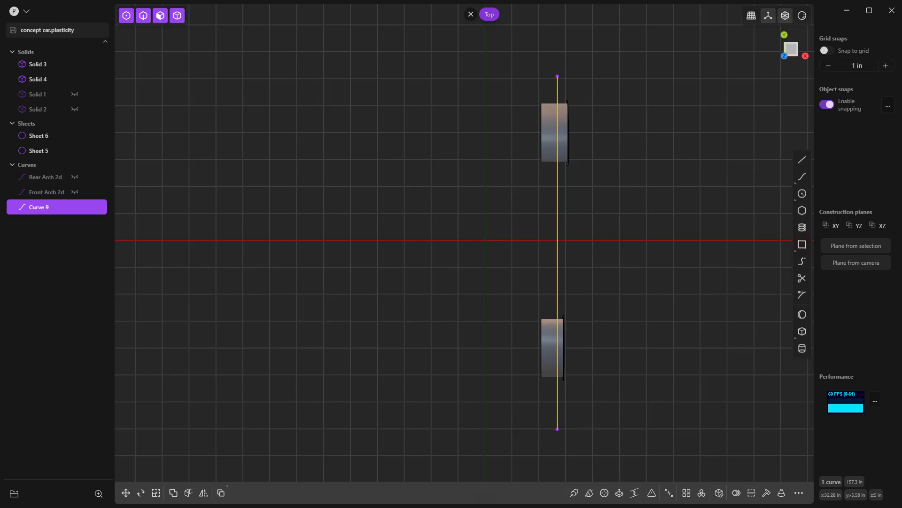
# Rebuild the line using the Refit method with a 0.001 tolerance, and check it in the right, front and top views
pyautogui.click(767, 492)
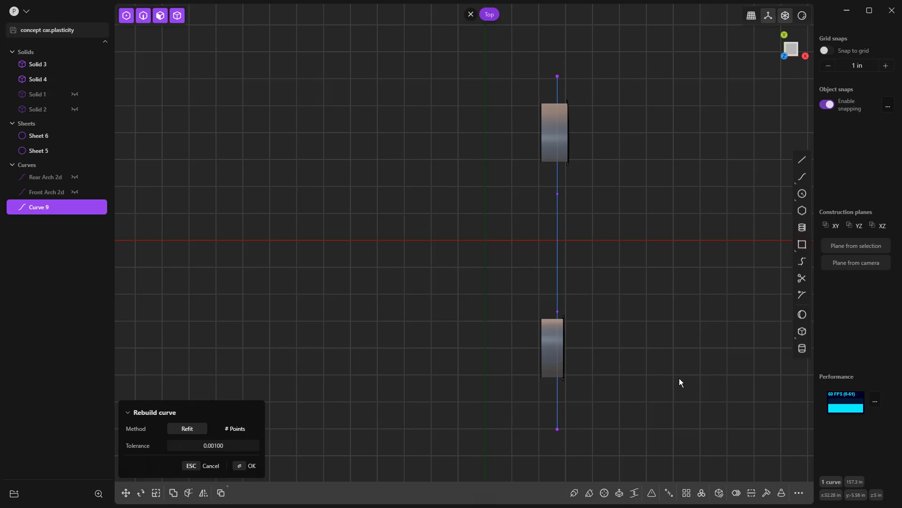
pyautogui.press('Return')
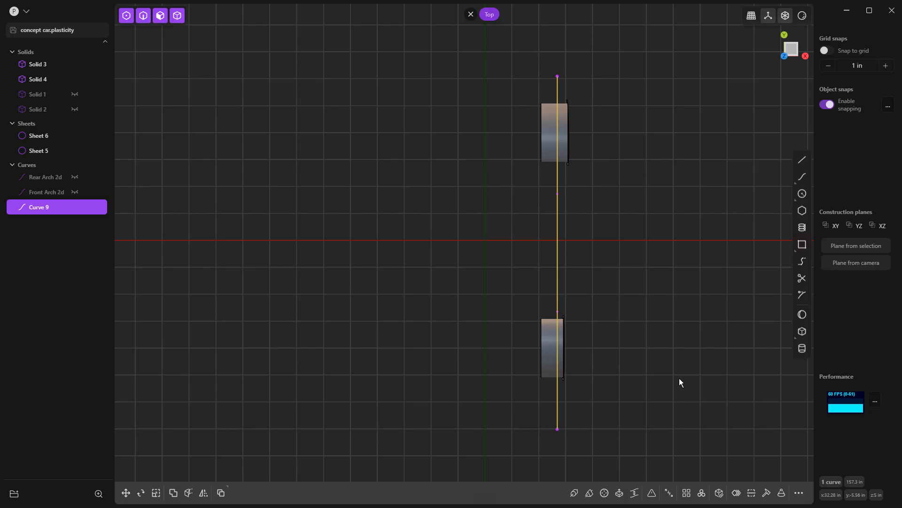
pyautogui.press('3')
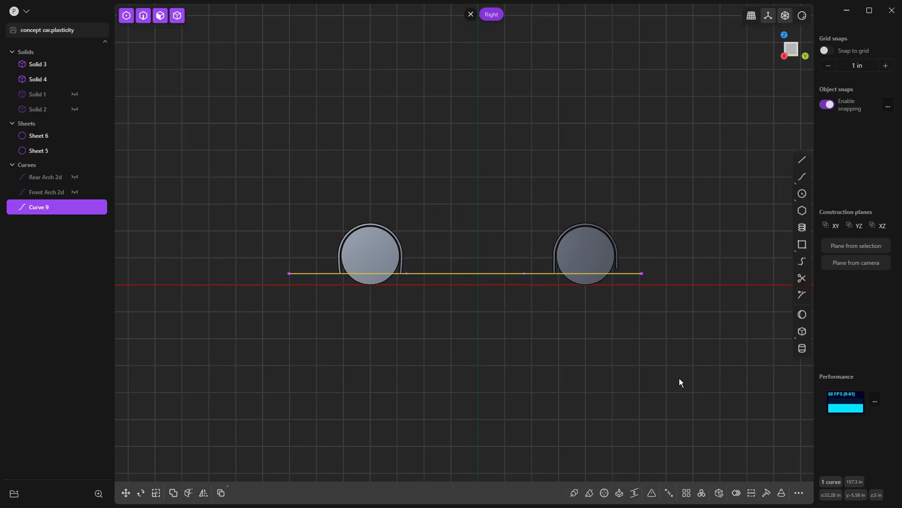
pyautogui.press('1')
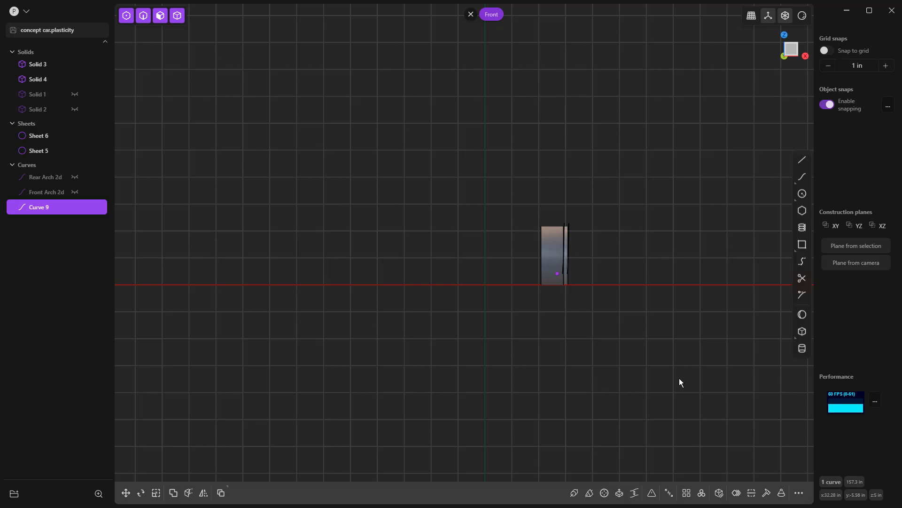
pyautogui.press('7')
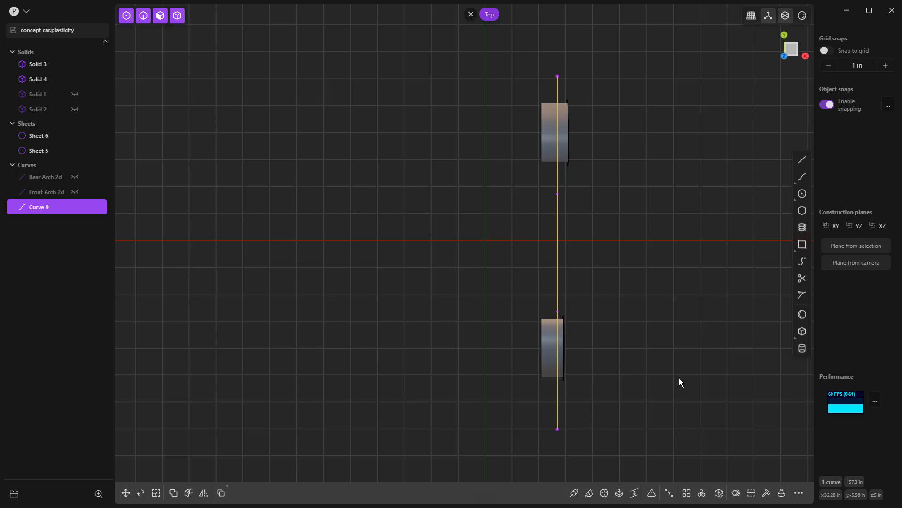
# Shift the line's two control points on the positive-Y half about 0.6 in outward along X
pyautogui.click(594, 416)
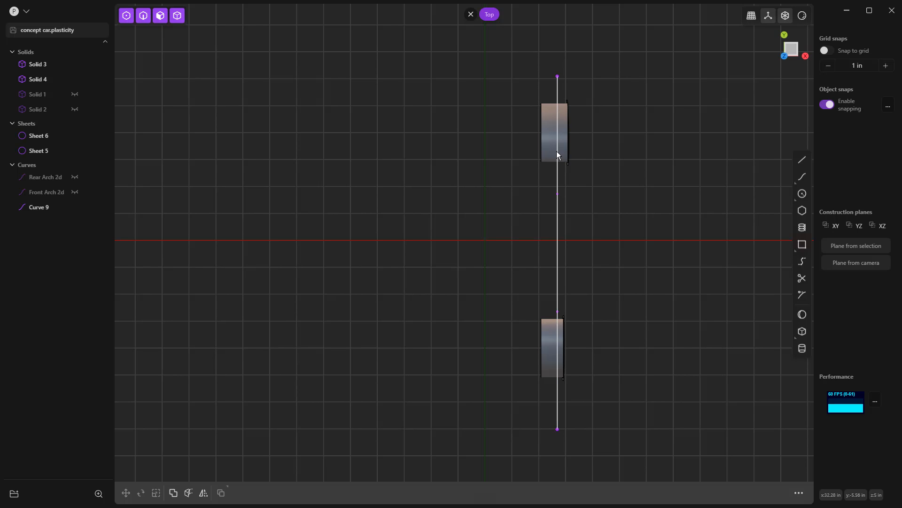
pyautogui.moveTo(532, 56); pyautogui.dragTo(561, 204)
pyautogui.press('g')
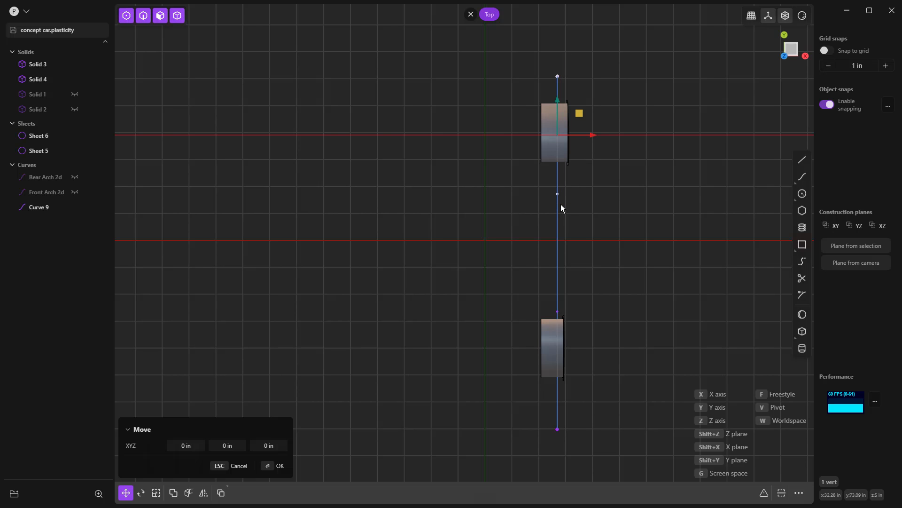
pyautogui.click(562, 204)
pyautogui.press('Return')
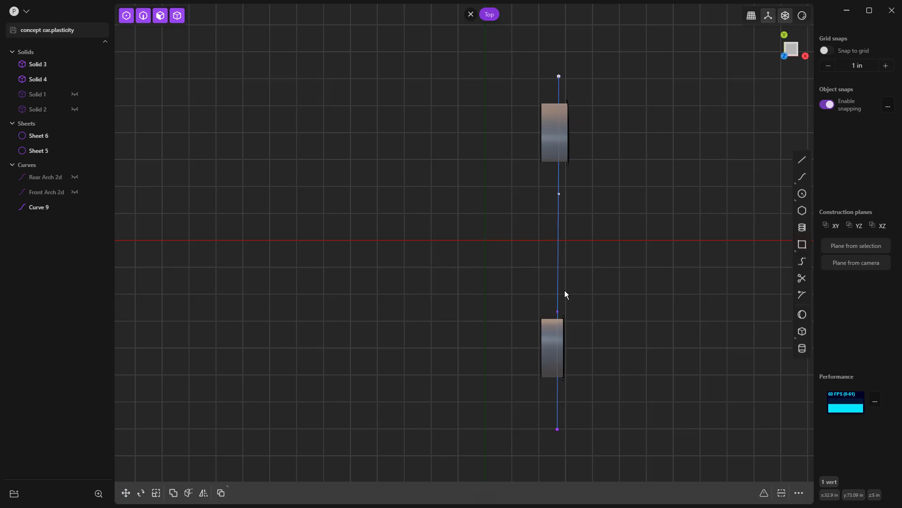
# Shift the line's two control points on the negative-Y half outward along X to about 32.9 in
pyautogui.moveTo(546, 295); pyautogui.dragTo(563, 436)
pyautogui.press('g')
pyautogui.press('x')
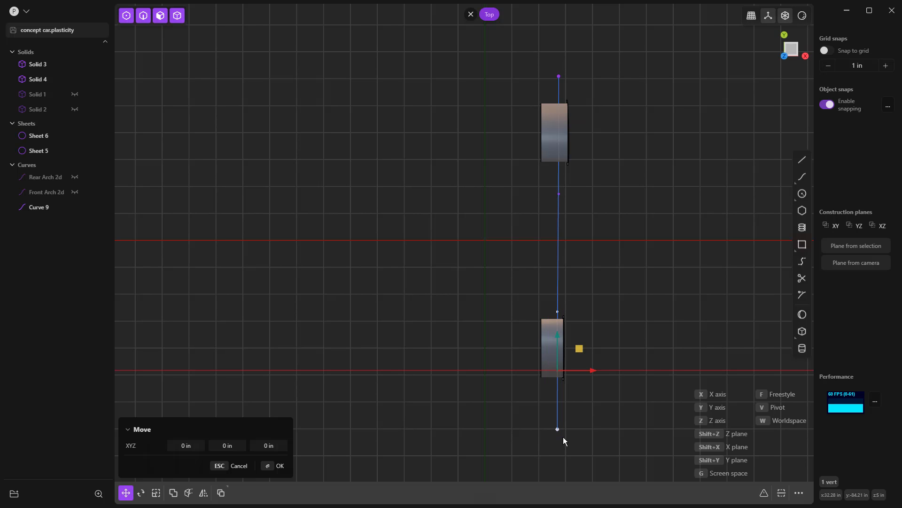
pyautogui.click(565, 438)
pyautogui.press('Return')
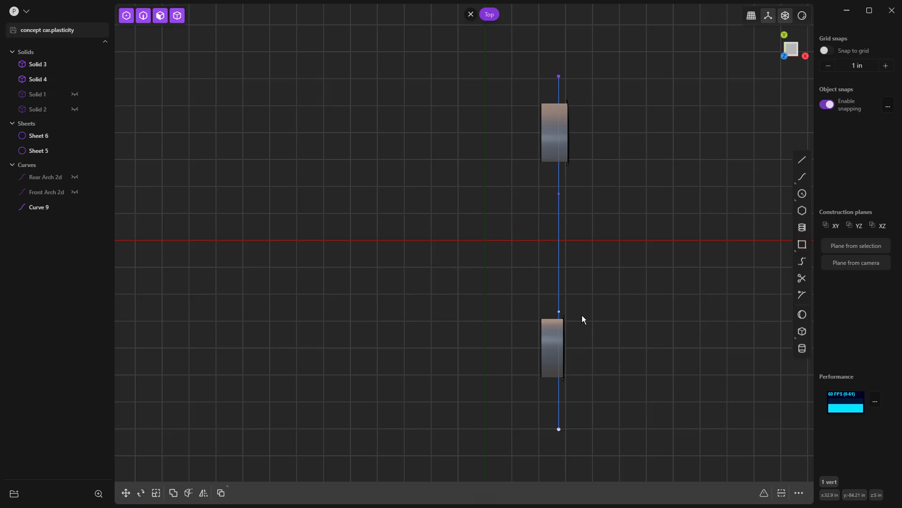
# Rebuild the line using the # Points method with 6 points
pyautogui.click(559, 228)
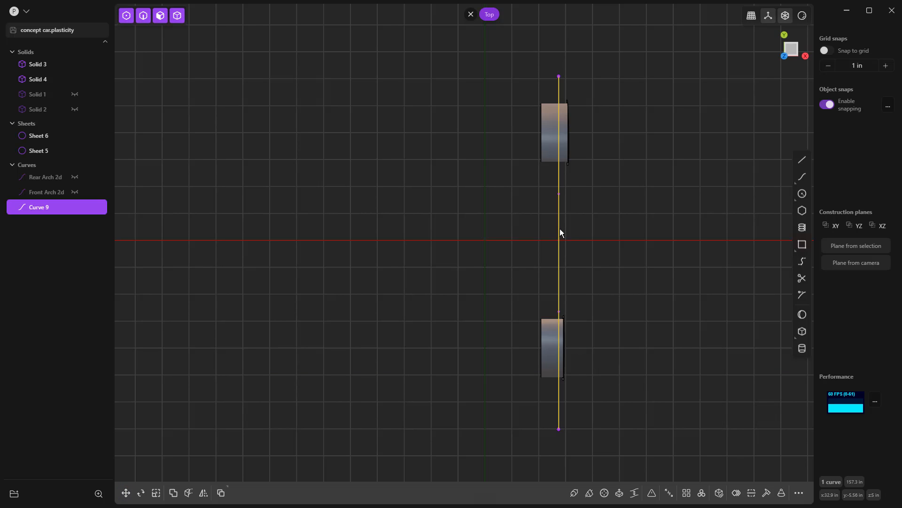
pyautogui.click(767, 492)
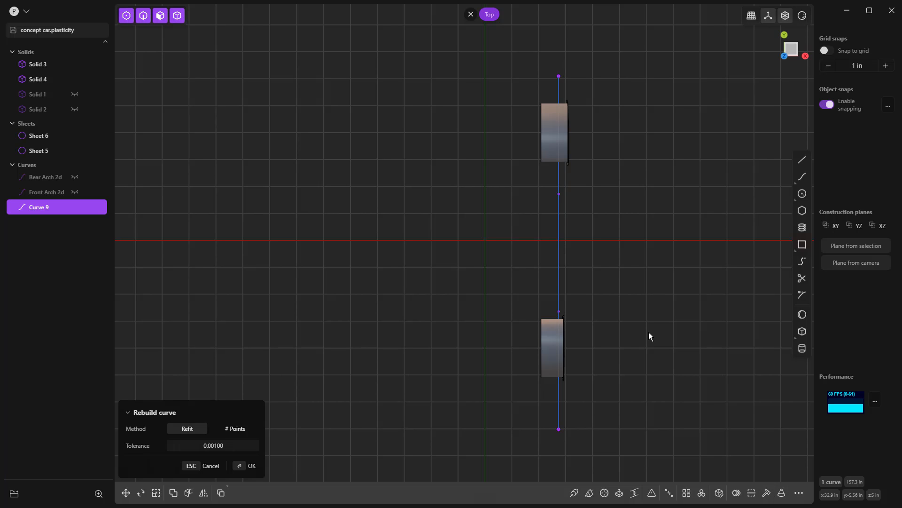
pyautogui.click(240, 433)
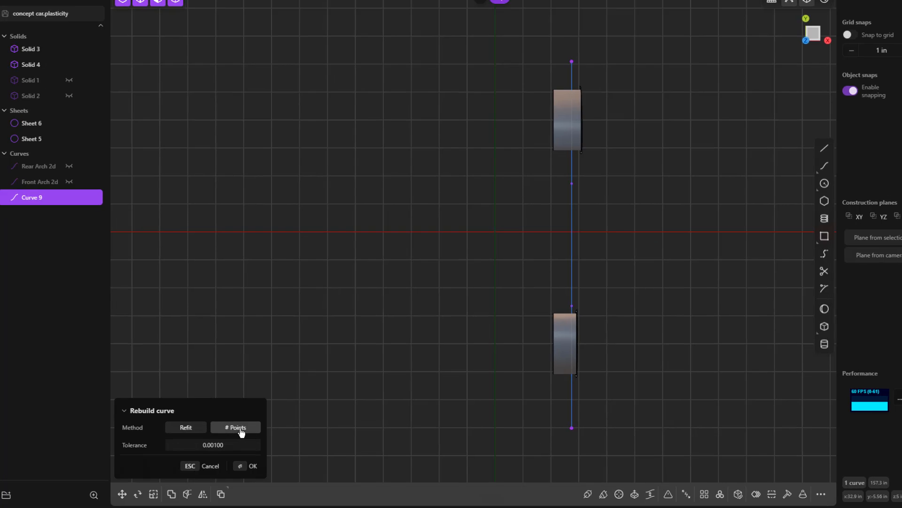
pyautogui.click(201, 430)
pyautogui.write('6')
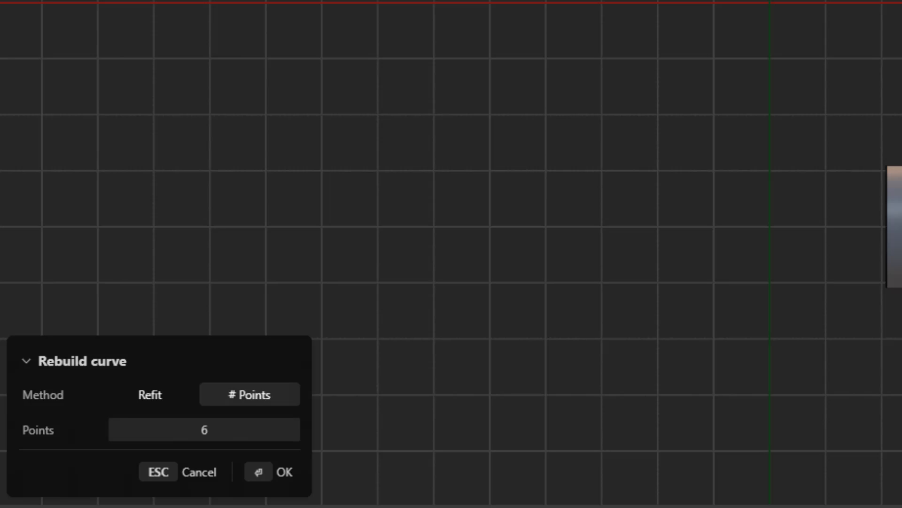
pyautogui.press('Return')
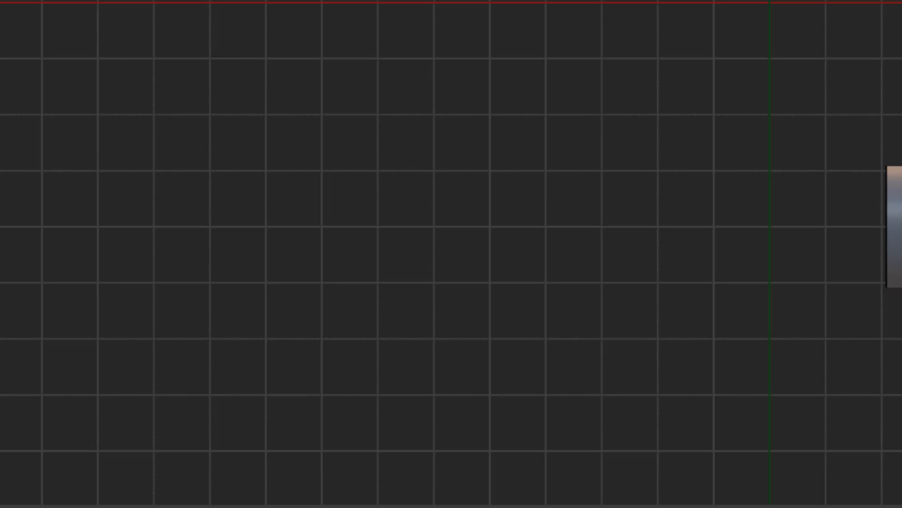
# Move the control point near the negative-Y wheel about -1.68 in X and 6.5 in Y, and that side's endpoint about 3.35 in inward
pyautogui.press('g')
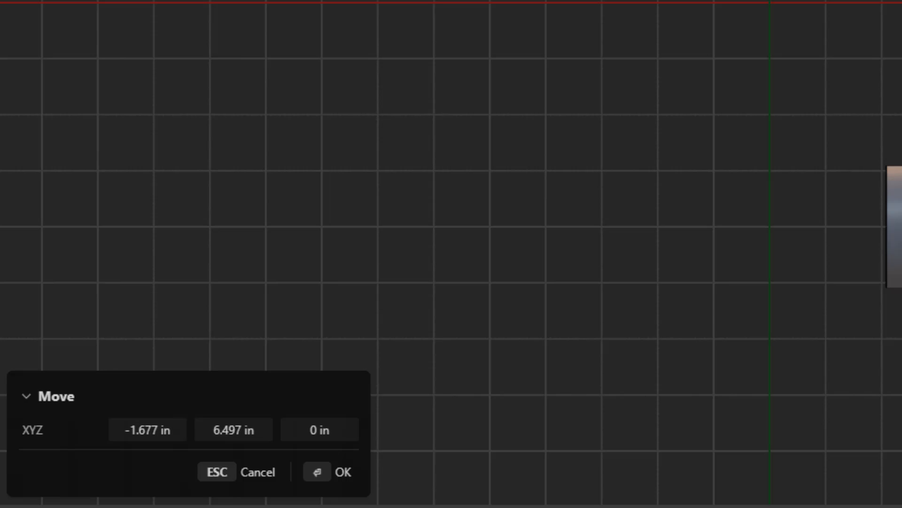
pyautogui.press('Return')
pyautogui.moveTo(515, 422); pyautogui.dragTo(595, 444)
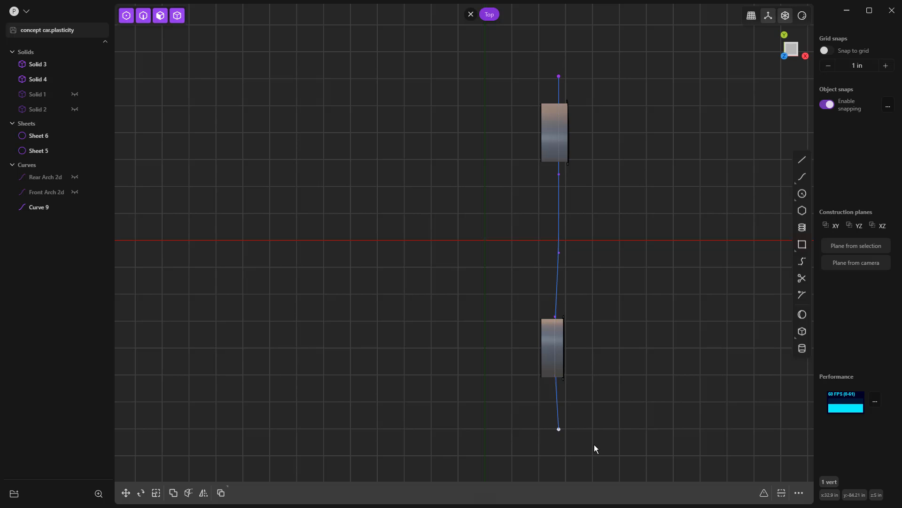
pyautogui.press('g')
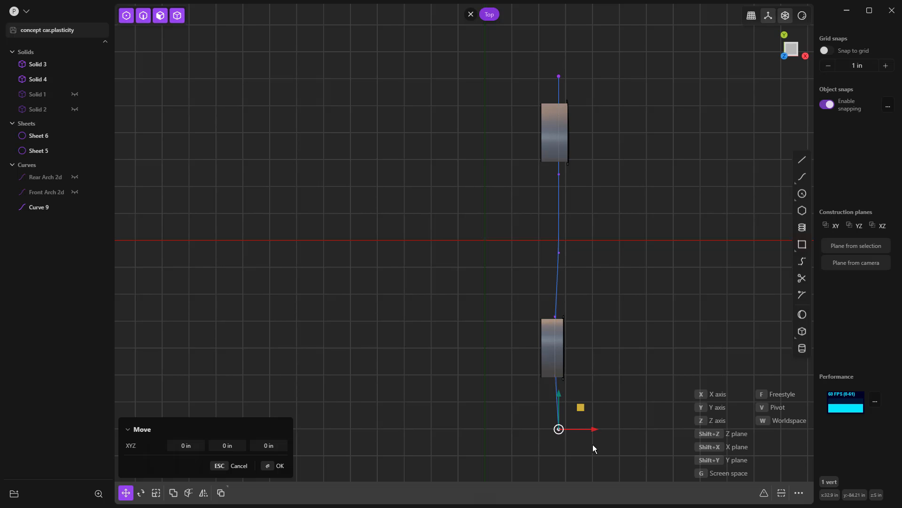
pyautogui.click(585, 443)
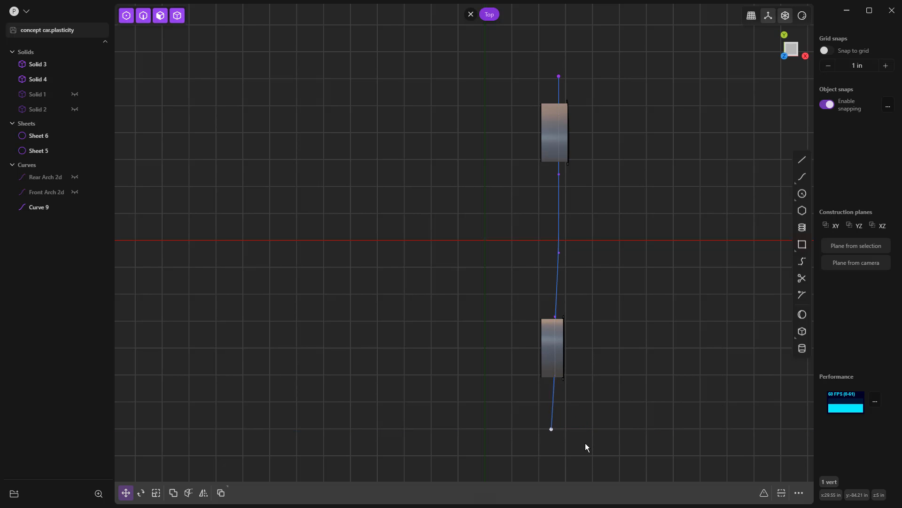
# Pull the middle control point about 2.1 in inward along X, and its neighbor by the positive-Y wheel inward as well
pyautogui.moveTo(524, 210); pyautogui.dragTo(583, 272)
pyautogui.press('g')
pyautogui.click(579, 271)
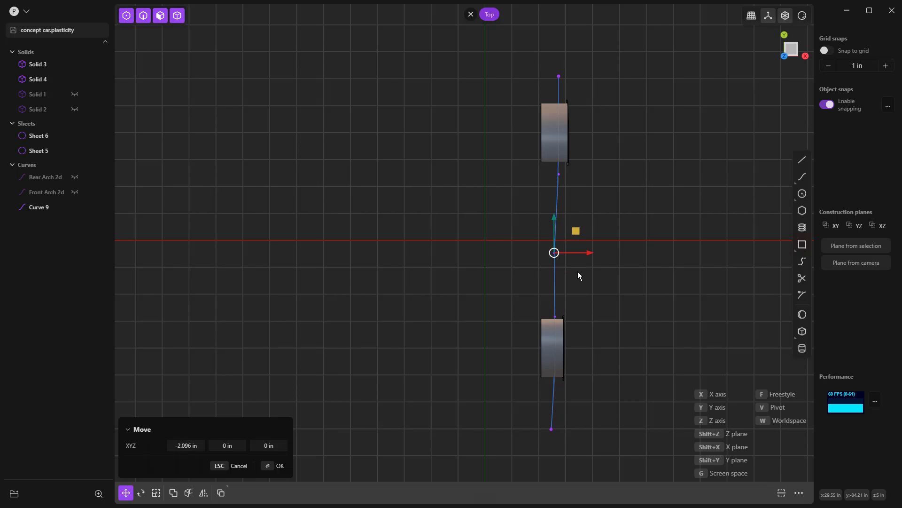
pyautogui.moveTo(571, 193); pyautogui.dragTo(571, 193)
pyautogui.press('g')
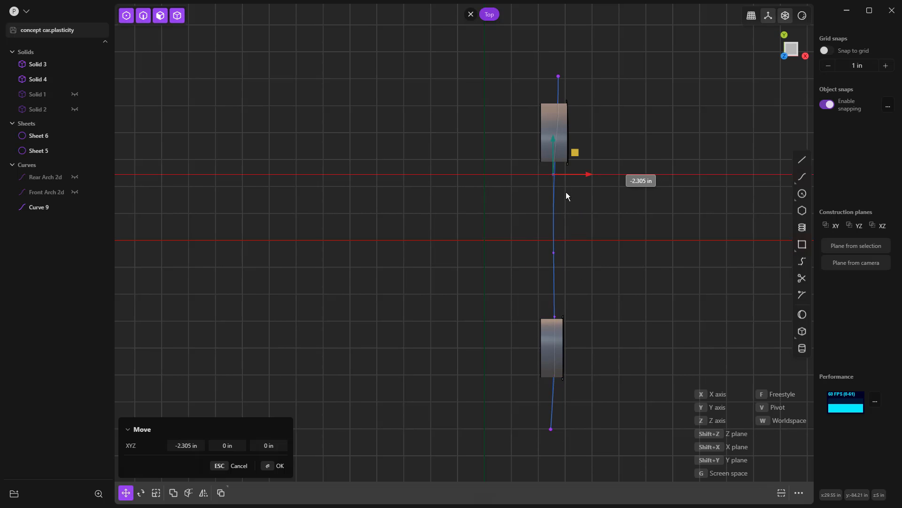
pyautogui.click(568, 192)
# Move the control point beside the positive-Y wheel about 0.63 in along X and -2.73 in along Y
pyautogui.moveTo(545, 97); pyautogui.dragTo(566, 146)
pyautogui.press('g')
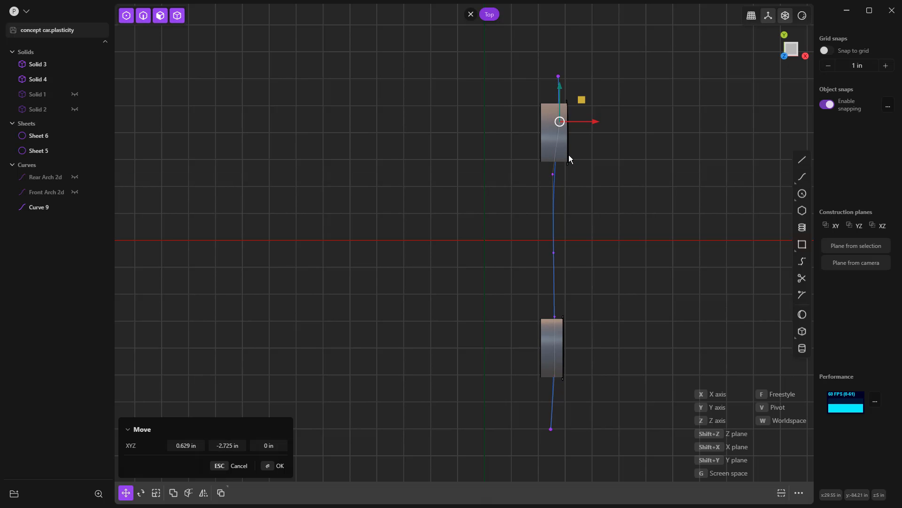
pyautogui.click(589, 183)
# Duplicate the side curve and raise the copy about 12.16 in along Z
pyautogui.moveTo(590, 194); pyautogui.dragTo(388, 275, button='middle')
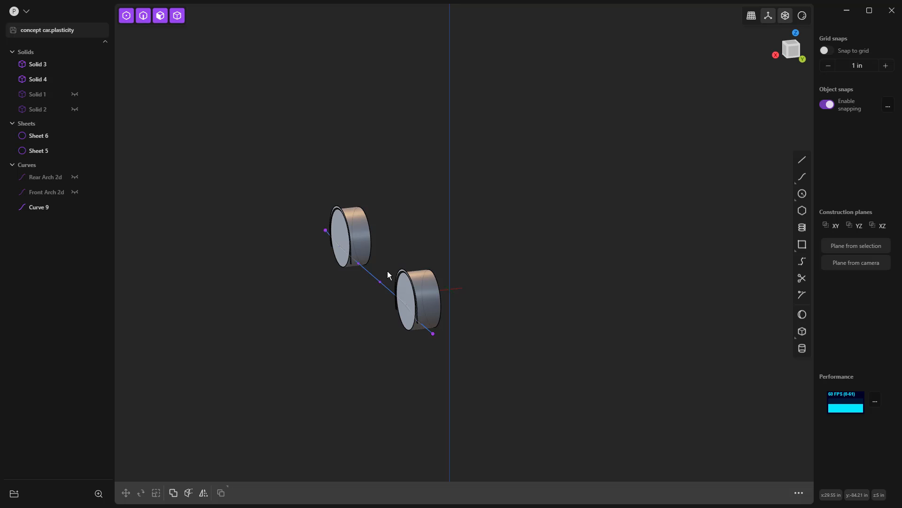
pyautogui.moveTo(389, 275); pyautogui.dragTo(465, 263, button='middle')
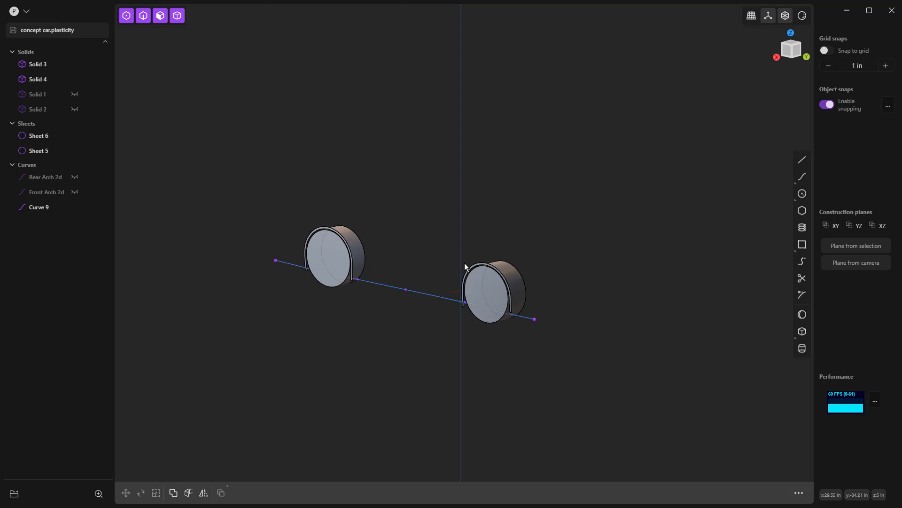
pyautogui.press('KP_3')
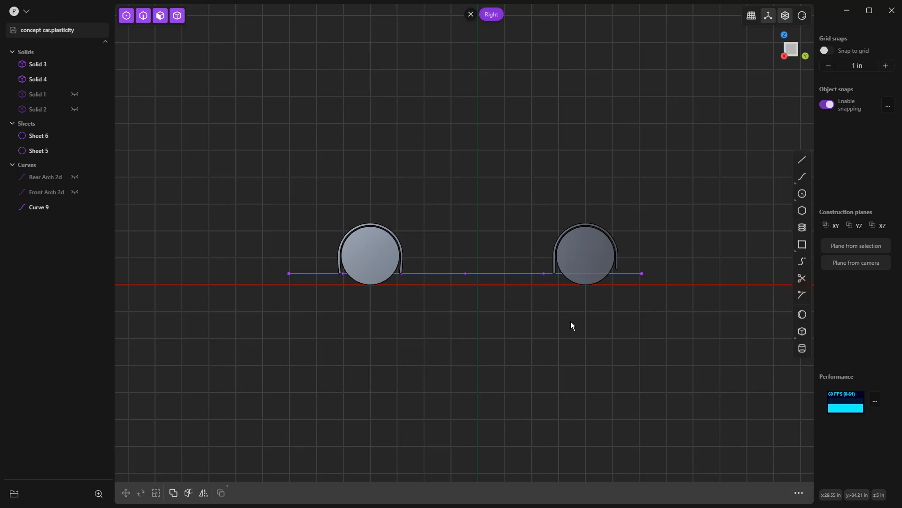
pyautogui.click(443, 272)
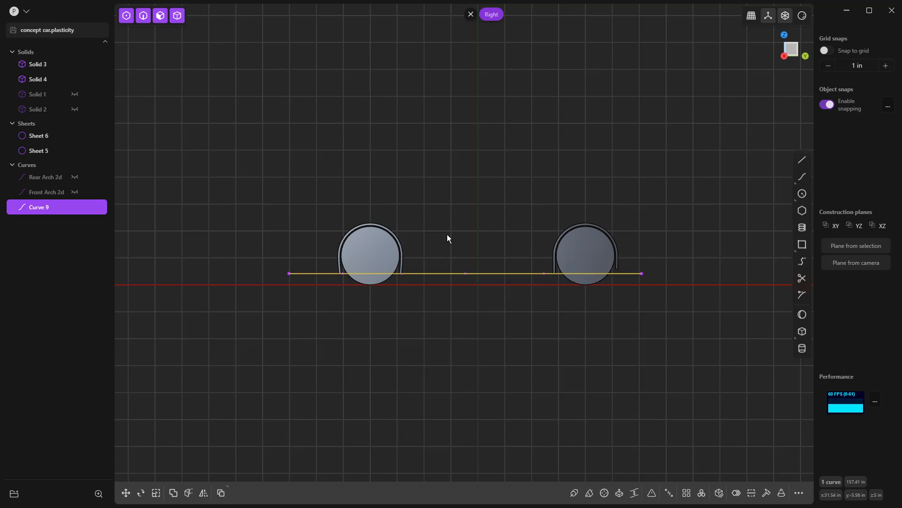
pyautogui.hotkey('ctrl', 'd')
pyautogui.moveTo(467, 237); pyautogui.dragTo(468, 209)
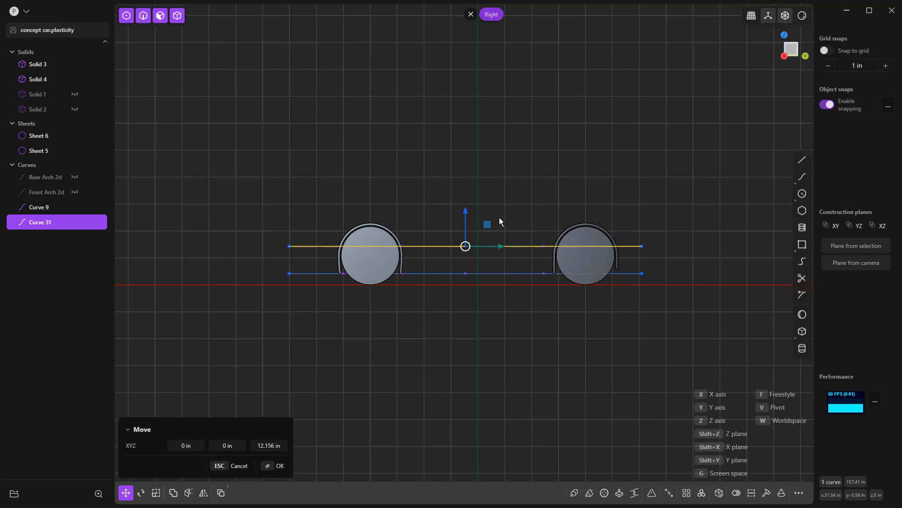
pyautogui.press('Return')
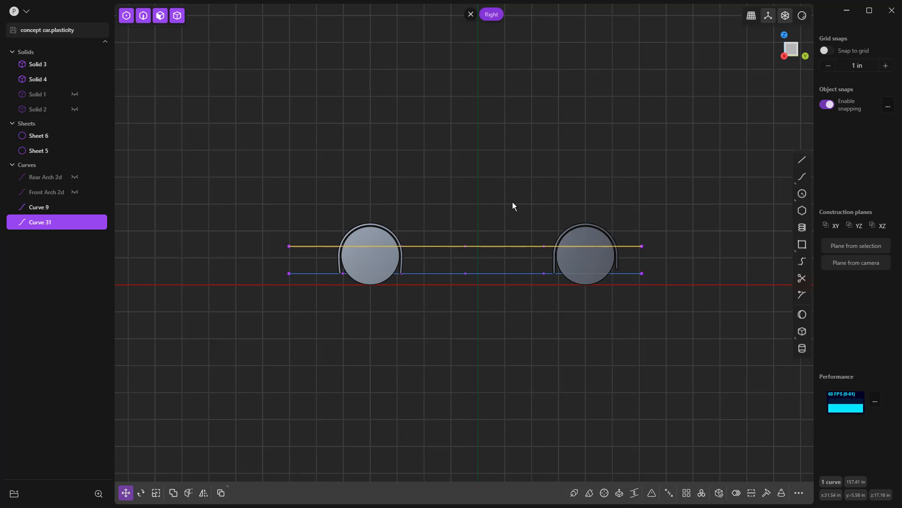
# Shift the raised copy outward along X to about 33 in, and the original lower curve slightly inward along X
pyautogui.press('KP_7')
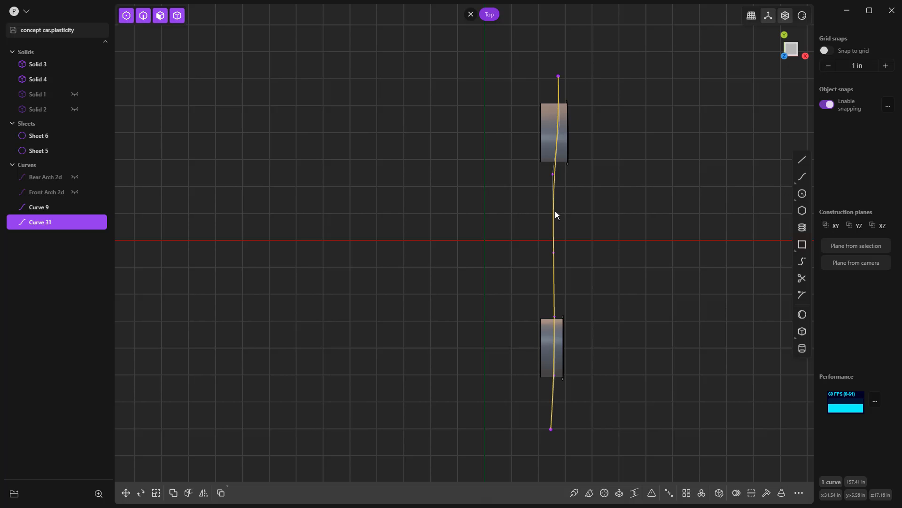
pyautogui.press('g')
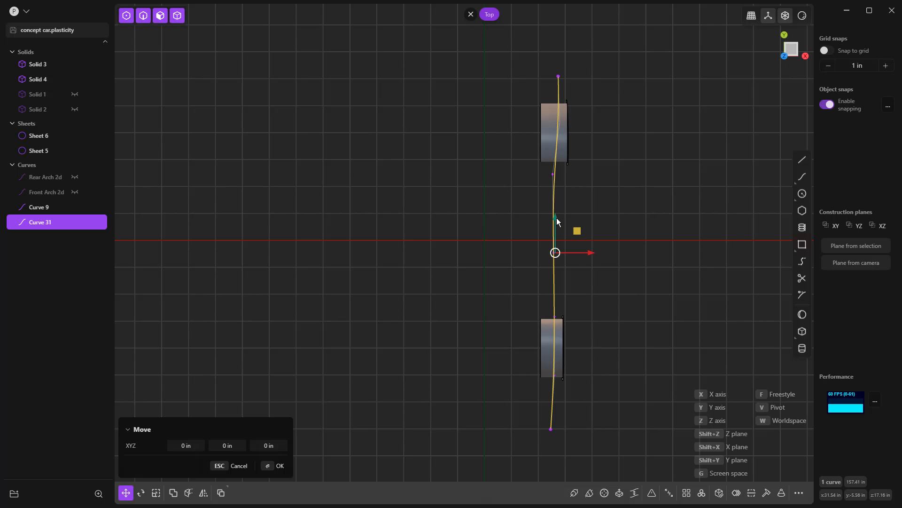
pyautogui.click(559, 218)
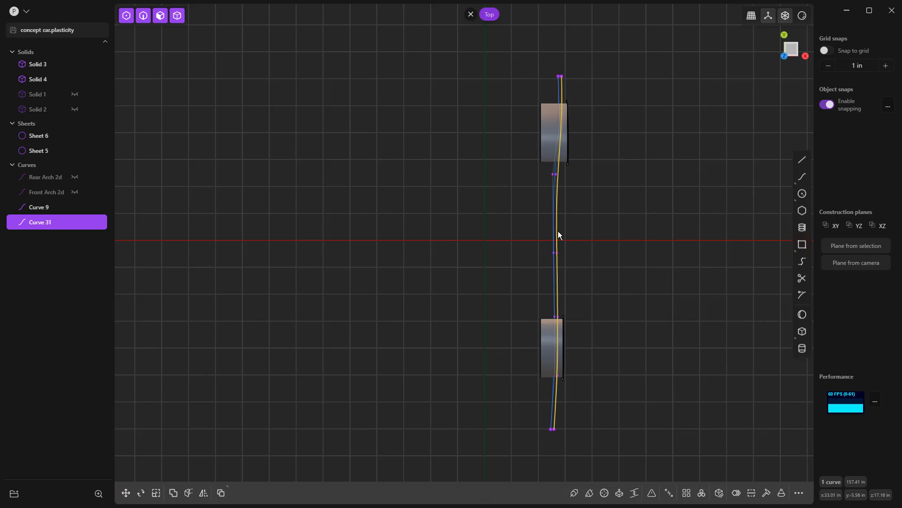
pyautogui.click(553, 228)
pyautogui.press('g')
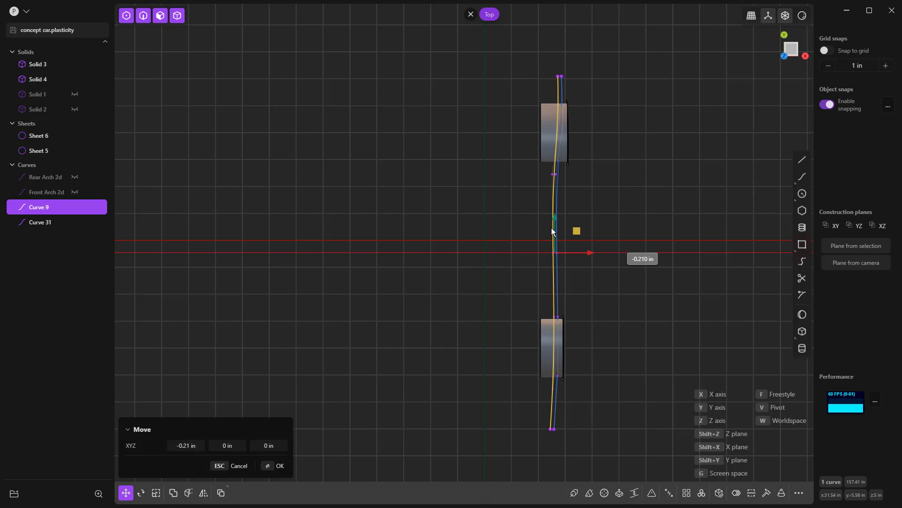
pyautogui.click(547, 226)
pyautogui.rightClick(599, 295)
# Duplicate the raised curve and lift the new copy about 17.81 in along Z, above both wheels
pyautogui.moveTo(599, 296); pyautogui.dragTo(536, 264, button='middle')
pyautogui.click(536, 264)
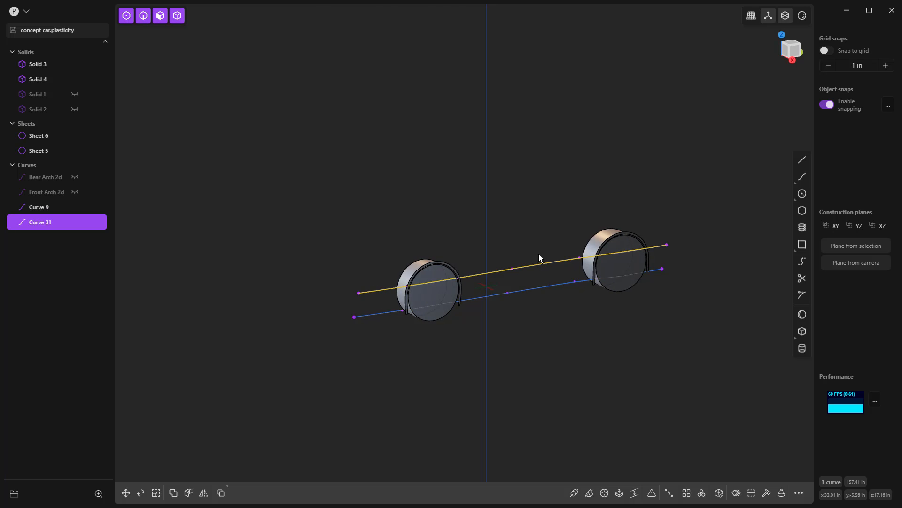
pyautogui.press('3')
pyautogui.hotkey('ctrl', 'd')
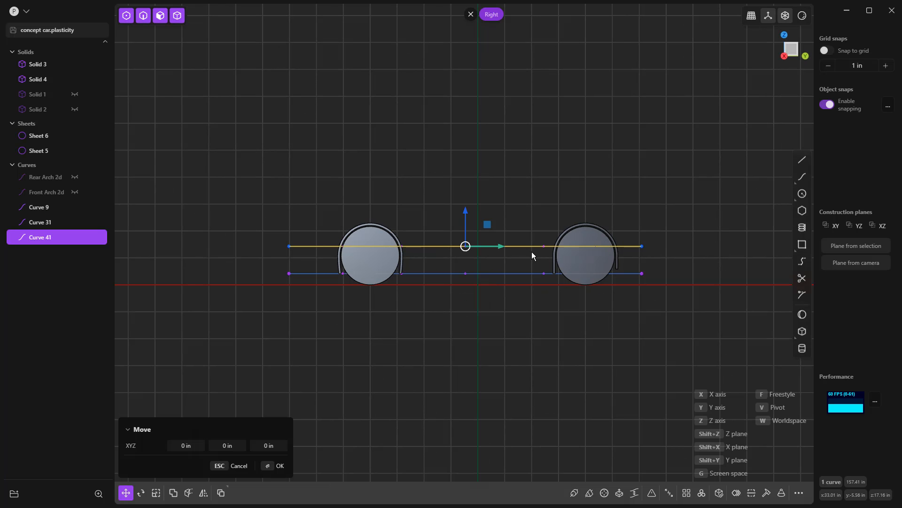
pyautogui.moveTo(464, 210); pyautogui.dragTo(527, 185)
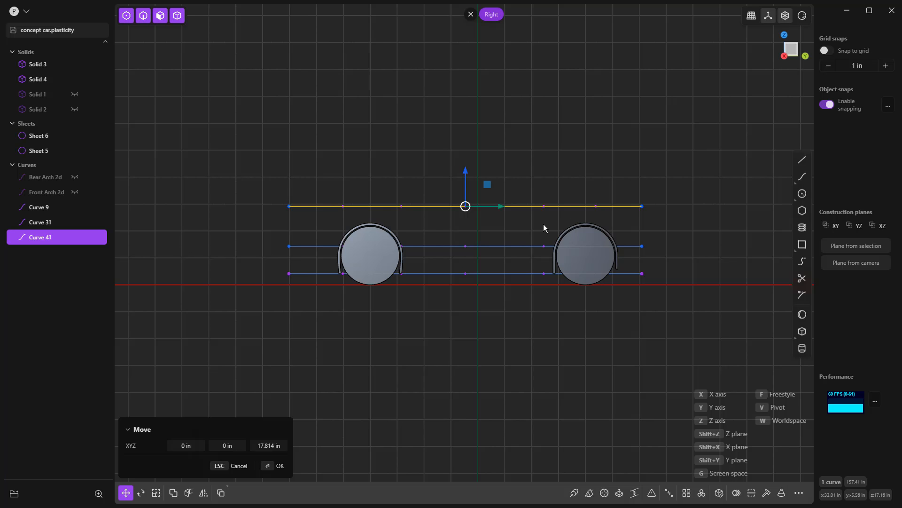
pyautogui.press('Return')
# Move the uppermost curve about 4.95 in inward along X
pyautogui.moveTo(489, 231); pyautogui.dragTo(553, 236, button='middle')
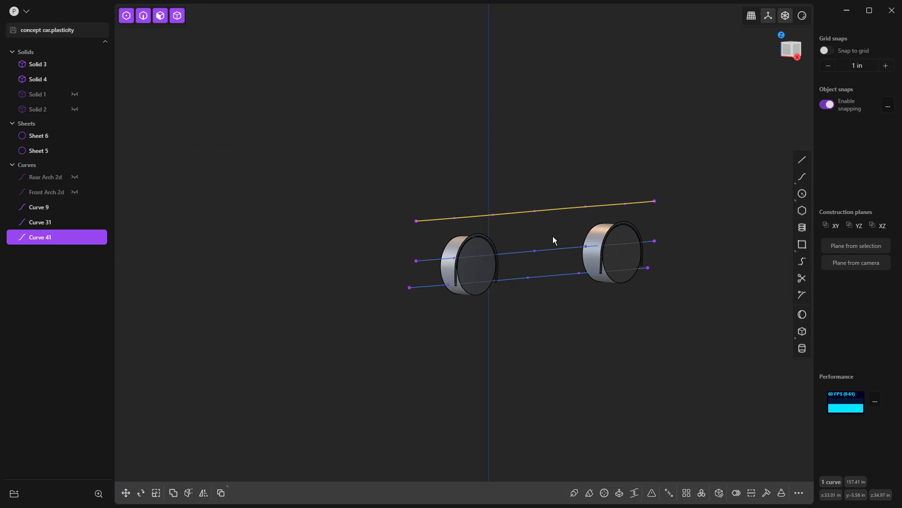
pyautogui.press('KP_1')
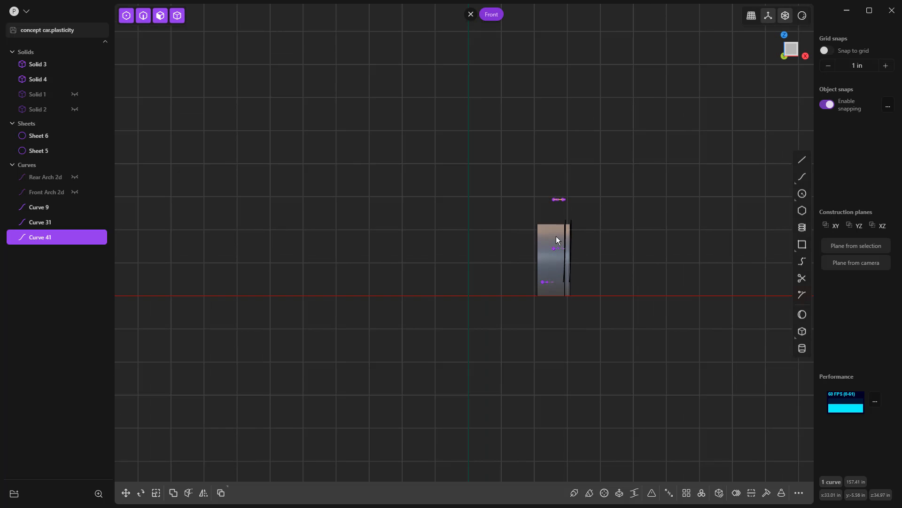
pyautogui.press('g')
pyautogui.press('x')
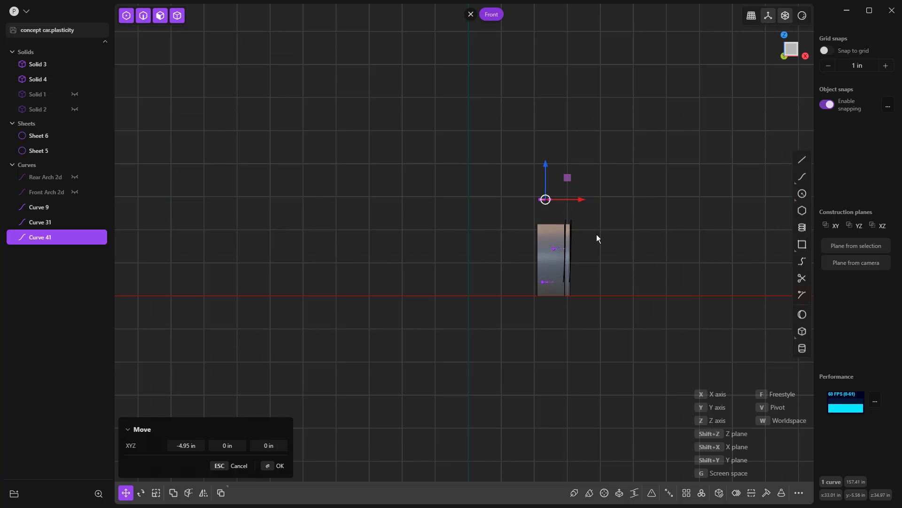
pyautogui.press('KP_7')
pyautogui.scroll(-2, 616, 234)
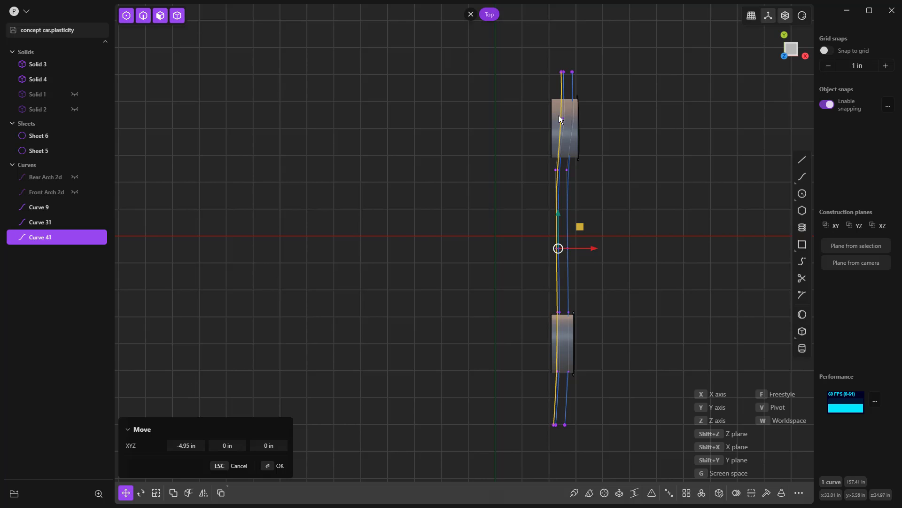
pyautogui.press('KP_1')
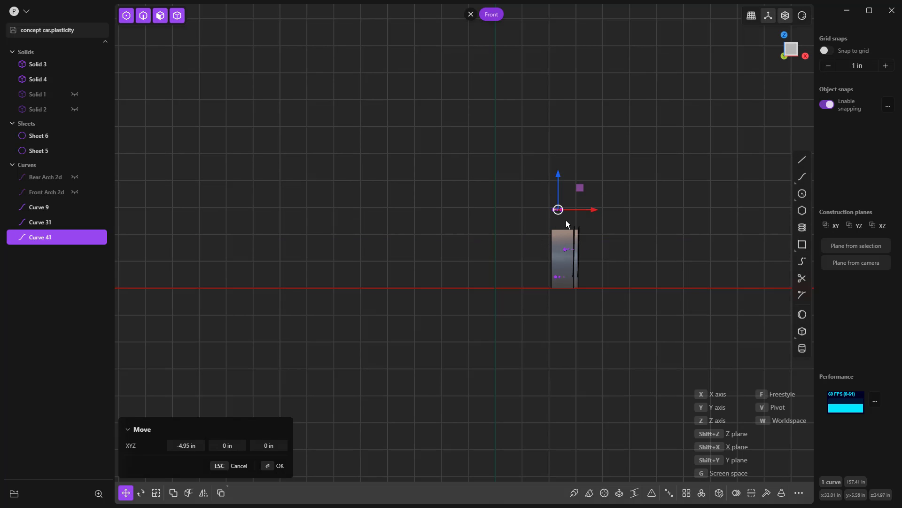
pyautogui.press('Return')
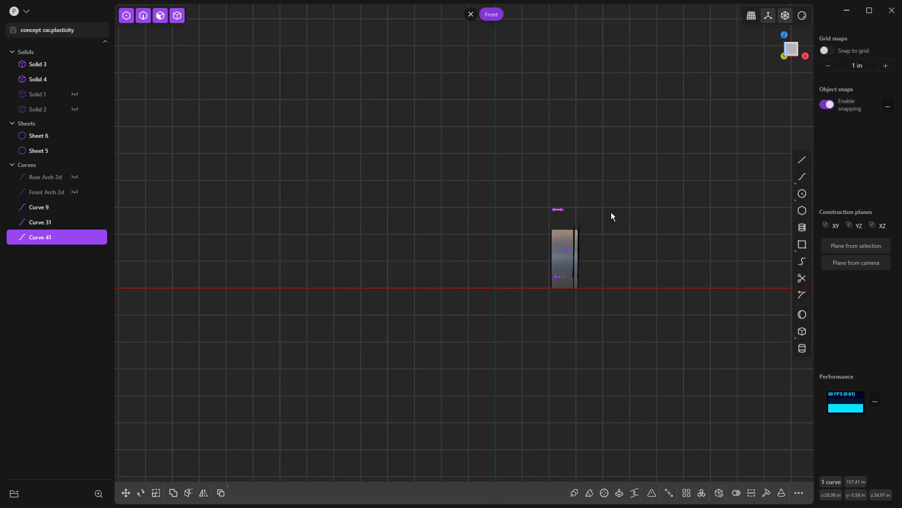
# Lower the uppermost curve's positive-Y endpoint about 6.29 in along Z
pyautogui.moveTo(623, 267); pyautogui.dragTo(514, 285, button='middle')
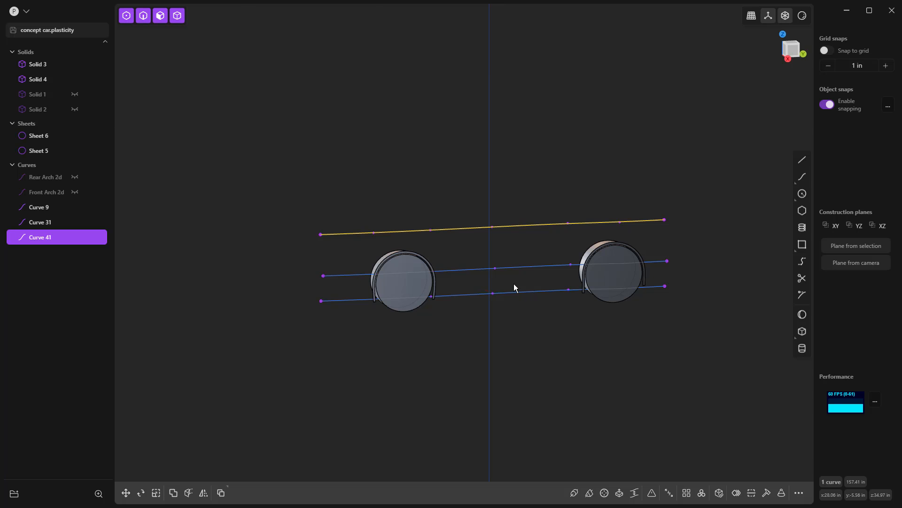
pyautogui.press('3')
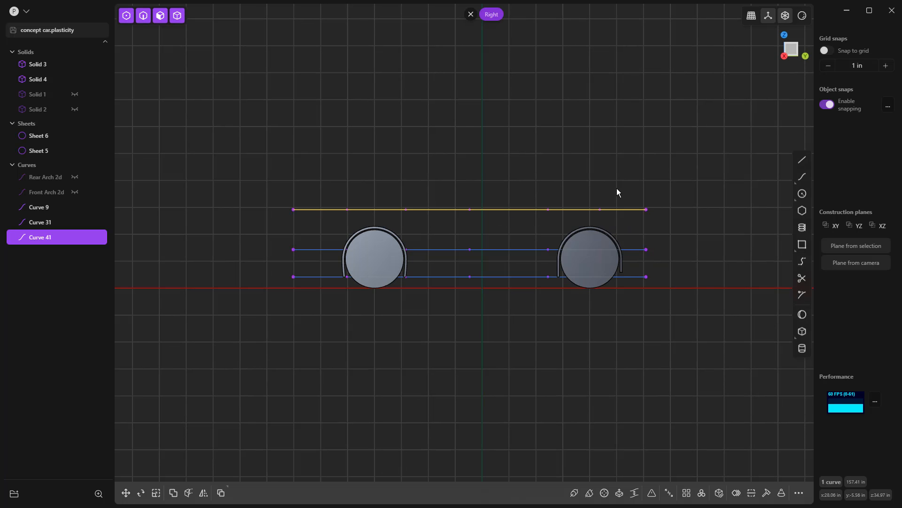
pyautogui.click(627, 194)
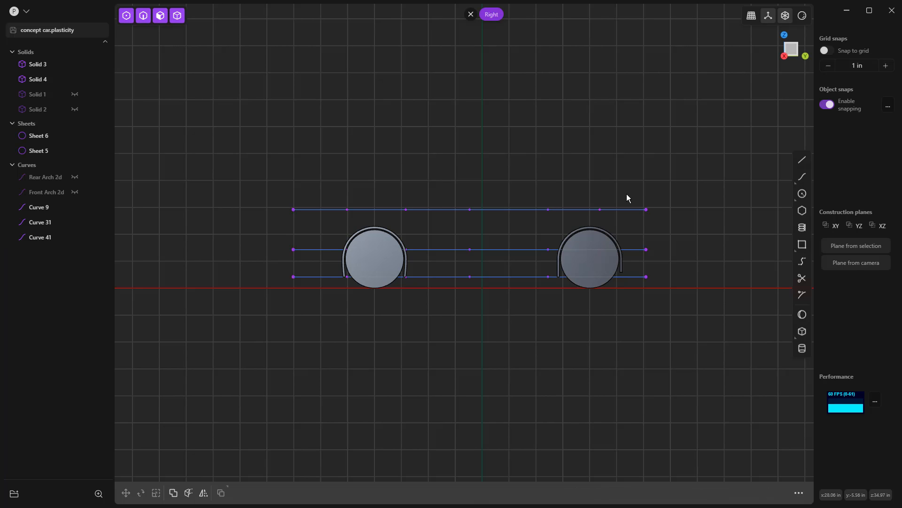
pyautogui.moveTo(620, 186); pyautogui.dragTo(658, 222)
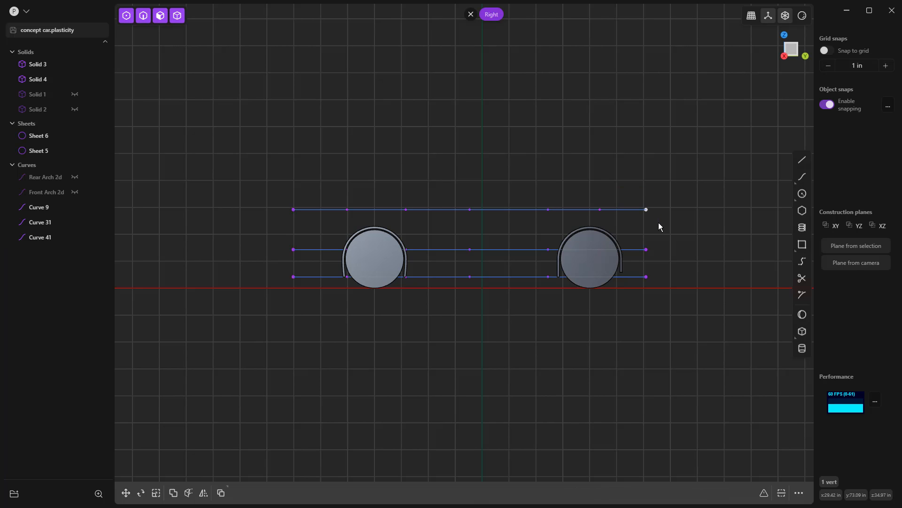
pyautogui.press('g')
pyautogui.press('z')
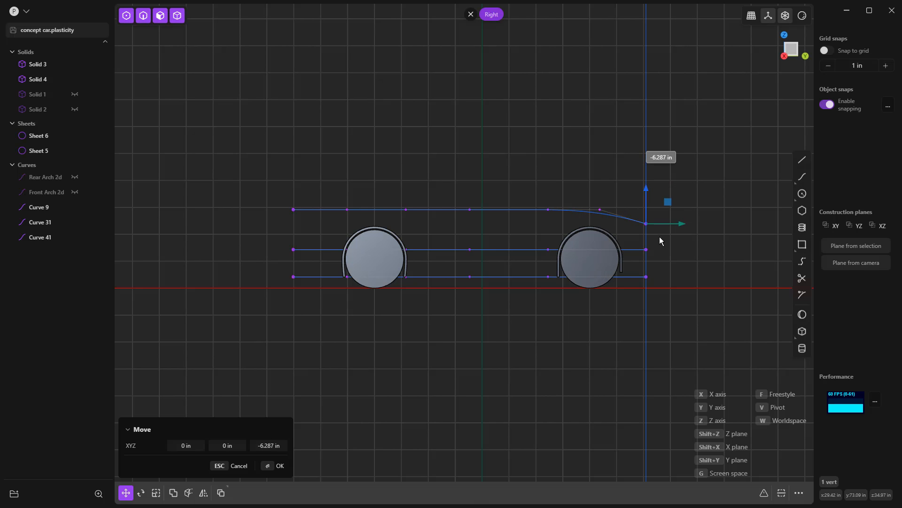
pyautogui.click(663, 237)
# Lower the uppermost curve's two control points between the wheels about 7.5 in, and its negative-Y endpoint about 12.78 in
pyautogui.moveTo(388, 190); pyautogui.dragTo(488, 227)
pyautogui.press('g')
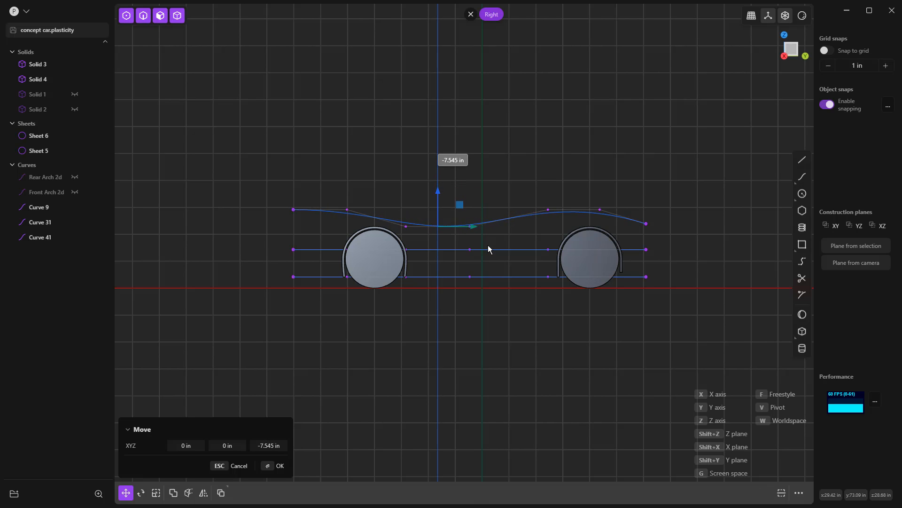
pyautogui.click(488, 249)
pyautogui.moveTo(272, 193); pyautogui.dragTo(323, 232)
pyautogui.press('g')
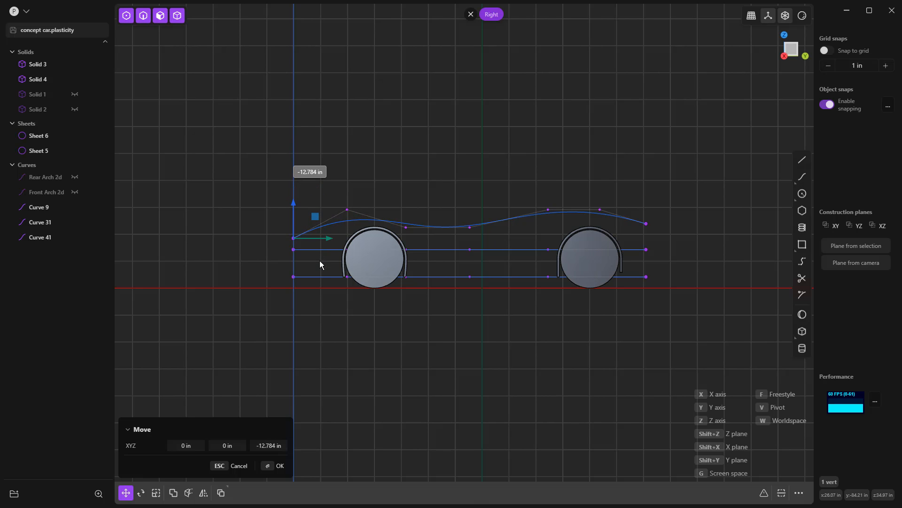
pyautogui.click(396, 368)
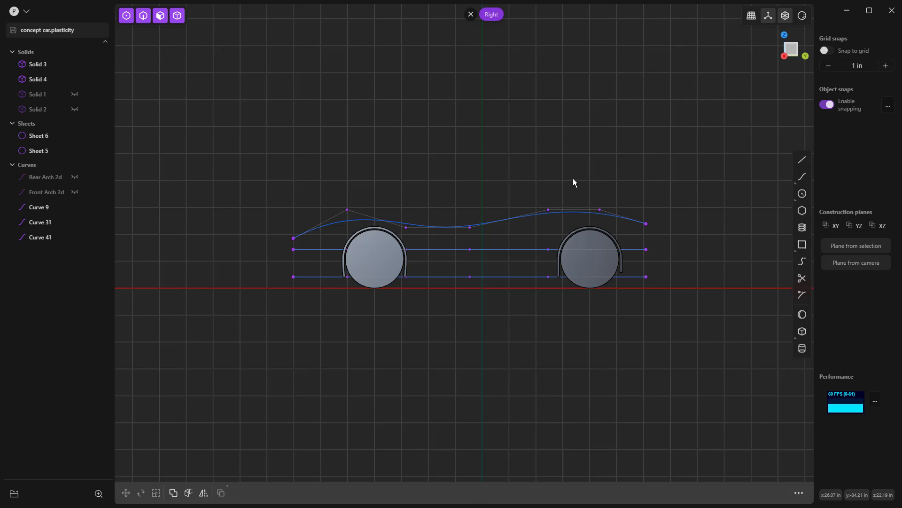
# Examine how the three side curves line up with the wheels in the front and top views
pyautogui.press('KP_1')
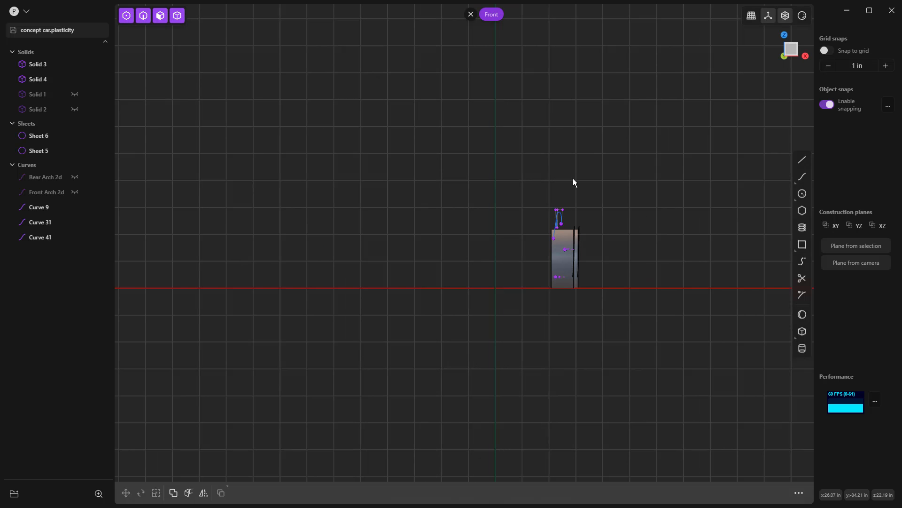
pyautogui.press('KP_7')
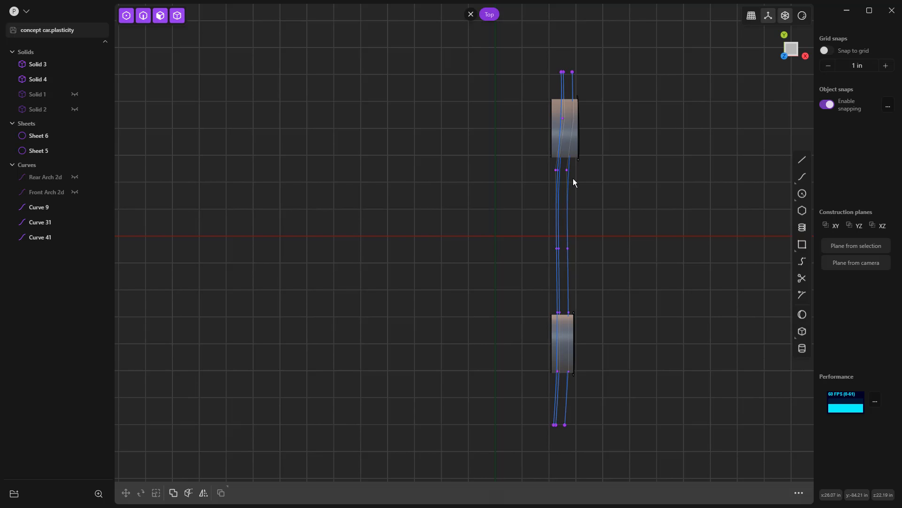
pyautogui.moveTo(617, 327); pyautogui.dragTo(602, 225, button='middle')
pyautogui.click(567, 220)
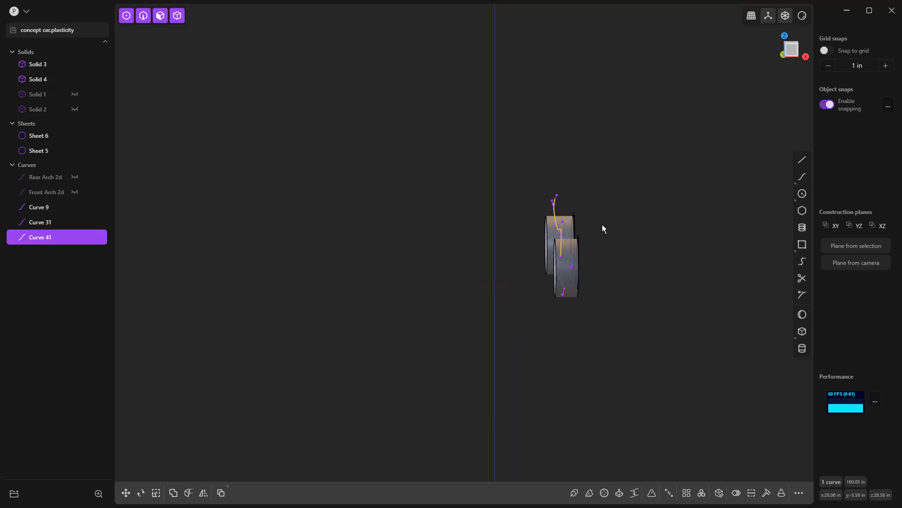
pyautogui.press('KP_1')
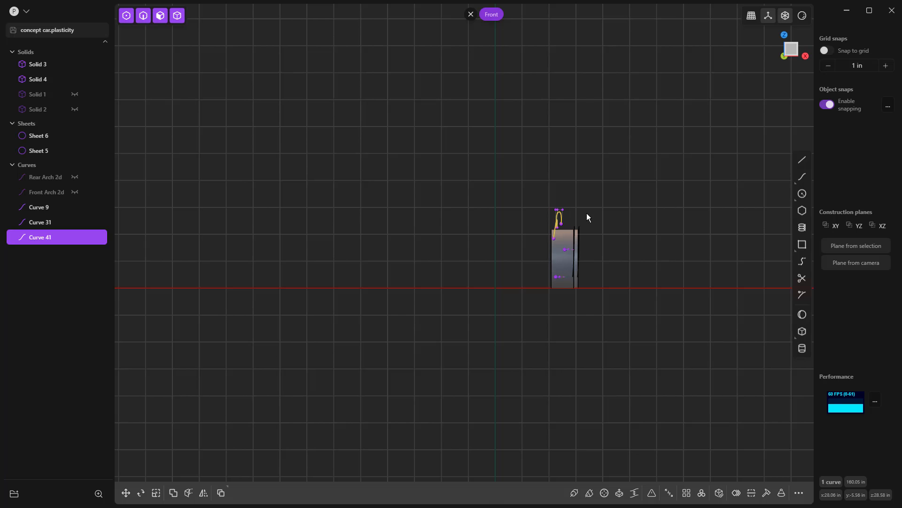
pyautogui.press('Escape')
pyautogui.press('KP_7')
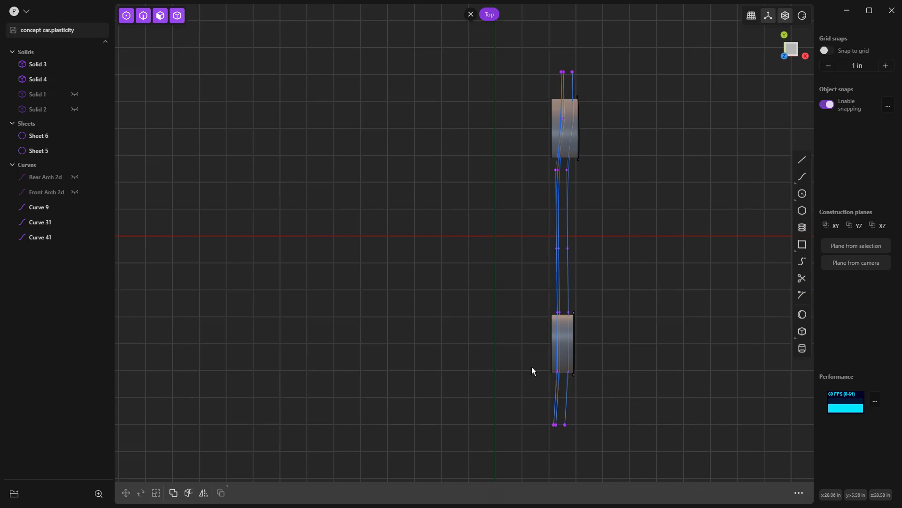
# Move the uppermost curve's negative-Y endpoint about 2.25 in inward along X
pyautogui.scroll(5, 551, 432)
pyautogui.moveTo(551, 427); pyautogui.dragTo(447, 295, button='middle')
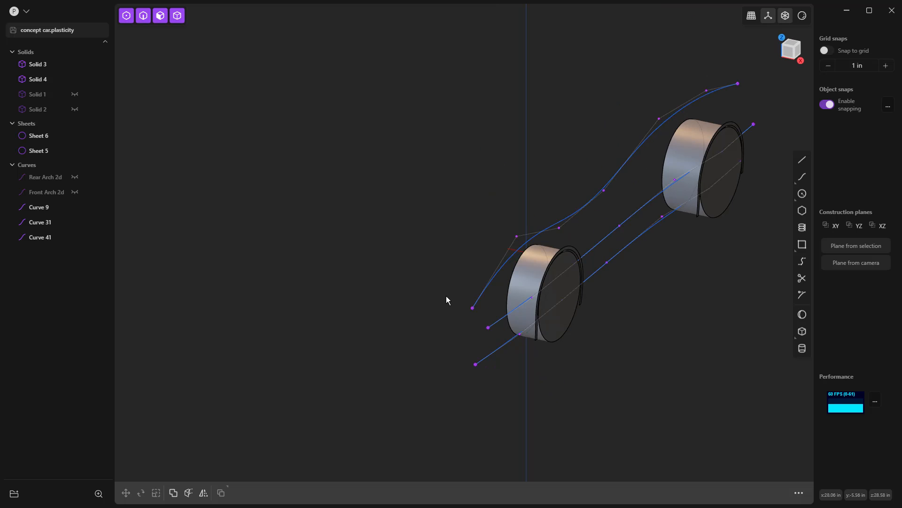
pyautogui.click(472, 308)
pyautogui.press('KP_7')
pyautogui.press('g')
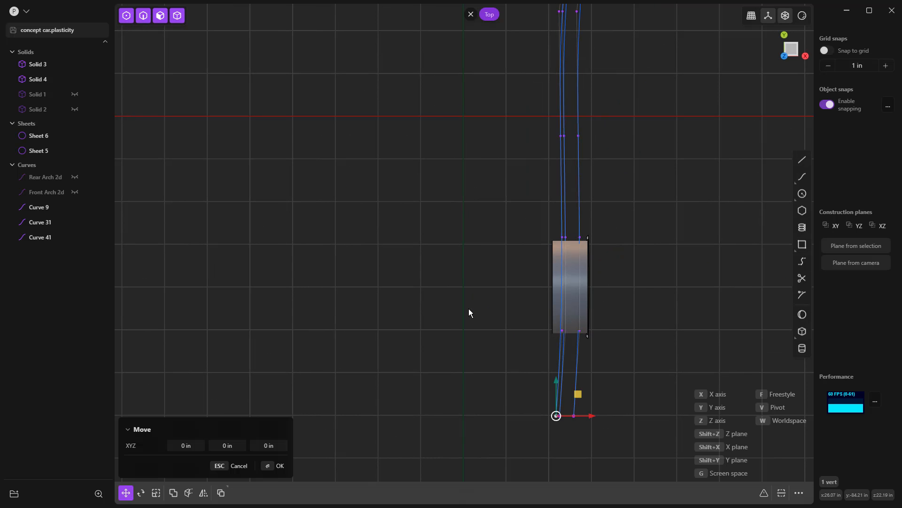
pyautogui.press('x')
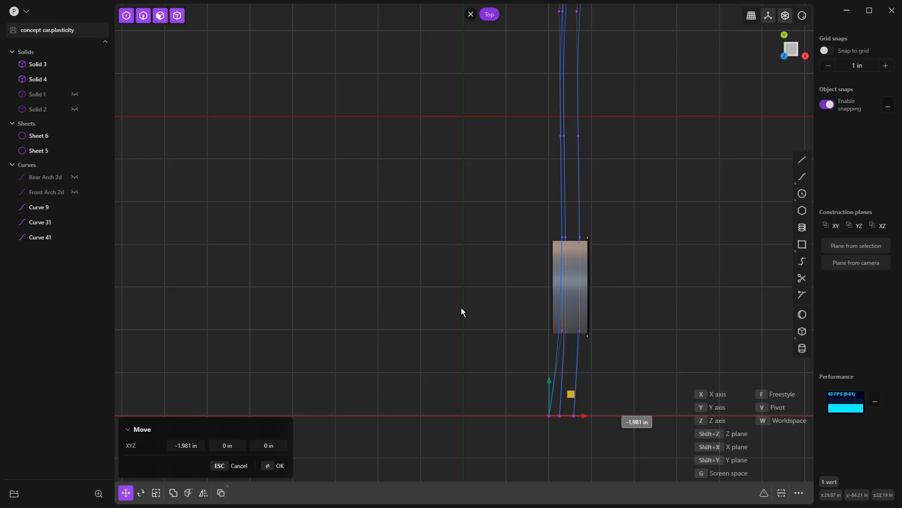
pyautogui.scroll(-1, 472, 334)
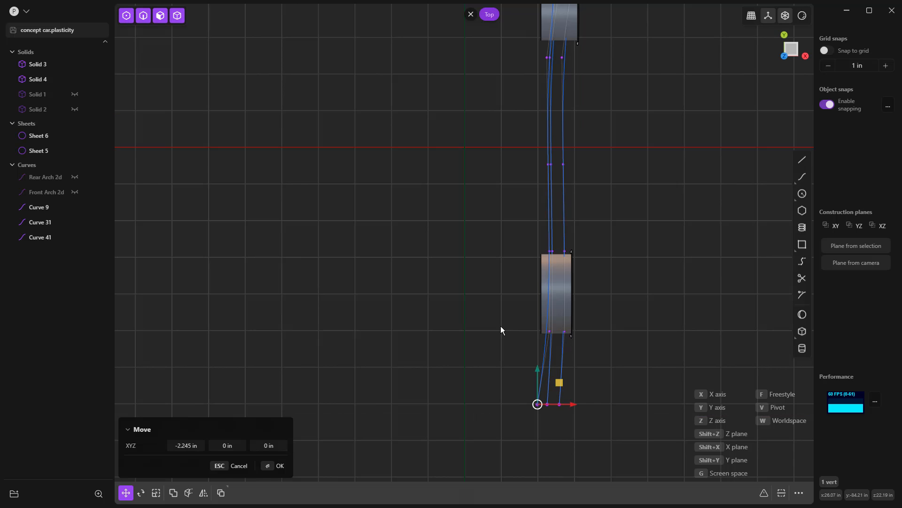
pyautogui.scroll(-2, 493, 322)
pyautogui.scroll(-4, 560, 30)
pyautogui.keyDown('shift'); pyautogui.moveTo(560, 30); pyautogui.dragTo(556, 207, button='middle'); pyautogui.keyUp('shift')
pyautogui.scroll(4, 550, 178)
pyautogui.press('Escape')
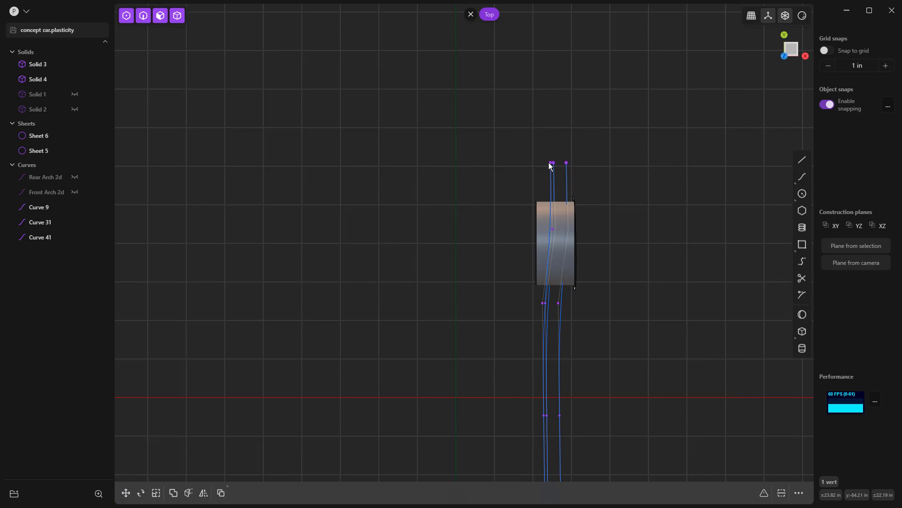
# Move the uppermost curve's positive-Y endpoint about 4.39 in inward along X
pyautogui.press('g')
pyautogui.press('x')
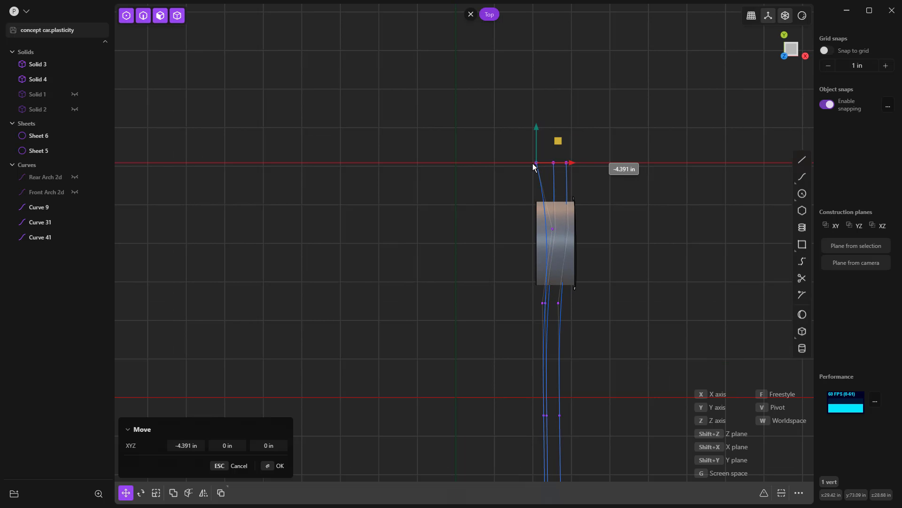
pyautogui.click(534, 164)
# Shift the uppermost curve's positive-Y endpoint and its two neighbouring control points about 2.27 in outward along X
pyautogui.scroll(-2, 536, 185)
pyautogui.moveTo(593, 359); pyautogui.dragTo(537, 226, button='middle')
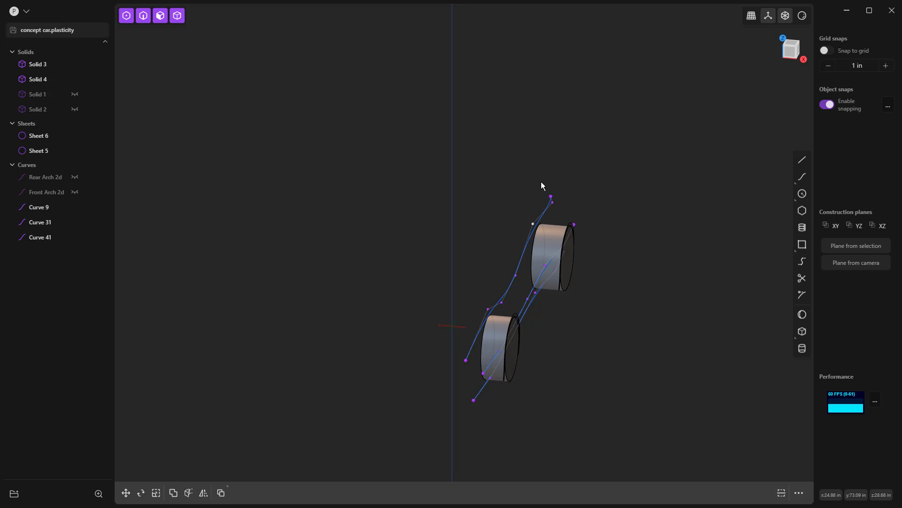
pyautogui.click(552, 198)
pyautogui.press('7')
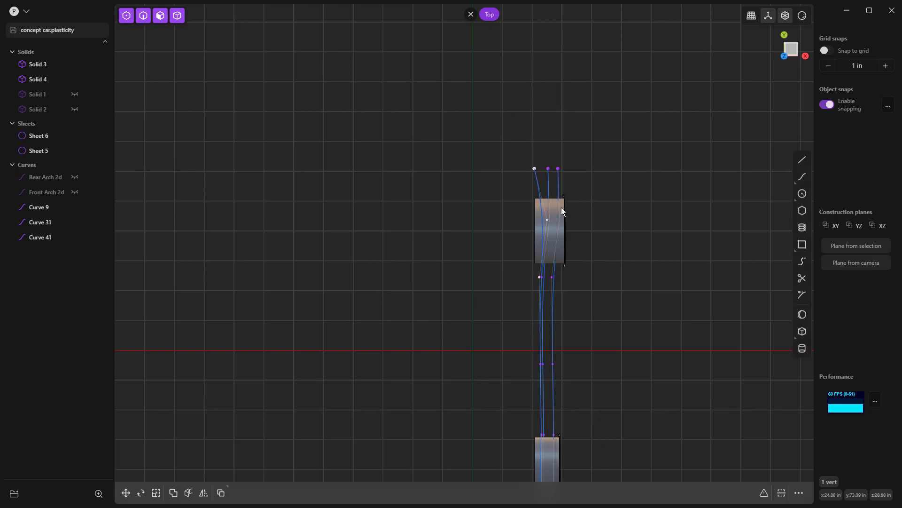
pyautogui.press('g')
pyautogui.press('x')
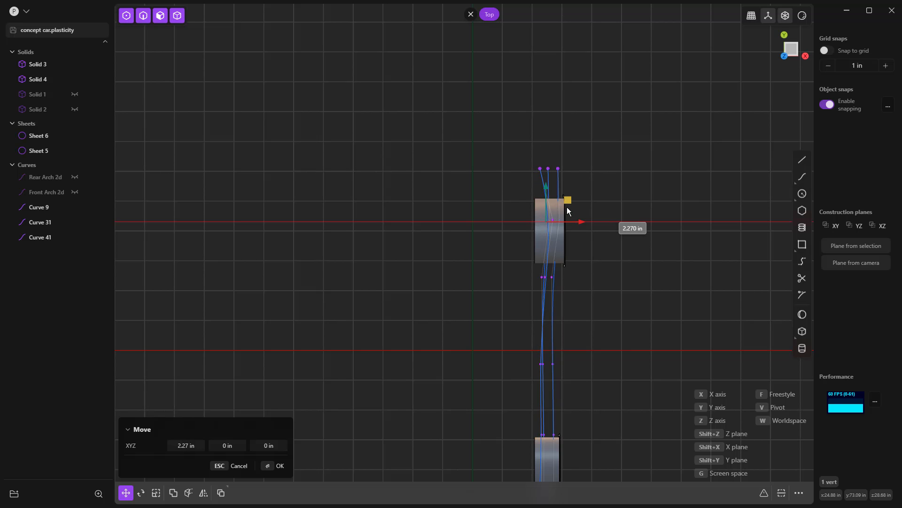
pyautogui.click(567, 215)
# Move the uppermost curve's two control points nearest the negative-Y wheel about 2.23 in outward along X
pyautogui.moveTo(566, 292); pyautogui.dragTo(473, 259, button='middle')
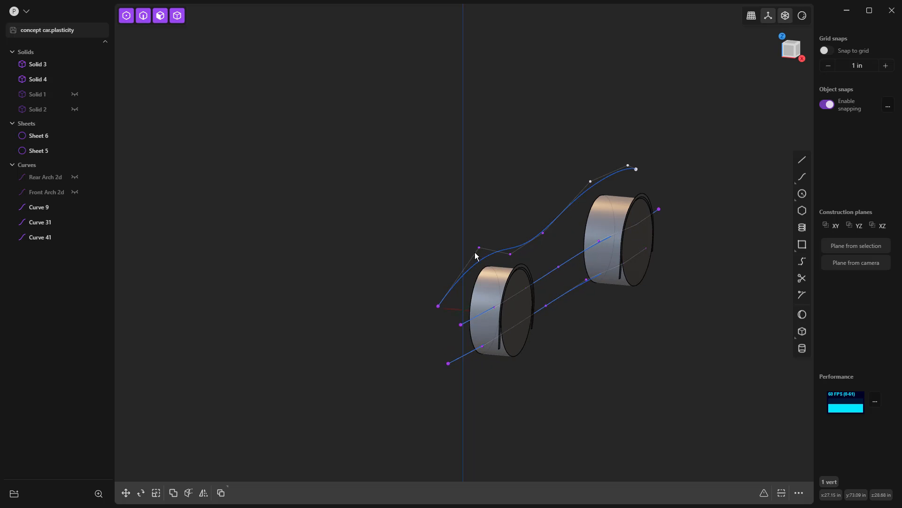
pyautogui.click(478, 248)
pyautogui.keyDown('shift'); pyautogui.click(509, 255); pyautogui.keyUp('shift')
pyautogui.press('KP_7')
pyautogui.keyDown('shift'); pyautogui.moveTo(484, 411); pyautogui.dragTo(316, 149, button='middle'); pyautogui.keyUp('shift')
pyautogui.press('g')
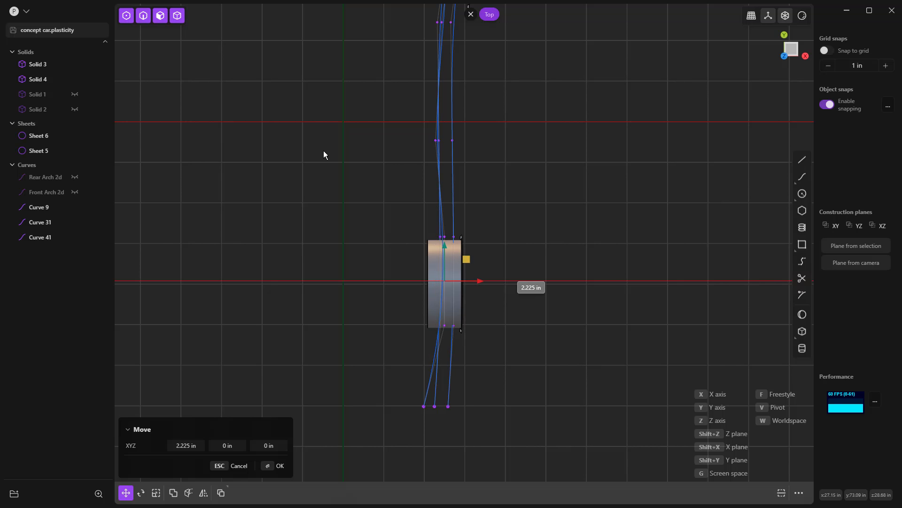
pyautogui.click(324, 152)
# Preview a loft across the three side curves and examine the body surface's shape from both sides
pyautogui.scroll(-2, 559, 315)
pyautogui.moveTo(565, 325); pyautogui.dragTo(526, 230, button='middle')
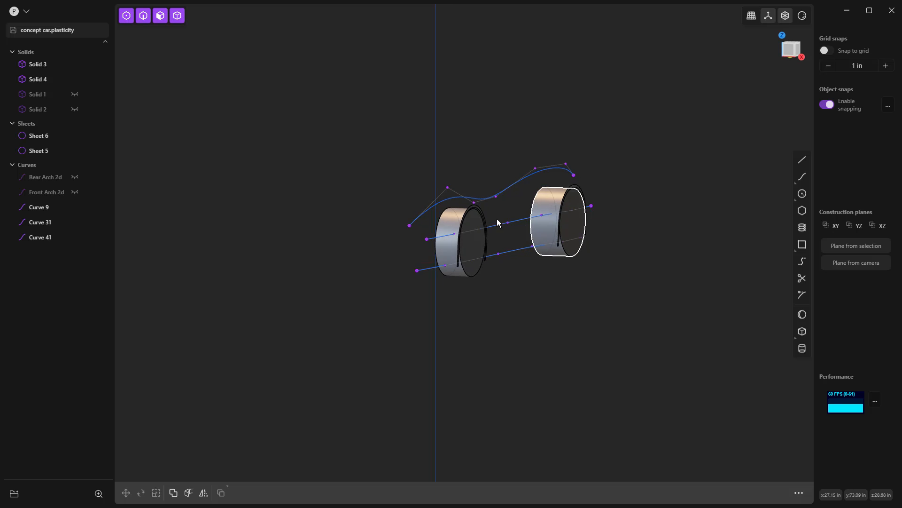
pyautogui.scroll(3, 478, 200)
pyautogui.click(477, 196)
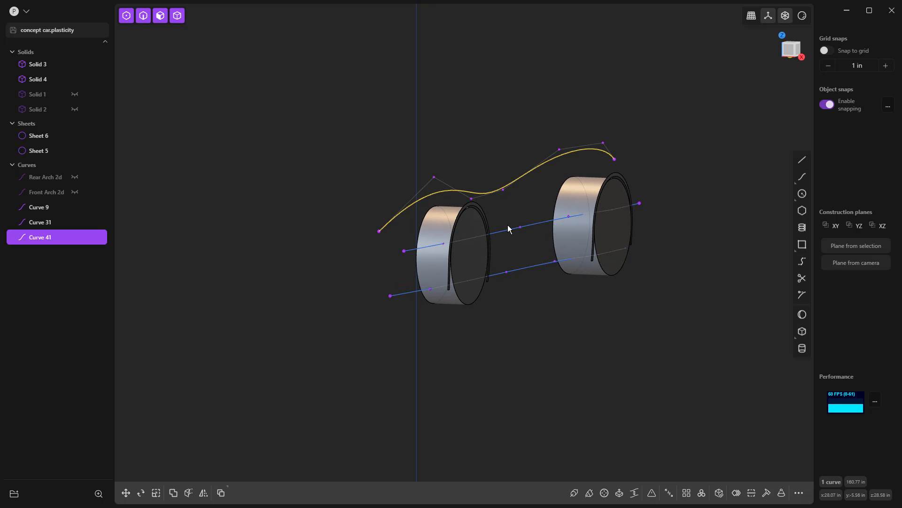
pyautogui.click(512, 229)
pyautogui.click(521, 269)
pyautogui.press('l')
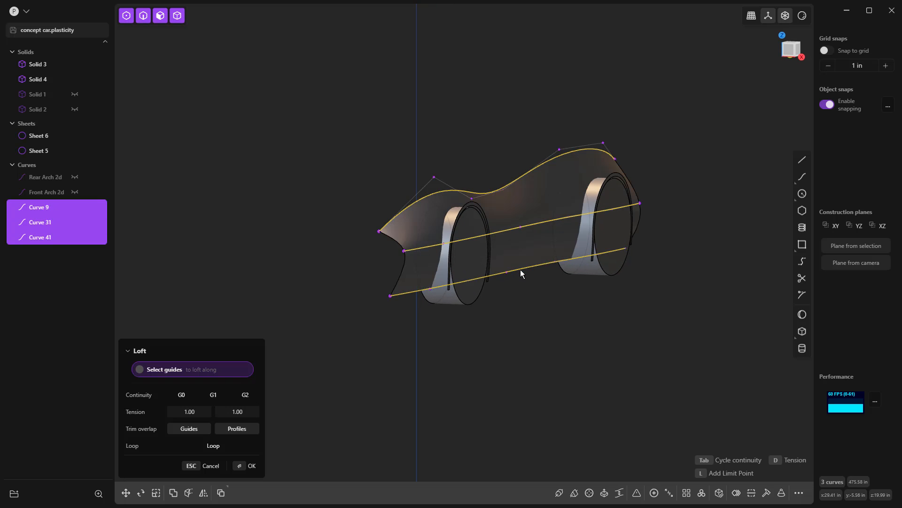
pyautogui.moveTo(516, 268); pyautogui.dragTo(473, 219, button='middle')
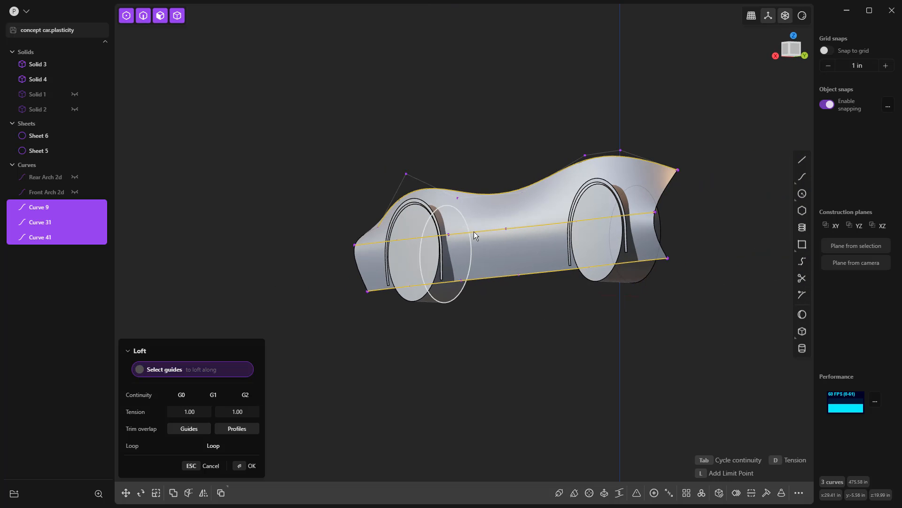
pyautogui.moveTo(473, 289); pyautogui.dragTo(646, 306, button='middle')
pyautogui.press('Escape')
pyautogui.press('Escape')
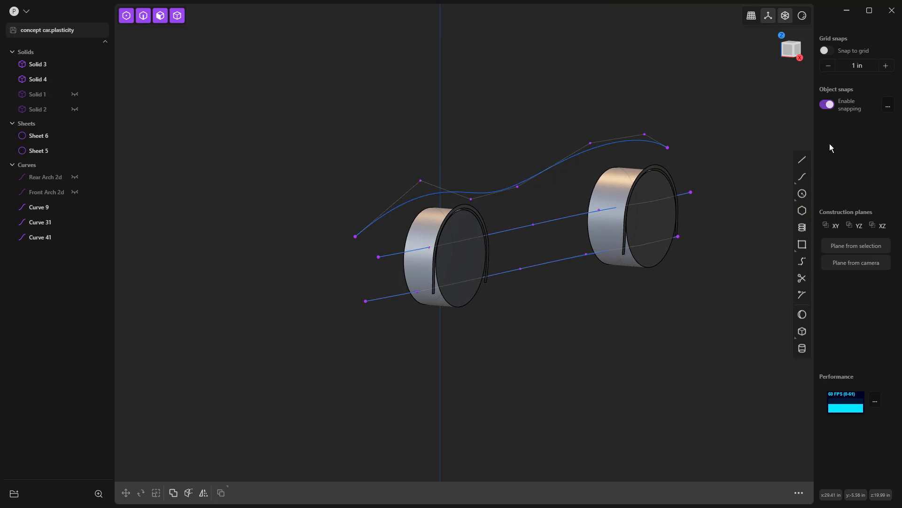
# Draw two straight lines at the negative-Y end, joining the upper and lower curves' endpoints to the middle curve's endpoint
pyautogui.click(802, 160)
pyautogui.scroll(2, 356, 236)
pyautogui.click(355, 236)
pyautogui.click(385, 261)
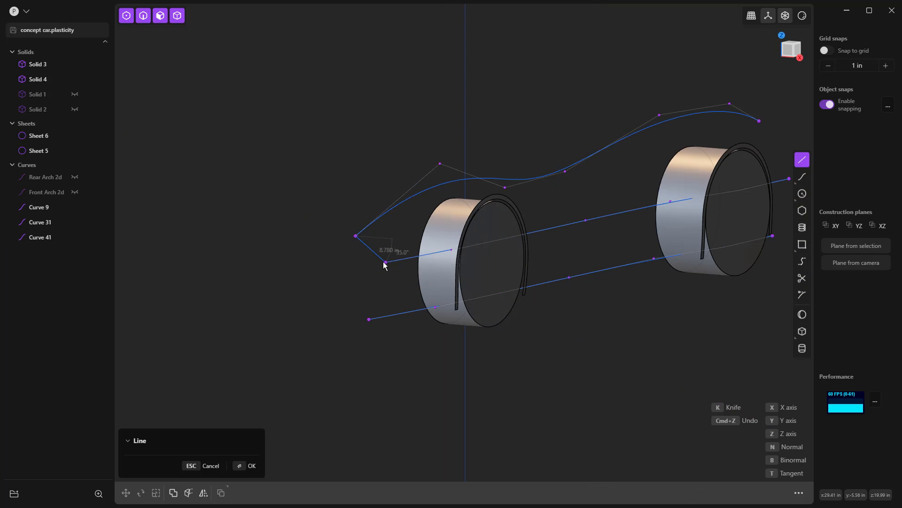
pyautogui.press('Return')
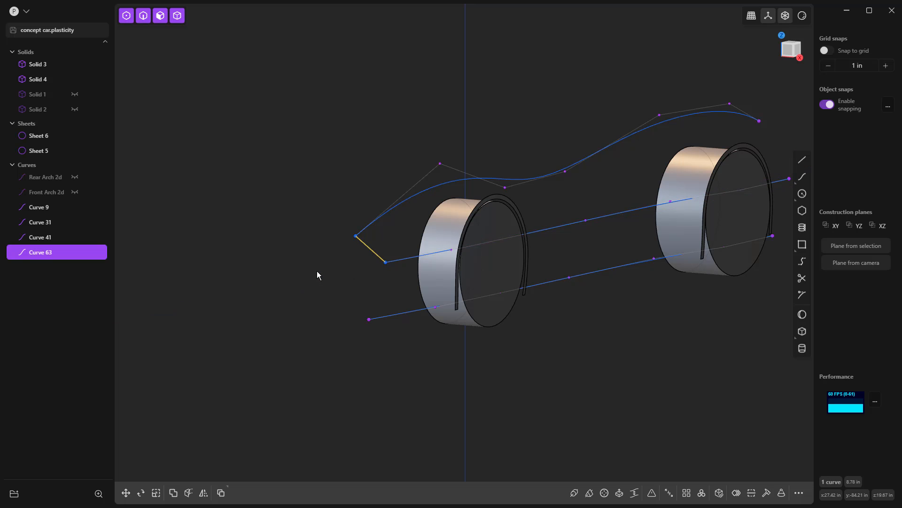
pyautogui.press('l')
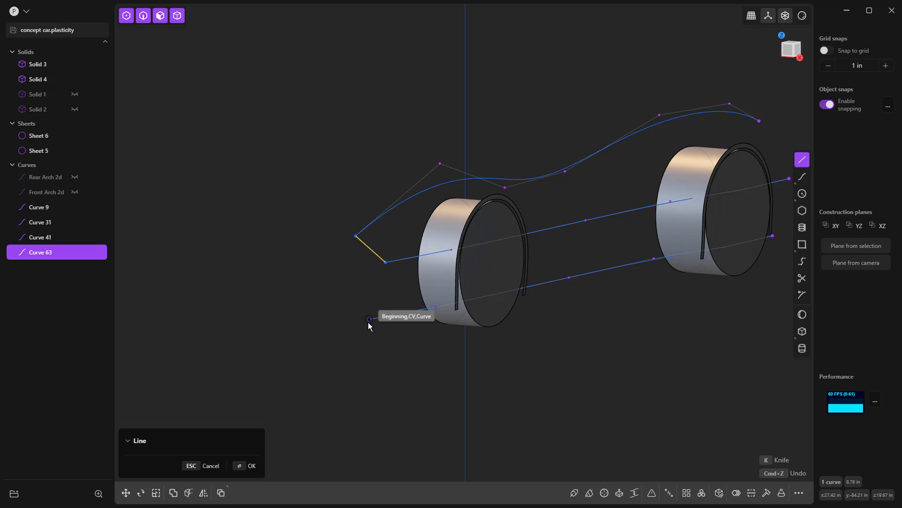
pyautogui.click(369, 319)
pyautogui.click(388, 261)
pyautogui.press('Return')
# Draw two straight lines at the positive-Y end, joining the upper and lower curves' endpoints to the middle curve's endpoint
pyautogui.keyDown('shift'); pyautogui.moveTo(678, 241); pyautogui.dragTo(431, 295, button='middle'); pyautogui.keyUp('shift')
pyautogui.scroll(2, 517, 214)
pyautogui.press('l')
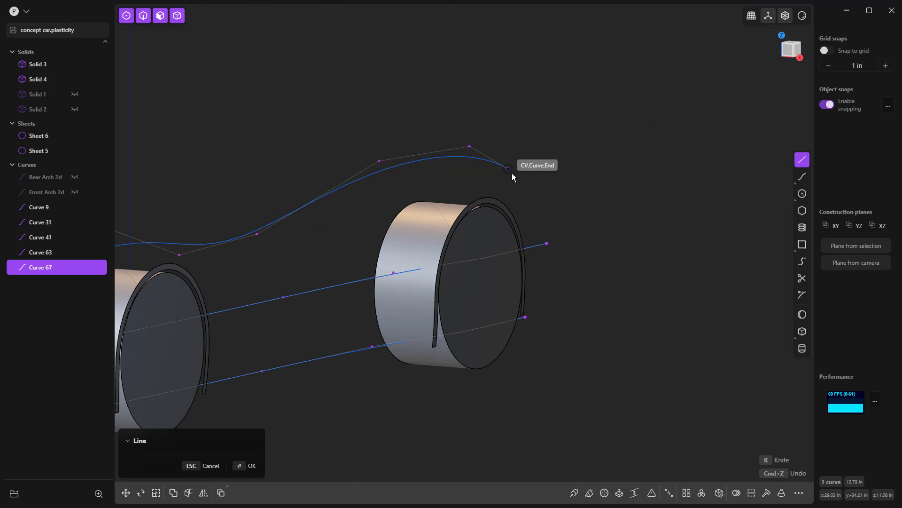
pyautogui.click(511, 173)
pyautogui.click(551, 241)
pyautogui.press('l')
pyautogui.click(527, 317)
pyautogui.press('Escape')
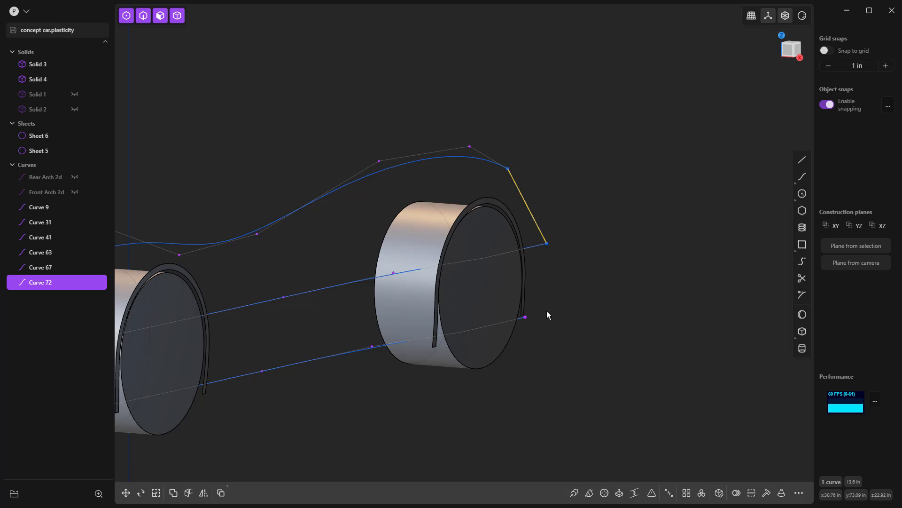
pyautogui.moveTo(546, 311); pyautogui.dragTo(539, 309, button='middle')
pyautogui.keyDown('shift'); pyautogui.moveTo(633, 316); pyautogui.dragTo(591, 314, button='middle'); pyautogui.keyUp('shift')
pyautogui.press('l')
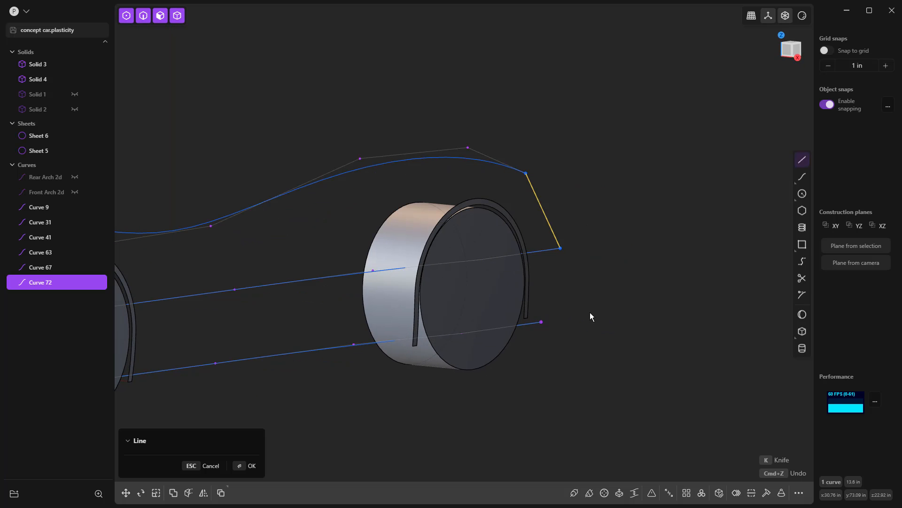
pyautogui.click(550, 321)
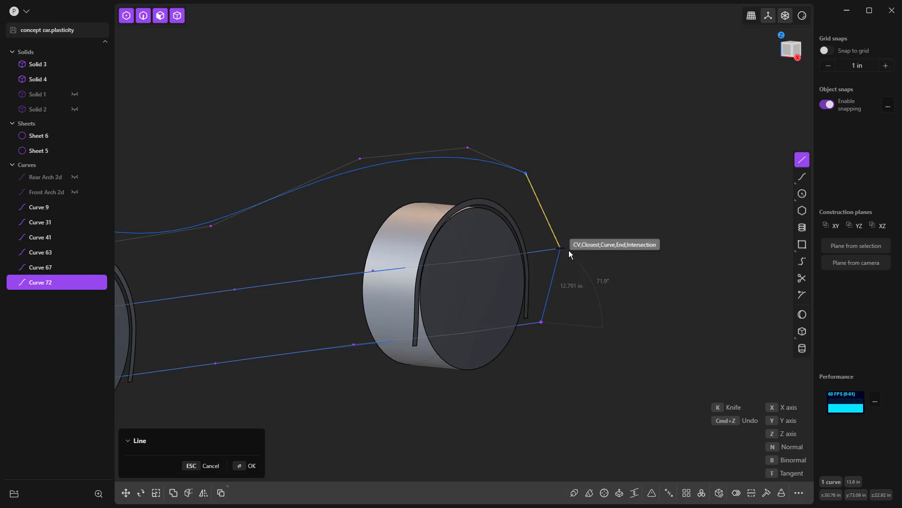
pyautogui.click(565, 249)
# Rebuild the four connecting end lines with the Refit method at a tolerance of 0.001
pyautogui.keyDown('shift'); pyautogui.click(549, 220); pyautogui.keyUp('shift')
pyautogui.scroll(-5, 628, 232)
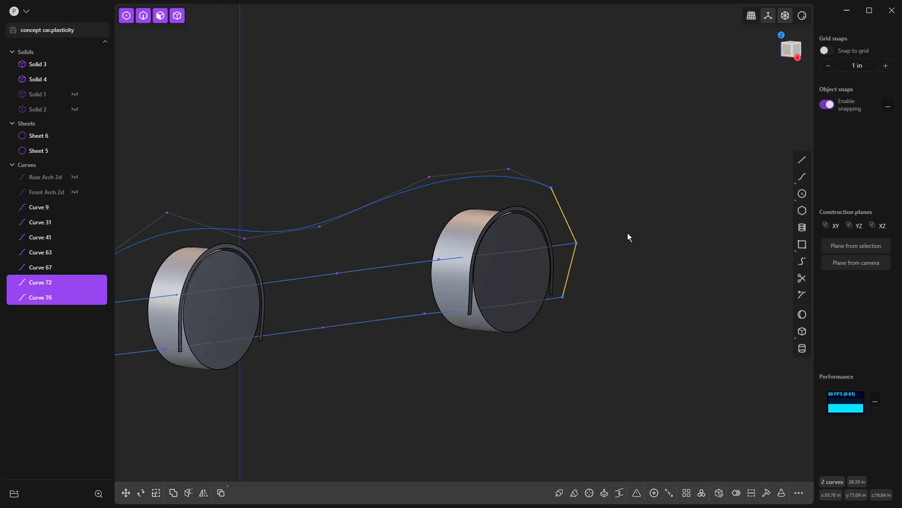
pyautogui.keyDown('shift'); pyautogui.click(194, 277); pyautogui.keyUp('shift')
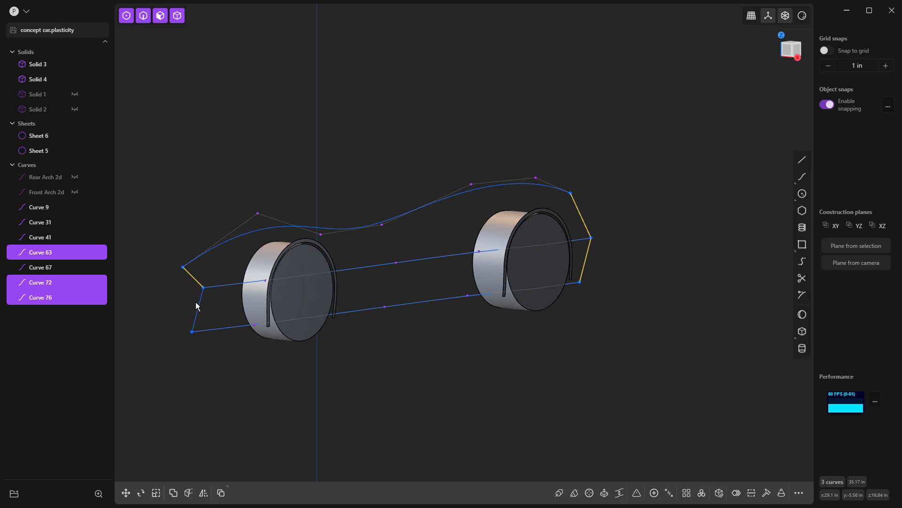
pyautogui.keyDown('shift'); pyautogui.click(199, 307); pyautogui.keyUp('shift')
pyautogui.click(767, 493)
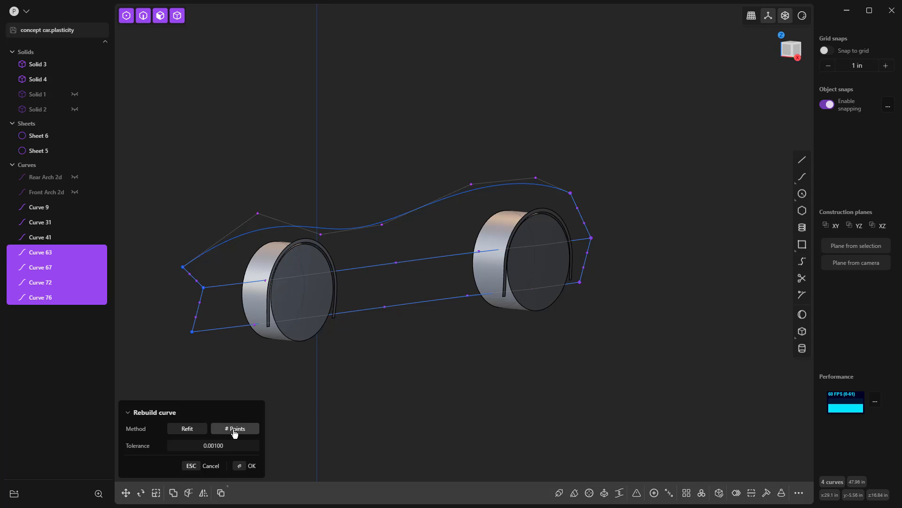
pyautogui.click(235, 428)
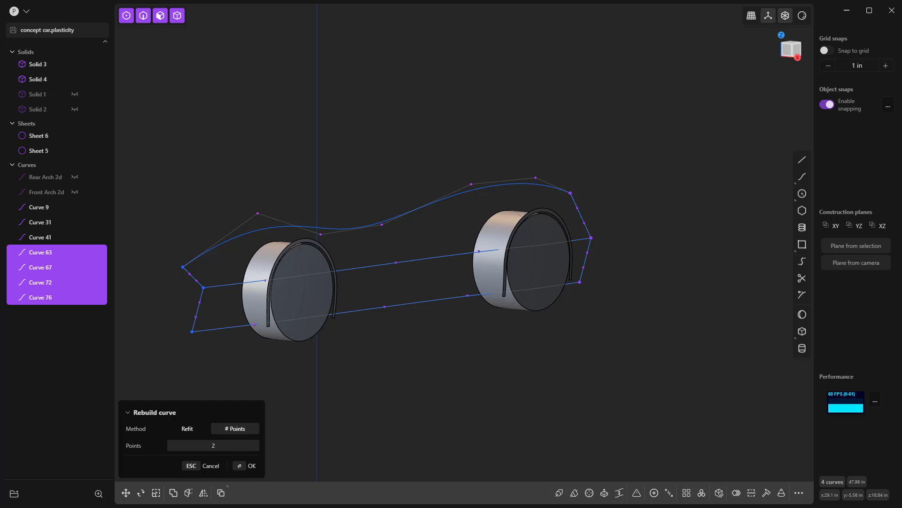
pyautogui.click(193, 429)
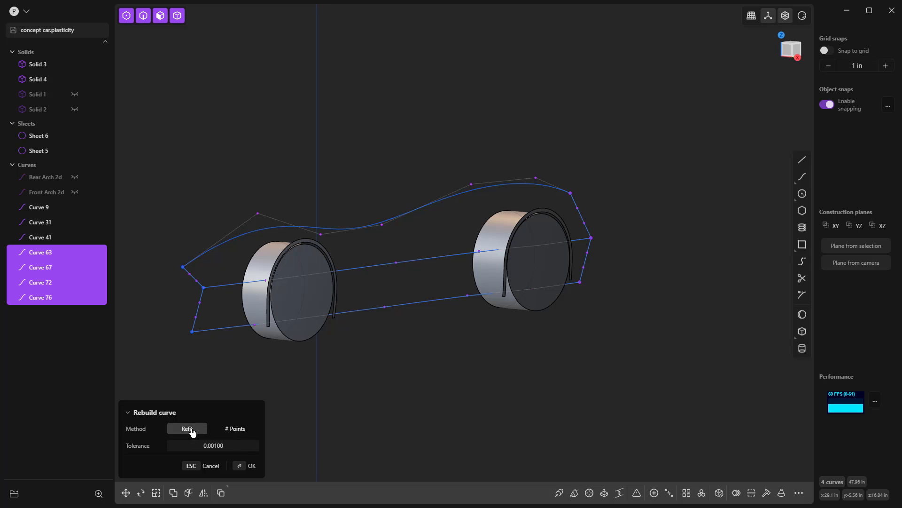
pyautogui.press('Return')
pyautogui.click(309, 352)
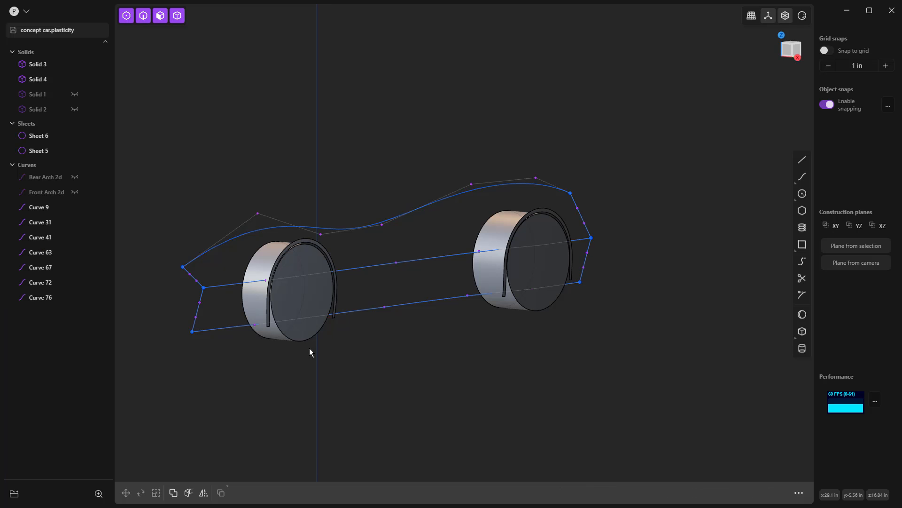
# Delete one interior control point from each connecting end line, leaving a single interior point per line
pyautogui.scroll(2, 191, 279)
pyautogui.click(186, 272)
pyautogui.press('Delete')
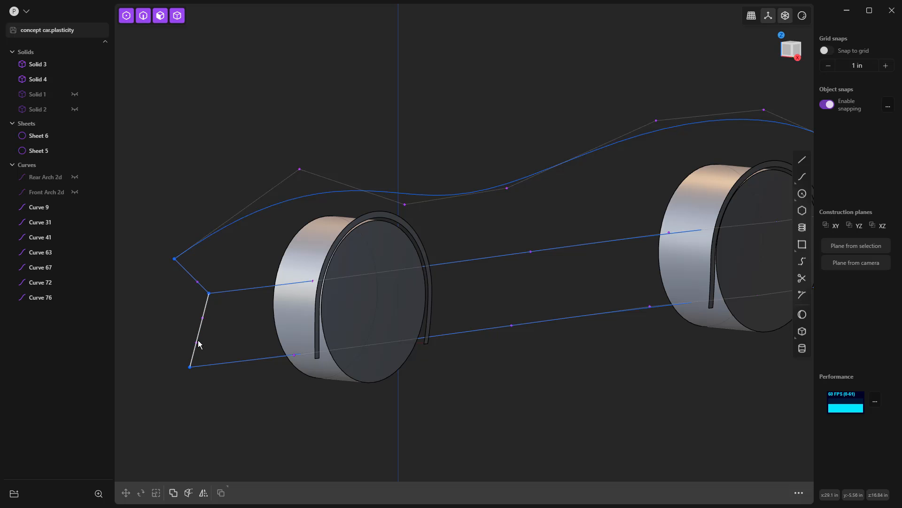
pyautogui.click(196, 342)
pyautogui.press('Delete')
pyautogui.moveTo(221, 339); pyautogui.dragTo(507, 256, button='middle')
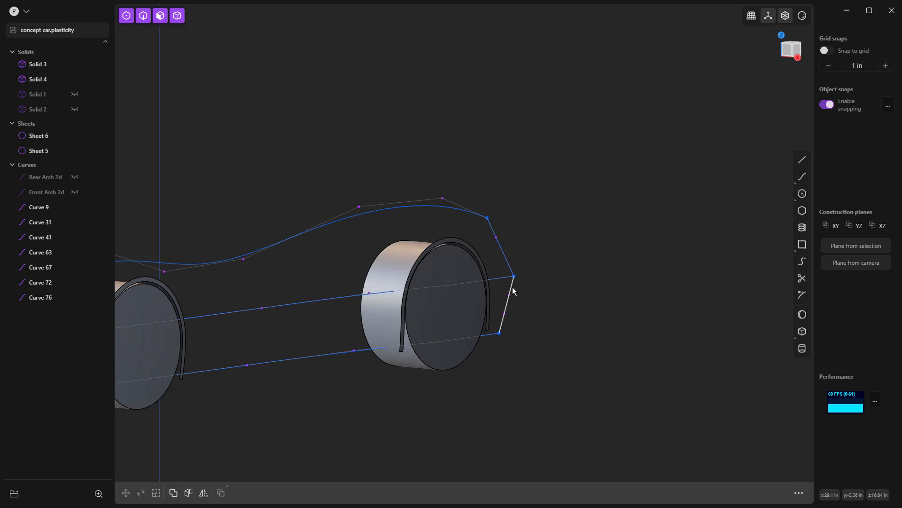
# In the front view, move the upper end connector's control point at the negative-Y end about -0.949 in in X and 1.74 in in Z
pyautogui.scroll(-3, 553, 307)
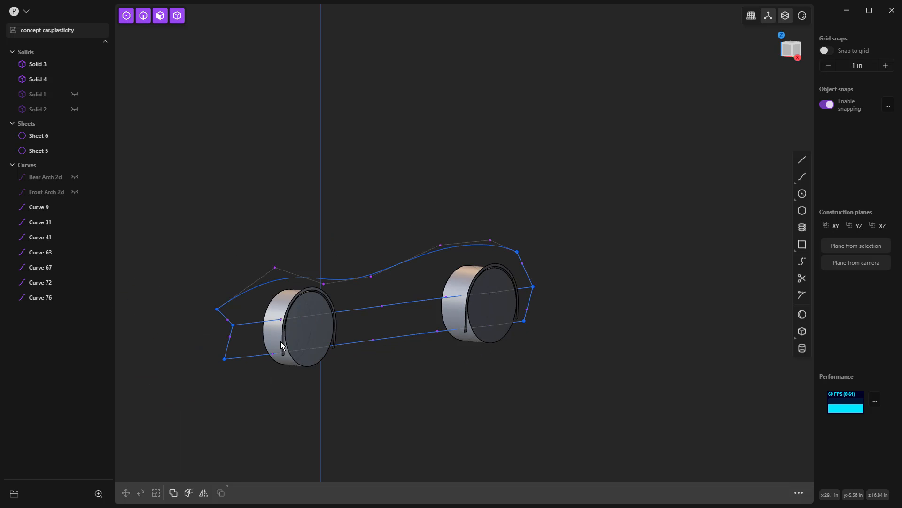
pyautogui.press('KP_1')
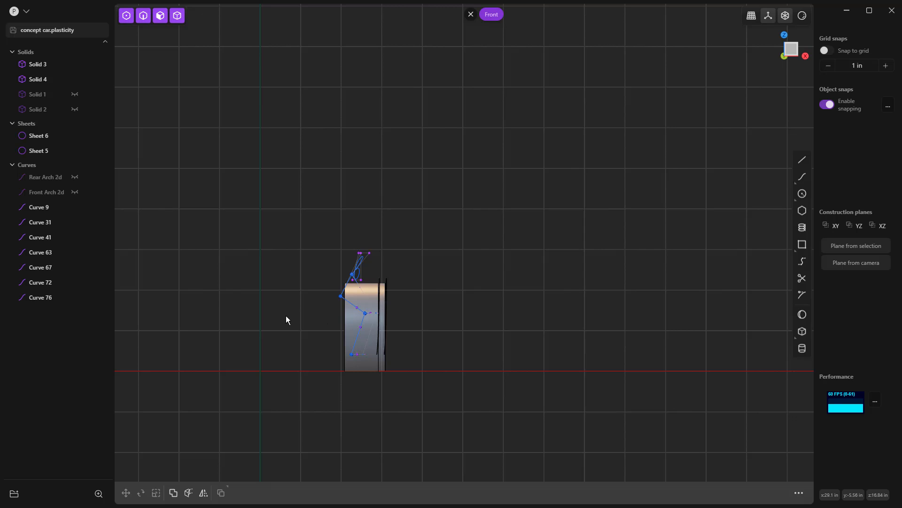
pyautogui.scroll(2, 363, 315)
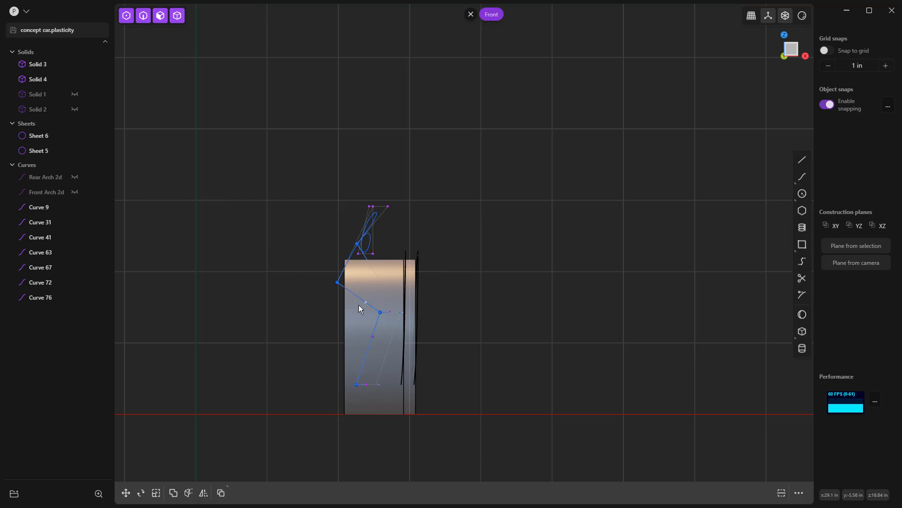
pyautogui.press('g')
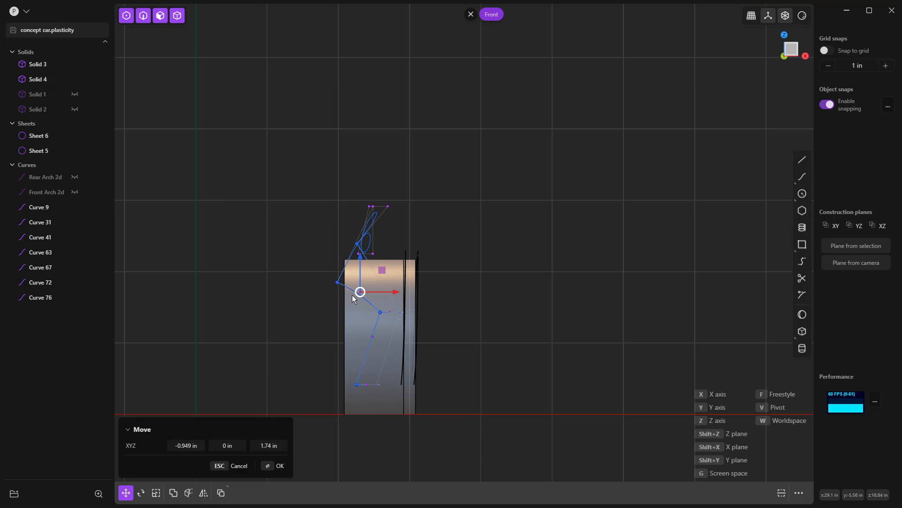
pyautogui.rightClick(373, 335)
# Move the lower end connector's control point at the negative-Y end about -1.977 in along Z
pyautogui.click(373, 336)
pyautogui.press('g')
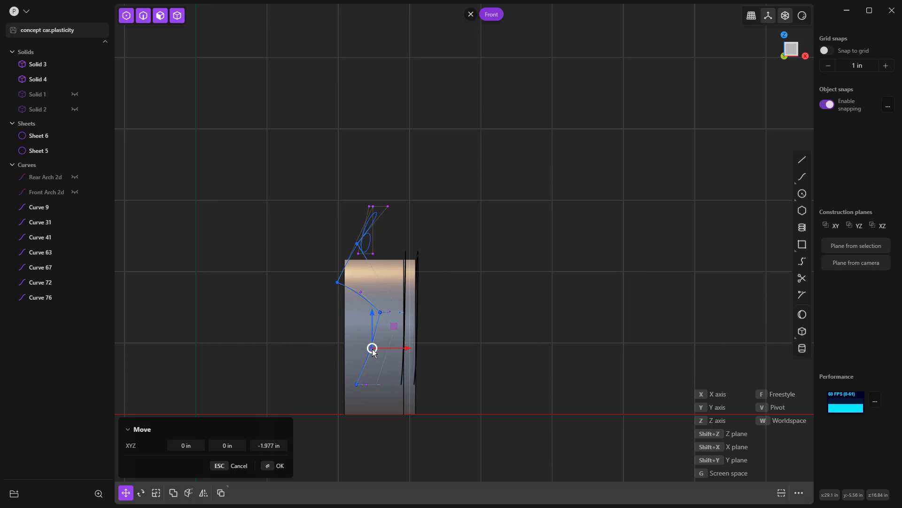
pyautogui.click(397, 350)
pyautogui.scroll(5, 378, 314)
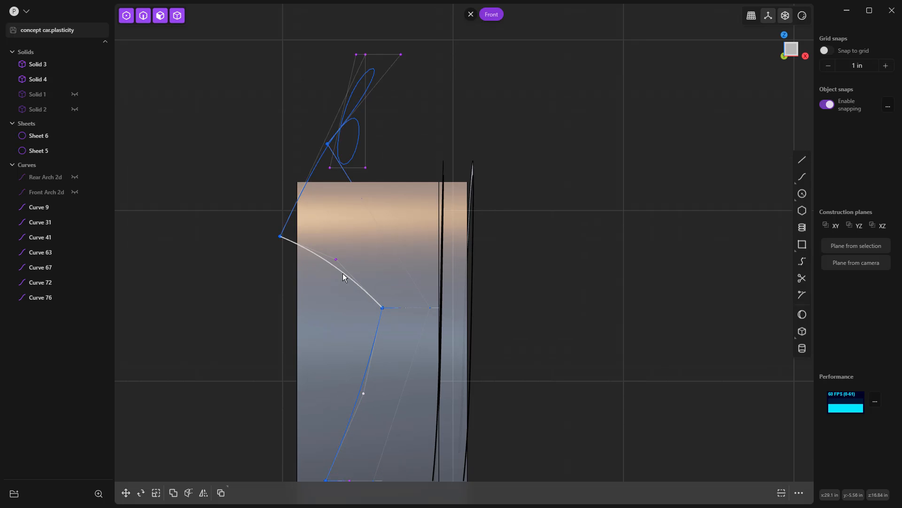
pyautogui.scroll(-5, 380, 303)
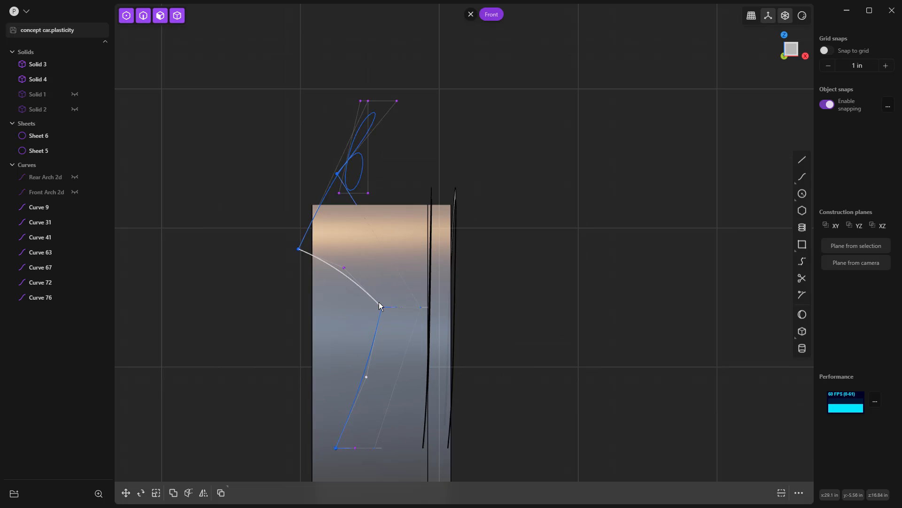
# In the back view, move the upper connector's control point at the positive-Y end about 2.616 in in X and -1.105 in in Z
pyautogui.keyDown('shift'); pyautogui.moveTo(483, 304); pyautogui.dragTo(400, 298, button='middle'); pyautogui.keyUp('shift')
pyautogui.moveTo(475, 297); pyautogui.dragTo(346, 297, button='middle')
pyautogui.scroll(-6, 347, 298)
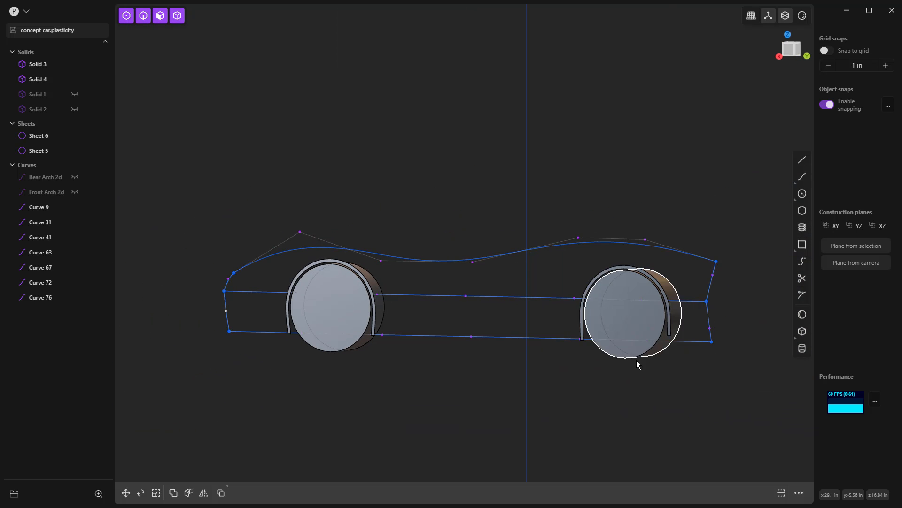
pyautogui.press('ctrl+KP_1')
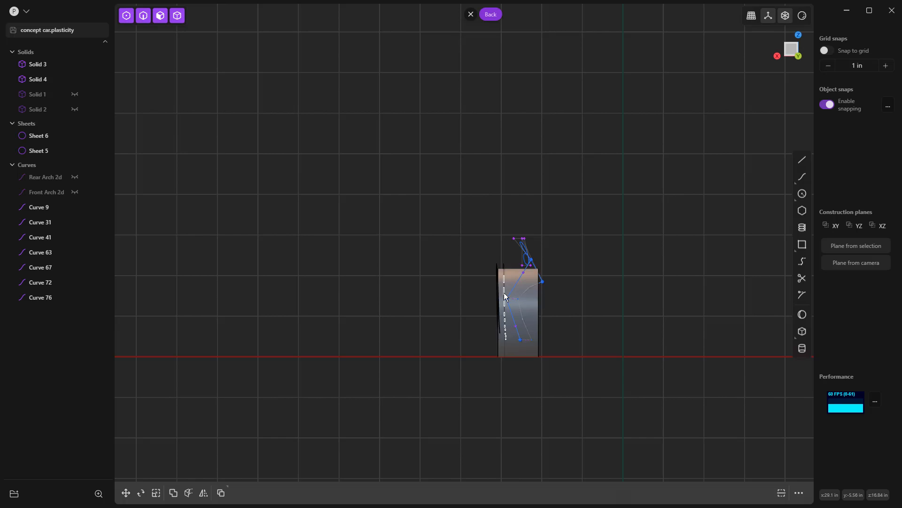
pyautogui.scroll(2, 505, 295)
pyautogui.scroll(1, 506, 299)
pyautogui.click(546, 242)
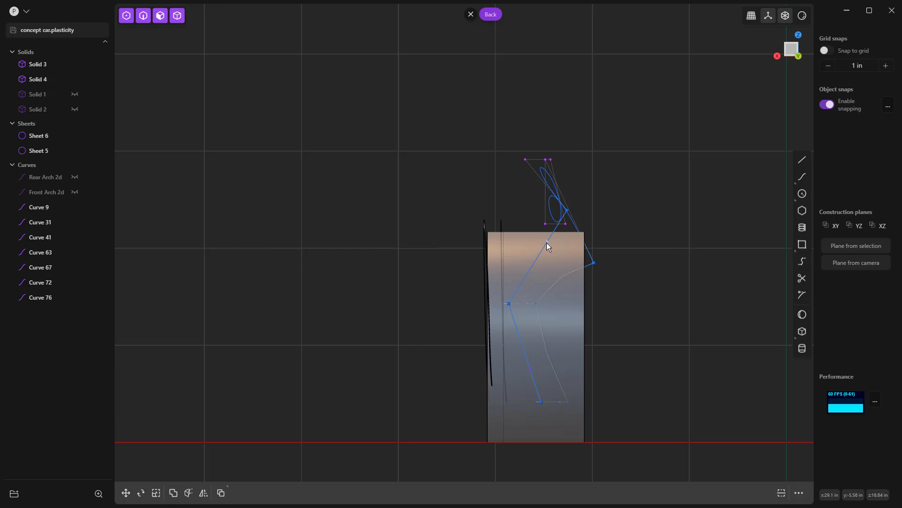
pyautogui.press('g')
pyautogui.press('g')
pyautogui.click(517, 256)
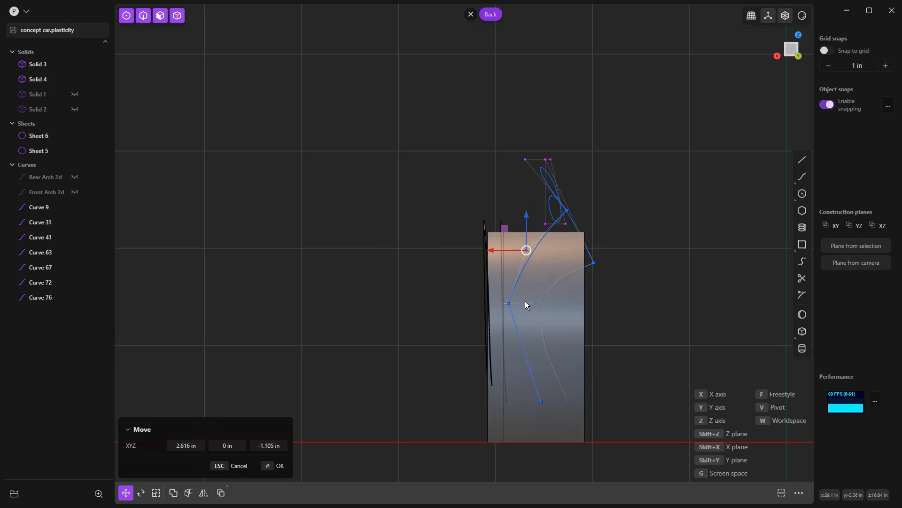
pyautogui.rightClick(521, 363)
# Move the lower connector's control point at the positive-Y end outward and up so the connector bows outward
pyautogui.click(530, 370)
pyautogui.moveTo(529, 370); pyautogui.dragTo(513, 349)
pyautogui.rightClick(405, 325)
pyautogui.scroll(-5, 405, 326)
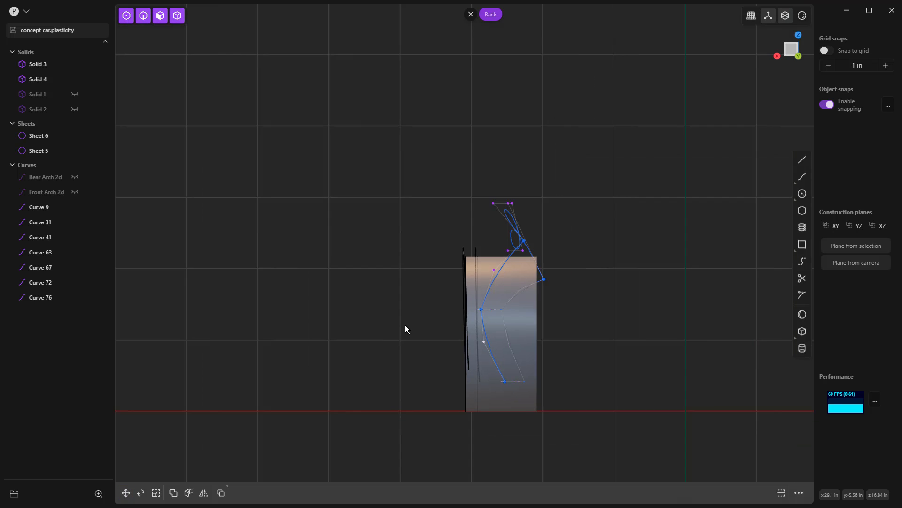
pyautogui.click(392, 329)
pyautogui.moveTo(393, 328); pyautogui.dragTo(407, 330, button='middle')
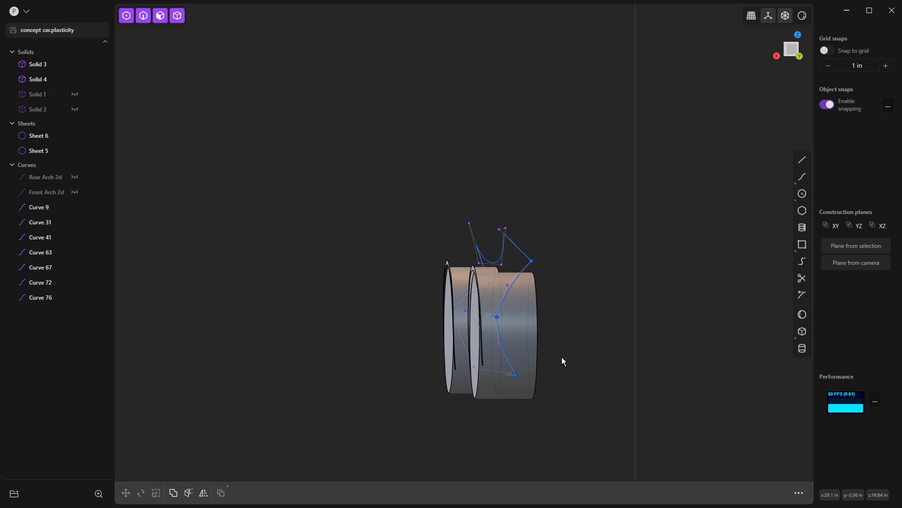
# Fine-tune the lower connector's control point at the positive-Y end with a small move along the X axis
pyautogui.scroll(3, 496, 346)
pyautogui.click(493, 344)
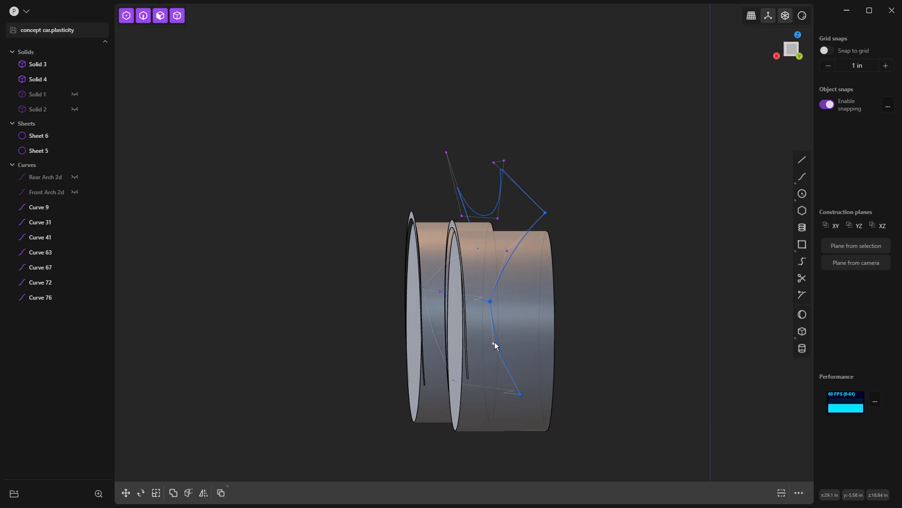
pyautogui.press('g')
pyautogui.press('x')
pyautogui.click(498, 344)
pyautogui.rightClick(570, 343)
pyautogui.click(610, 337)
pyautogui.moveTo(610, 337); pyautogui.dragTo(642, 334, button='middle')
pyautogui.scroll(-4, 642, 335)
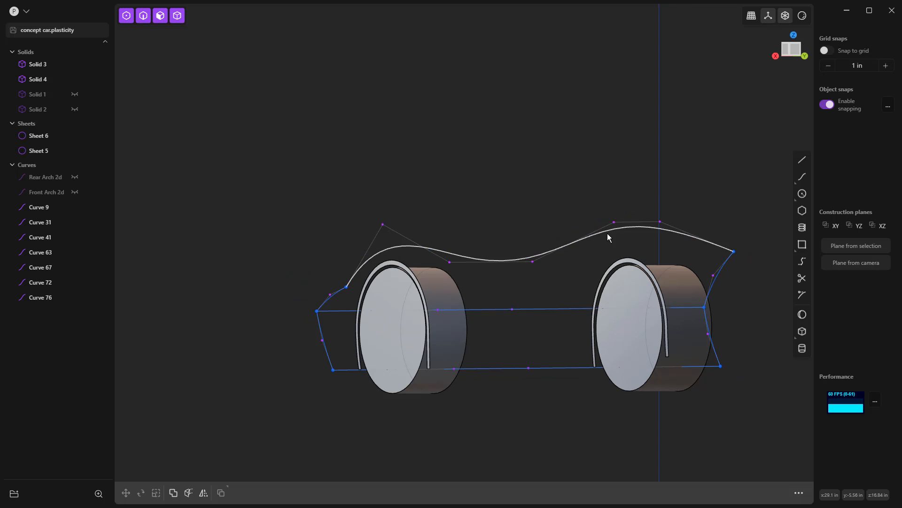
# Loft a surface between the upper and middle body curves, using the two upper end connectors as guides
pyautogui.scroll(4, 499, 286)
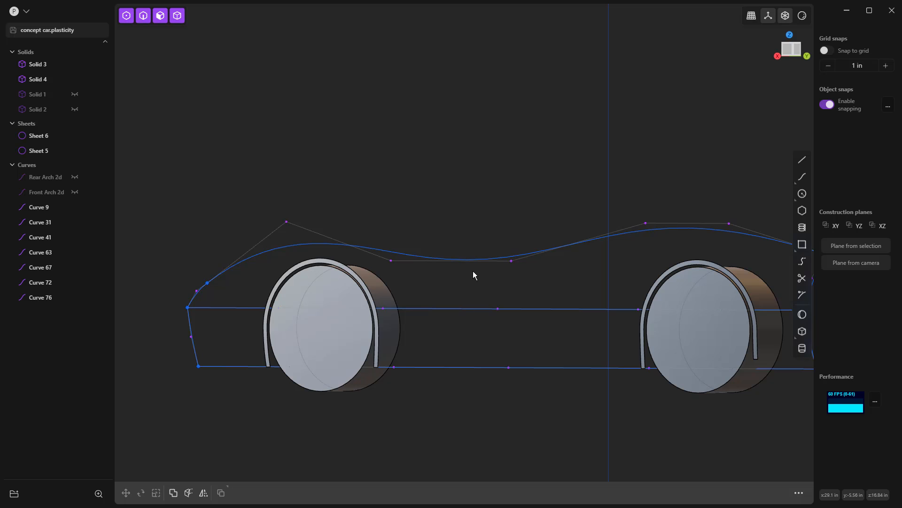
pyautogui.scroll(-2, 337, 296)
pyautogui.moveTo(472, 262)
pyautogui.mouseDown(button='middle')
pyautogui.moveTo(461, 282)
pyautogui.moveTo(419, 284)
pyautogui.moveTo(460, 278)
pyautogui.moveTo(462, 268)
pyautogui.mouseUp(button='middle')
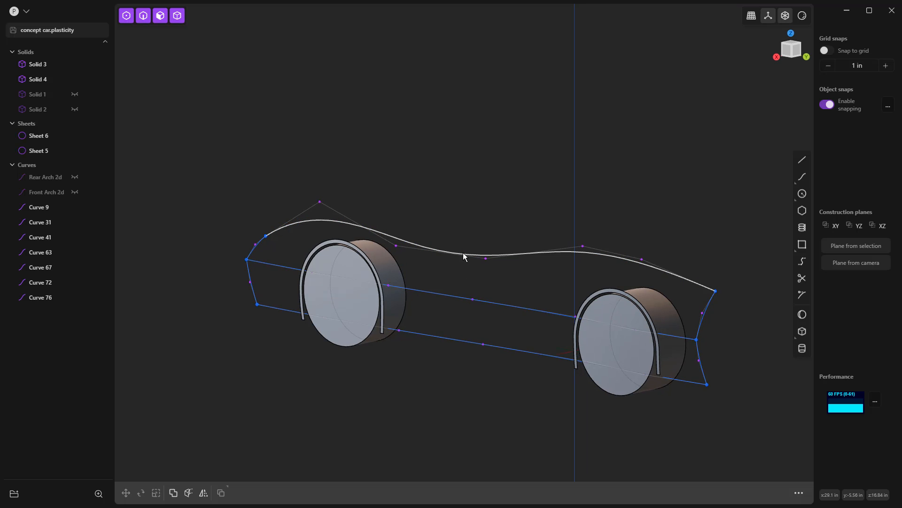
pyautogui.click(465, 254)
pyautogui.click(431, 293)
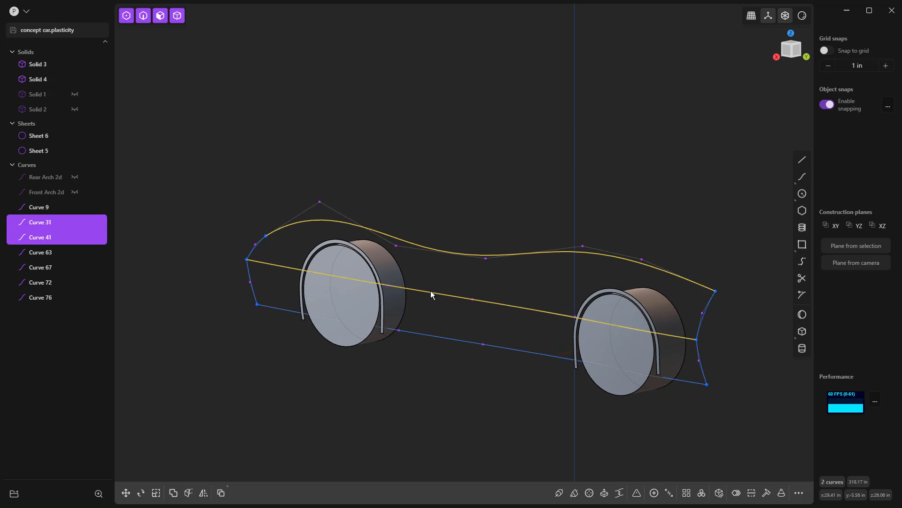
pyautogui.press('l')
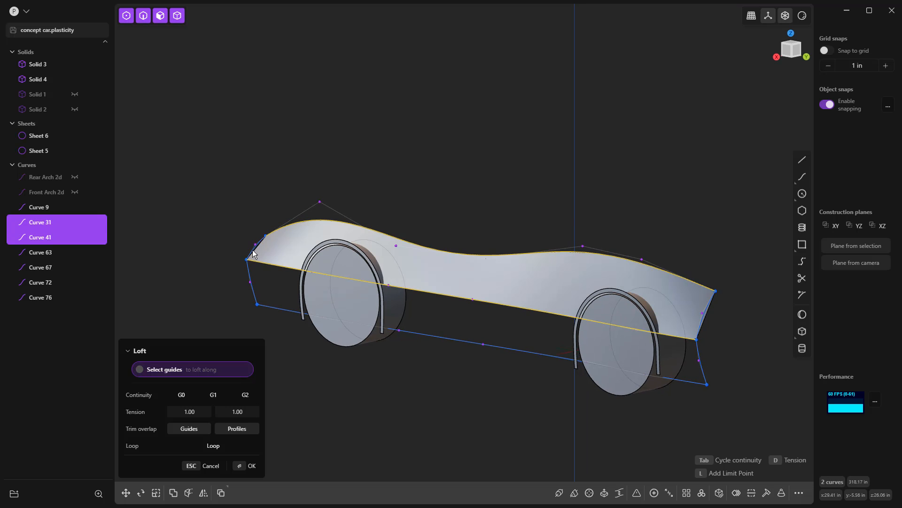
pyautogui.click(710, 306)
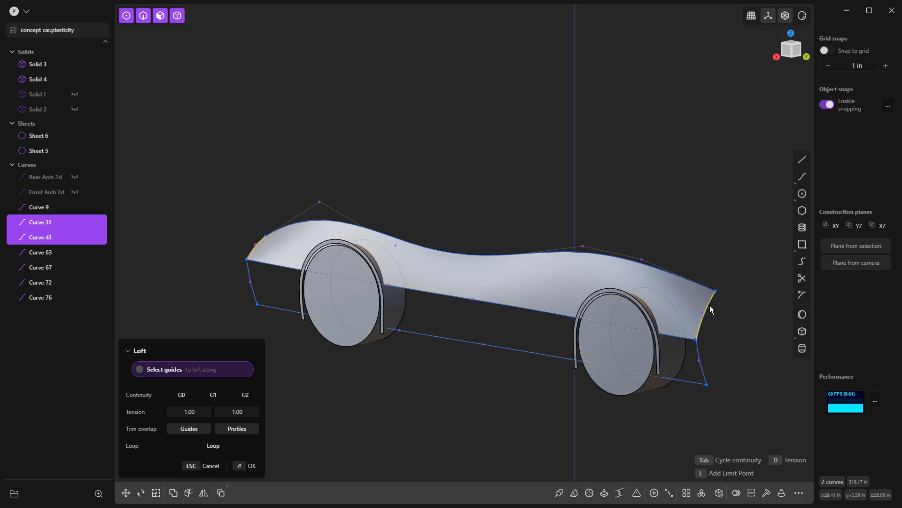
pyautogui.press('Return')
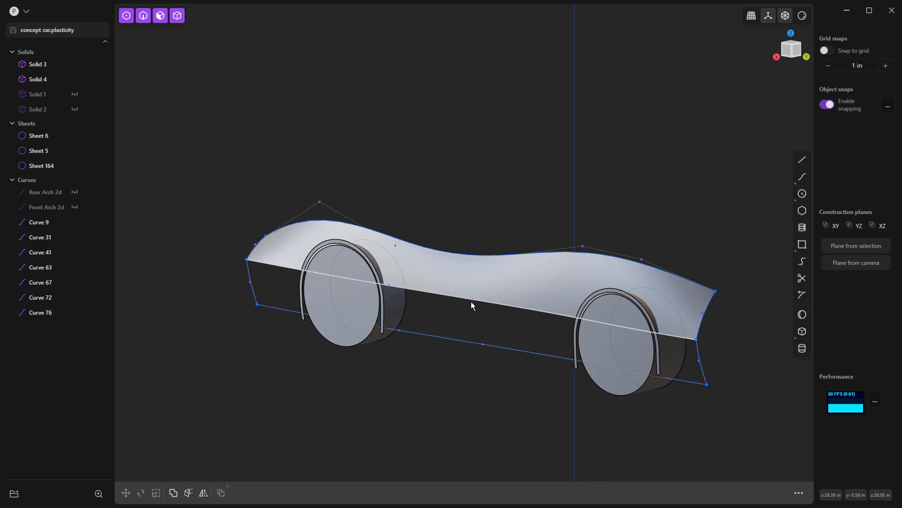
# Loft a surface between the middle and lower body curves, using the two lower end connectors as guides
pyautogui.click(461, 299)
pyautogui.click(447, 337)
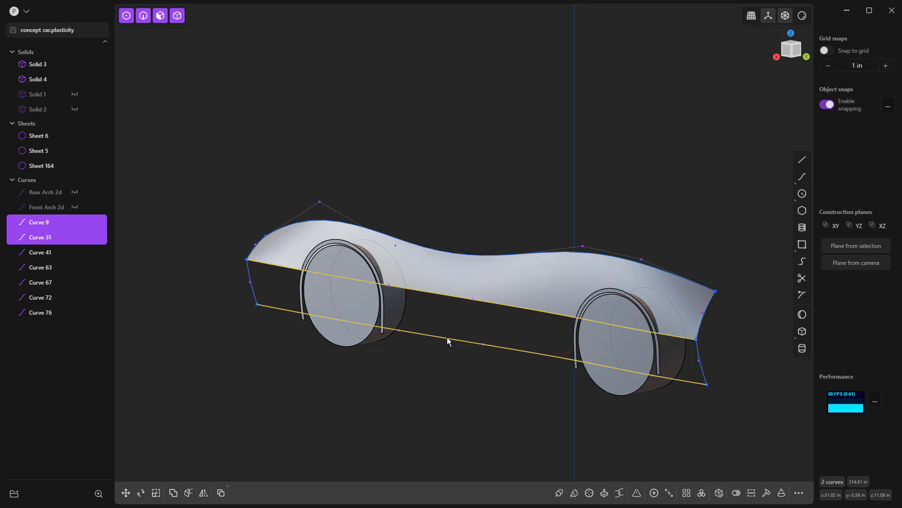
pyautogui.press('l')
pyautogui.click(243, 270)
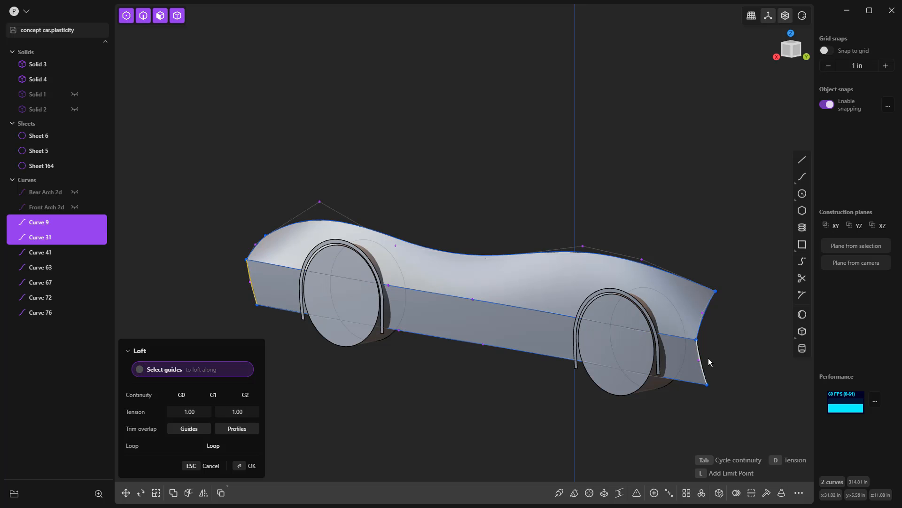
pyautogui.press('Return')
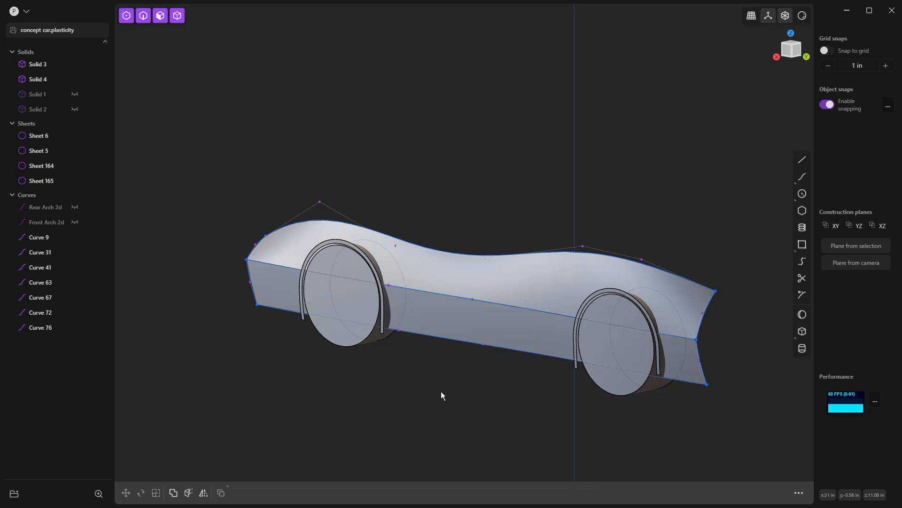
# Hide all the body and connector curves, from Curve 9 through Curve 76
pyautogui.moveTo(441, 391); pyautogui.dragTo(448, 388, button='middle')
pyautogui.click(57, 237)
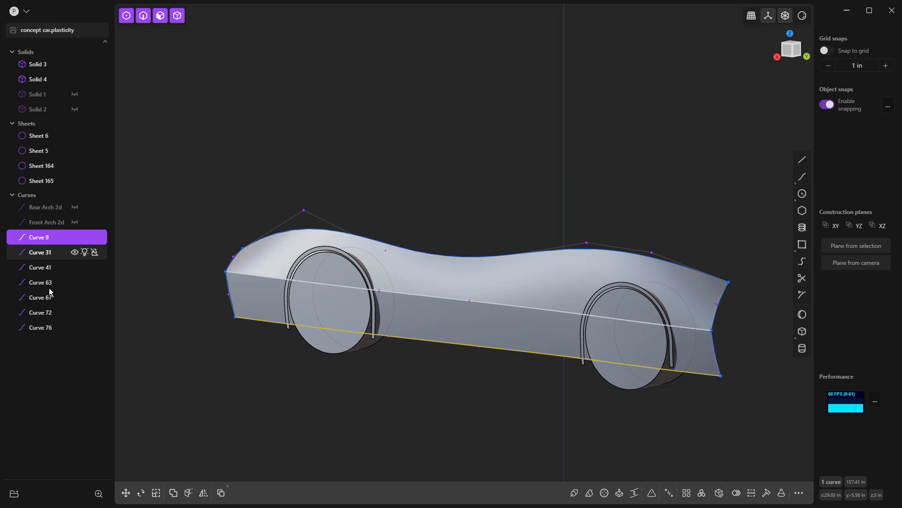
pyautogui.keyDown('shift'); pyautogui.click(51, 328); pyautogui.keyUp('shift')
pyautogui.press('h')
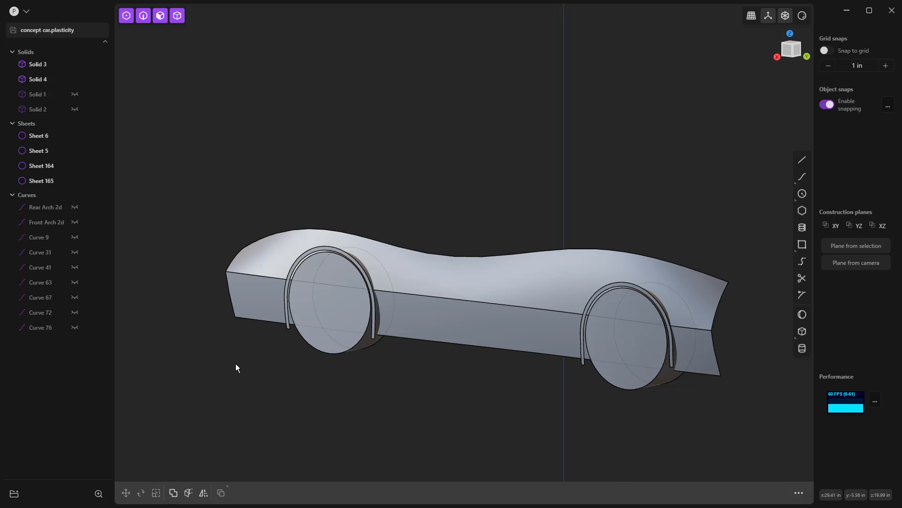
# Join the upper and lower lofted side sheets into a single sheet
pyautogui.click(488, 274)
pyautogui.click(454, 316)
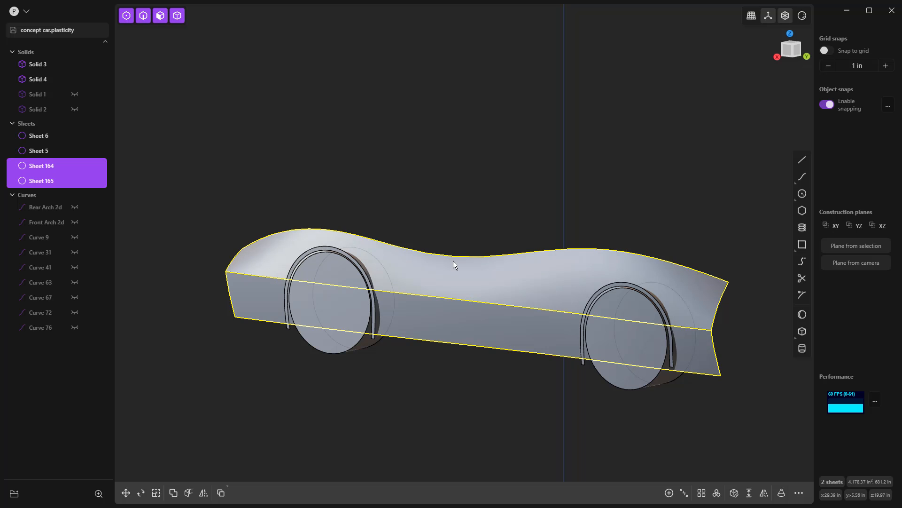
pyautogui.press('j')
pyautogui.click(437, 206)
# Fillet the long edge between the two lofted side faces at about 0.785 in with the G2 shape
pyautogui.click(231, 275)
pyautogui.moveTo(232, 292); pyautogui.dragTo(400, 350, button='middle')
pyautogui.scroll(5, 161, 323)
pyautogui.click(179, 322)
pyautogui.press('f')
pyautogui.scroll(6, 400, 350)
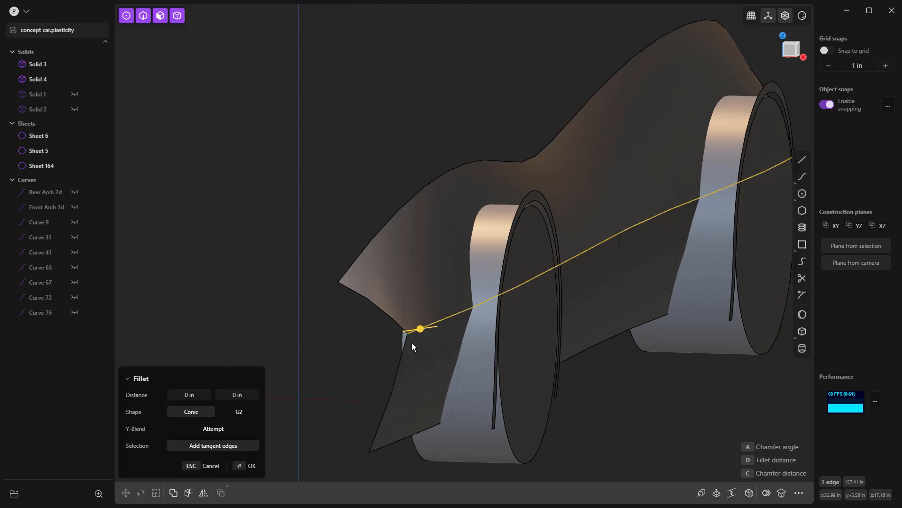
pyautogui.moveTo(425, 315)
pyautogui.mouseDown()
pyautogui.moveTo(414, 318)
pyautogui.moveTo(450, 313)
pyautogui.moveTo(419, 318)
pyautogui.mouseUp()
pyautogui.moveTo(419, 320); pyautogui.dragTo(412, 321)
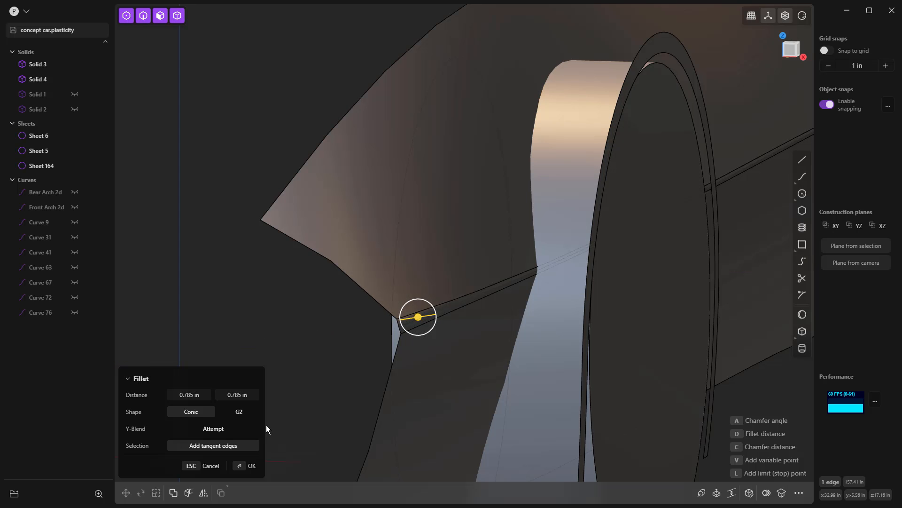
pyautogui.click(241, 412)
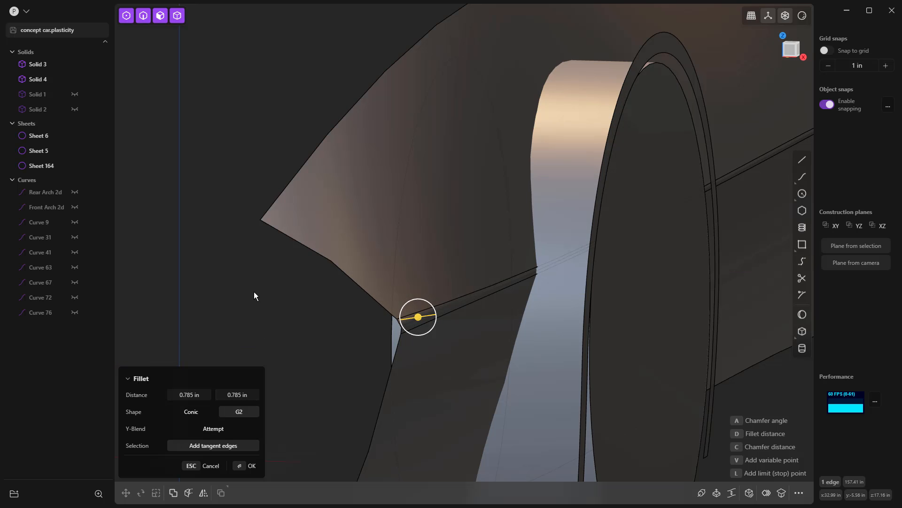
pyautogui.press('Return')
# Turn off edge display and shade the model with the glossy red material
pyautogui.scroll(-8, 253, 289)
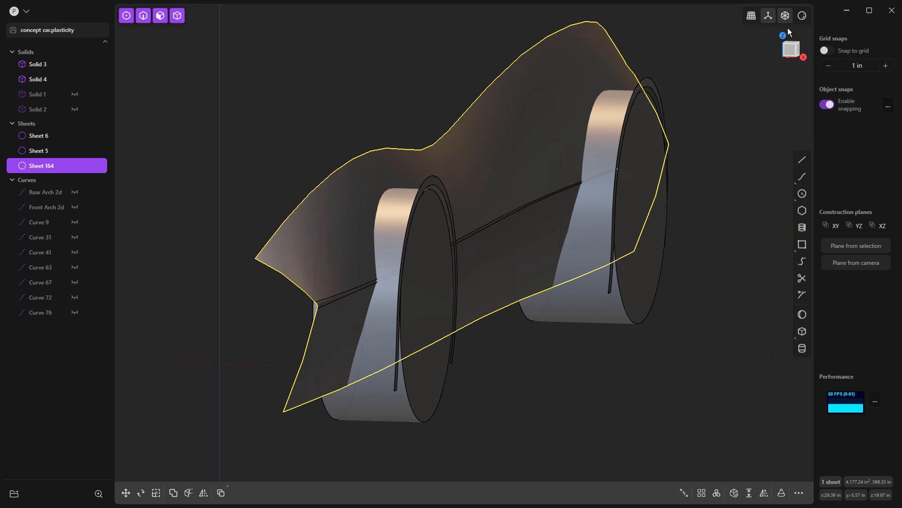
pyautogui.click(802, 15)
pyautogui.click(753, 117)
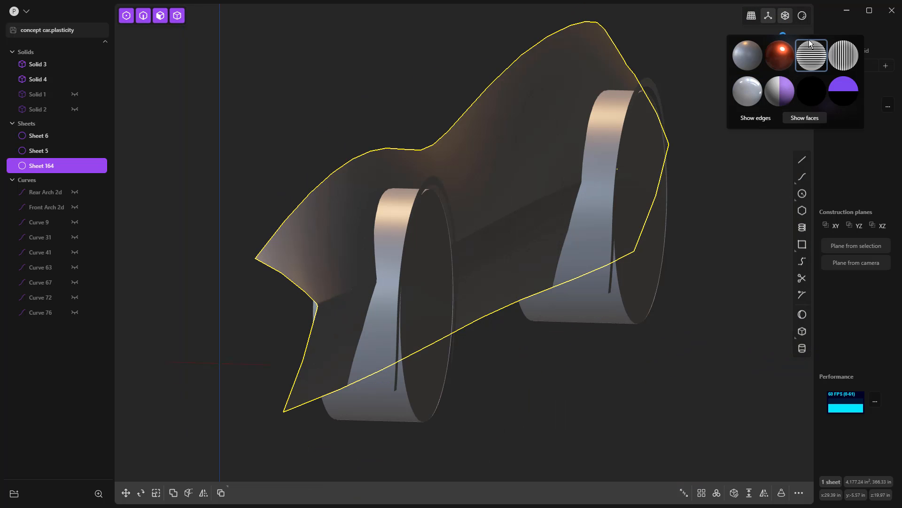
pyautogui.click(780, 55)
# Examine the reflections along the side body surface and its filleted edge from several angles and the right view
pyautogui.moveTo(476, 157); pyautogui.dragTo(558, 296, button='middle')
pyautogui.scroll(5, 501, 292)
pyautogui.moveTo(501, 293)
pyautogui.mouseDown(button='middle')
pyautogui.moveTo(492, 261)
pyautogui.moveTo(721, 277)
pyautogui.moveTo(673, 261)
pyautogui.moveTo(700, 250)
pyautogui.moveTo(687, 282)
pyautogui.moveTo(689, 320)
pyautogui.moveTo(695, 284)
pyautogui.moveTo(682, 278)
pyautogui.moveTo(687, 287)
pyautogui.mouseUp(button='middle')
pyautogui.scroll(-5, 498, 267)
pyautogui.press('KP_3')
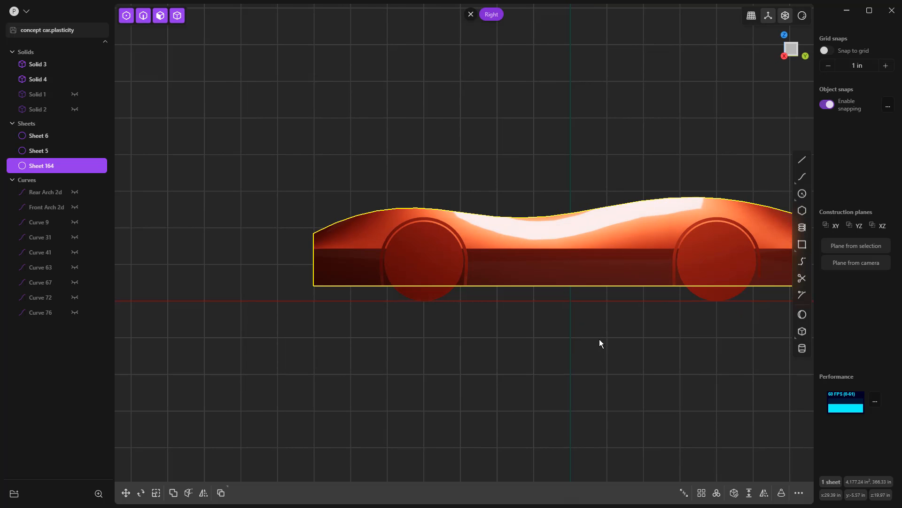
pyautogui.keyDown('shift'); pyautogui.moveTo(600, 340); pyautogui.dragTo(484, 301, button='middle'); pyautogui.keyUp('shift')
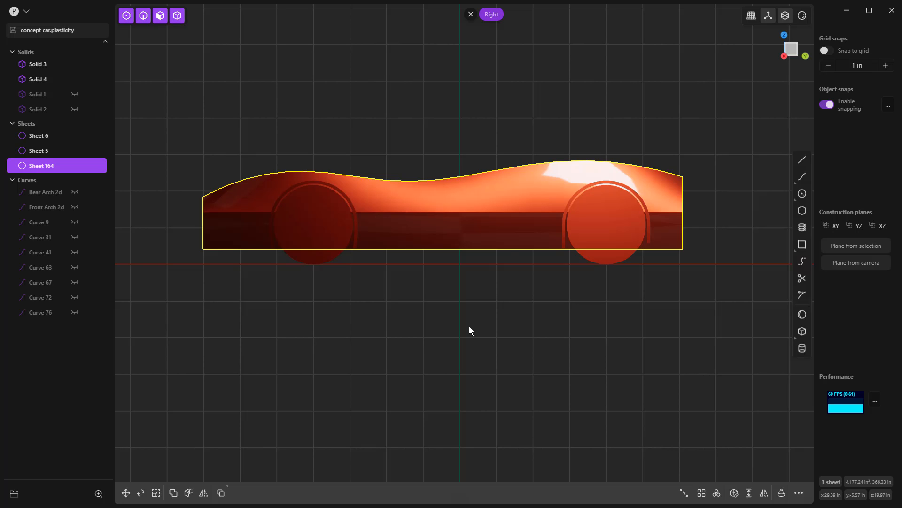
pyautogui.moveTo(468, 326); pyautogui.dragTo(496, 282, button='middle')
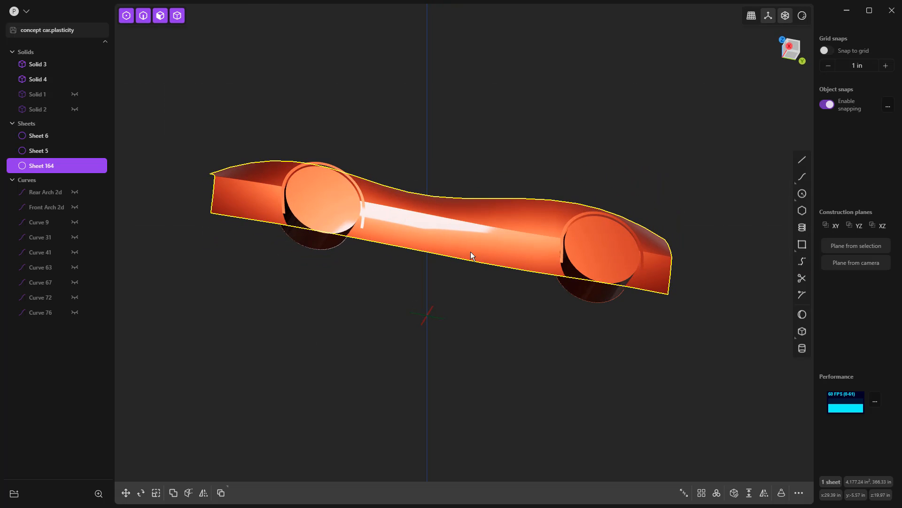
# Switch the model to plain light-grey shading and examine the side body's form from the side and the end
pyautogui.scroll(5, 453, 233)
pyautogui.moveTo(449, 244); pyautogui.dragTo(807, 98, button='middle')
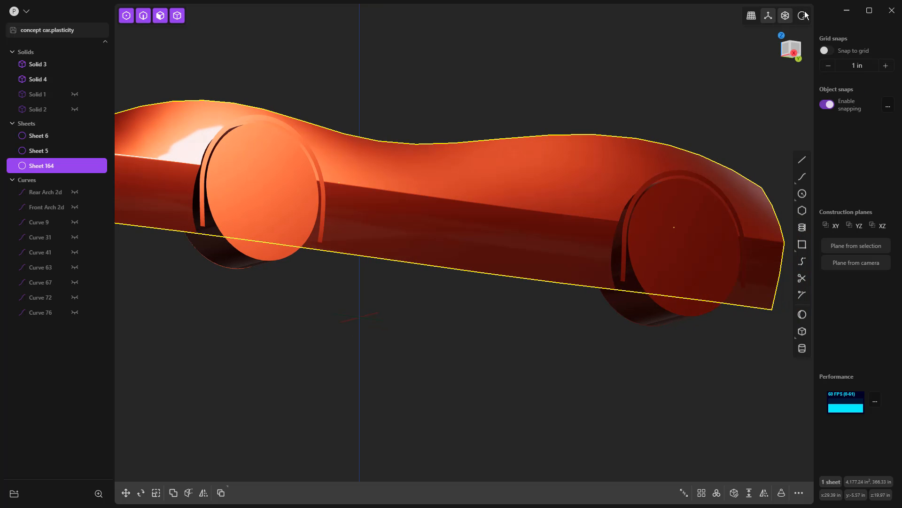
pyautogui.click(779, 90)
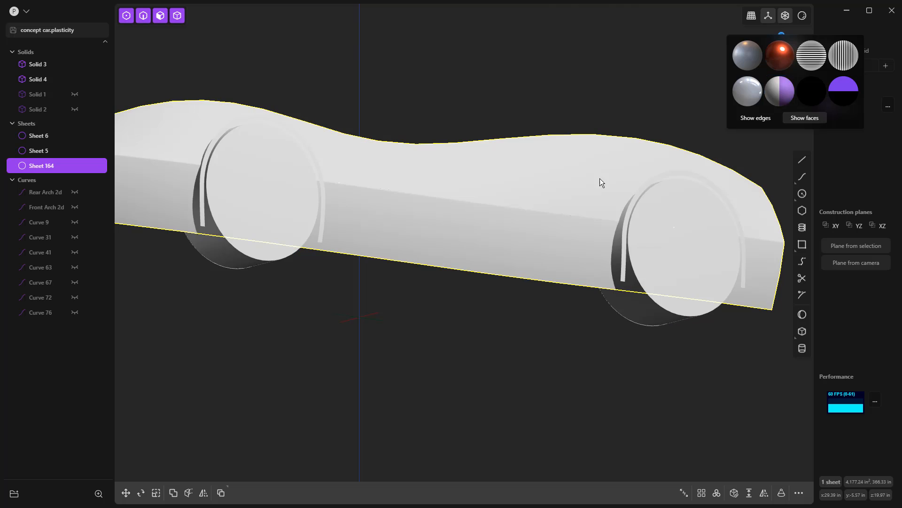
pyautogui.scroll(-2, 551, 312)
pyautogui.moveTo(551, 313); pyautogui.dragTo(624, 333, button='middle')
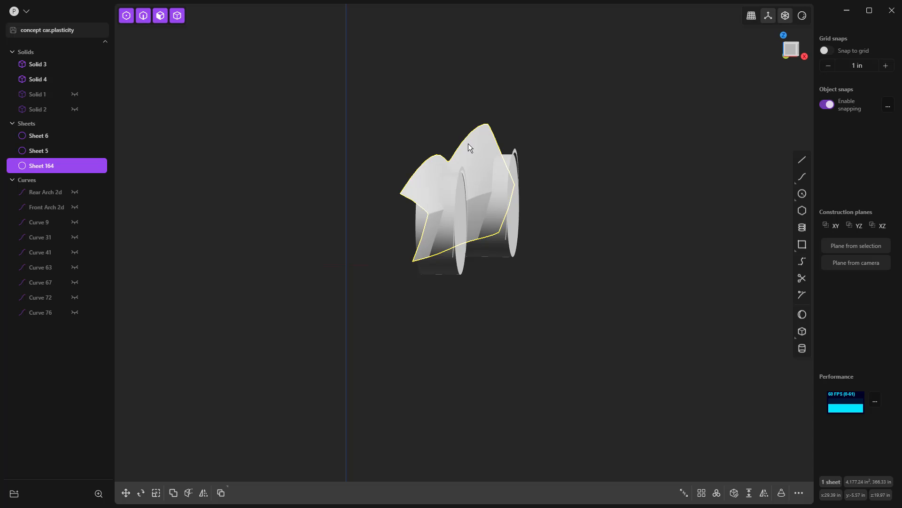
pyautogui.scroll(5, 473, 195)
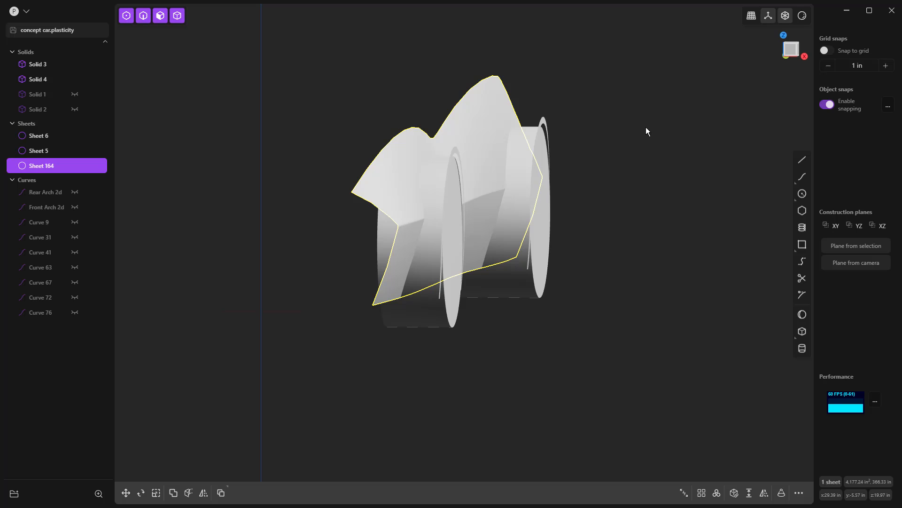
# Shade the model with the metallic blue-grey material, turn edge display back on and clear the selection
pyautogui.click(802, 15)
pyautogui.click(748, 57)
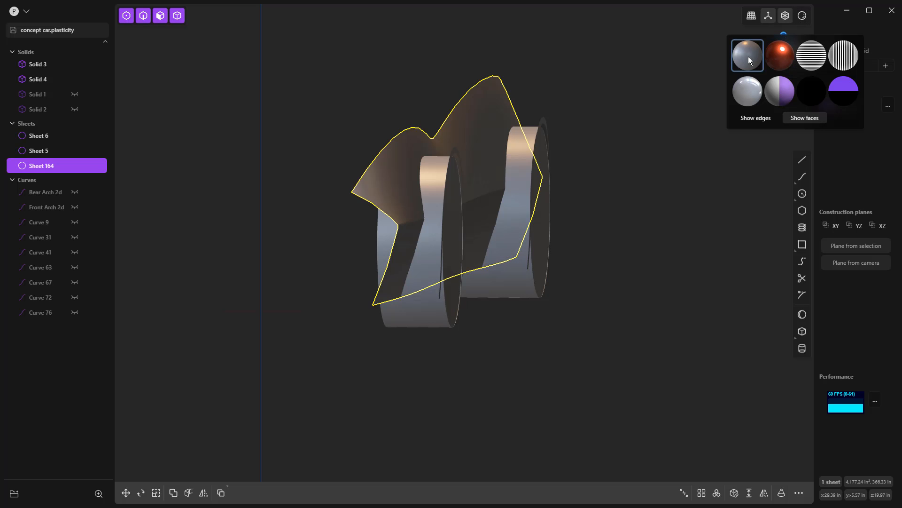
pyautogui.click(759, 121)
pyautogui.click(670, 215)
# Draw a diagonal line about 181 in long across the car in the right view and give it two inner control points
pyautogui.moveTo(670, 226)
pyautogui.mouseDown(button='middle')
pyautogui.moveTo(462, 230)
pyautogui.moveTo(576, 220)
pyautogui.moveTo(612, 226)
pyautogui.moveTo(557, 207)
pyautogui.moveTo(541, 278)
pyautogui.mouseUp(button='middle')
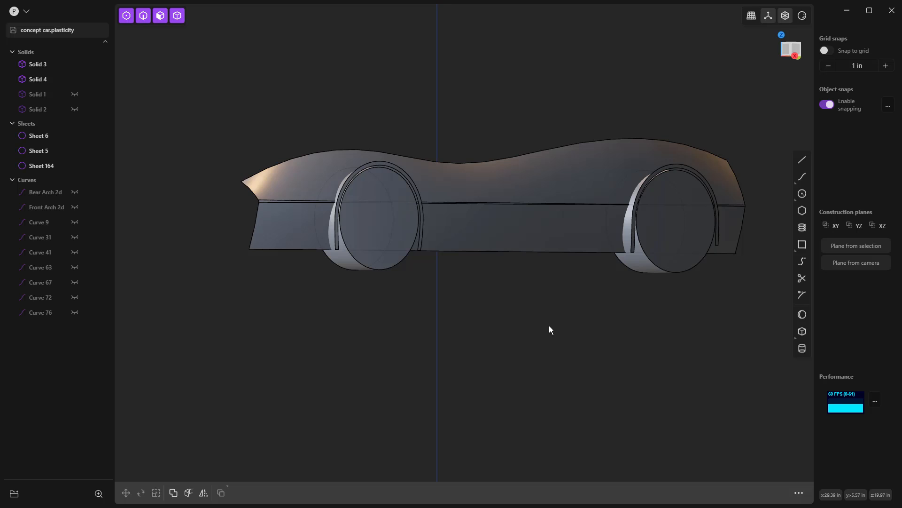
pyautogui.press('KP_3')
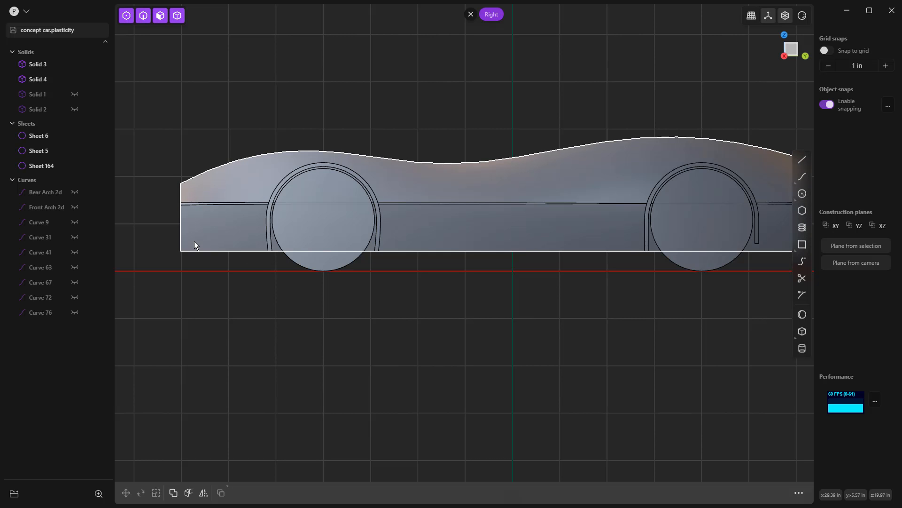
pyautogui.scroll(-4, 194, 241)
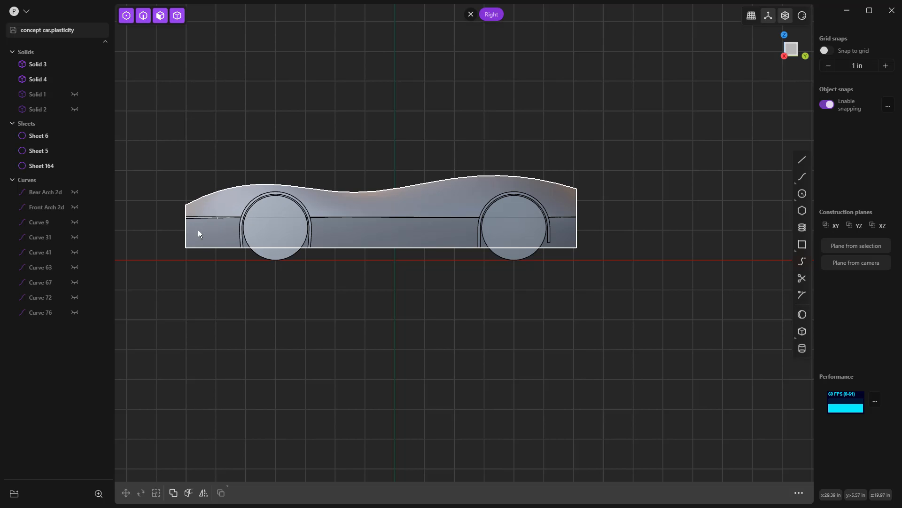
pyautogui.click(803, 161)
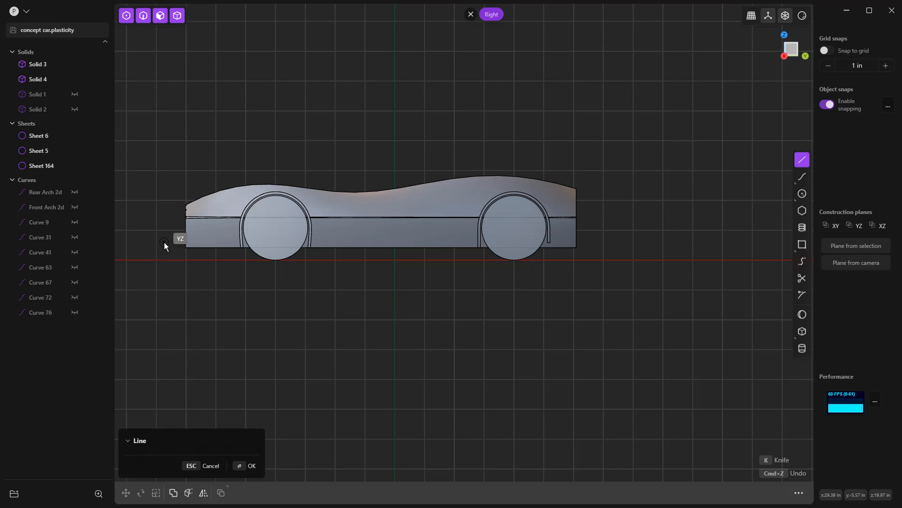
pyautogui.click(163, 241)
pyautogui.click(609, 179)
pyautogui.press('Escape')
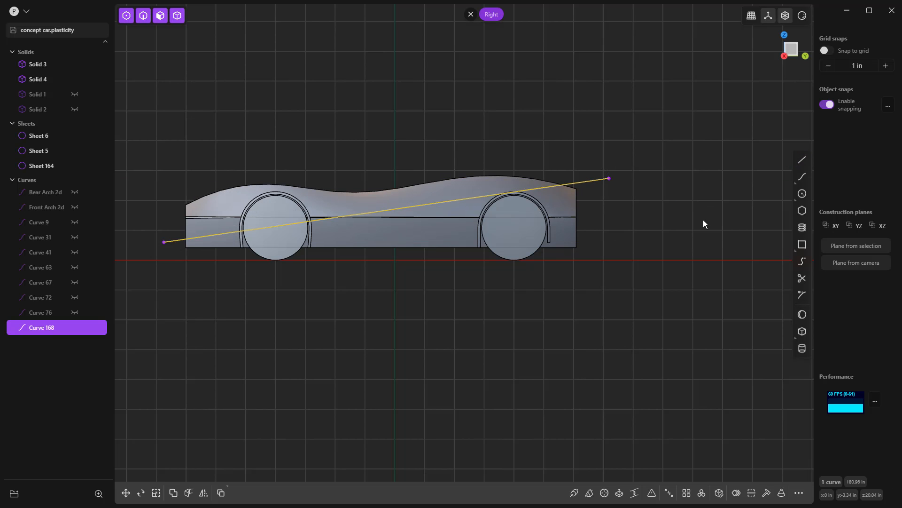
pyautogui.click(774, 489)
pyautogui.click(556, 318)
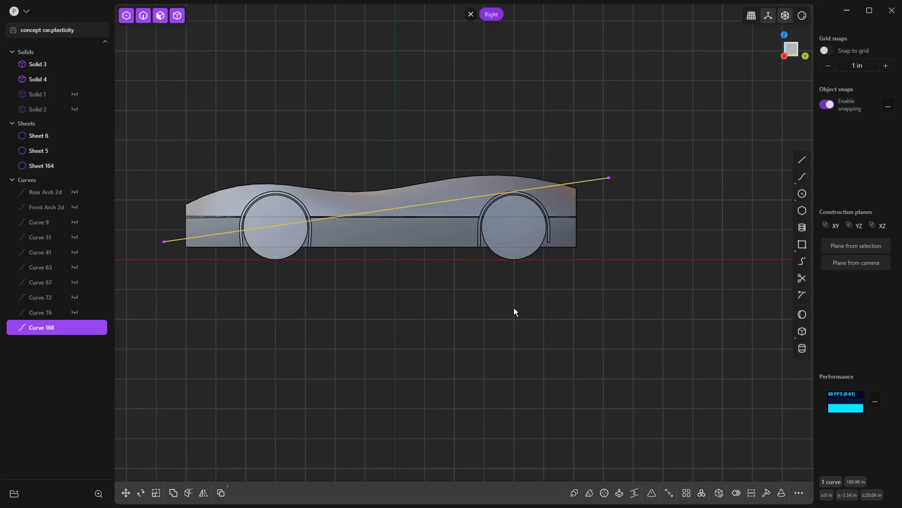
# Hide the side body sheet and raise the line's two inner control points to bend it into a gentle arch
pyautogui.click(74, 166)
pyautogui.press('Escape')
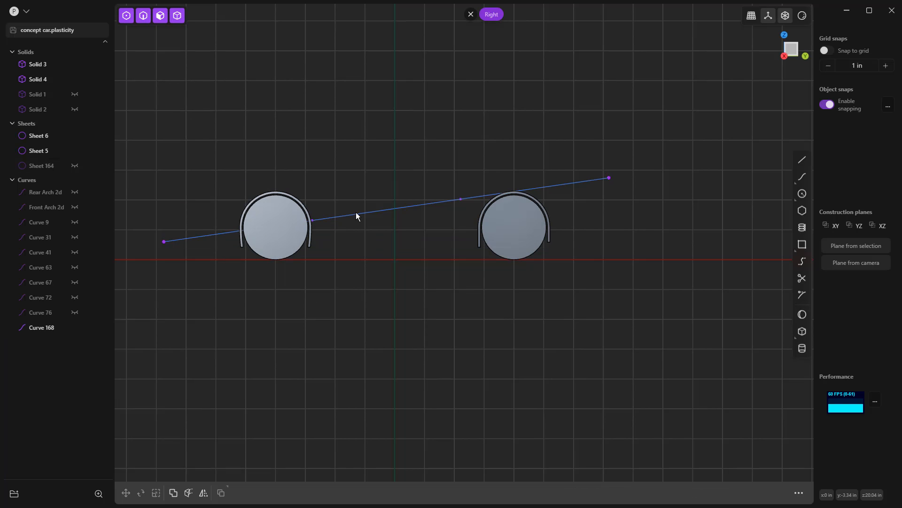
pyautogui.click(313, 220)
pyautogui.press('g')
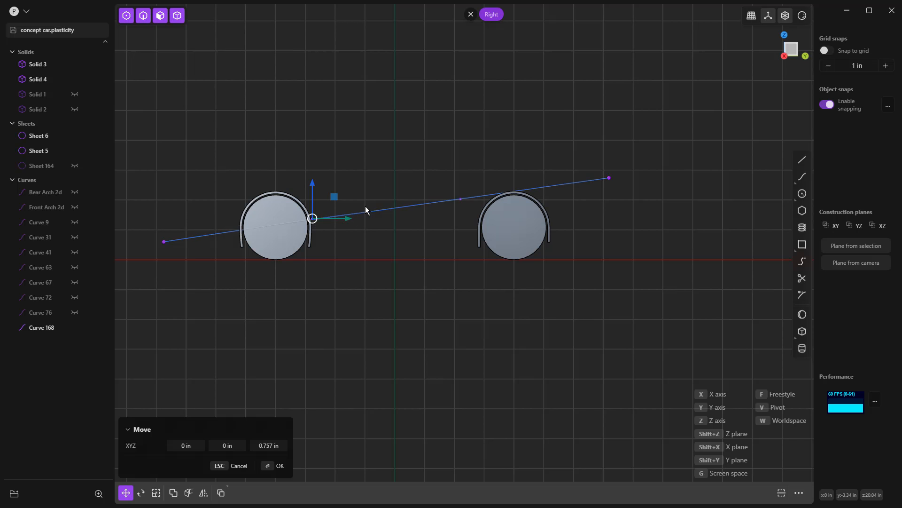
pyautogui.click(365, 197)
pyautogui.click(461, 199)
pyautogui.press('g')
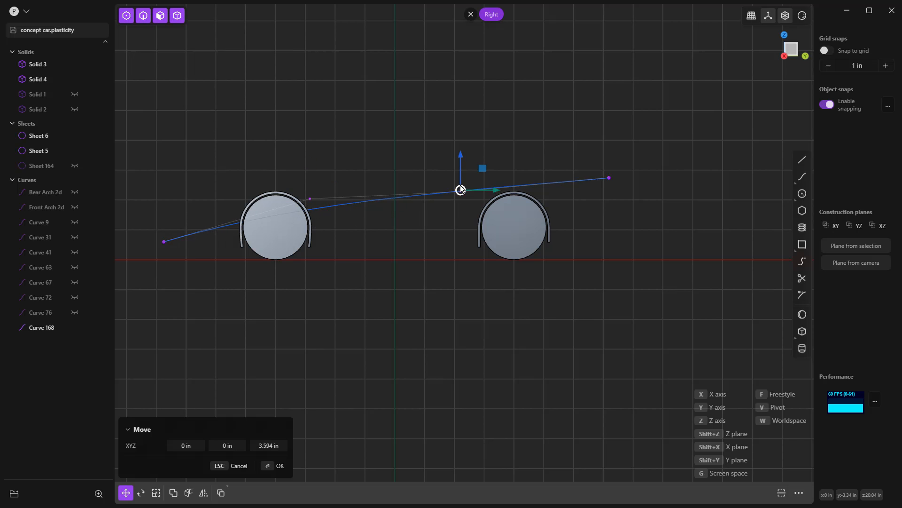
pyautogui.click(460, 182)
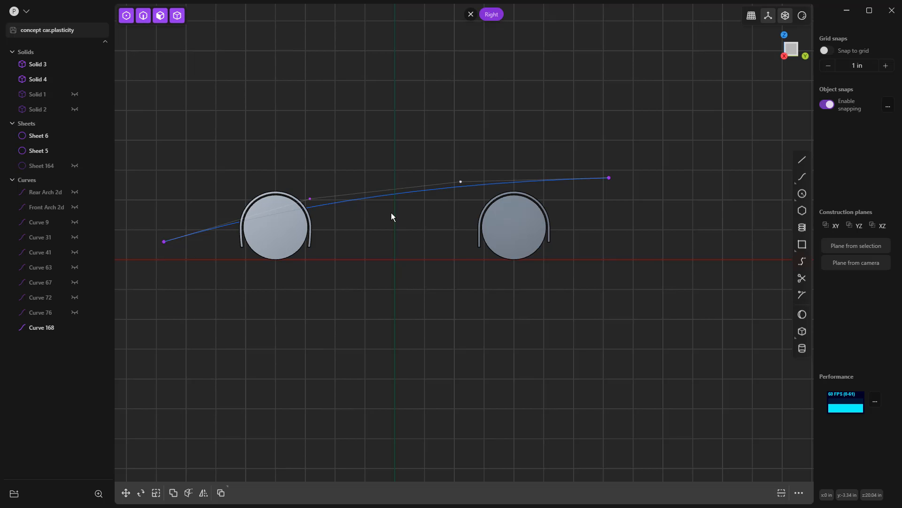
# Delete the arched test curve and show the side body sheet again
pyautogui.click(393, 194)
pyautogui.press('Delete')
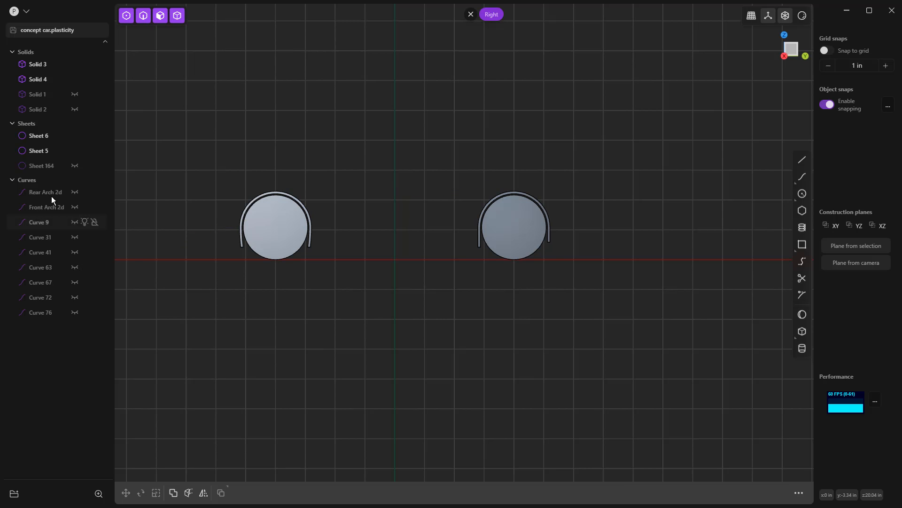
pyautogui.click(79, 164)
# Delete the joined side body sheet in the right view, keeping its source curves
pyautogui.moveTo(295, 312); pyautogui.dragTo(286, 342, button='middle')
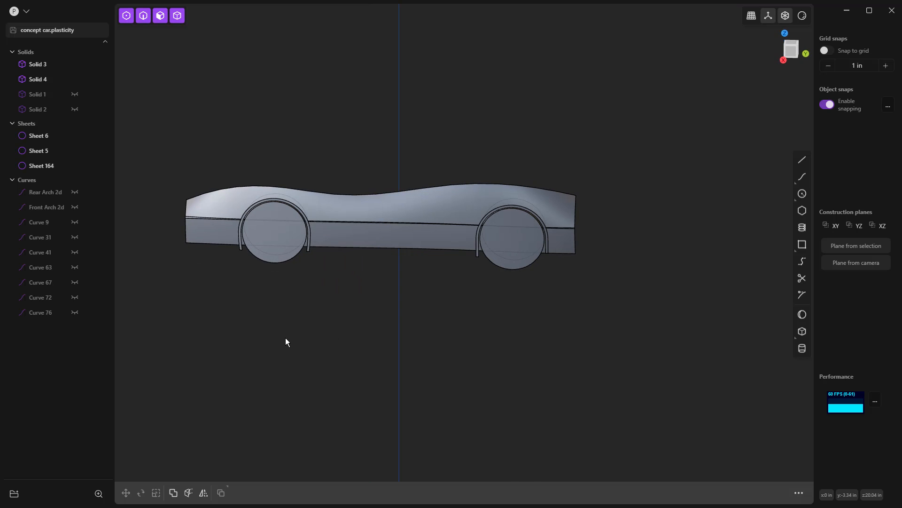
pyautogui.press('KP_3')
pyautogui.scroll(5, 273, 187)
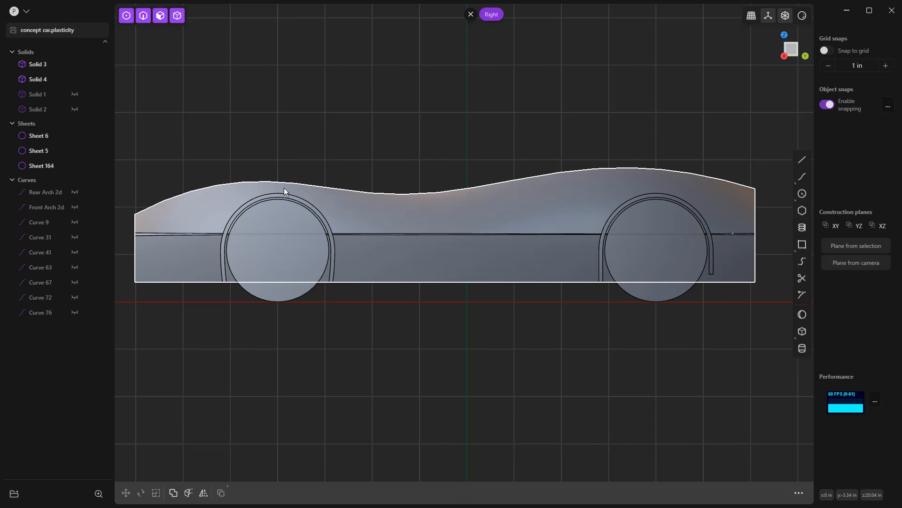
pyautogui.click(388, 218)
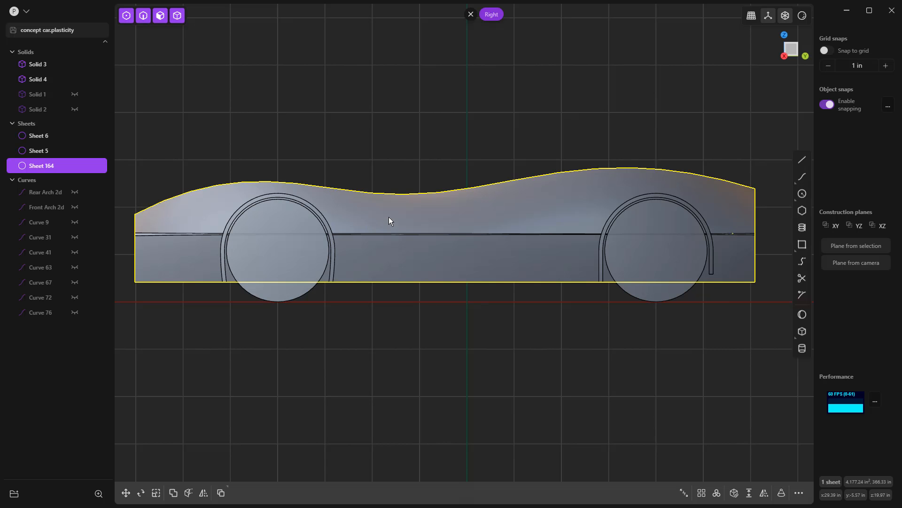
pyautogui.press('Delete')
# Unhide the seven side body curves, from Curve 9 through Curve 76, and clear the selection
pyautogui.click(37, 211)
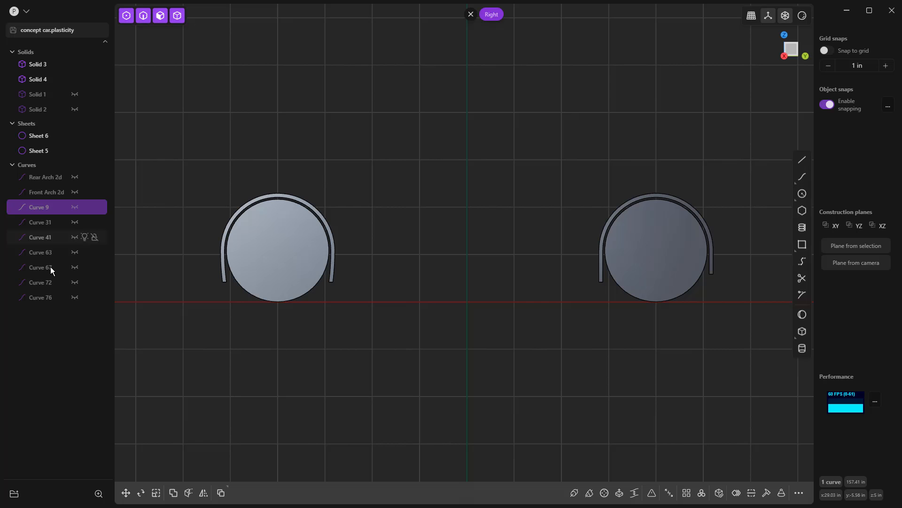
pyautogui.keyDown('shift'); pyautogui.click(46, 297); pyautogui.keyUp('shift')
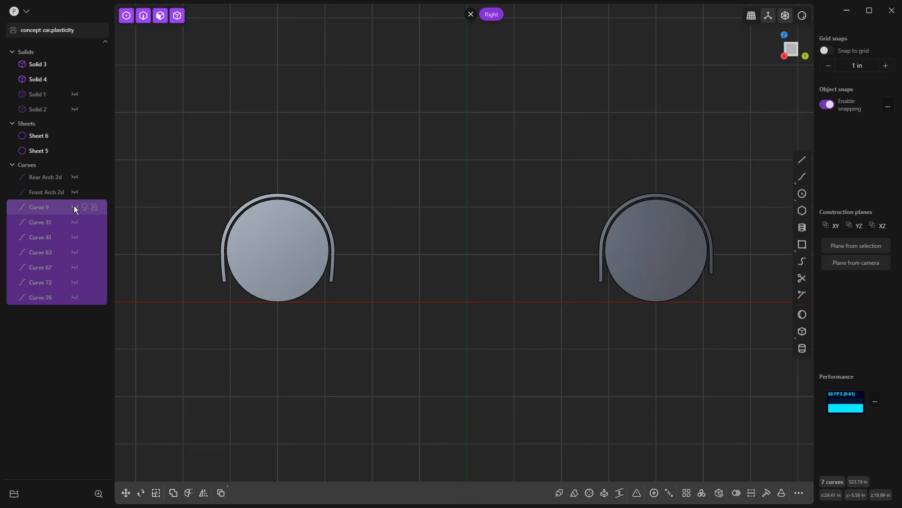
pyautogui.click(75, 237)
pyautogui.click(75, 252)
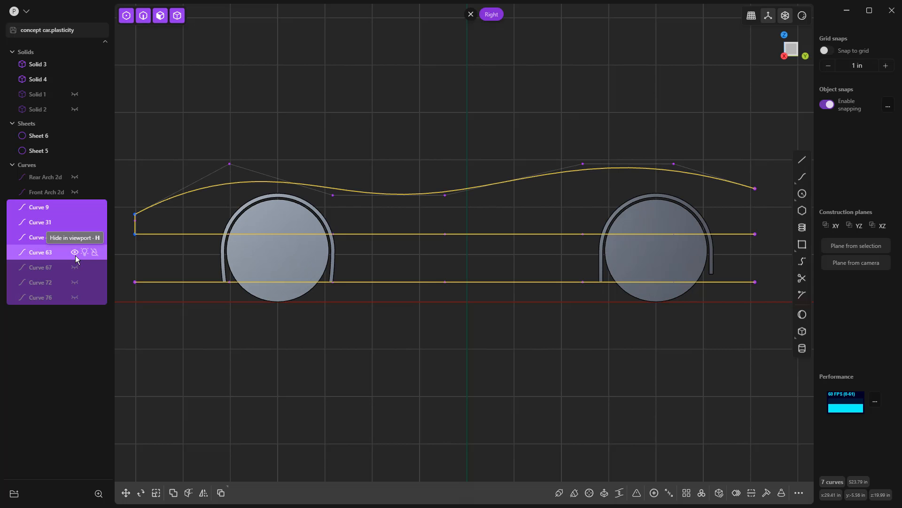
pyautogui.click(75, 267)
pyautogui.click(76, 282)
pyautogui.click(76, 297)
pyautogui.click(172, 336)
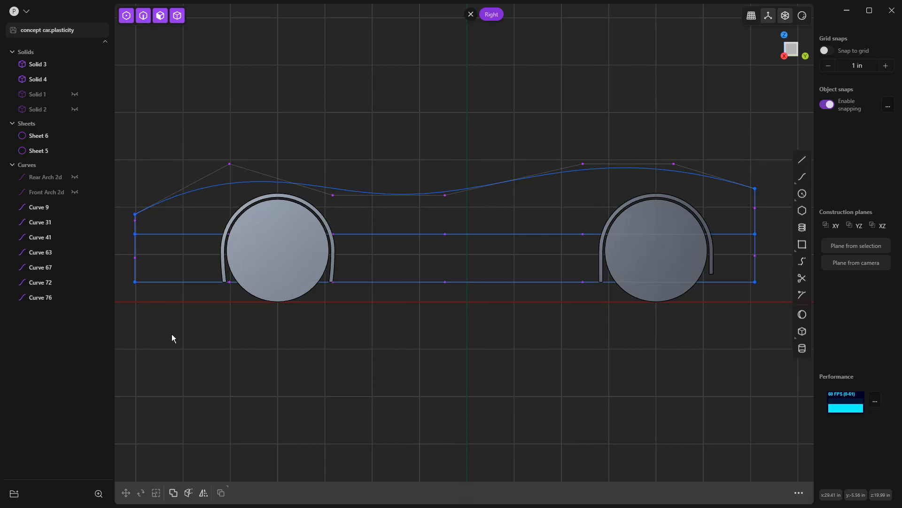
# Move the upper curve's two control points around the lower wheel hump toward mid-body, and shift the following point about 14 in along Y
pyautogui.moveTo(212, 142); pyautogui.dragTo(343, 198)
pyautogui.press('g')
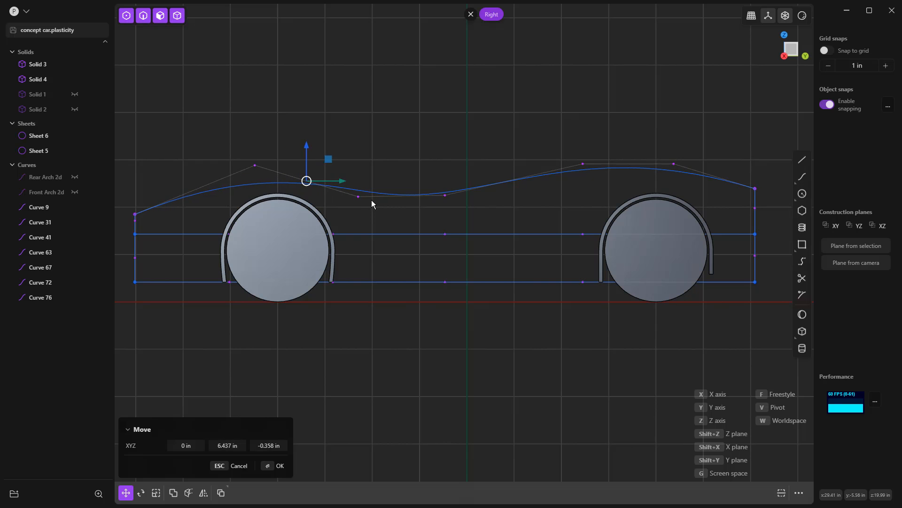
pyautogui.click(388, 212)
pyautogui.moveTo(425, 178); pyautogui.dragTo(466, 203)
pyautogui.press('g')
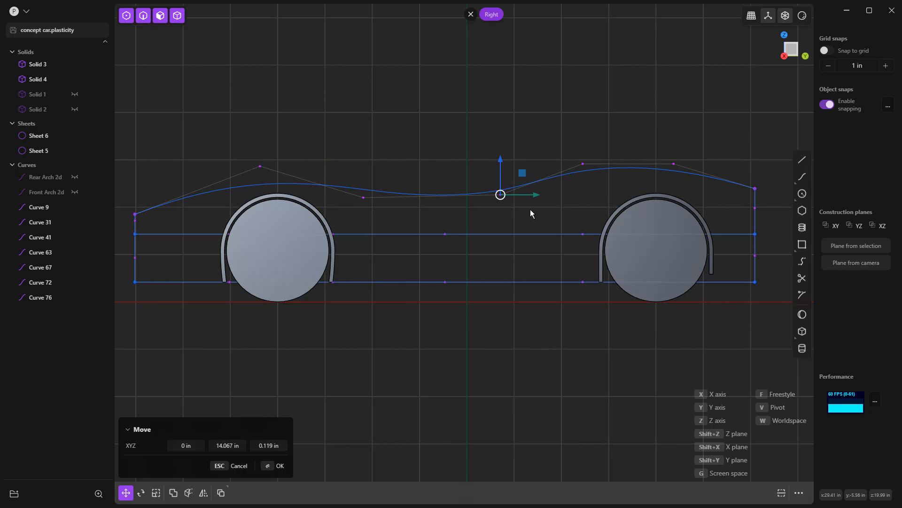
pyautogui.click(530, 211)
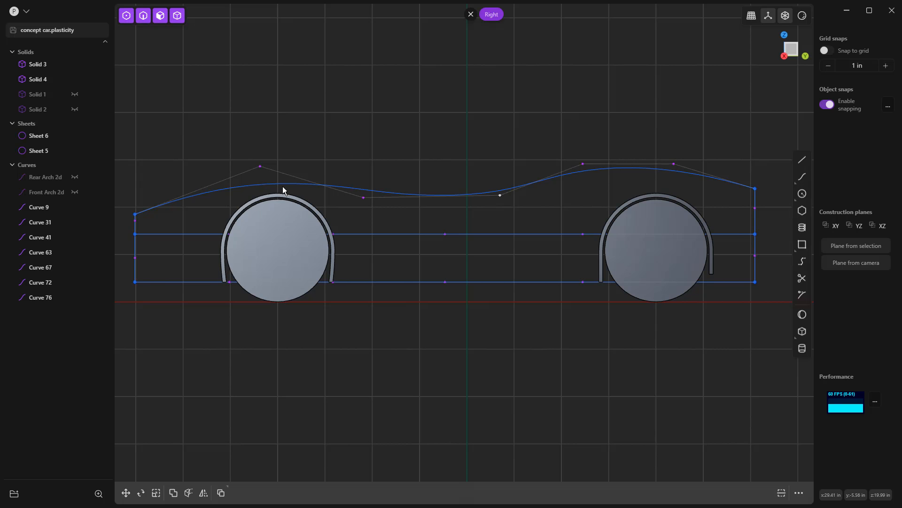
# Move the upper curve's first hump control point about 2.4 in along Y and 0.7 in up, and pull the next point back and slightly down
pyautogui.click(261, 167)
pyautogui.press('g')
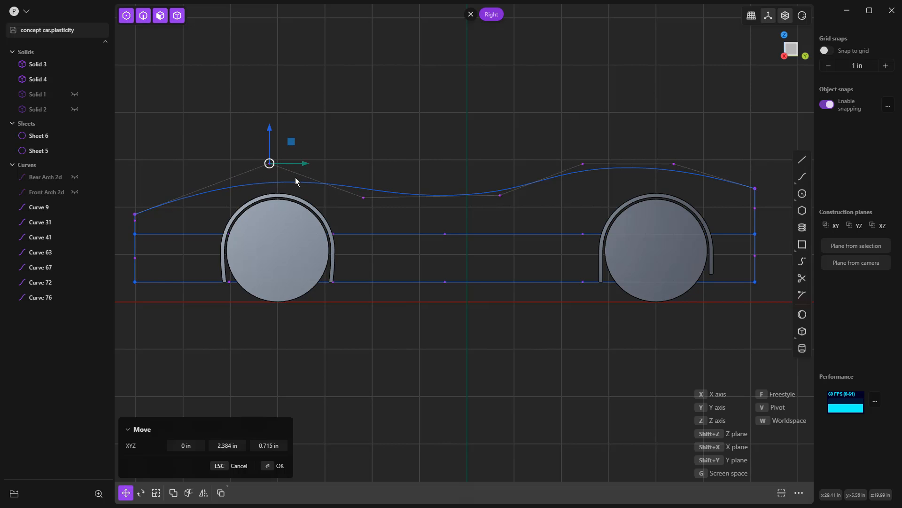
pyautogui.click(296, 178)
pyautogui.click(363, 197)
pyautogui.press('g')
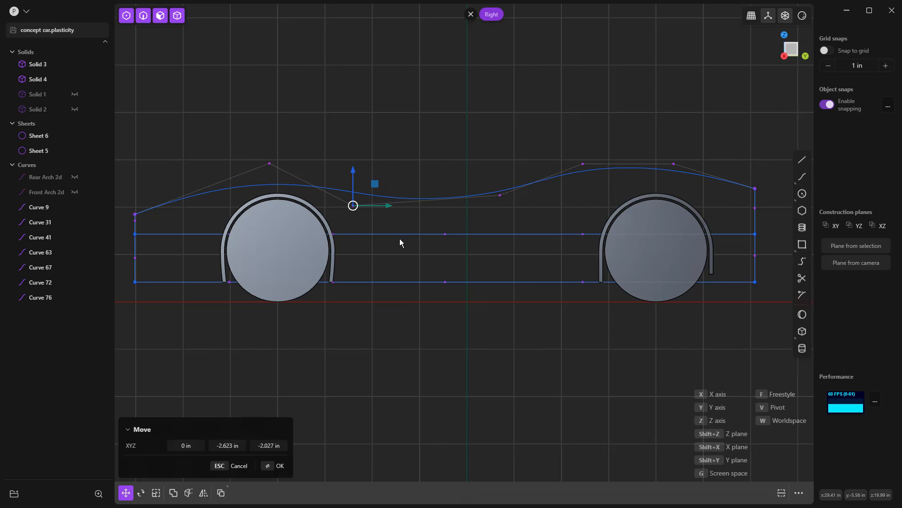
pyautogui.click(400, 232)
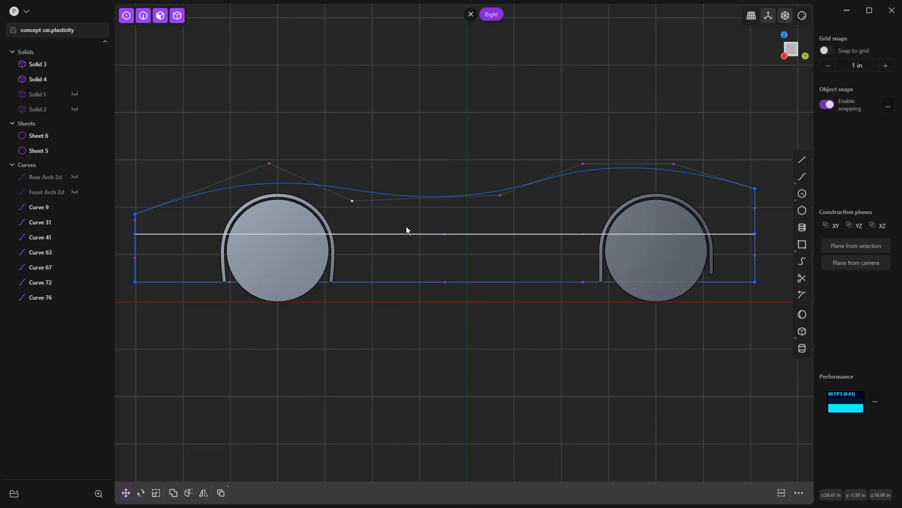
# Loft a sheet between the reshaped upper curve and the middle side curve
pyautogui.moveTo(388, 139); pyautogui.dragTo(452, 141, button='middle')
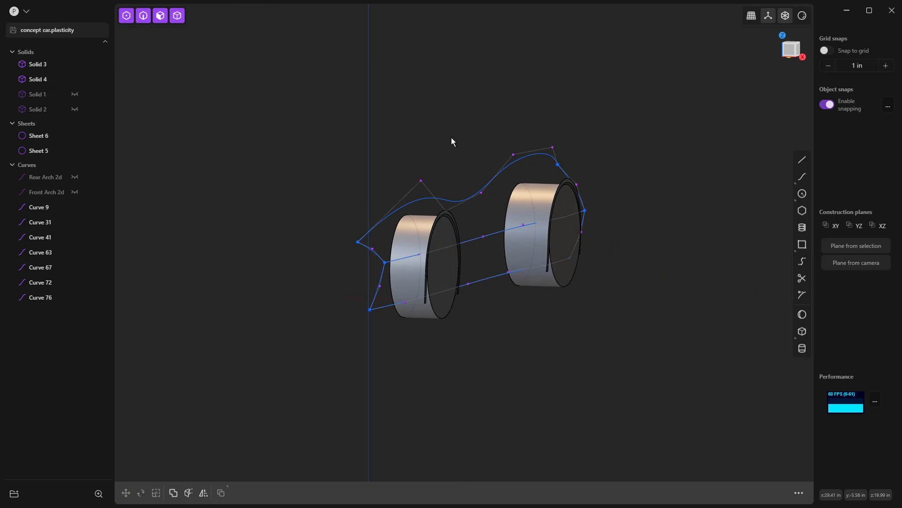
pyautogui.click(472, 201)
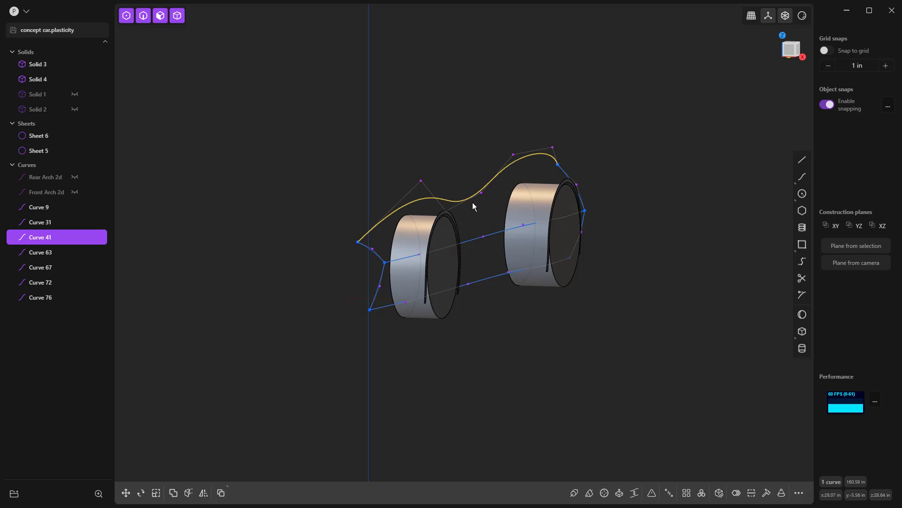
pyautogui.click(495, 233)
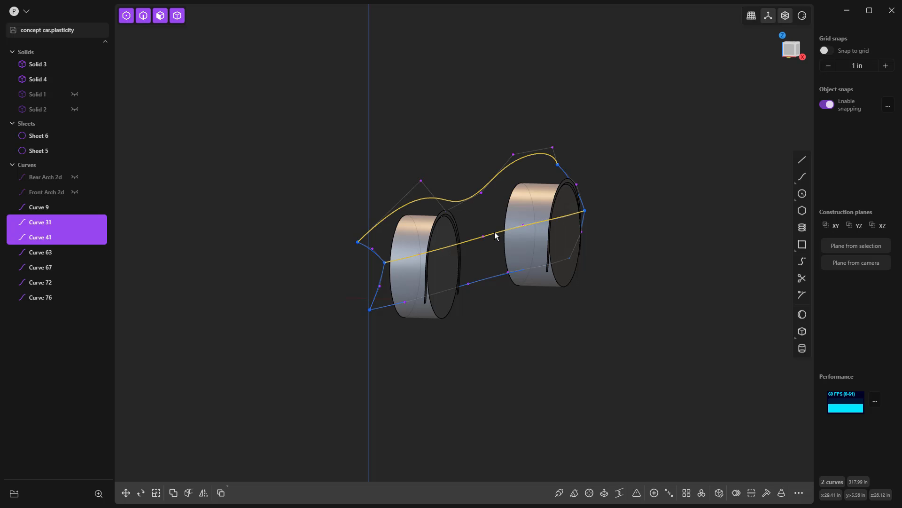
pyautogui.press('l')
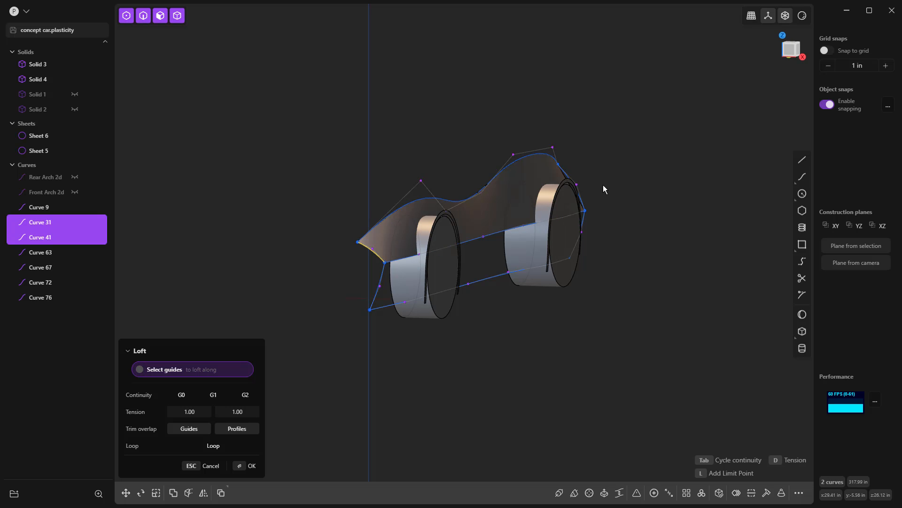
pyautogui.press('Return')
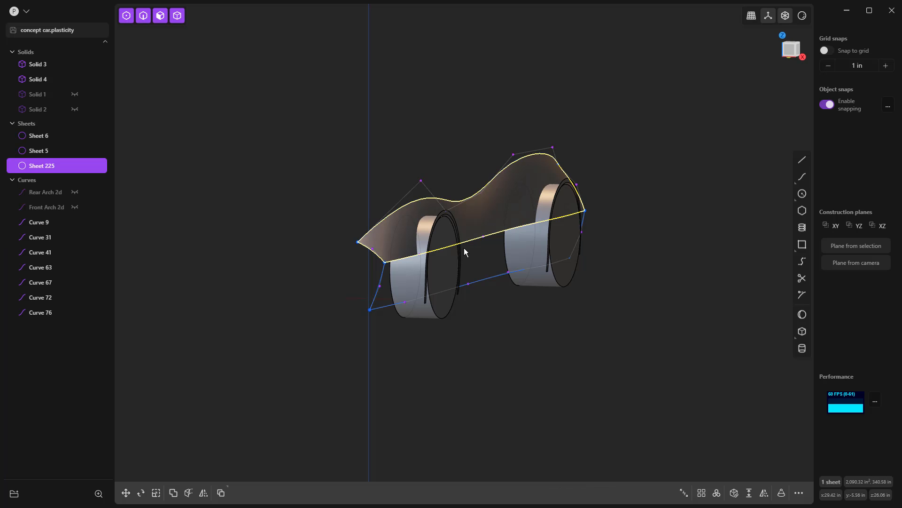
# Loft a sheet between the middle and lower side curves, using the two end curves as guides
pyautogui.click(475, 239)
pyautogui.click(485, 277)
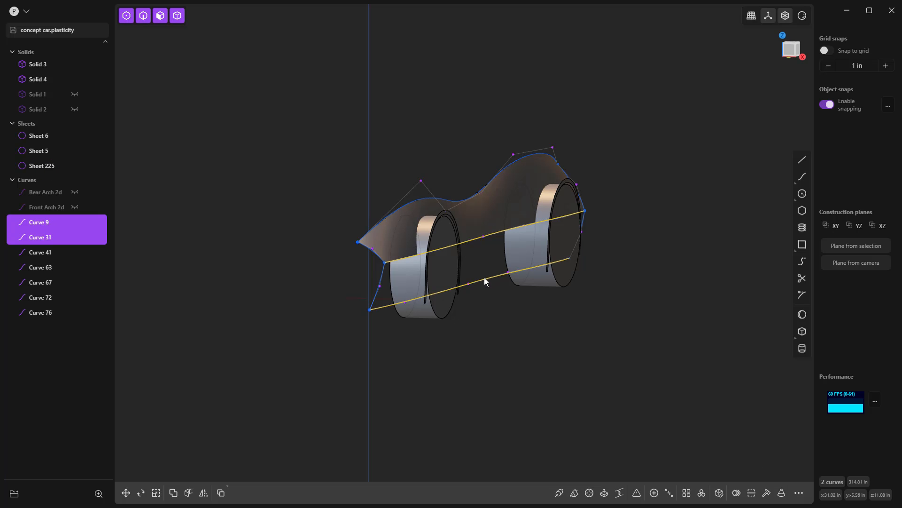
pyautogui.press('l')
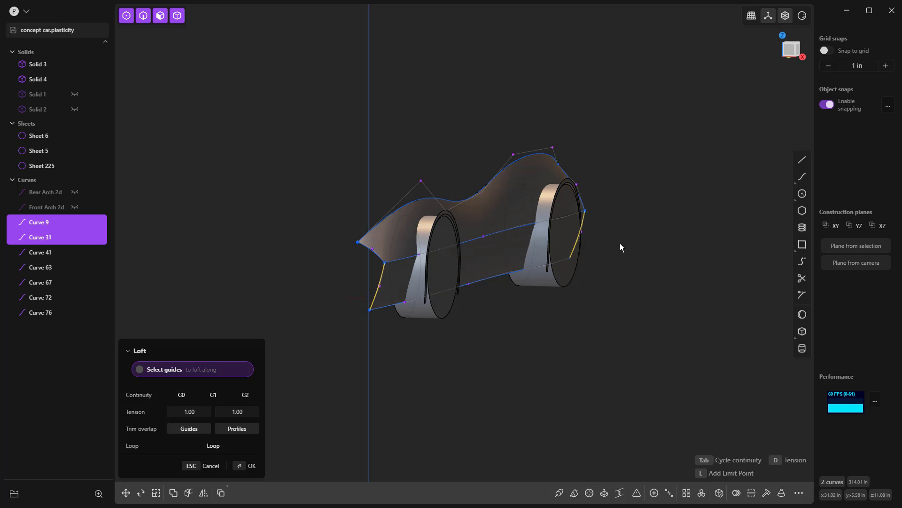
pyautogui.press('Return')
# Hide the seven side body curves, from Curve 9 through Curve 76
pyautogui.click(49, 237)
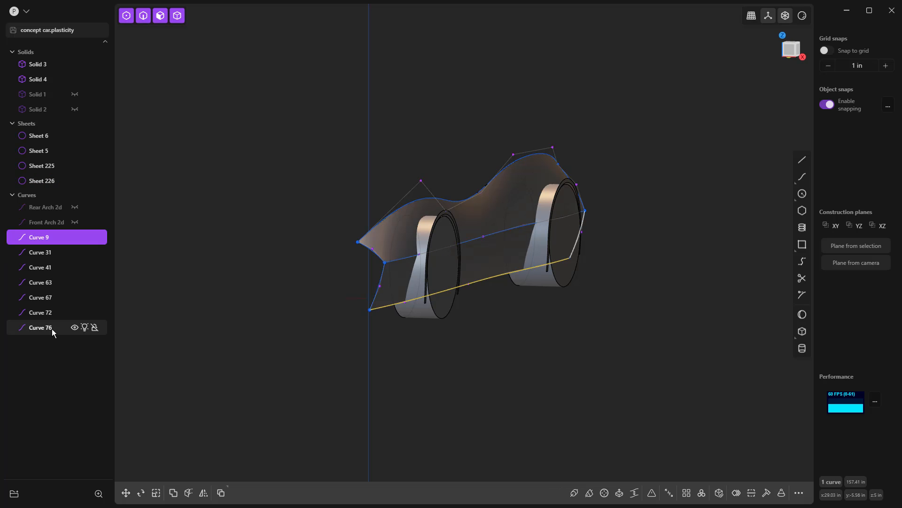
pyautogui.keyDown('shift'); pyautogui.click(51, 329); pyautogui.keyUp('shift')
pyautogui.press('h')
# Join the upper and lower side sheets into a single sheet
pyautogui.click(506, 213)
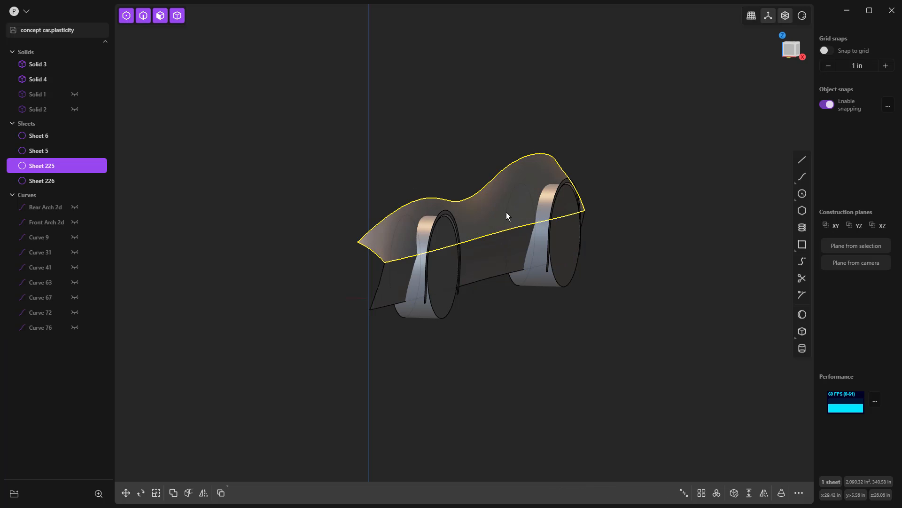
pyautogui.keyDown('shift'); pyautogui.click(478, 269); pyautogui.keyUp('shift')
pyautogui.press('j')
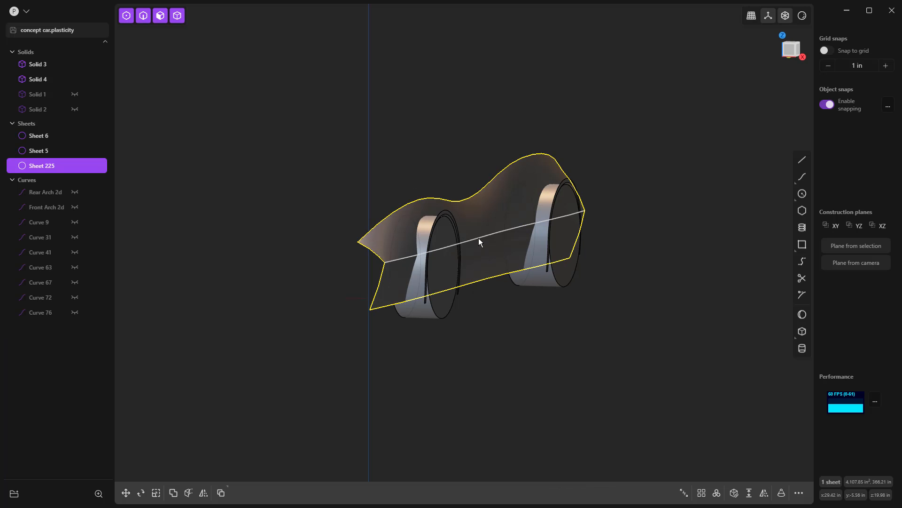
# Fillet the edge between the upper and lower side surfaces by about 1.19 in with the G2 shape
pyautogui.click(478, 237)
pyautogui.press('b')
pyautogui.scroll(5, 382, 261)
pyautogui.moveTo(543, 223); pyautogui.dragTo(537, 223)
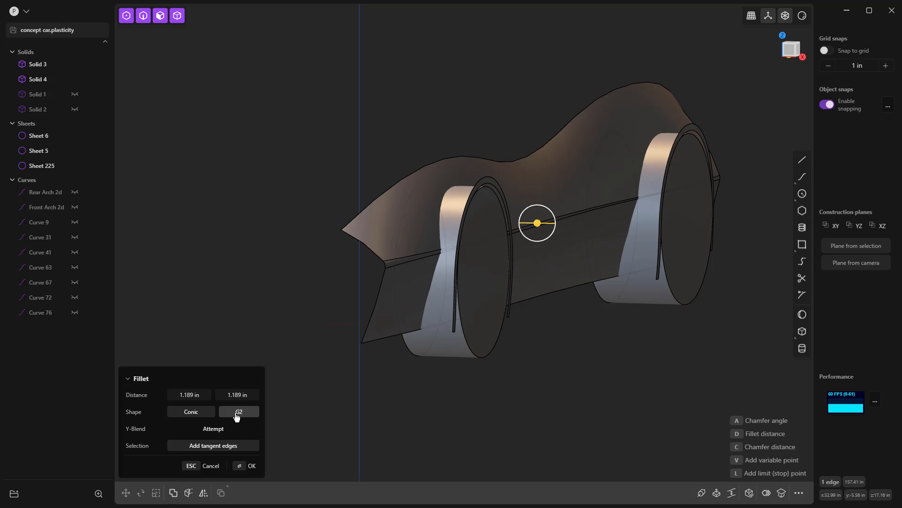
pyautogui.click(235, 414)
pyautogui.rightClick(269, 282)
pyautogui.scroll(-5, 269, 281)
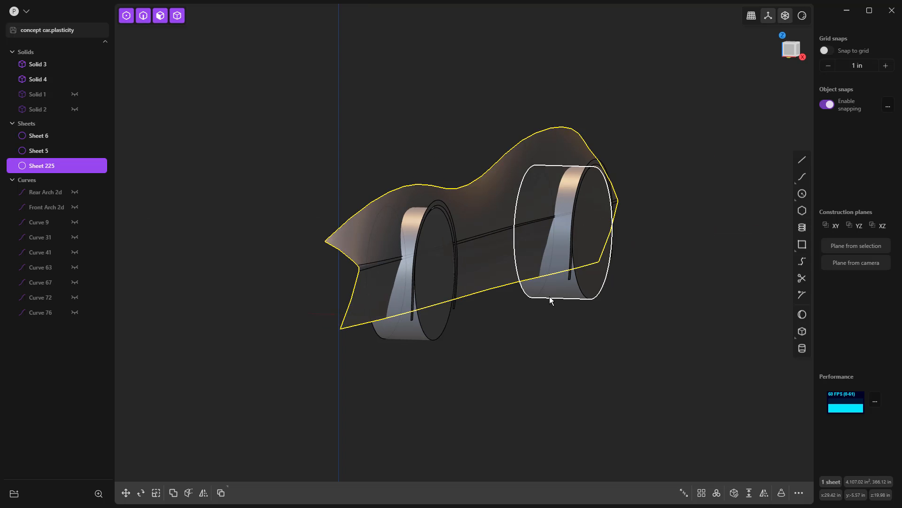
# Examine the side body's reflections from the right view in glossy red without edges, and restore the grey material with edges shown
pyautogui.moveTo(550, 297); pyautogui.dragTo(543, 299, button='middle')
pyautogui.click(802, 16)
pyautogui.click(746, 118)
pyautogui.click(779, 52)
pyautogui.moveTo(706, 250); pyautogui.dragTo(600, 234, button='middle')
pyautogui.scroll(-5, 598, 235)
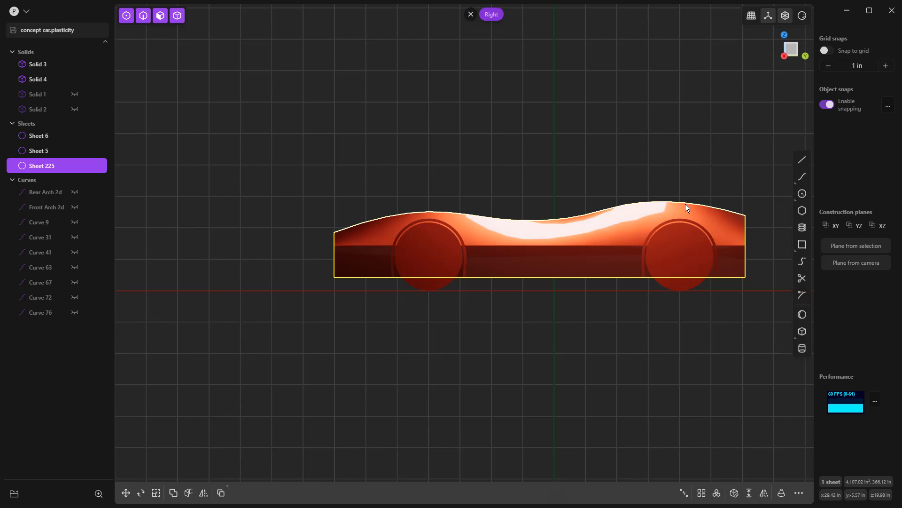
pyautogui.click(799, 16)
pyautogui.moveTo(799, 16)
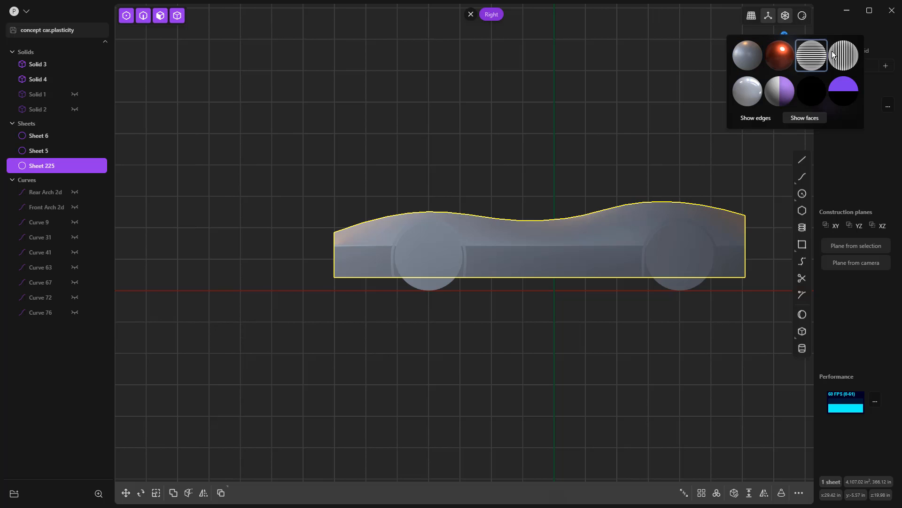
pyautogui.click(757, 118)
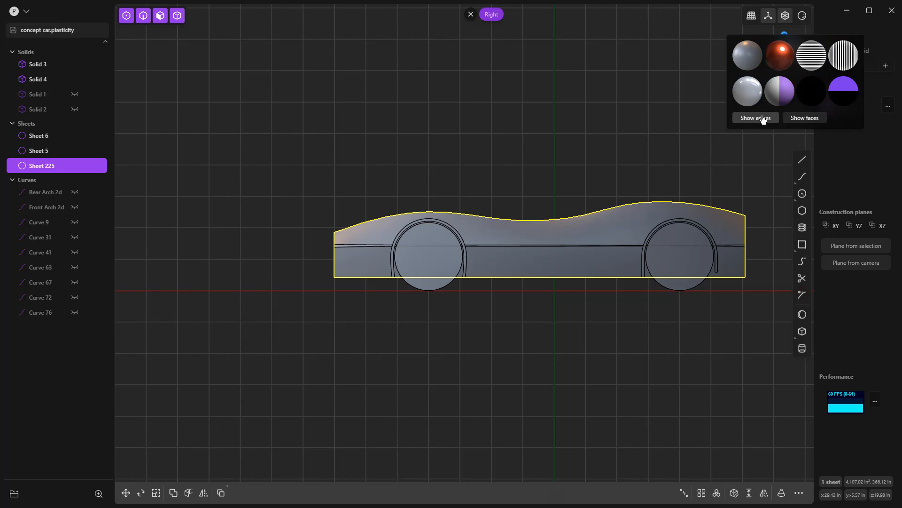
# Delete the joined and filleted side body sheet
pyautogui.click(522, 230)
pyautogui.press('o')
pyautogui.press('Escape')
pyautogui.doubleClick(542, 235)
pyautogui.press('Delete')
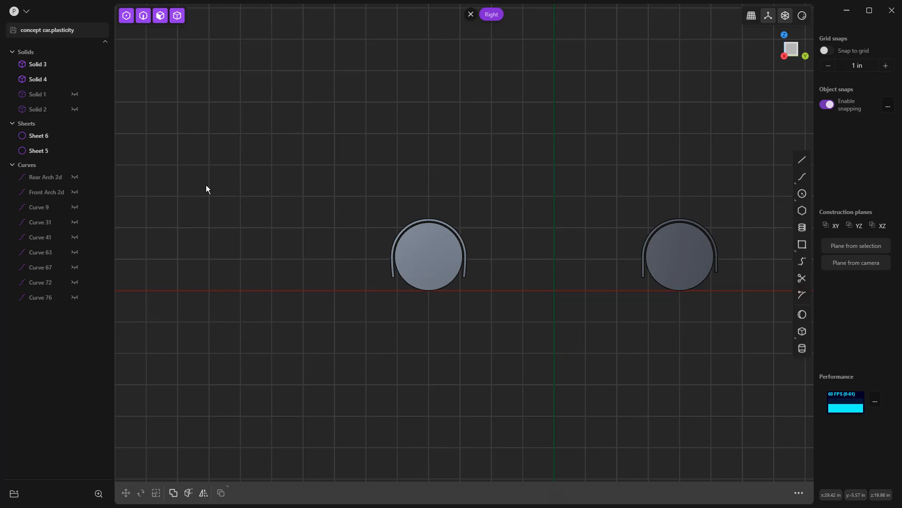
# Unhide the seven side body curves, from Curve 9 through Curve 76
pyautogui.click(74, 207)
pyautogui.click(74, 222)
pyautogui.click(74, 237)
pyautogui.click(74, 252)
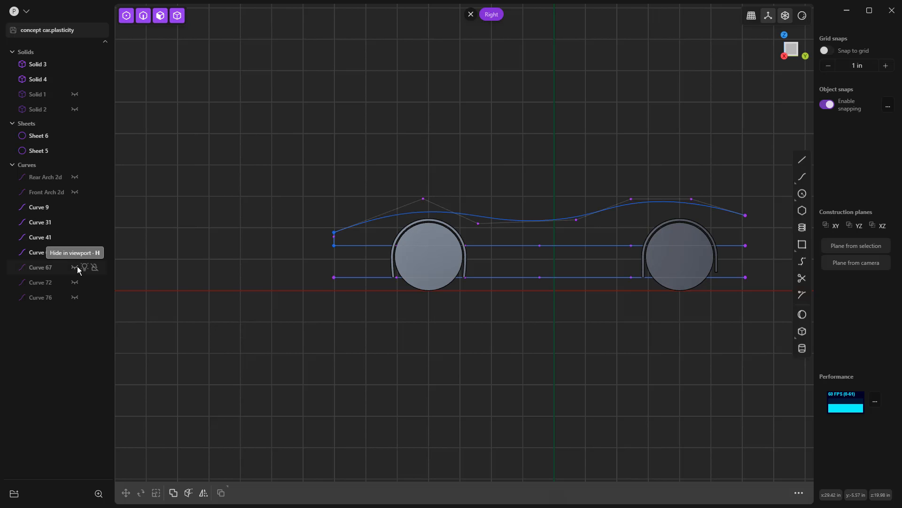
pyautogui.click(75, 267)
pyautogui.click(74, 282)
pyautogui.click(74, 297)
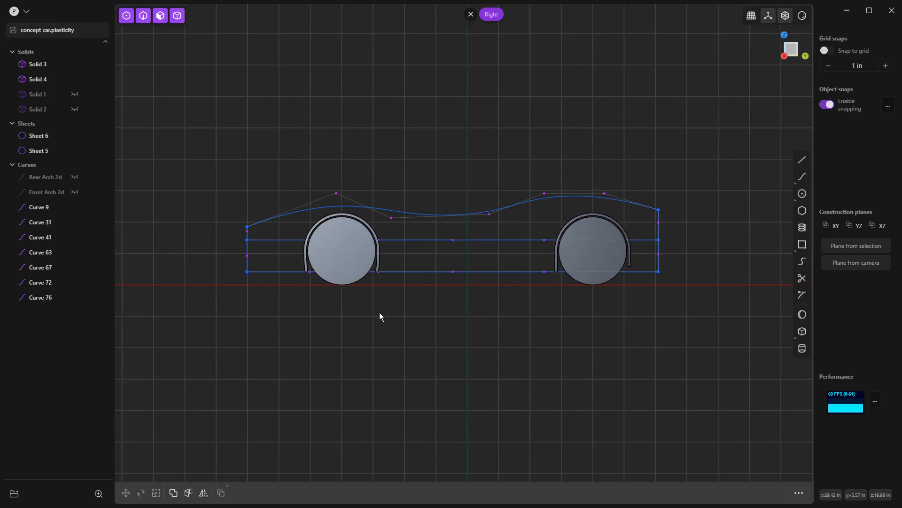
# Move the upper curve's two higher-hump control points about 6.3 in along Y and 0.4 in up, and shift the adjacent mid-body point along Y
pyautogui.moveTo(539, 191); pyautogui.dragTo(565, 198)
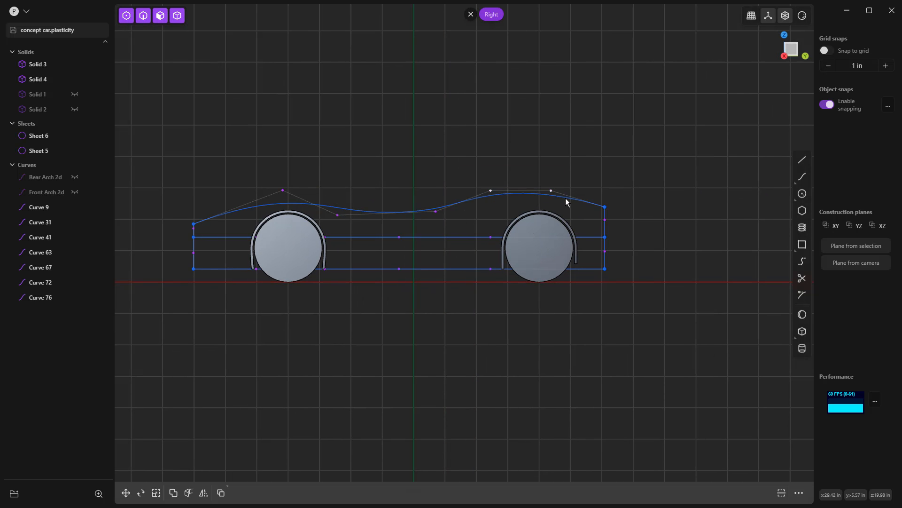
pyautogui.press('g')
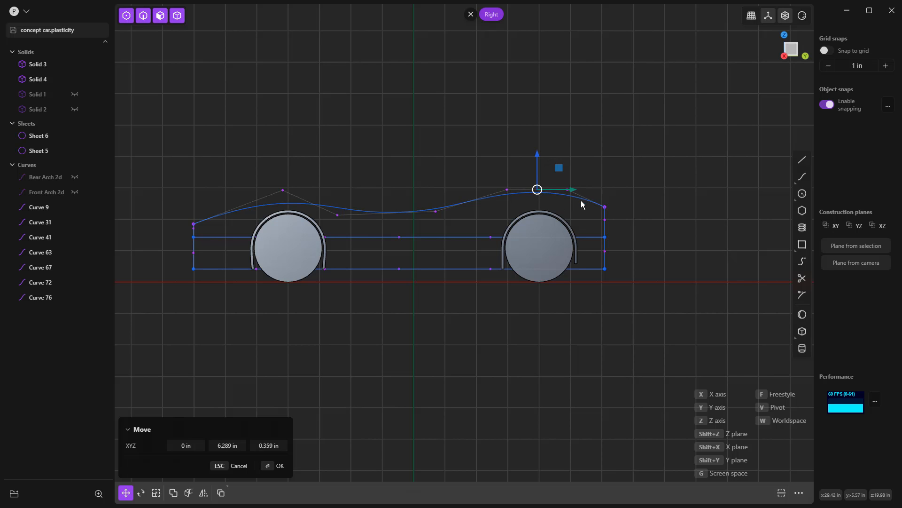
pyautogui.click(581, 202)
pyautogui.press('g')
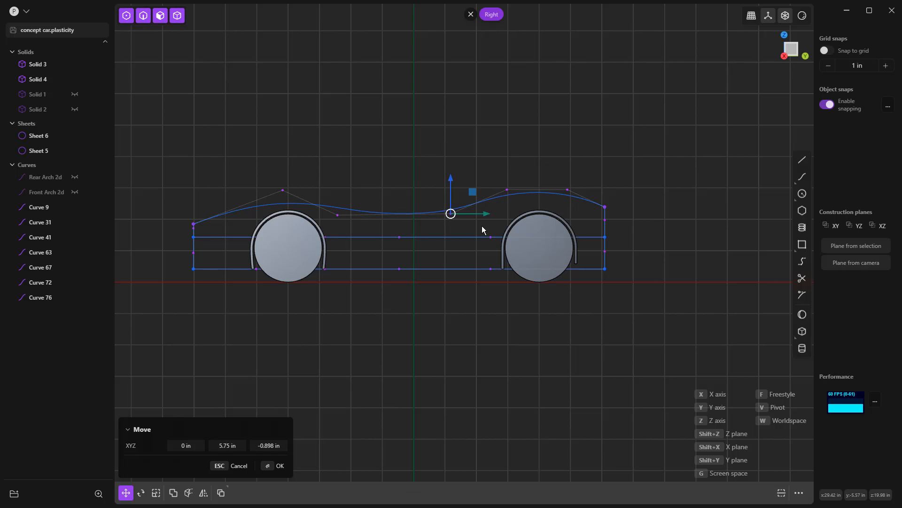
pyautogui.click(478, 221)
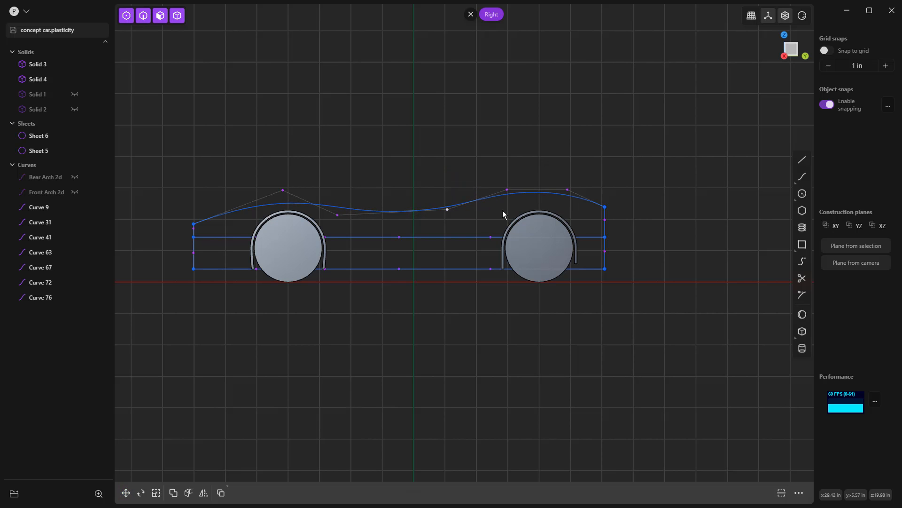
# Loft a sheet between the reshaped upper curve and the middle side curve, using the two upper end curves as guides
pyautogui.click(482, 204)
pyautogui.keyDown('shift'); pyautogui.click(474, 237); pyautogui.keyUp('shift')
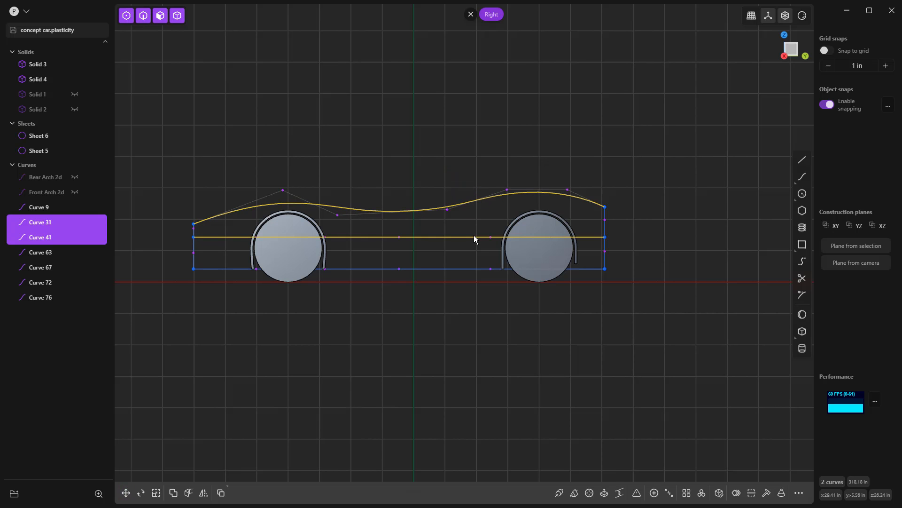
pyautogui.press('l')
pyautogui.moveTo(453, 222); pyautogui.dragTo(552, 225, button='middle')
pyautogui.scroll(4, 571, 218)
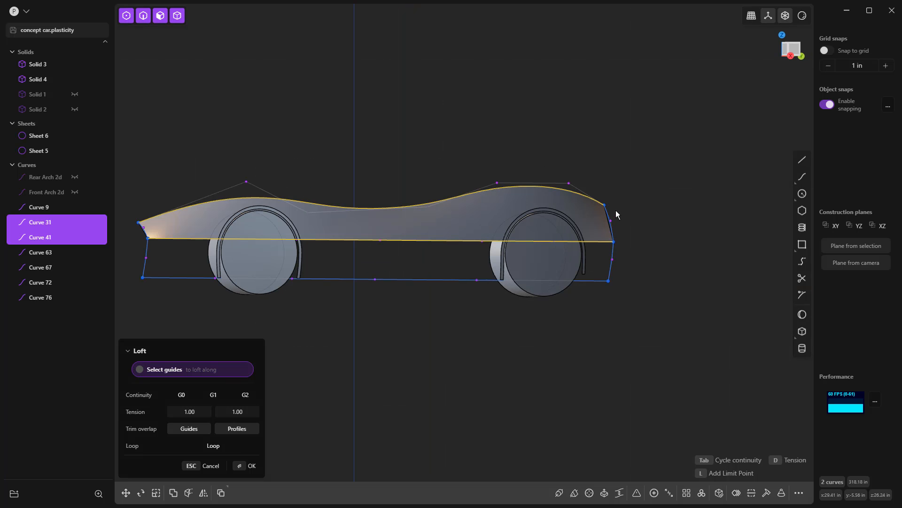
pyautogui.click(608, 215)
pyautogui.click(146, 231)
pyautogui.press('Return')
# Loft a second sheet between the middle and lower side curves, using the lower end curves as guides
pyautogui.click(430, 240)
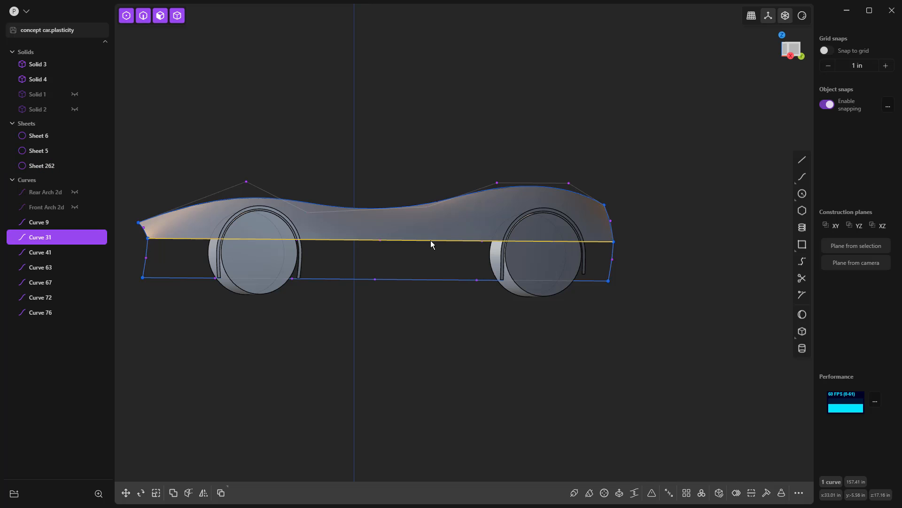
pyautogui.keyDown('shift'); pyautogui.click(425, 279); pyautogui.keyUp('shift')
pyautogui.press('l')
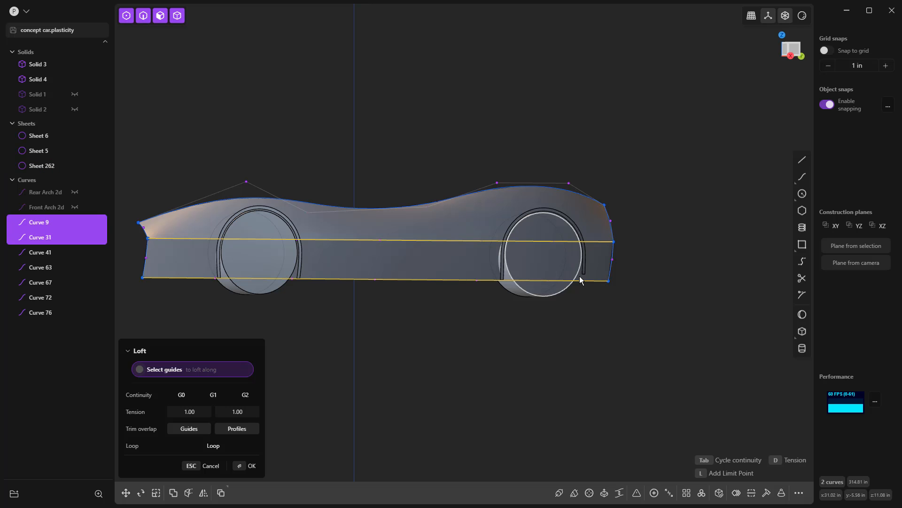
pyautogui.click(612, 254)
pyautogui.click(147, 254)
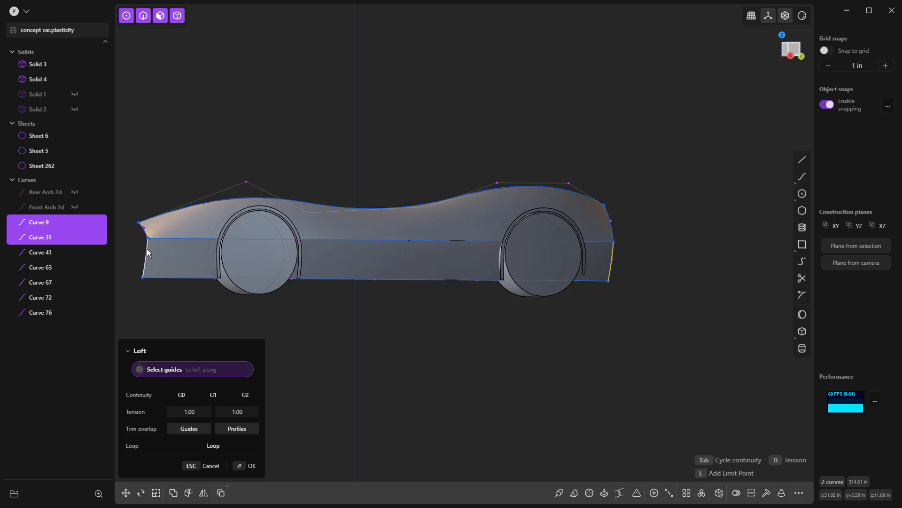
pyautogui.scroll(5, 617, 255)
pyautogui.click(611, 254)
pyautogui.scroll(-5, 637, 250)
pyautogui.press('Return')
pyautogui.scroll(-3, 650, 256)
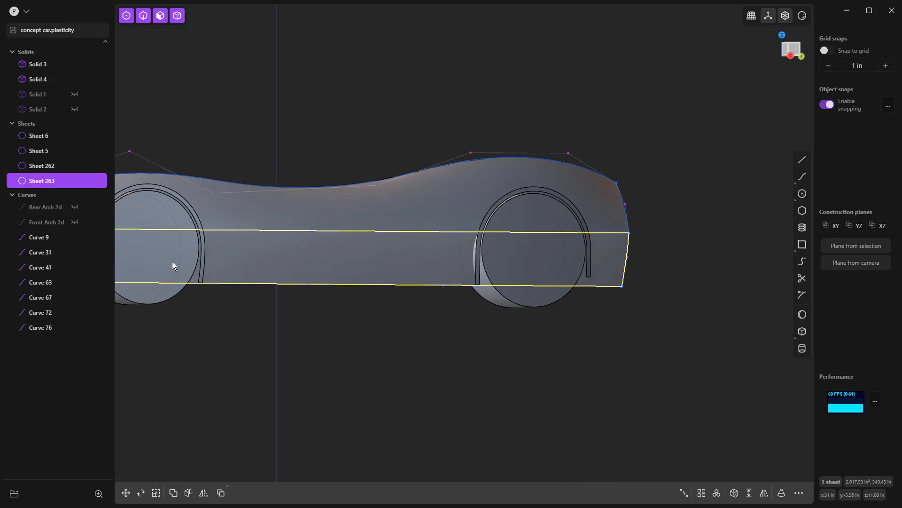
# Hide all seven side body curves, Curve 9 through Curve 76, leaving the new lofted sheets displayed
pyautogui.click(40, 237)
pyautogui.keyDown('shift'); pyautogui.click(40, 327); pyautogui.keyUp('shift')
pyautogui.press('h')
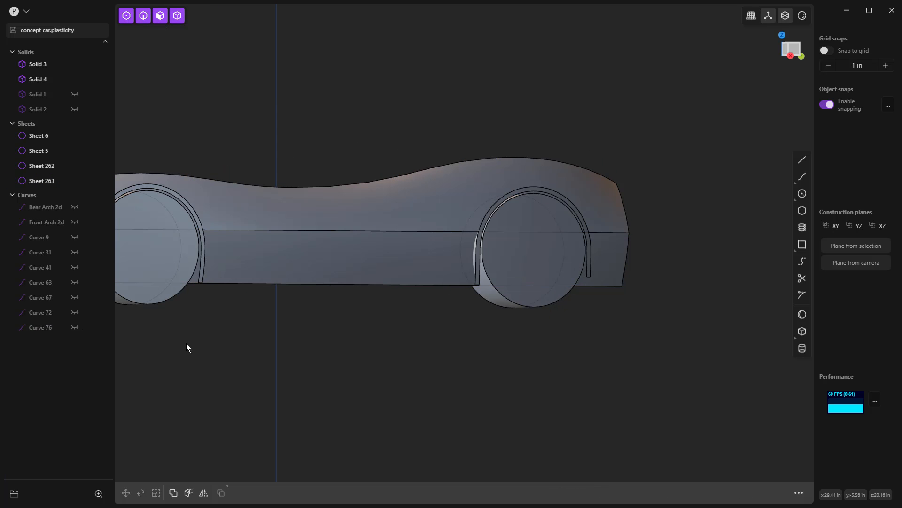
# Join the two newly lofted side sheets into one sheet and clear the selection
pyautogui.scroll(-5, 504, 323)
pyautogui.click(443, 227)
pyautogui.keyDown('shift'); pyautogui.click(421, 277); pyautogui.keyUp('shift')
pyautogui.press('j')
pyautogui.click(447, 333)
# Fillet the crease between the upper and lower side surfaces by about 2.09 in with the G2 shape
pyautogui.moveTo(447, 335); pyautogui.dragTo(477, 340, button='middle')
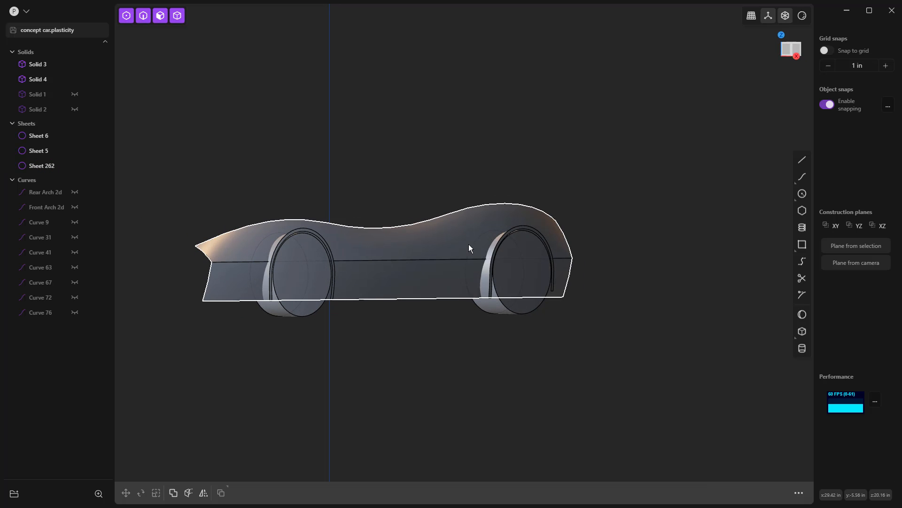
pyautogui.scroll(5, 219, 257)
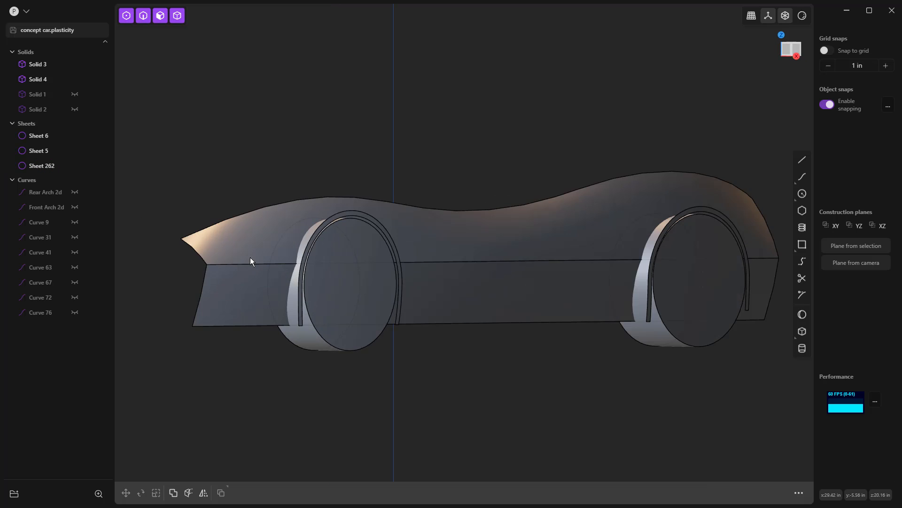
pyautogui.moveTo(248, 262); pyautogui.dragTo(258, 264, button='middle')
pyautogui.scroll(2, 257, 264)
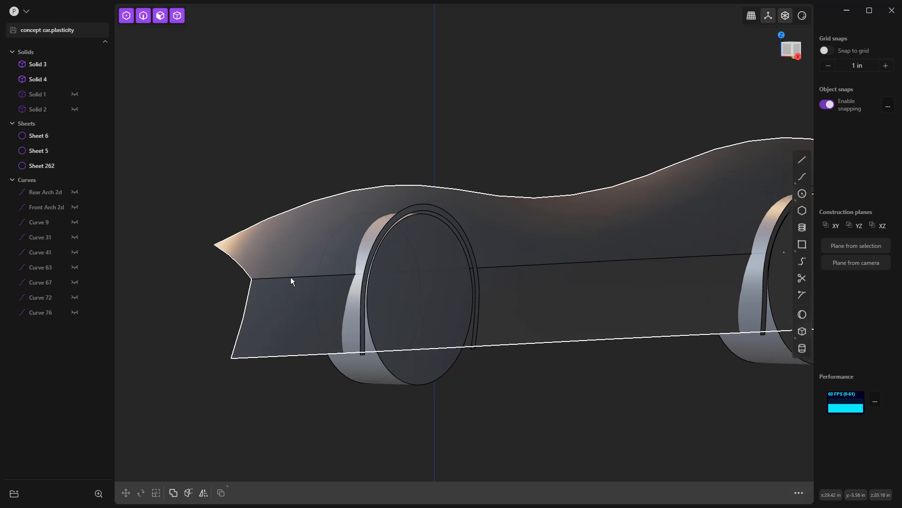
pyautogui.click(290, 277)
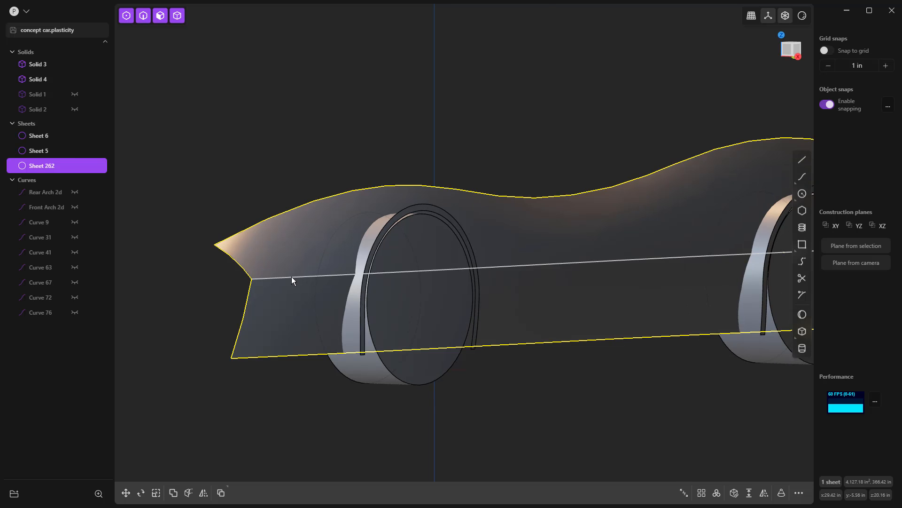
pyautogui.click(291, 277)
pyautogui.press('f')
pyautogui.moveTo(292, 276); pyautogui.dragTo(284, 284)
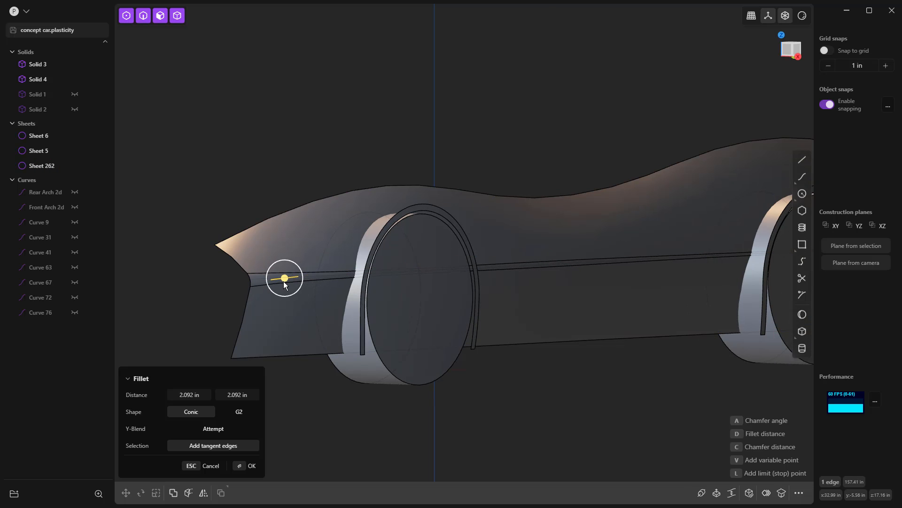
pyautogui.click(240, 412)
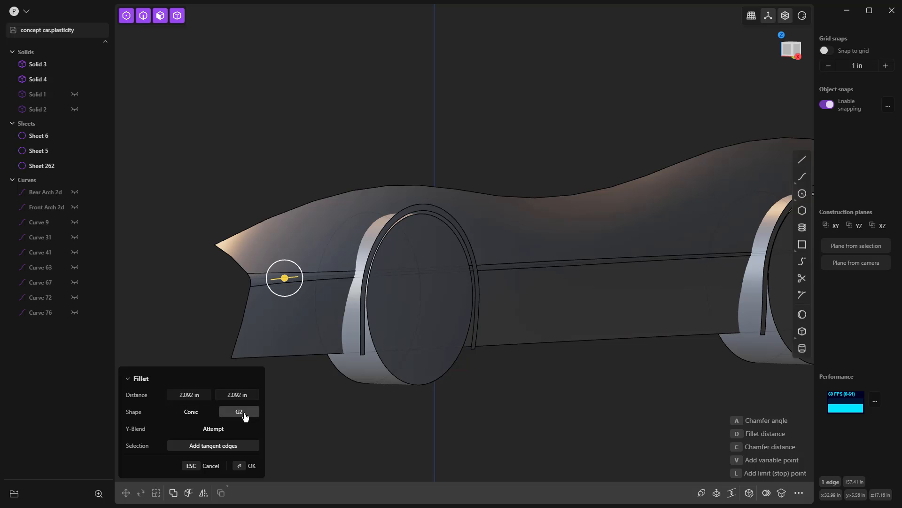
pyautogui.scroll(-2, 224, 207)
pyautogui.press('Return')
# Inspect the side body's reflections with the glossy white and red material previews, edges hidden, including from the right view
pyautogui.moveTo(487, 358); pyautogui.dragTo(611, 226, button='middle')
pyautogui.moveTo(804, 18)
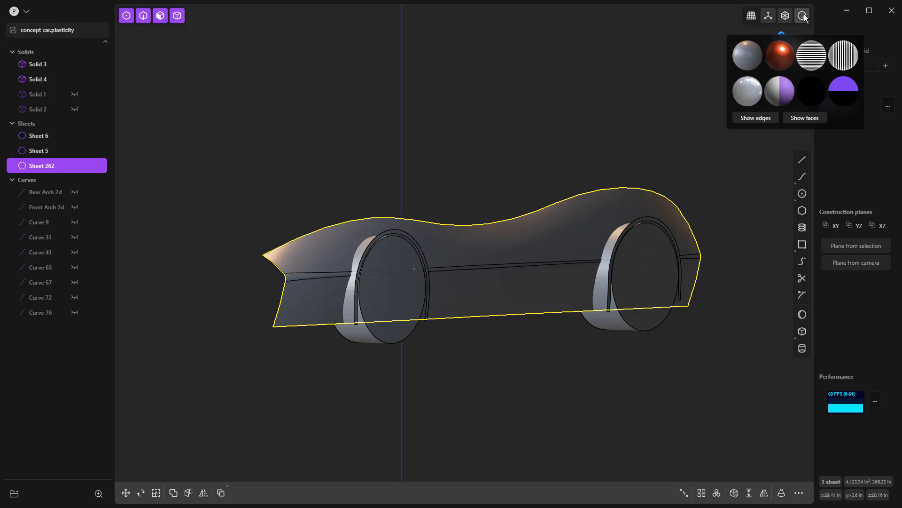
pyautogui.click(755, 94)
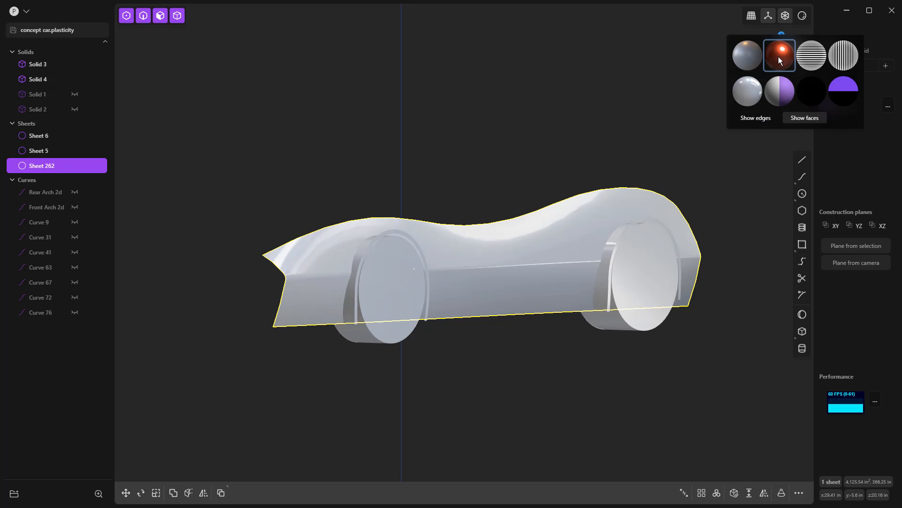
pyautogui.click(779, 56)
pyautogui.moveTo(607, 118); pyautogui.dragTo(529, 109, button='middle')
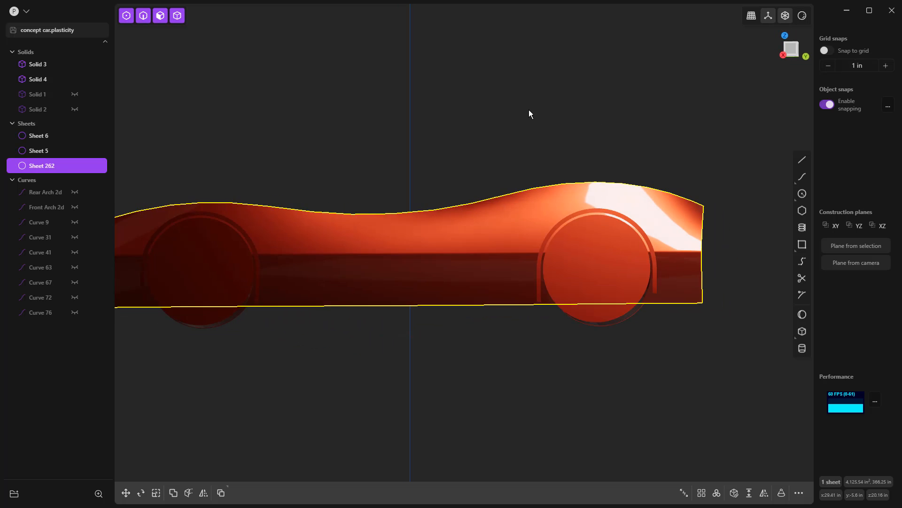
pyautogui.press('KP_3')
pyautogui.scroll(-4, 632, 155)
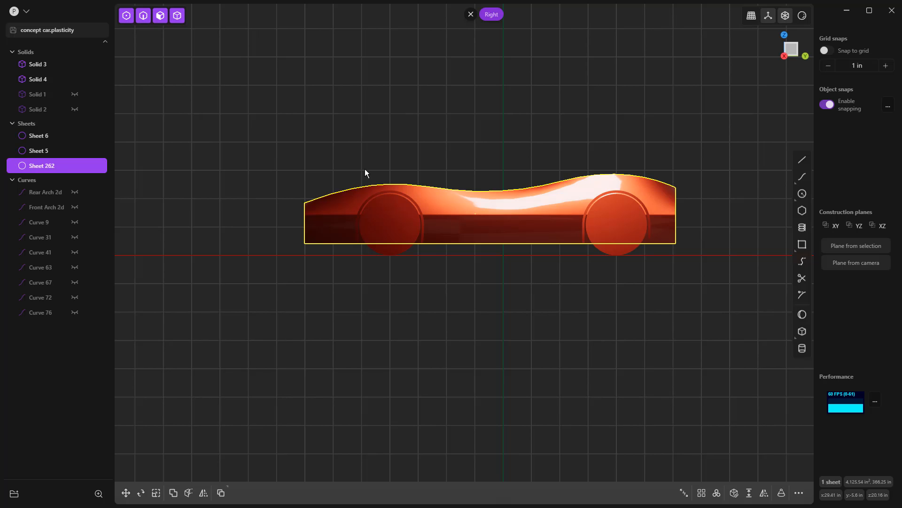
pyautogui.moveTo(365, 168); pyautogui.dragTo(429, 173, button='middle')
# Restore the default grey shading with edges shown and clear the selection
pyautogui.click(802, 15)
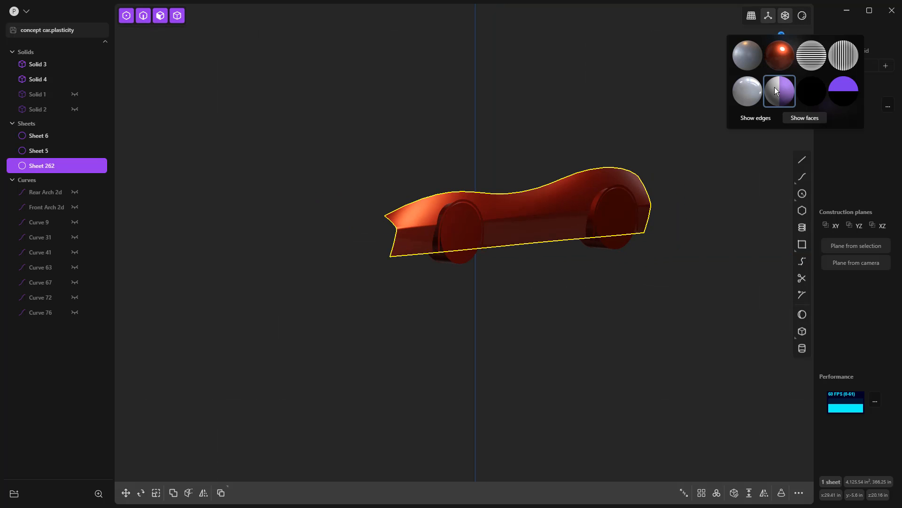
pyautogui.click(748, 91)
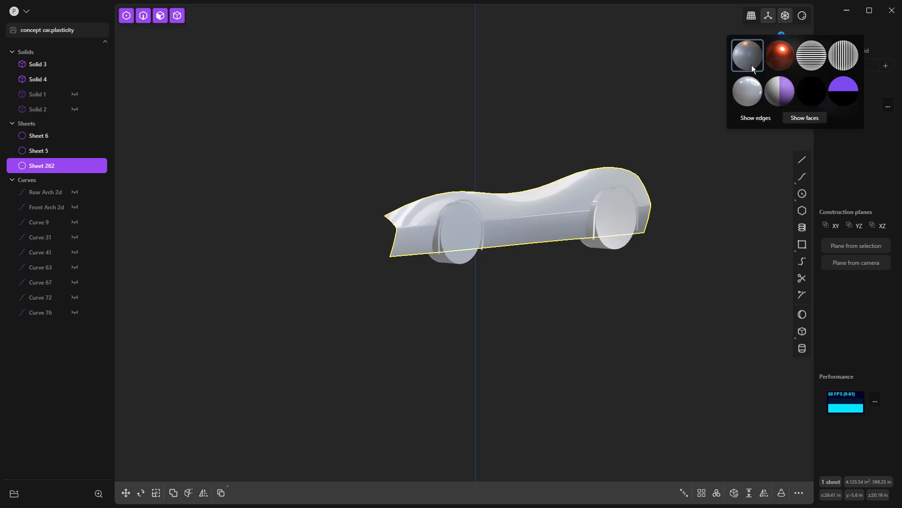
pyautogui.click(760, 116)
pyautogui.click(711, 195)
pyautogui.moveTo(712, 194)
pyautogui.mouseDown(button='middle')
pyautogui.moveTo(624, 190)
pyautogui.moveTo(698, 180)
pyautogui.moveTo(699, 191)
pyautogui.mouseUp(button='middle')
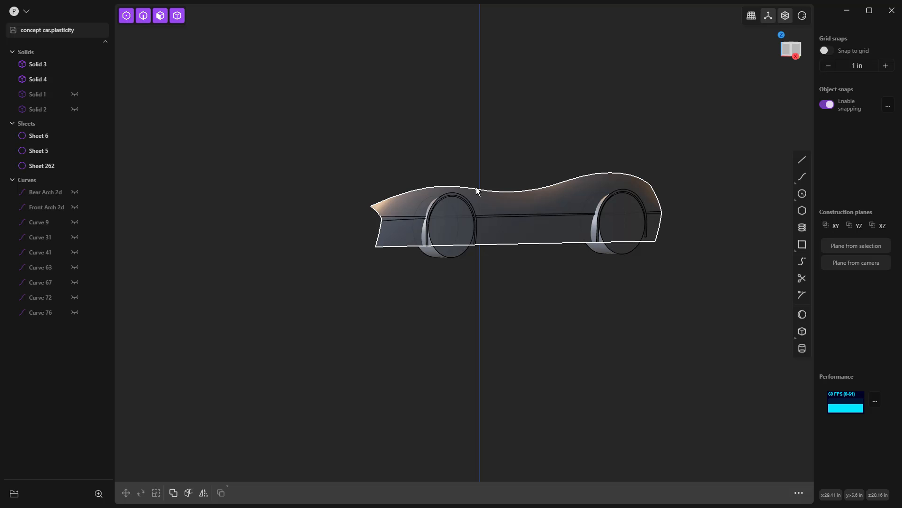
# Sketch a three-segment trapezoidal line between the two wheels along the lower body in the right view and delete it
pyautogui.press('KP_3')
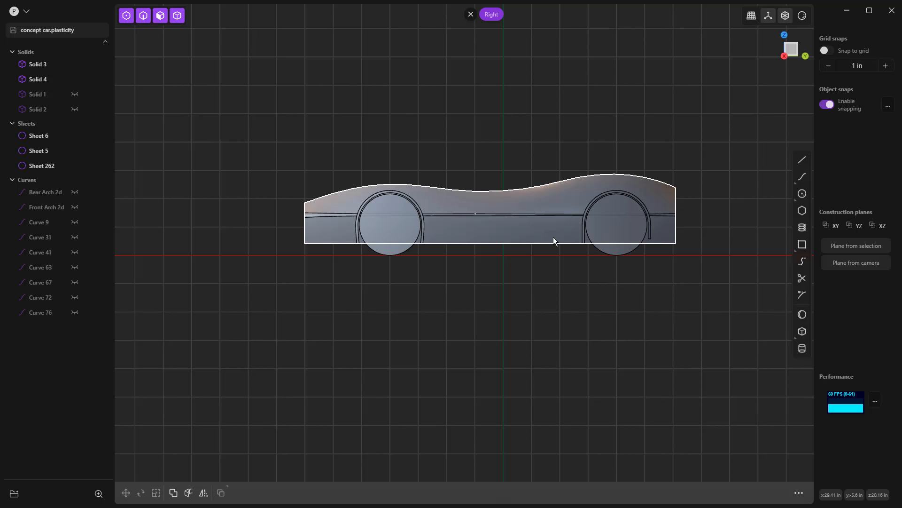
pyautogui.scroll(5, 525, 232)
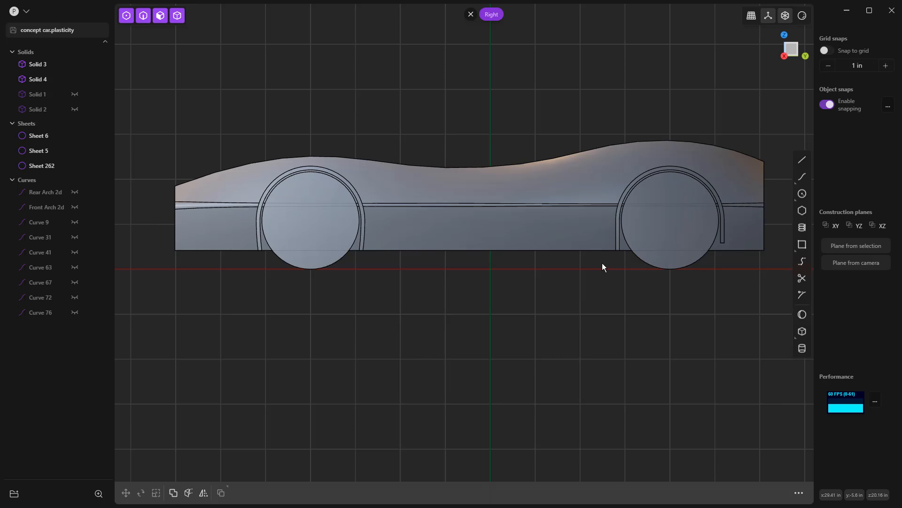
pyautogui.click(802, 160)
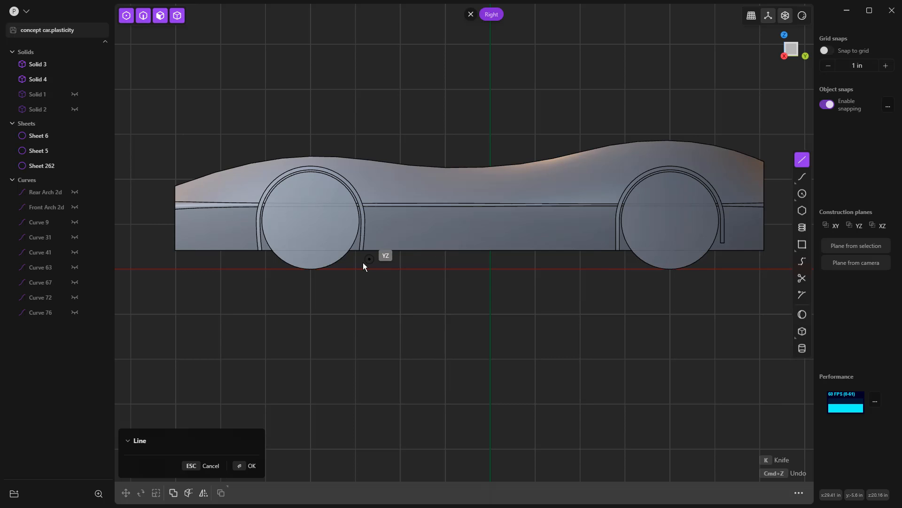
pyautogui.click(353, 269)
pyautogui.click(571, 238)
pyautogui.click(607, 269)
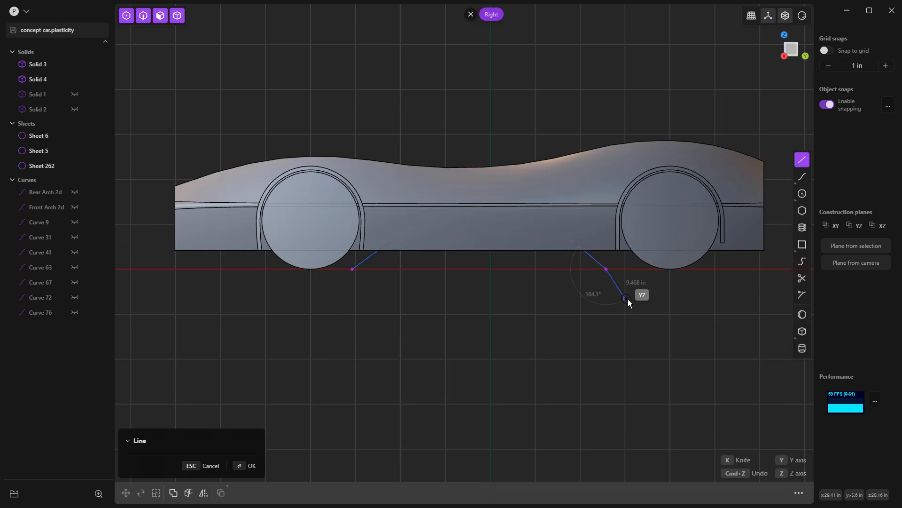
pyautogui.press('Return')
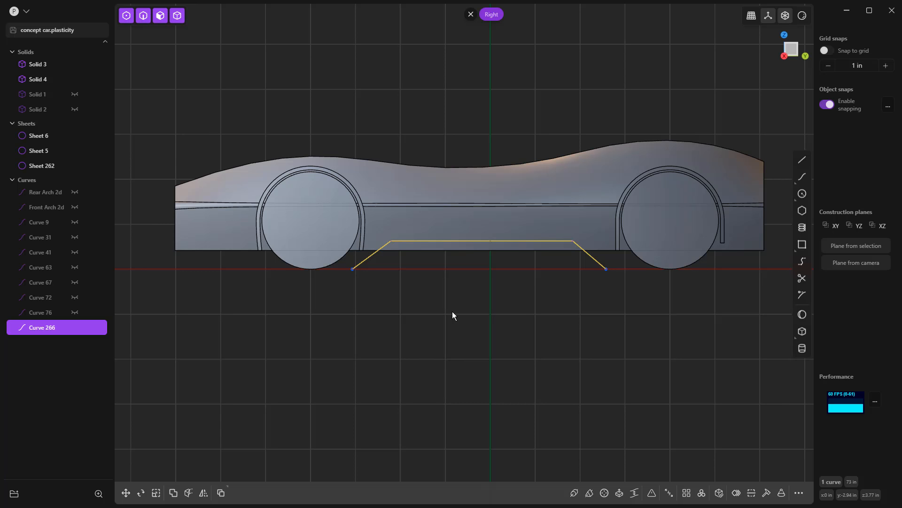
pyautogui.press('Delete')
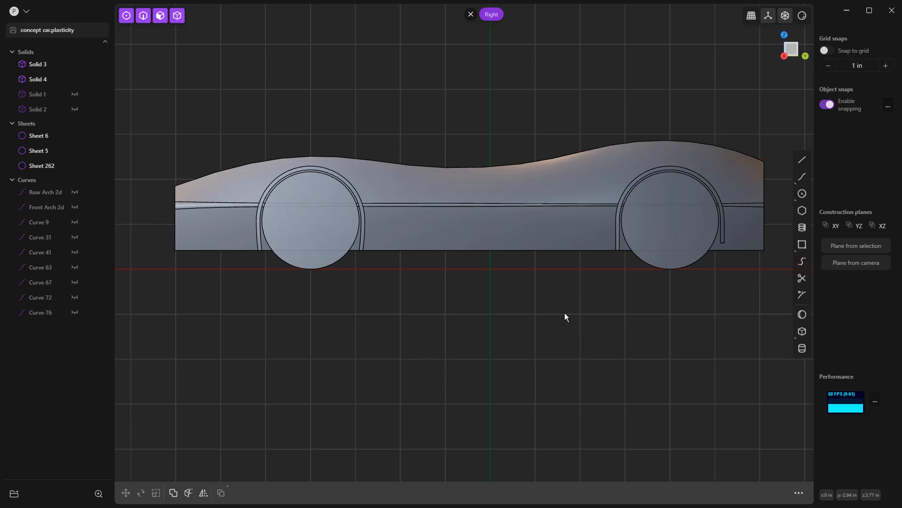
# Split the rear arch strip with a short line across its front leg where the arch curve begins
pyautogui.keyDown('shift'); pyautogui.moveTo(657, 306); pyautogui.dragTo(560, 304, button='middle'); pyautogui.keyUp('shift')
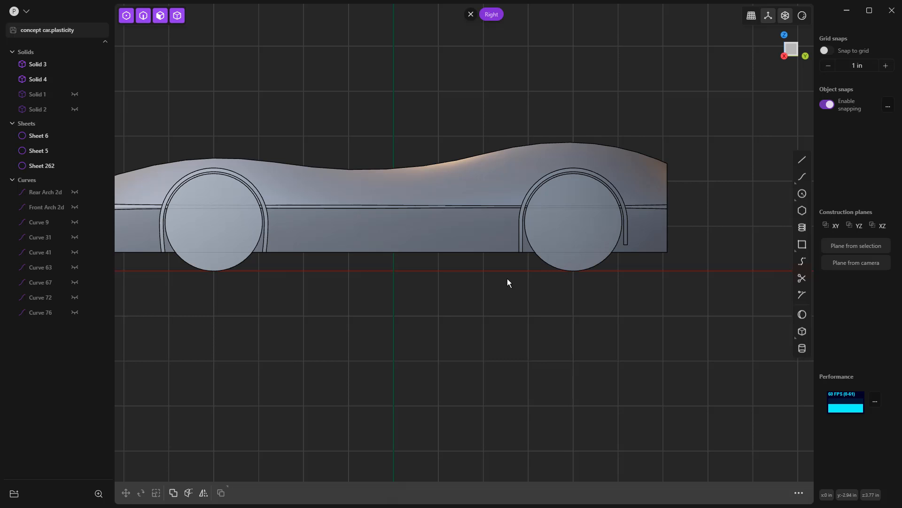
pyautogui.scroll(2, 514, 219)
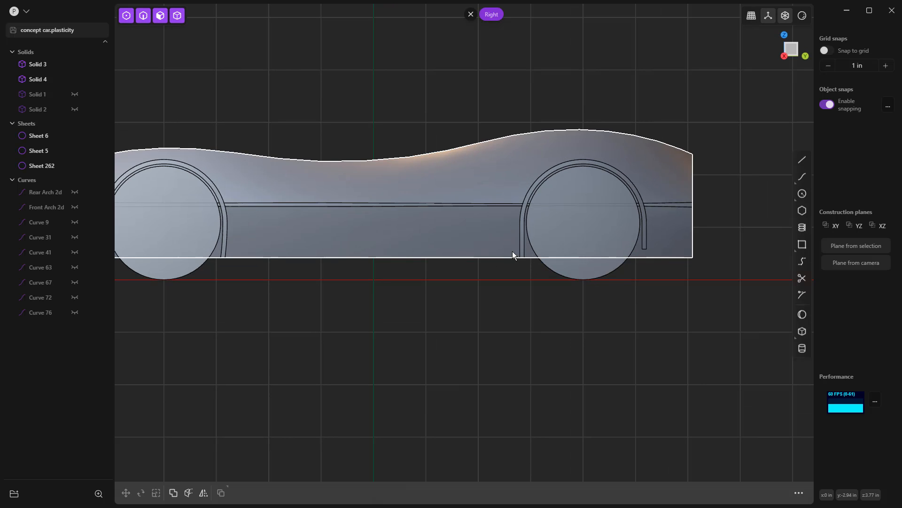
pyautogui.moveTo(512, 256); pyautogui.dragTo(587, 277, button='middle')
pyautogui.scroll(4, 587, 272)
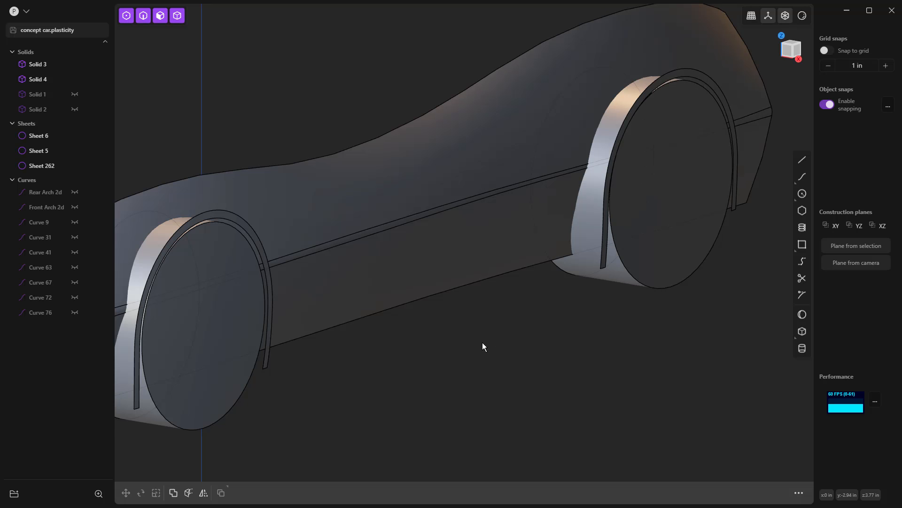
pyautogui.press('3')
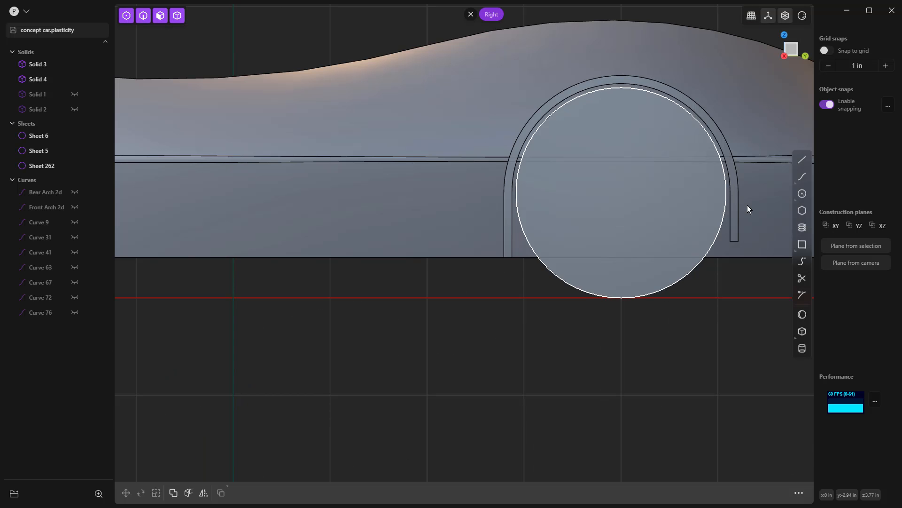
pyautogui.click(803, 160)
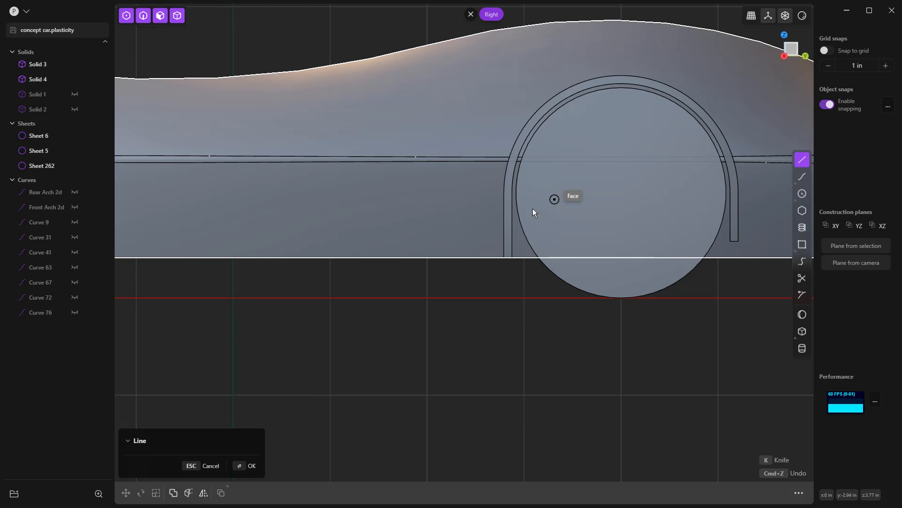
pyautogui.scroll(5, 509, 211)
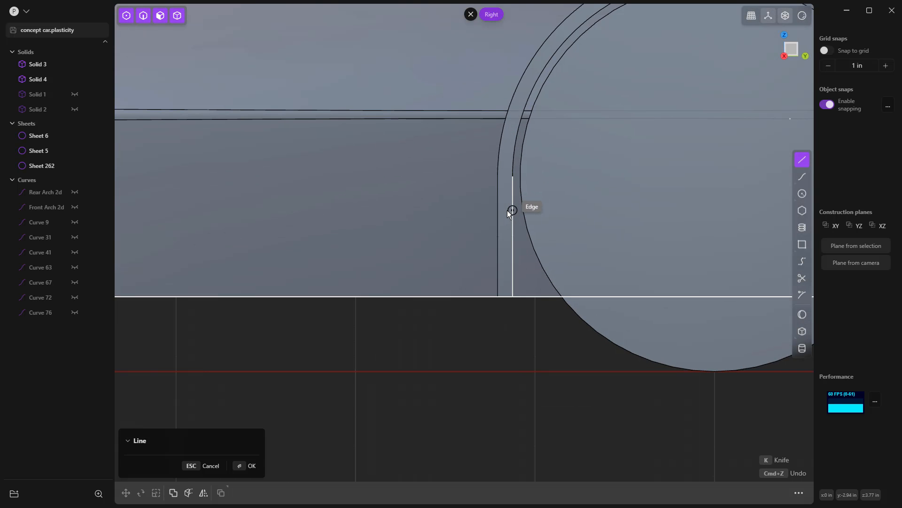
pyautogui.click(511, 180)
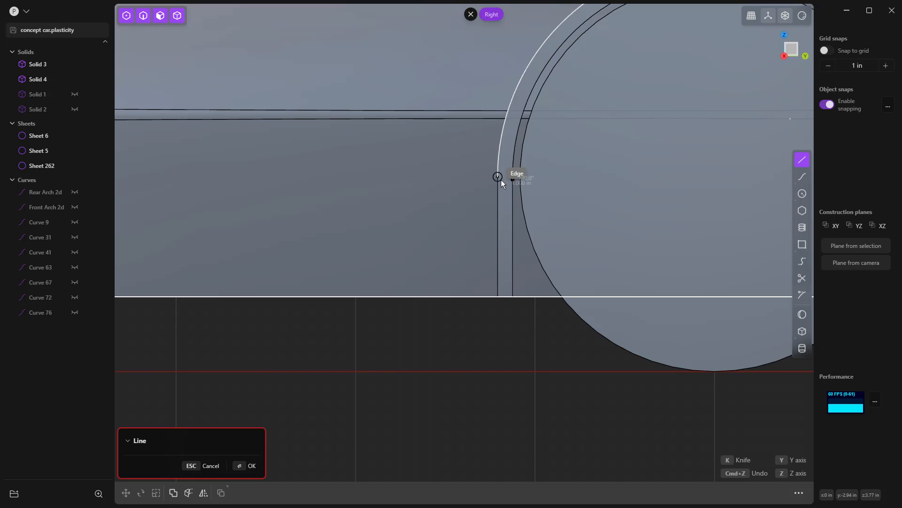
pyautogui.click(497, 177)
pyautogui.press('Return')
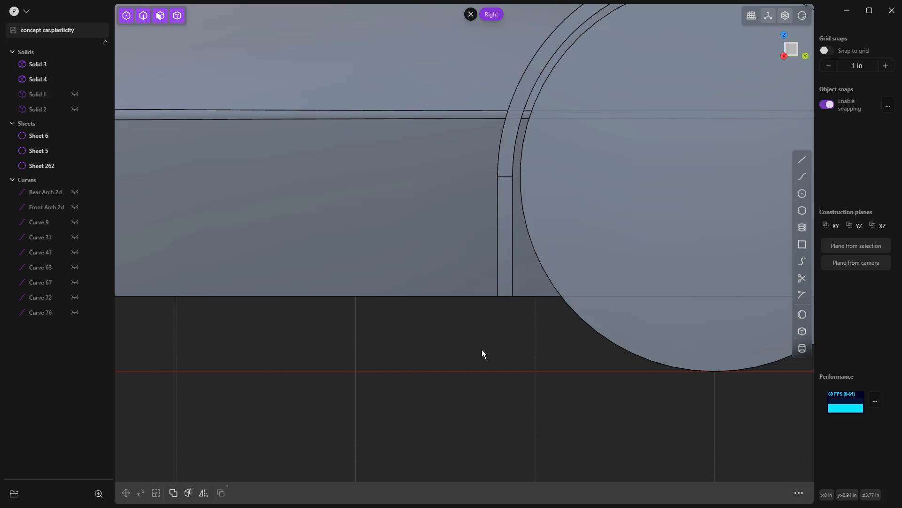
# Try to offset the lower leg face of the split rear arch strip
pyautogui.moveTo(482, 354); pyautogui.dragTo(501, 347, button='middle')
pyautogui.click(544, 273)
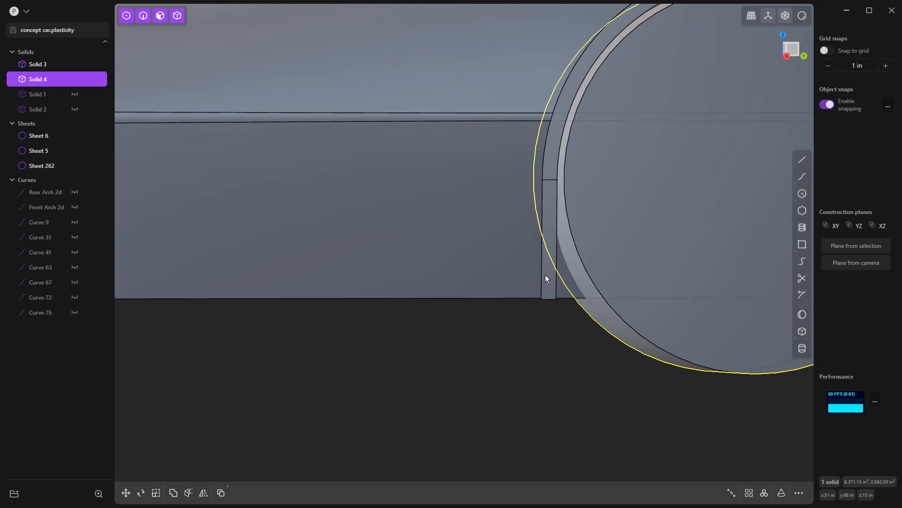
pyautogui.click(546, 276)
pyautogui.press('o')
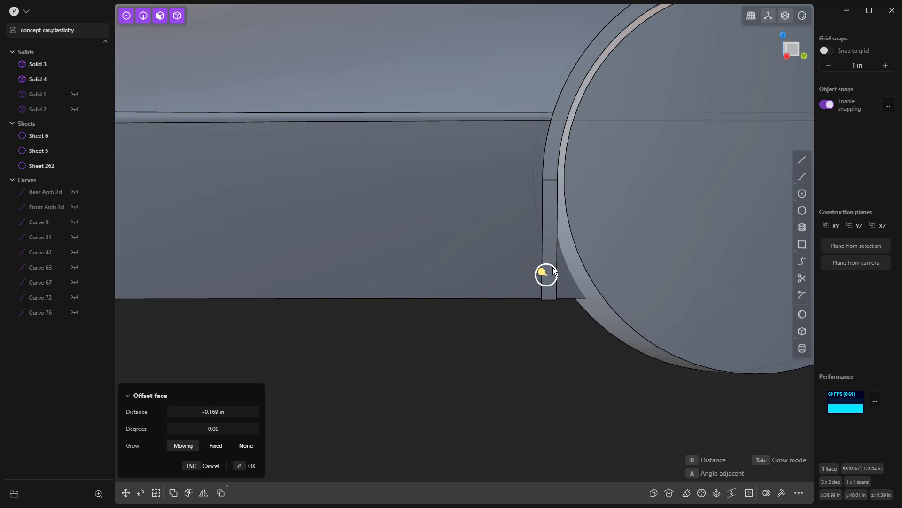
pyautogui.rightClick(555, 355)
pyautogui.press('Escape')
pyautogui.press('Escape')
pyautogui.click(551, 229)
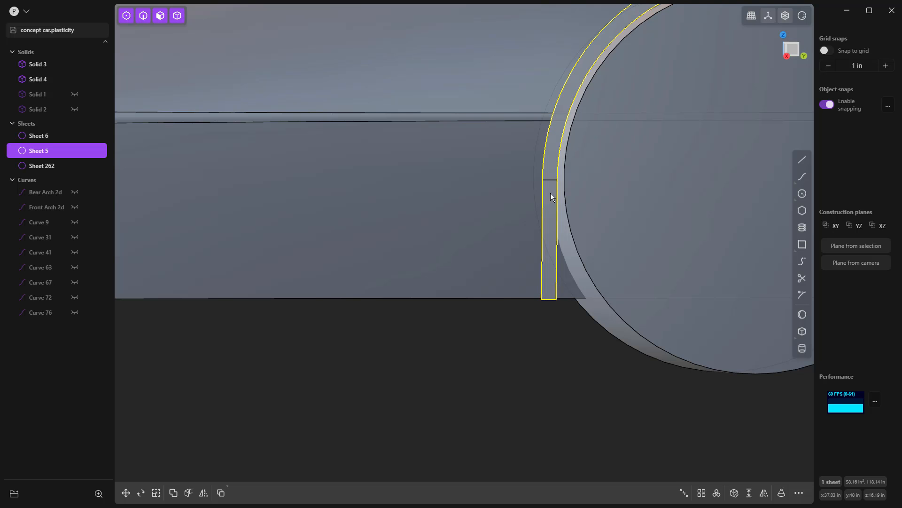
pyautogui.click(550, 186)
pyautogui.press('o')
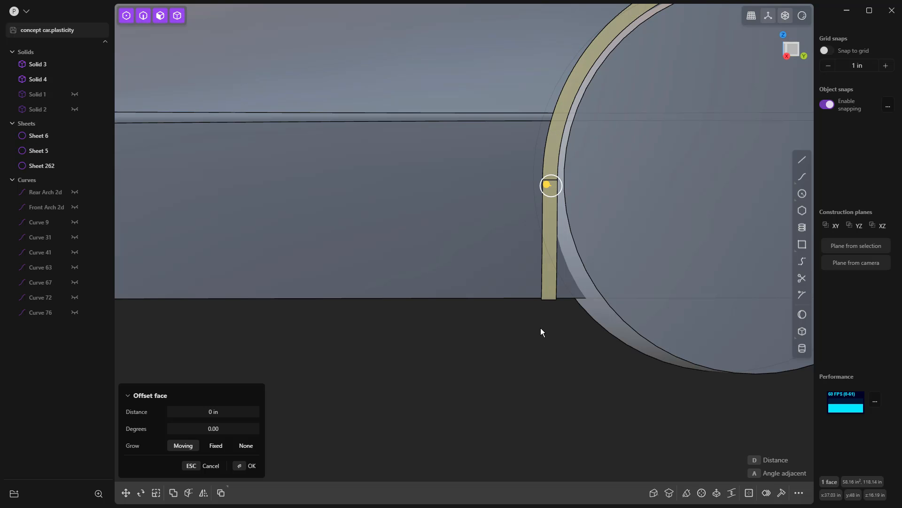
pyautogui.press('Escape')
# Undo the line split on the rear arch strip
pyautogui.hotkey('ctrl', 'z')
pyautogui.press('o')
pyautogui.press('Escape')
pyautogui.hotkey('ctrl', 'z')
pyautogui.hotkey('ctrl', 'z')
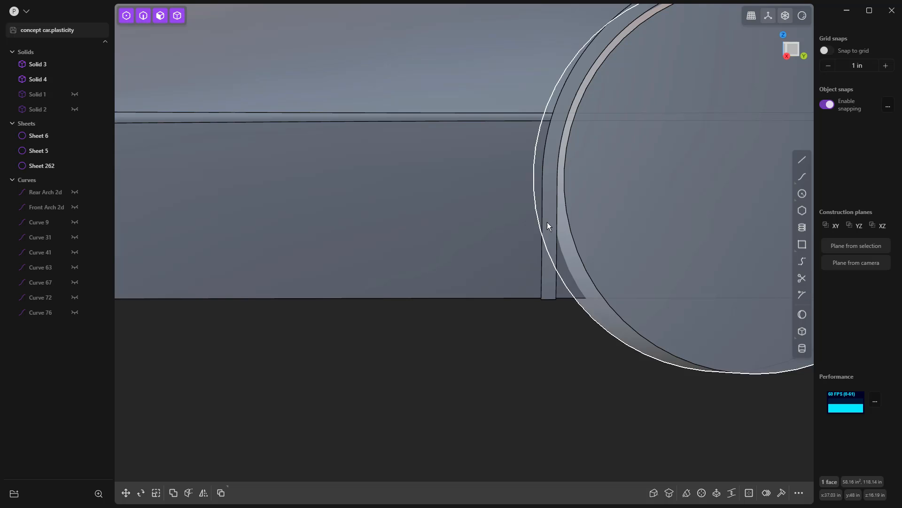
# Cut the rear arch strip with an isoparametric cut across its front leg where the arch curve begins
pyautogui.scroll(2, 551, 186)
pyautogui.hotkey('ctrl', 'r')
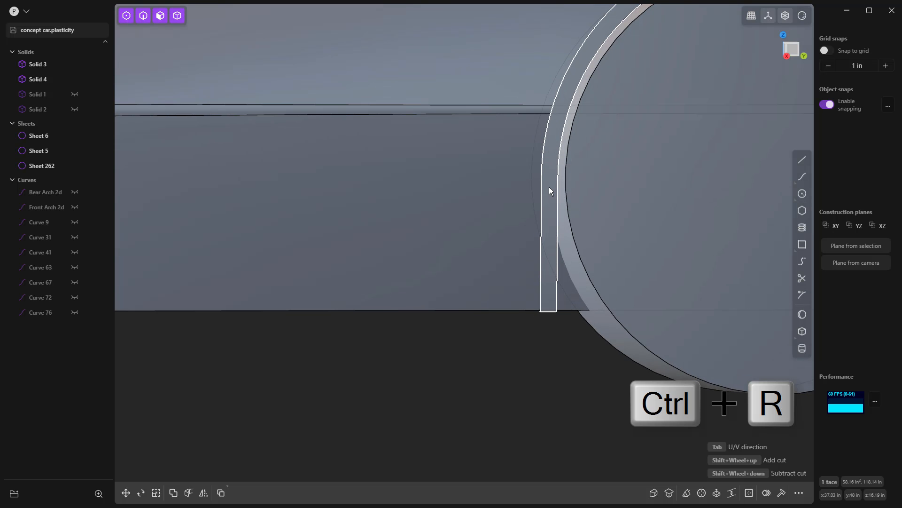
pyautogui.scroll(5, 550, 188)
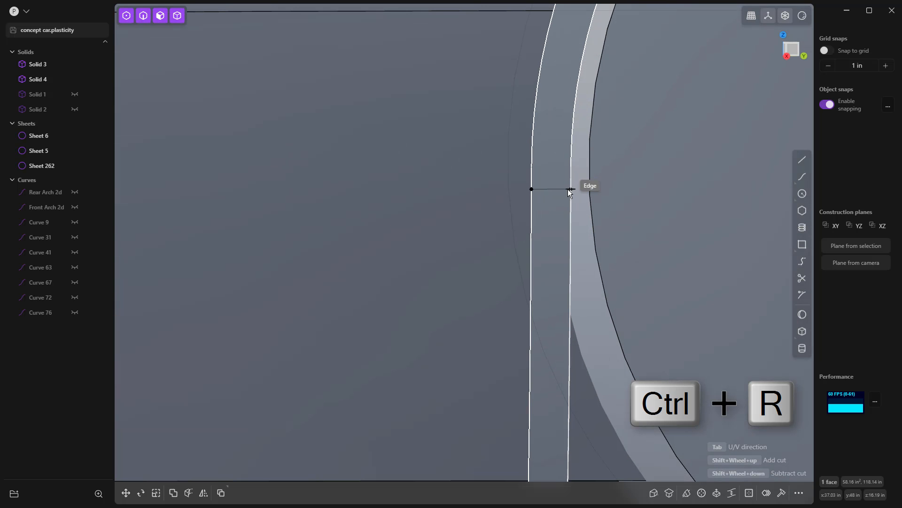
pyautogui.click(570, 170)
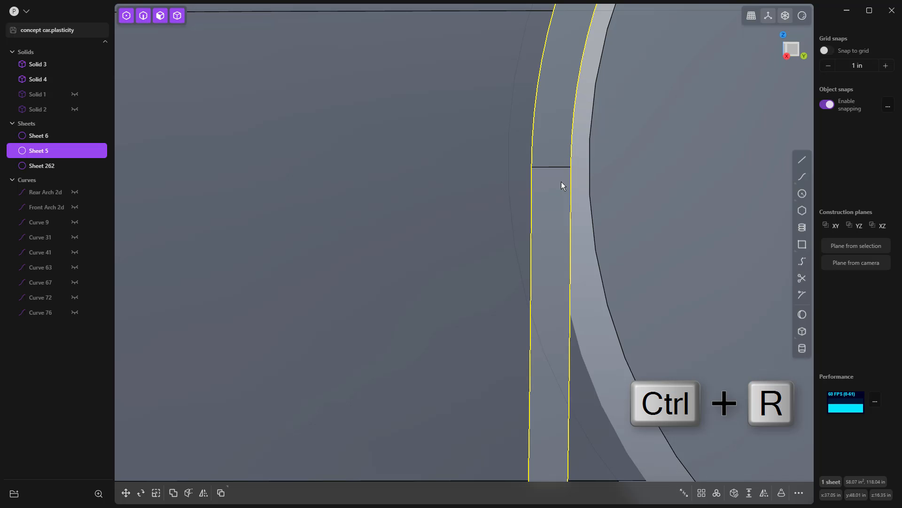
# Unjoin the straight lower face of the front leg from the rear arch strip into its own sheet
pyautogui.click(561, 182)
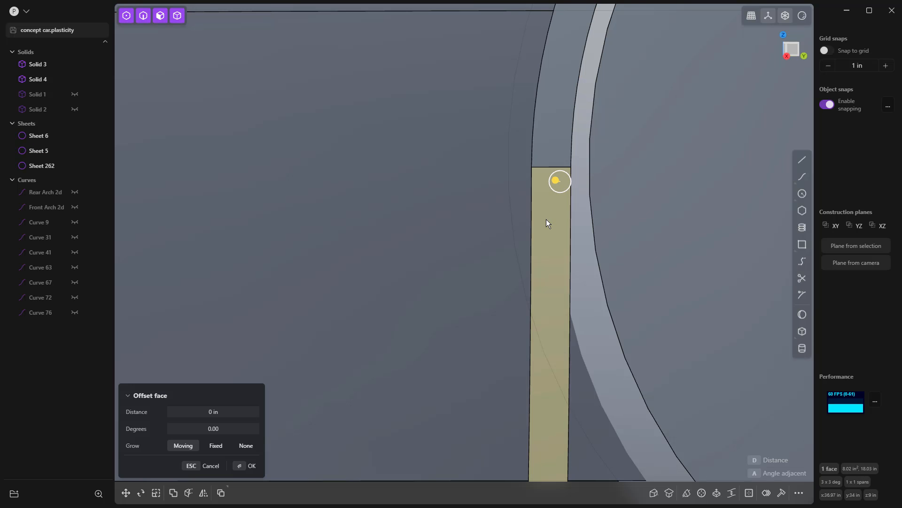
pyautogui.scroll(-3, 547, 219)
pyautogui.hotkey('alt', 'j')
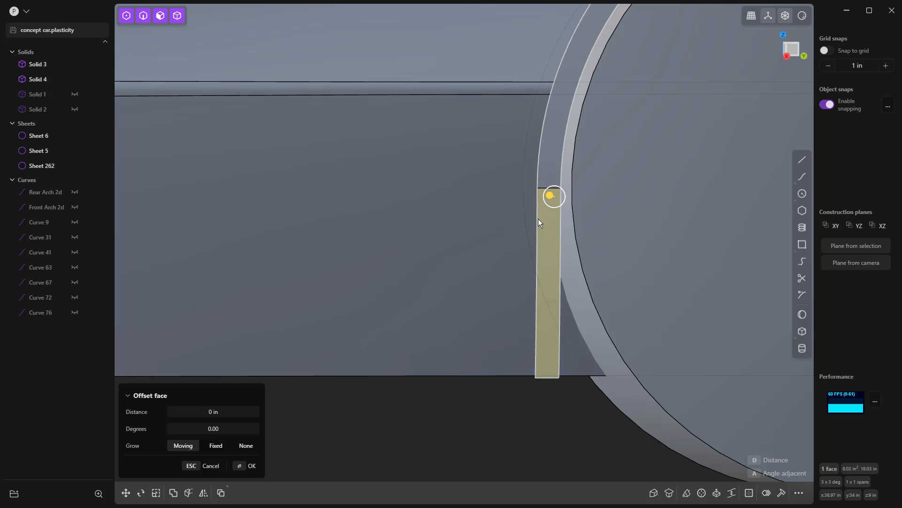
pyautogui.click(518, 388)
pyautogui.scroll(-3, 518, 388)
pyautogui.moveTo(521, 385); pyautogui.dragTo(572, 385, button='middle')
# Move the separated lower leg sheet inward along the X axis by about 3.8 in
pyautogui.click(708, 360)
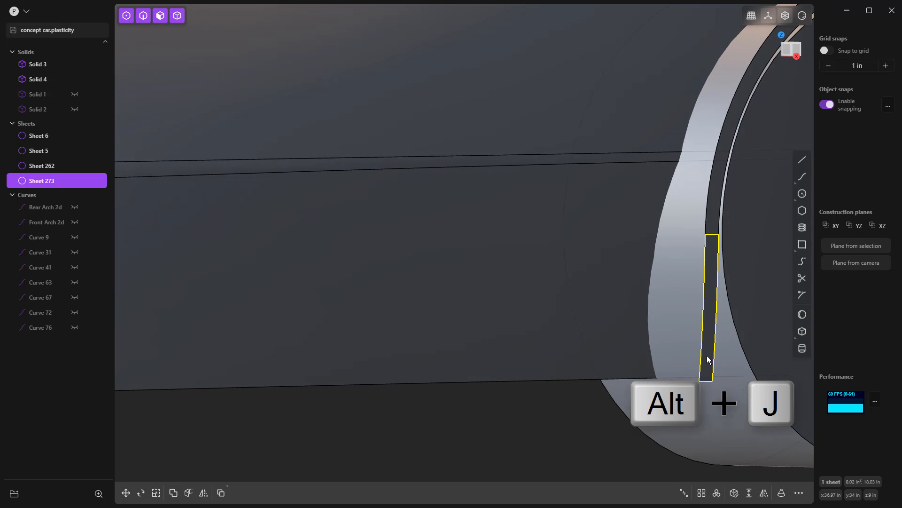
pyautogui.press('g')
pyautogui.press('x')
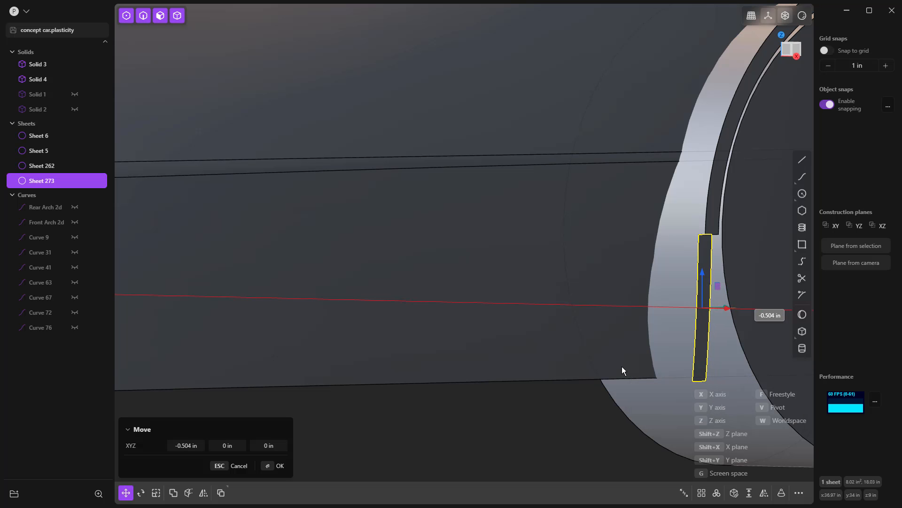
pyautogui.click(579, 365)
# Clear the selection and restrict selection to edges for working between the moved leg sheet and the rear arch strip
pyautogui.moveTo(579, 365); pyautogui.dragTo(622, 371, button='middle')
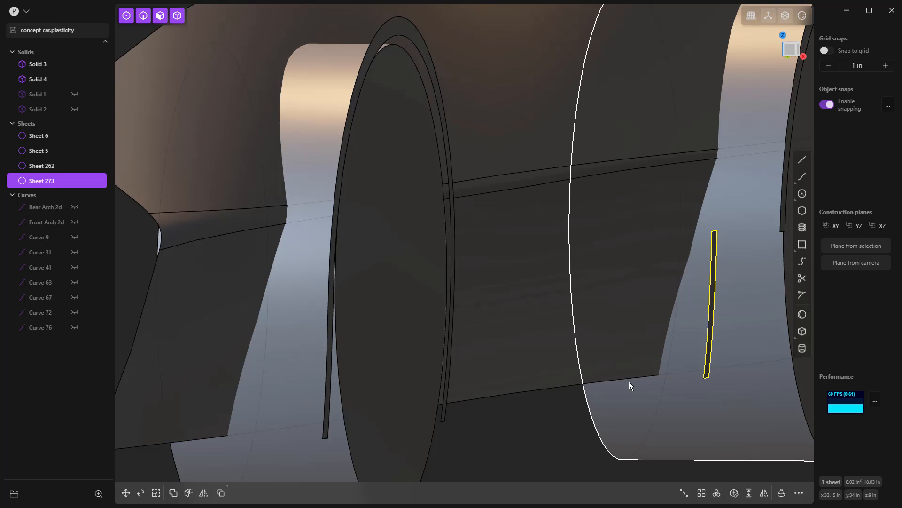
pyautogui.scroll(-5, 729, 361)
pyautogui.moveTo(726, 361); pyautogui.dragTo(739, 323, button='middle')
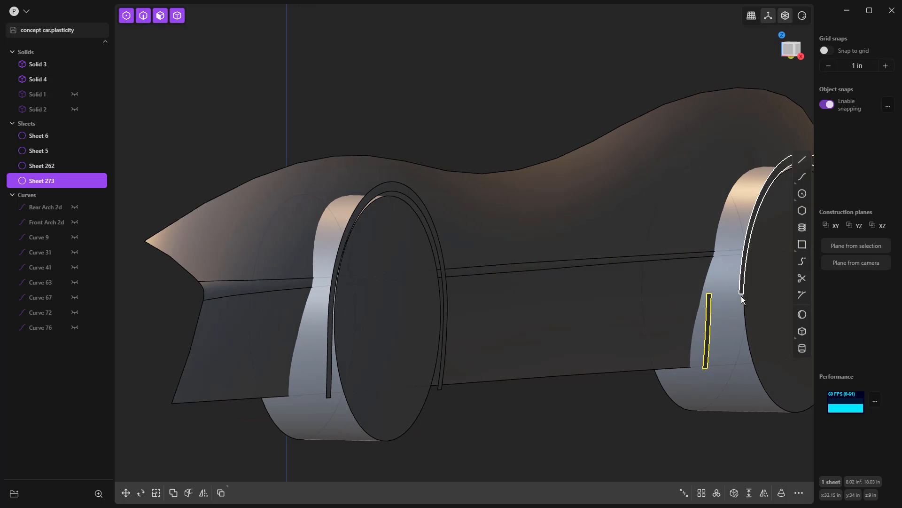
pyautogui.scroll(2, 740, 294)
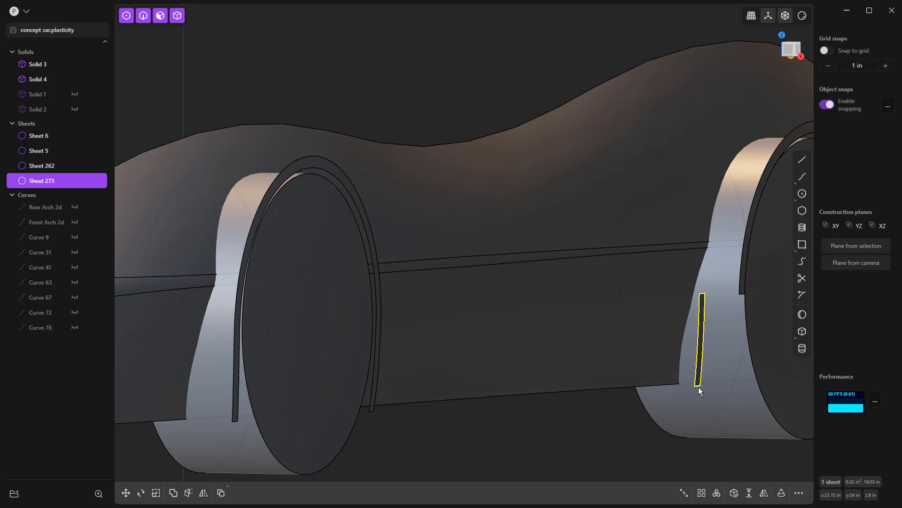
pyautogui.moveTo(557, 343); pyautogui.dragTo(416, 235, button='middle')
pyautogui.click(425, 308)
pyautogui.press('2')
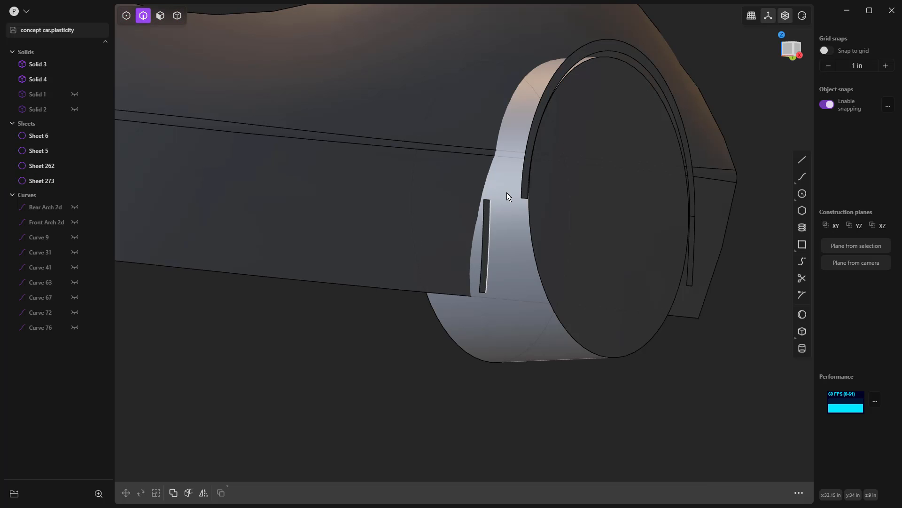
# Loft from the rear wheel arch's front end edge to the offset strip's lower edge, with G1 continuity at the arch and G0 at the strip
pyautogui.scroll(5, 518, 202)
pyautogui.click(531, 198)
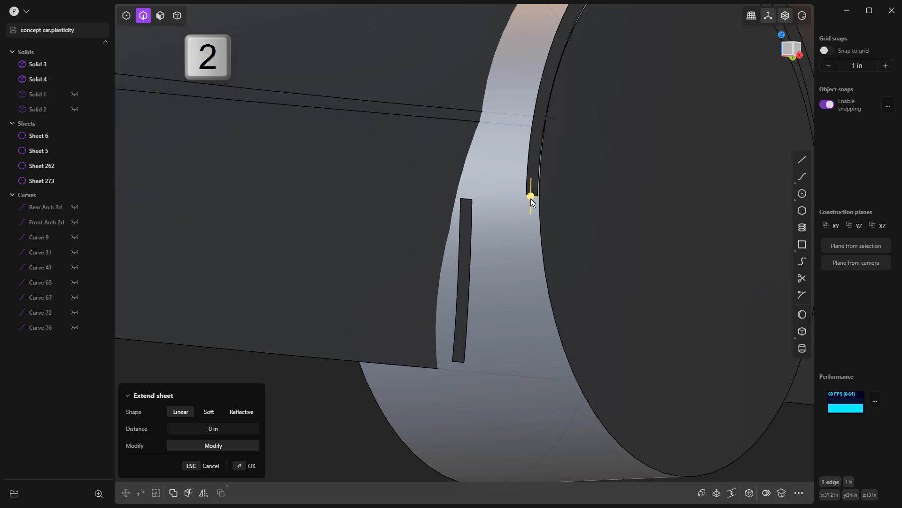
pyautogui.keyDown('shift'); pyautogui.click(458, 362); pyautogui.keyUp('shift')
pyautogui.press('l')
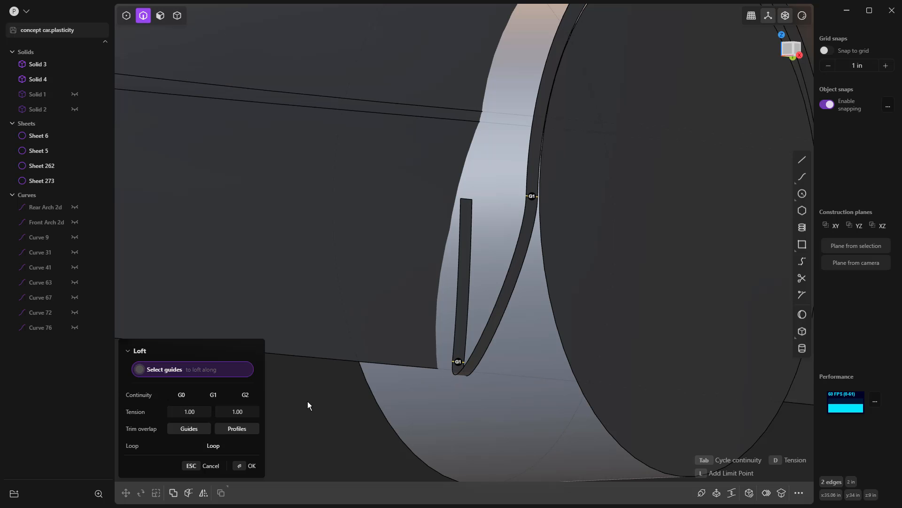
pyautogui.click(459, 362)
pyautogui.click(459, 362)
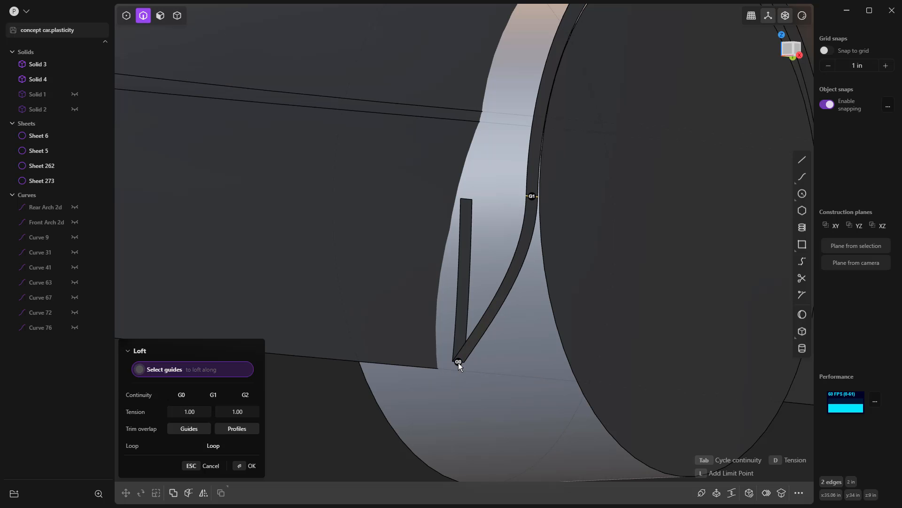
pyautogui.moveTo(493, 292); pyautogui.dragTo(504, 266, button='middle')
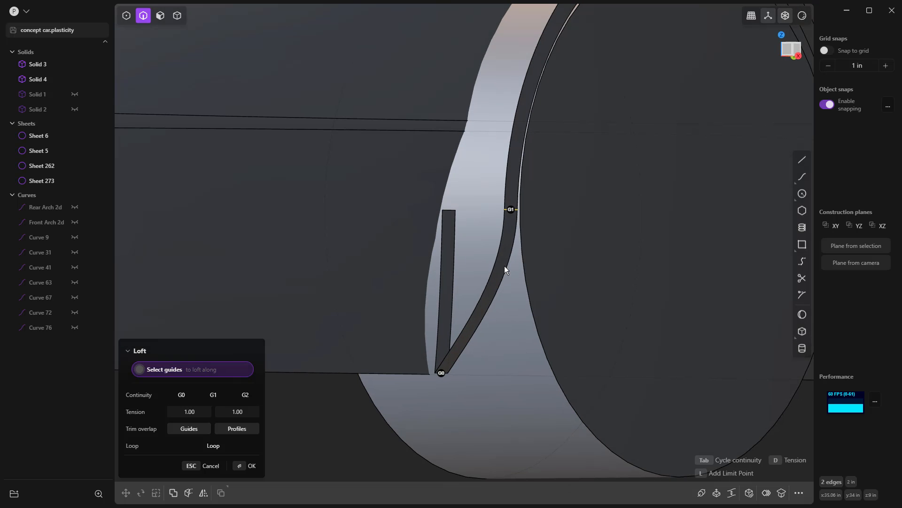
pyautogui.press('KP_3')
pyautogui.scroll(-3, 504, 266)
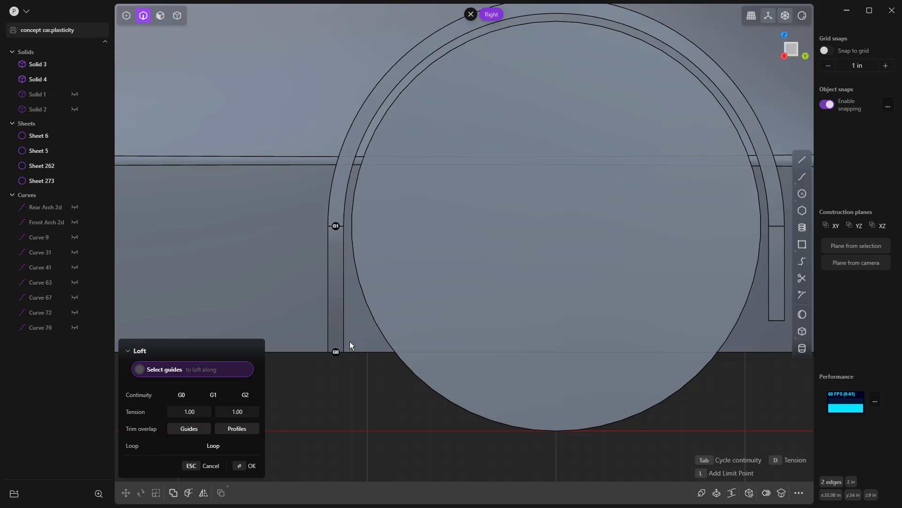
pyautogui.scroll(-5, 505, 336)
pyautogui.moveTo(314, 376); pyautogui.dragTo(834, 340, button='right')
pyautogui.moveTo(589, 374); pyautogui.dragTo(349, 341, button='right')
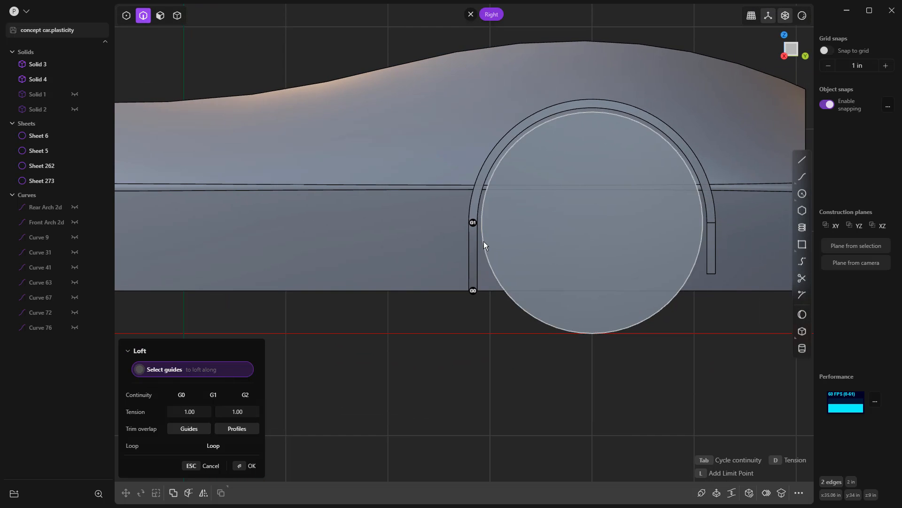
pyautogui.scroll(4, 482, 241)
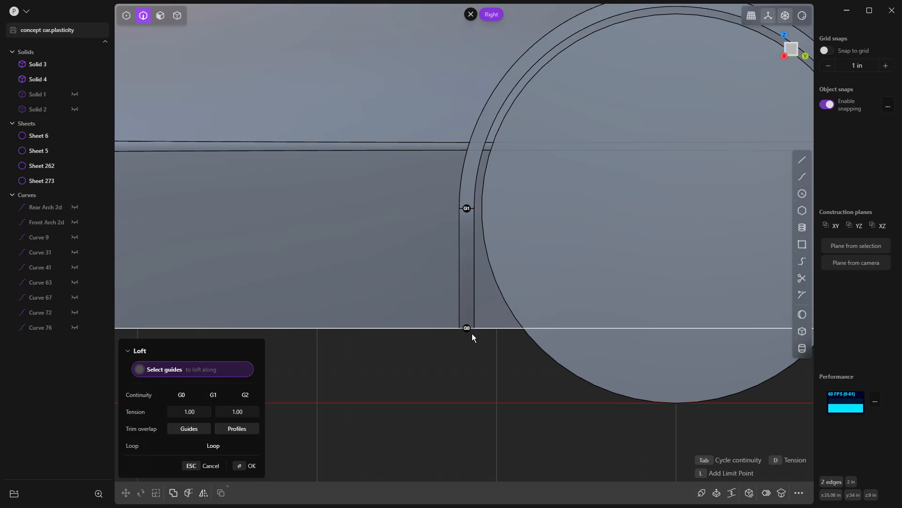
pyautogui.press('Return')
pyautogui.click(428, 359)
# Delete the straight helper strip beside the new curved loft at the front of the rear wheel arch
pyautogui.moveTo(429, 359); pyautogui.dragTo(528, 237, button='right')
pyautogui.press('5')
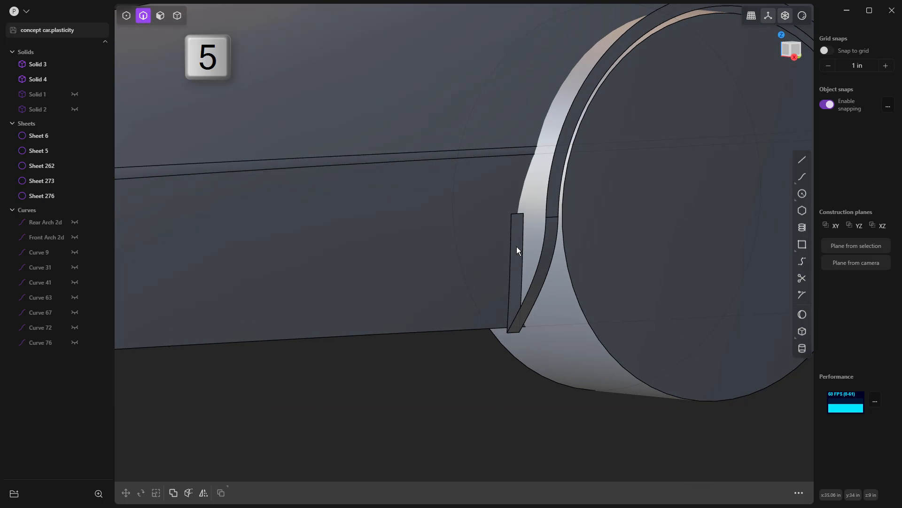
pyautogui.click(515, 242)
pyautogui.press('Delete')
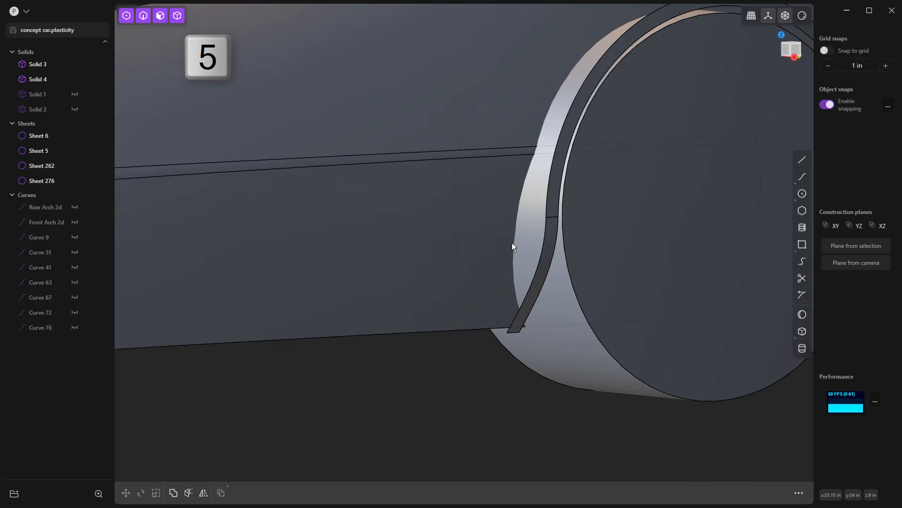
# Join the curved loft with the adjoining rear wheel arch sheet
pyautogui.click(552, 231)
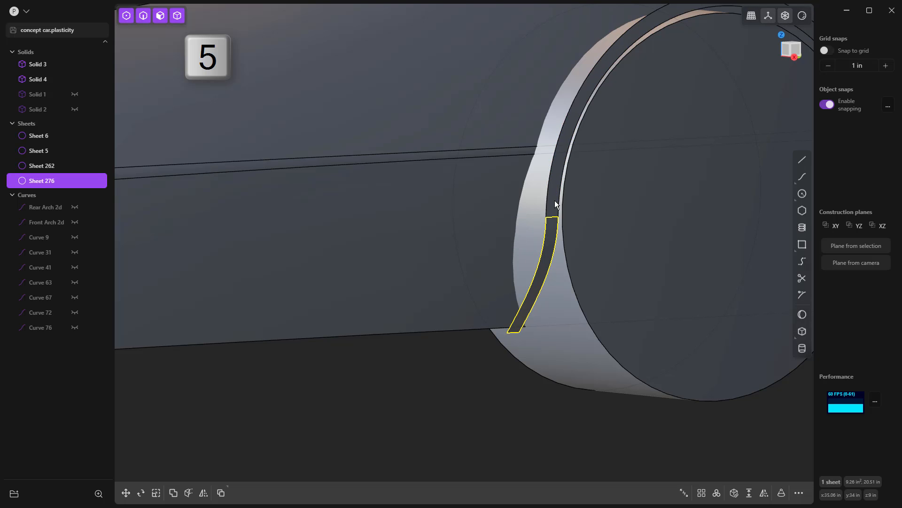
pyautogui.keyDown('shift'); pyautogui.click(555, 201); pyautogui.keyUp('shift')
pyautogui.press('j')
pyautogui.click(402, 425)
pyautogui.scroll(-3, 447, 370)
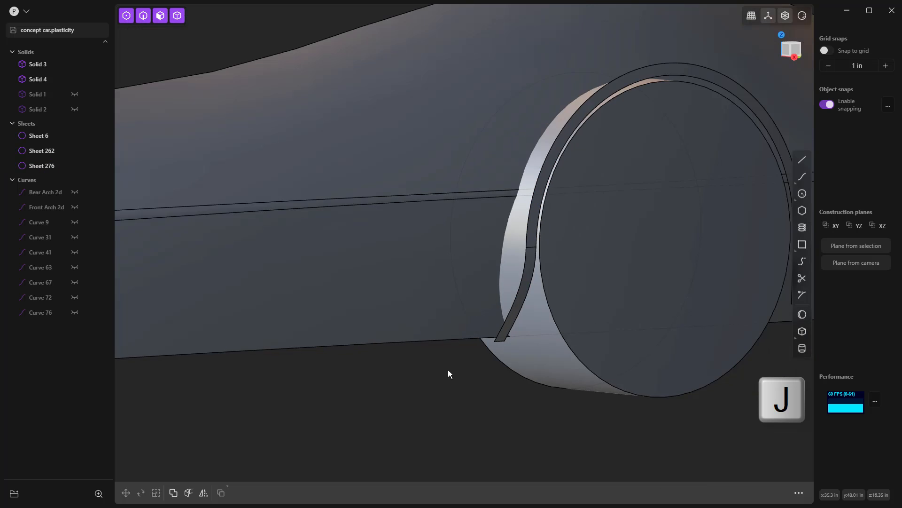
pyautogui.scroll(-3, 448, 373)
pyautogui.moveTo(458, 405)
pyautogui.mouseDown(button='middle')
pyautogui.moveTo(508, 403)
pyautogui.moveTo(470, 408)
pyautogui.mouseUp(button='middle')
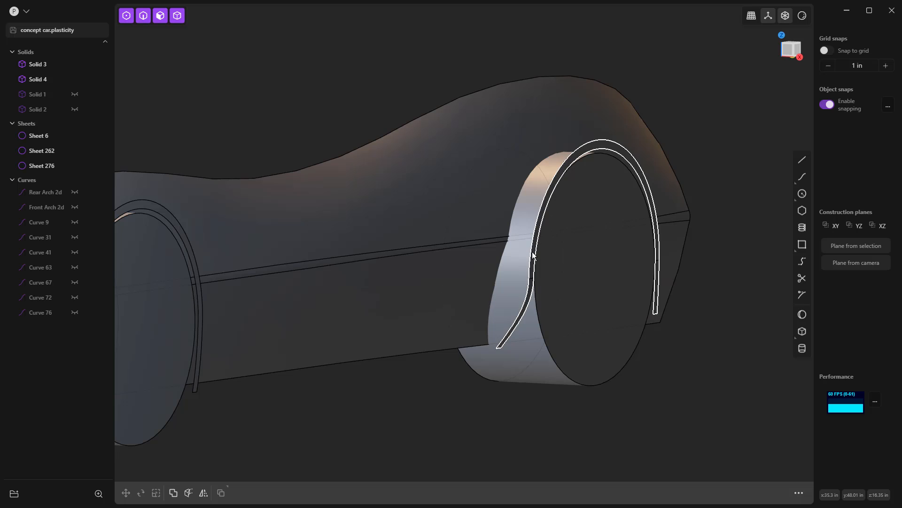
# Detach the straight lower face on the rearward side of the rear wheel arch into its own sheet
pyautogui.moveTo(520, 305); pyautogui.dragTo(395, 315, button='middle')
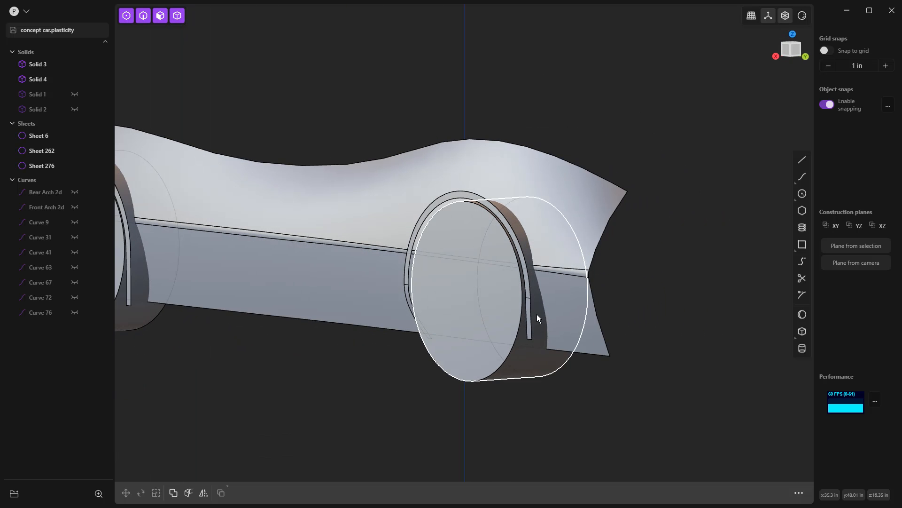
pyautogui.scroll(5, 536, 312)
pyautogui.click(520, 308)
pyautogui.click(520, 308)
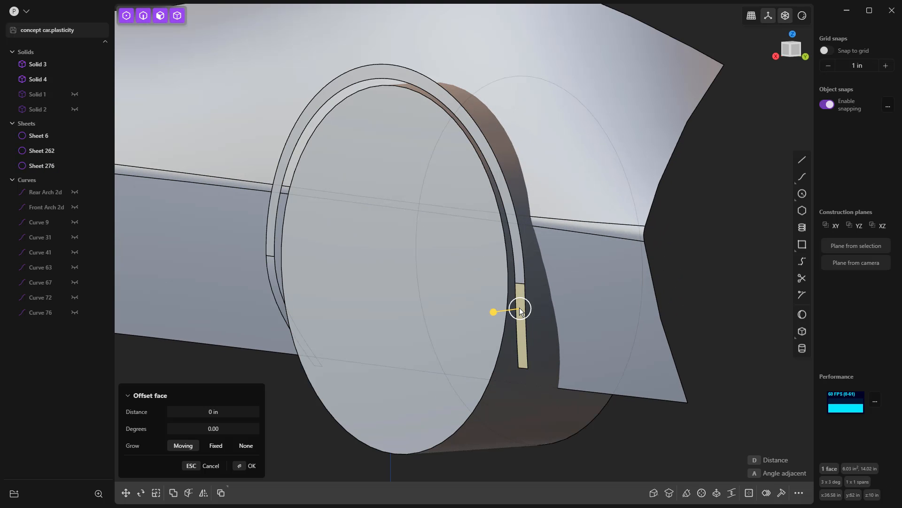
pyautogui.hotkey('alt', 'j')
pyautogui.hotkey('alt', 'j')
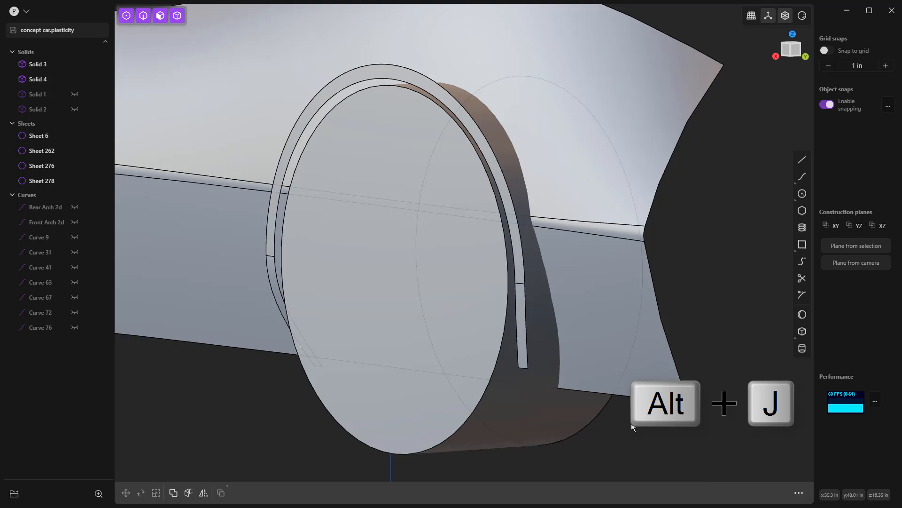
# Move the detached strip inward along the X axis by about -3.4 in
pyautogui.click(520, 303)
pyautogui.press('g')
pyautogui.press('x')
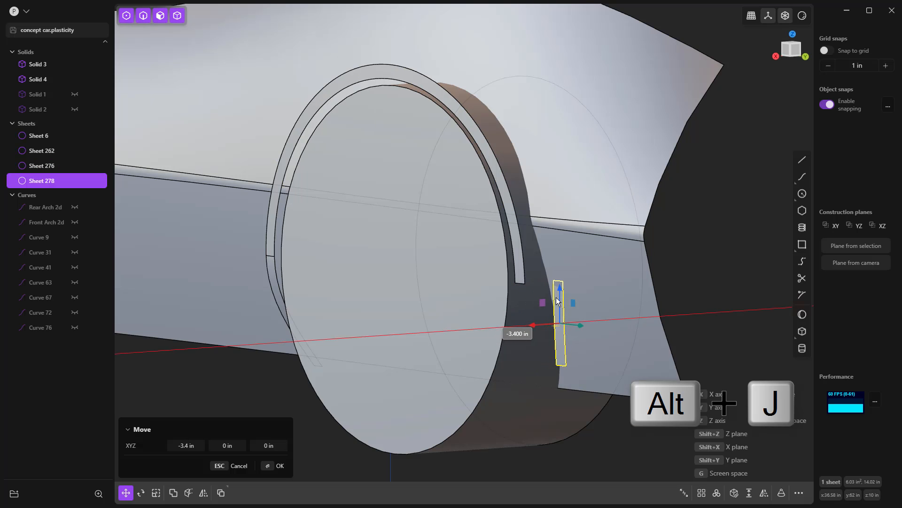
pyautogui.click(614, 445)
# Loft from the arch's rearward end edge to the moved strip's lower edge, with G1 continuity at the arch and G0 at the strip
pyautogui.press('2')
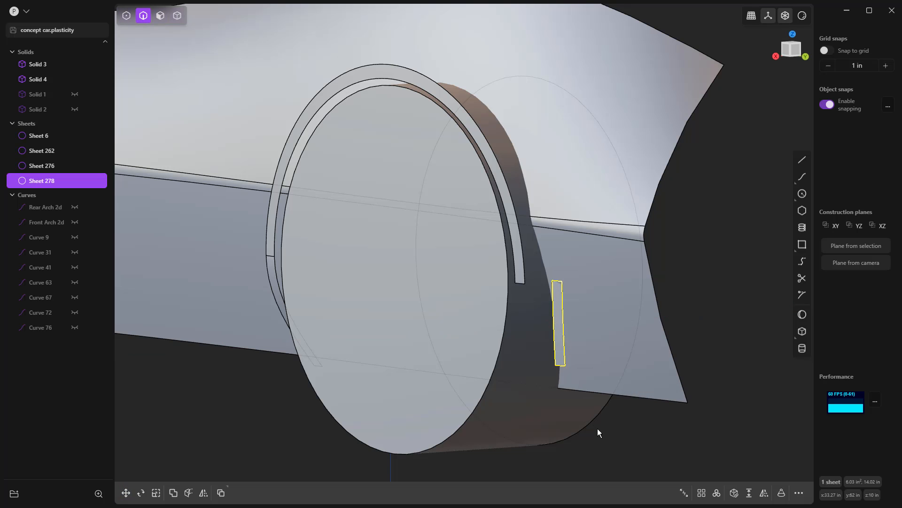
pyautogui.hotkey('shift', 'l')
pyautogui.click(520, 283)
pyautogui.click(561, 367)
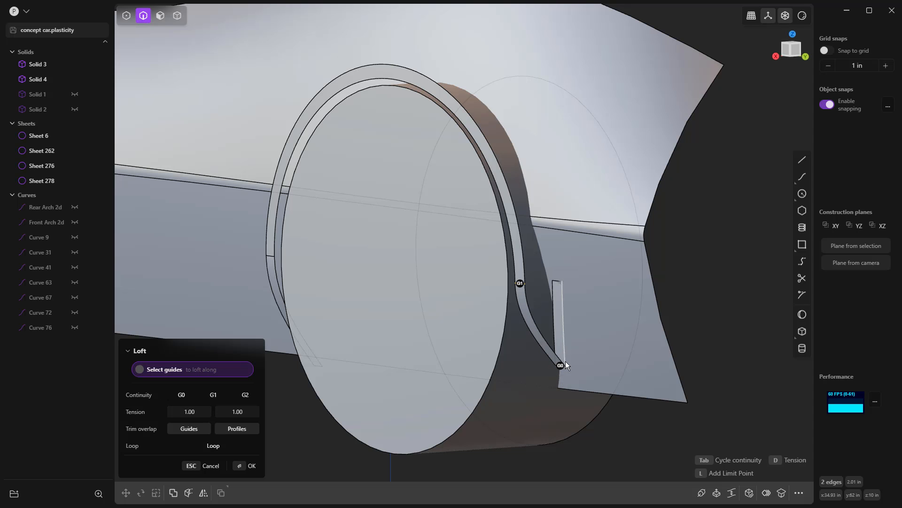
pyautogui.press('Return')
pyautogui.click(617, 426)
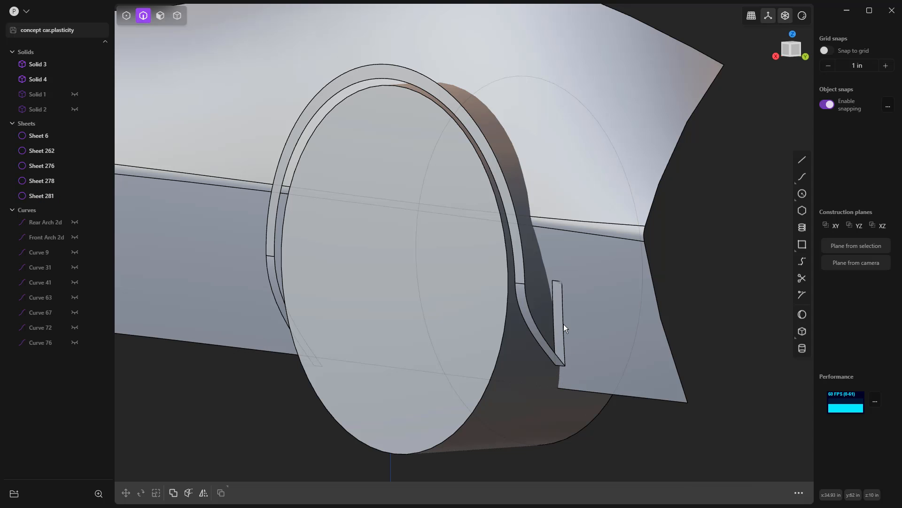
# Delete the straight helper strip behind the rear wheel, keeping the new curved loft
pyautogui.click(562, 316)
pyautogui.hotkey('shift', 'e')
pyautogui.press('5')
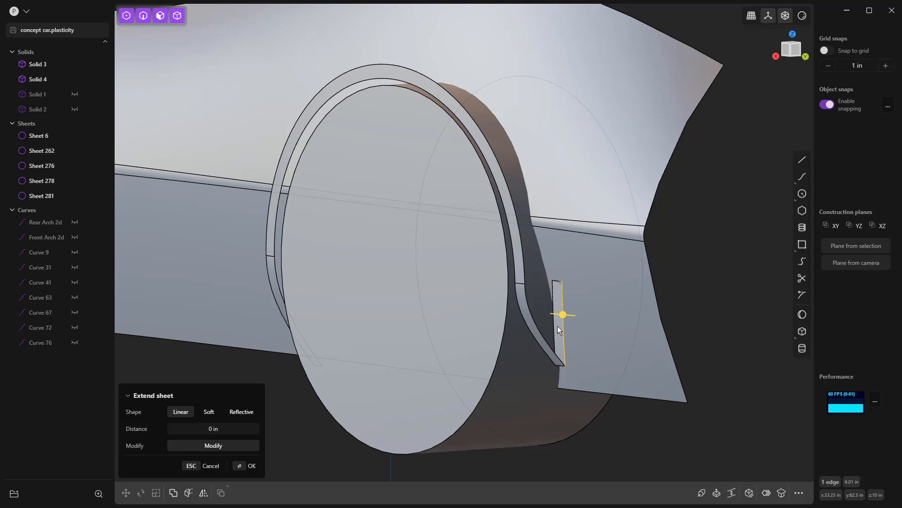
pyautogui.click(597, 427)
pyautogui.click(559, 332)
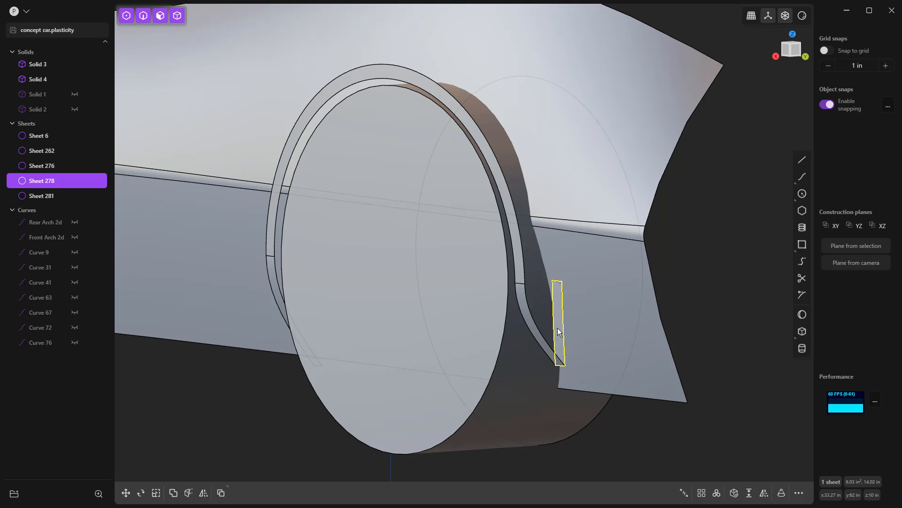
pyautogui.press('Delete')
# Join the rearward curved loft with the rear wheel arch sheet
pyautogui.click(527, 289)
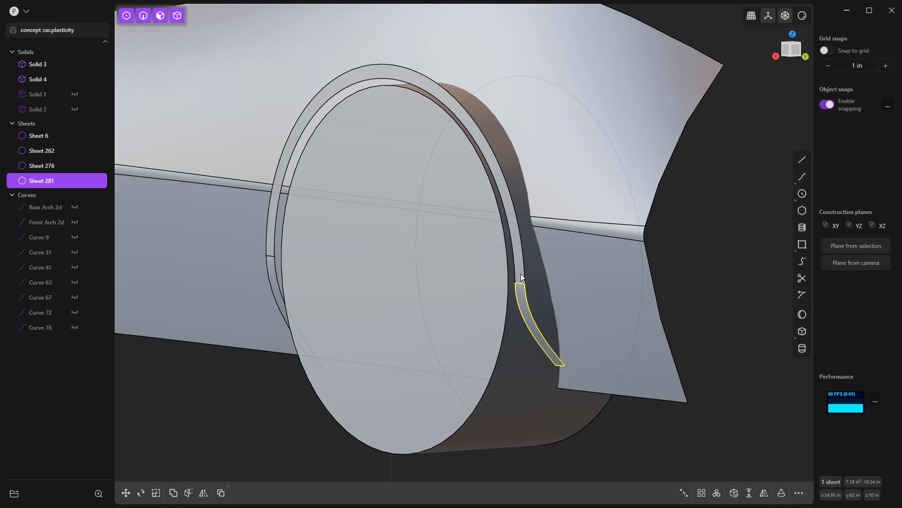
pyautogui.click(522, 277)
pyautogui.press('j')
pyautogui.click(611, 454)
pyautogui.scroll(-5, 600, 403)
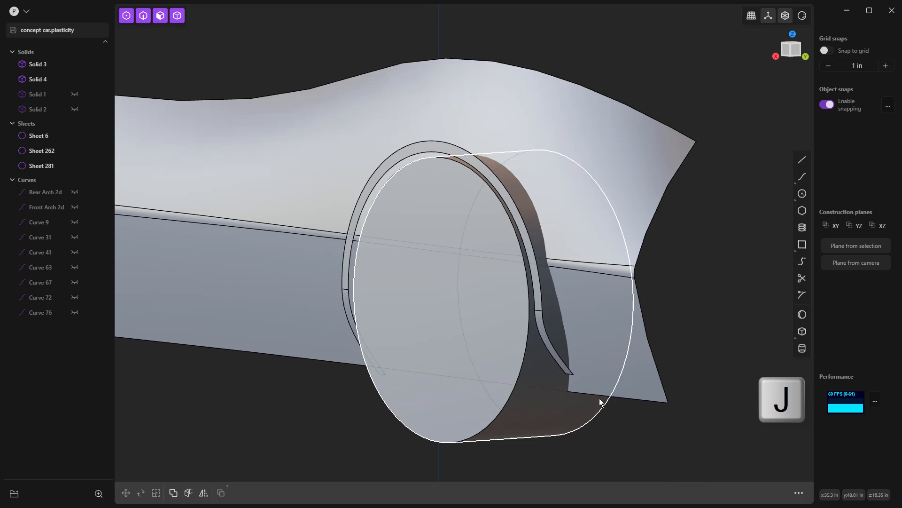
# Duplicate the rear wheel cylinder in place
pyautogui.moveTo(320, 346); pyautogui.dragTo(440, 347, button='middle')
pyautogui.press('KP_3')
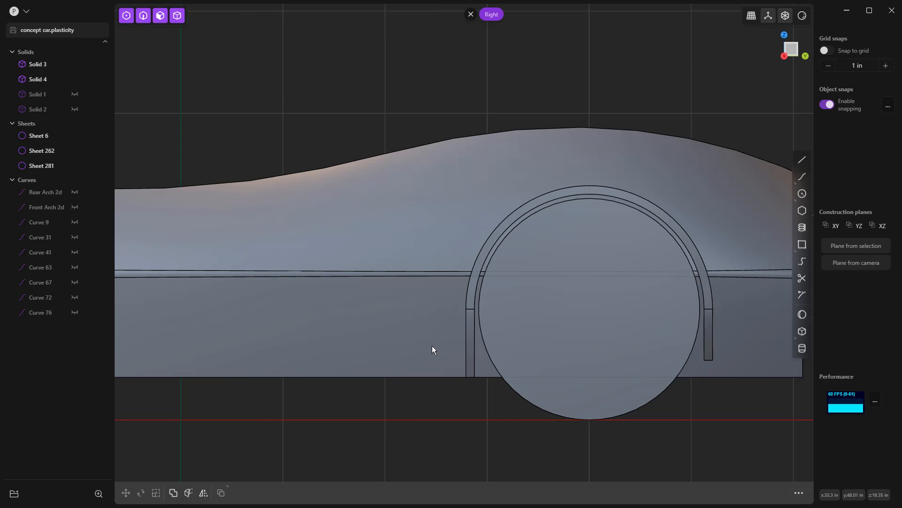
pyautogui.scroll(-3, 432, 347)
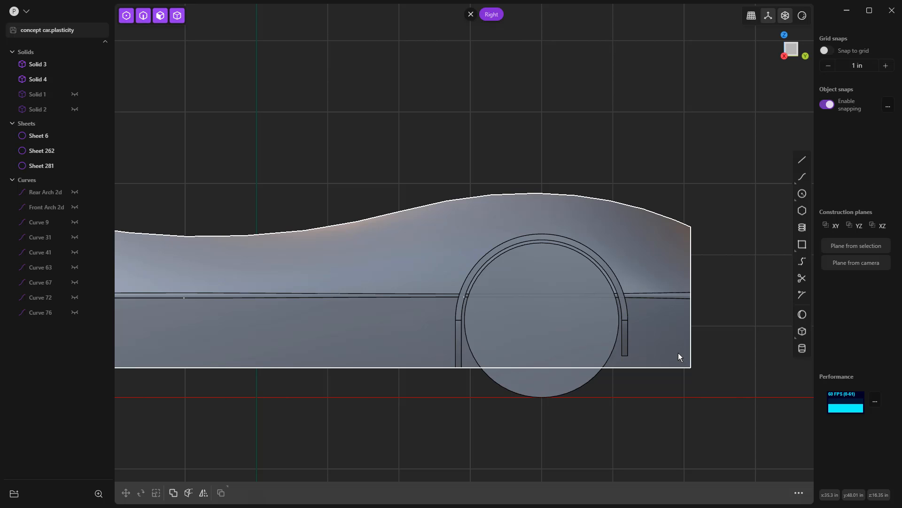
pyautogui.click(589, 386)
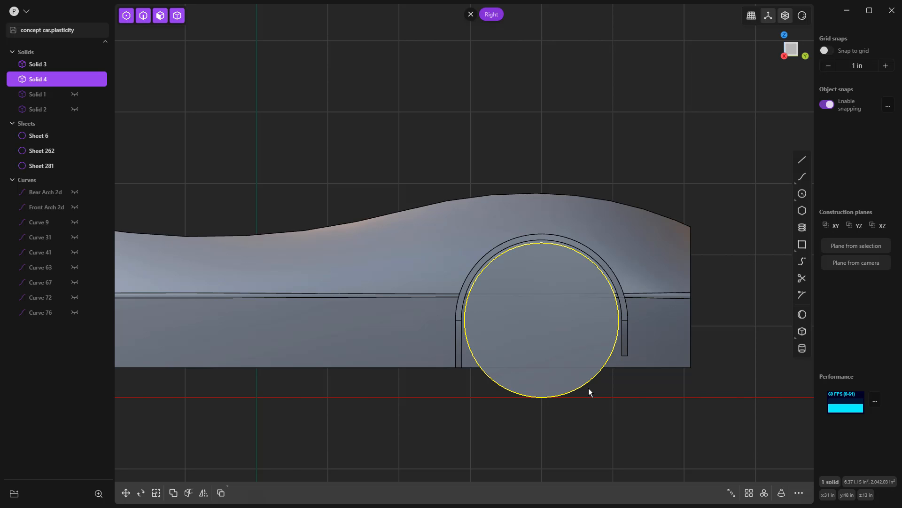
pyautogui.hotkey('ctrl', 'd')
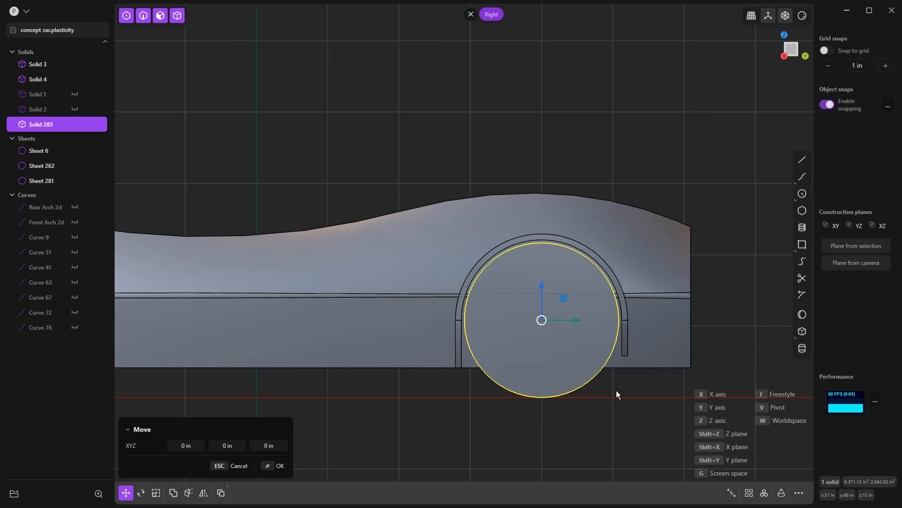
pyautogui.press('Escape')
# Try to scale the duplicated wheel cylinder up uniformly beyond the wheel arch, and undo the scaling
pyautogui.press('s')
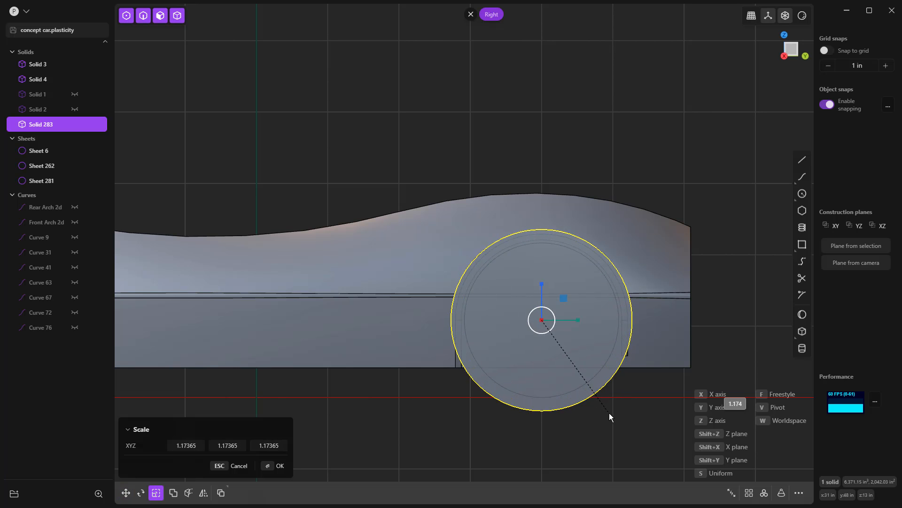
pyautogui.click(623, 435)
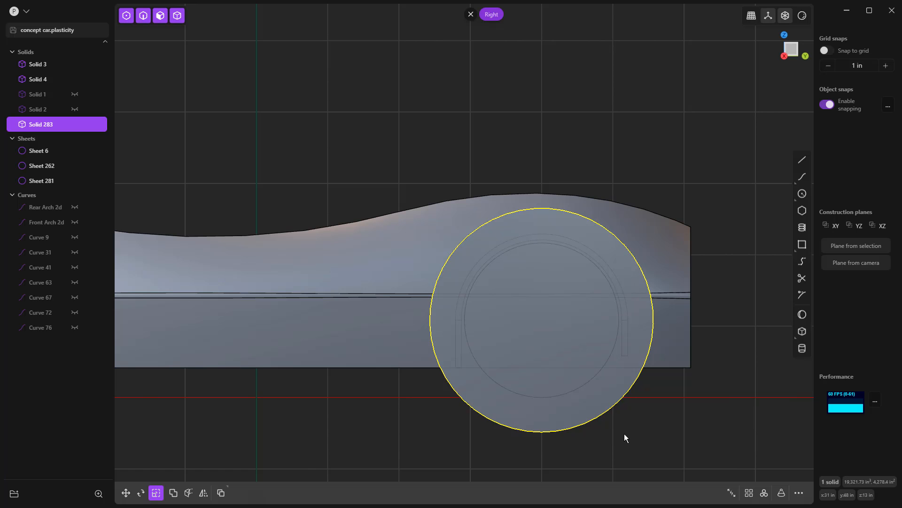
pyautogui.click(630, 429)
pyautogui.moveTo(639, 421); pyautogui.dragTo(681, 383, button='middle')
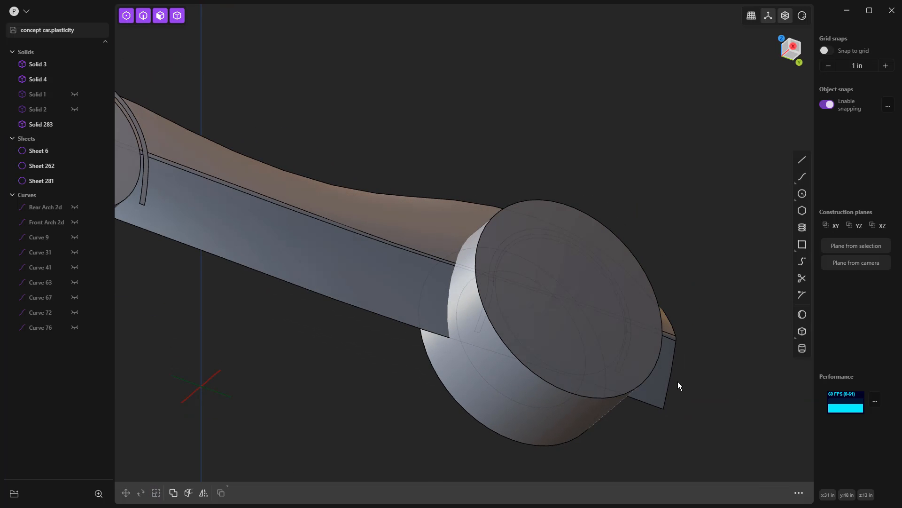
pyautogui.hotkey('ctrl', 'z')
# Duplicate the rear wheel cylinder's outer circular edge as a curve and scale it up uniformly to a radius of about 18.26 in
pyautogui.click(605, 427)
pyautogui.click(591, 375)
pyautogui.press('f')
pyautogui.hotkey('shift', 'd')
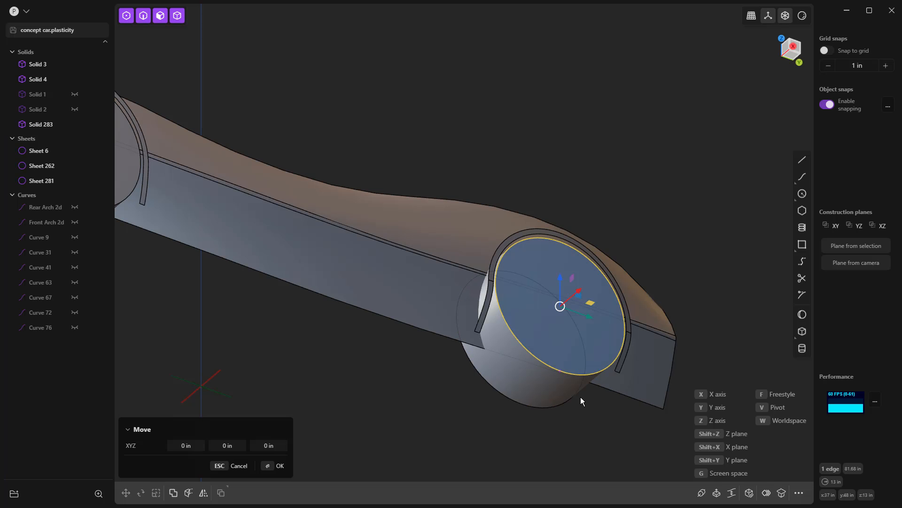
pyautogui.press('s')
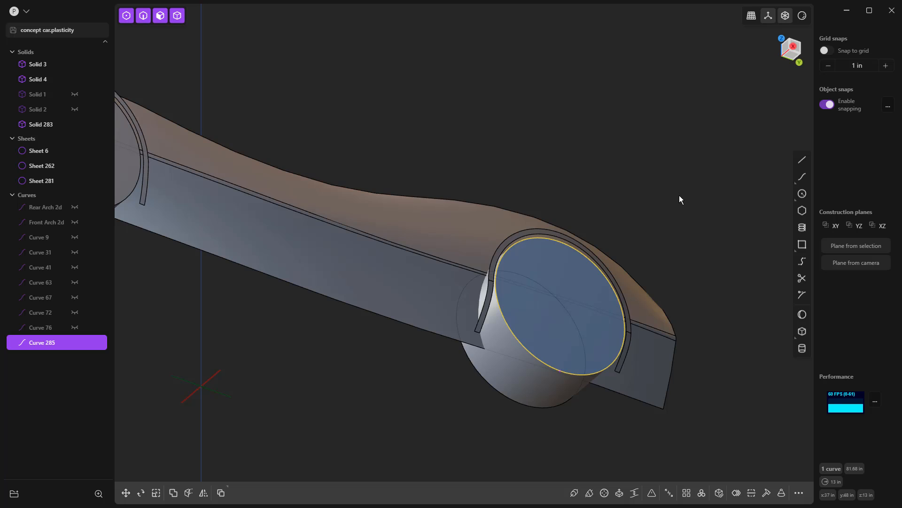
pyautogui.press('KP_3')
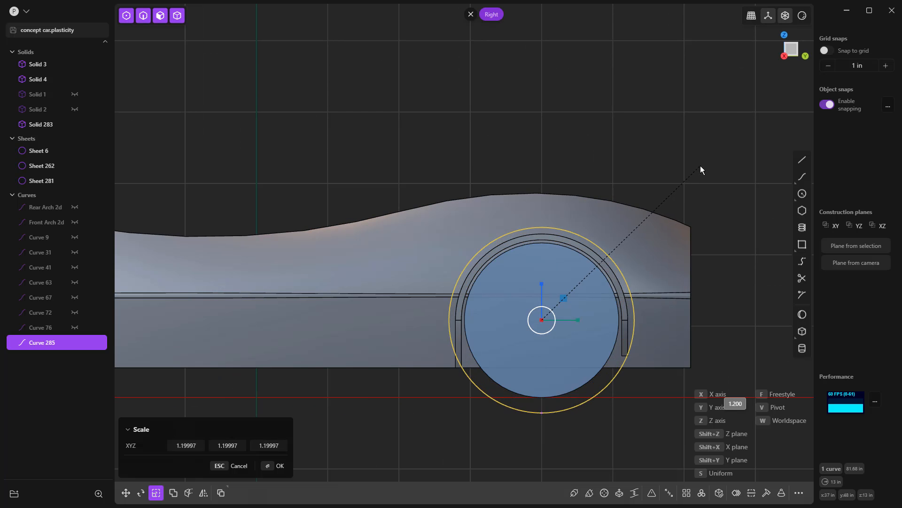
pyautogui.click(718, 136)
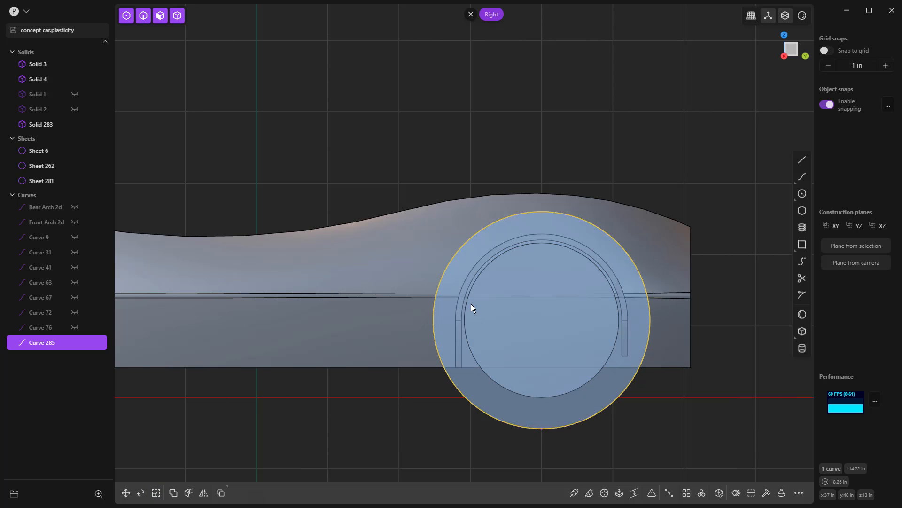
# Draw a horizontal line across the full diameter of the enlarged circle around the rear wheel
pyautogui.press('l')
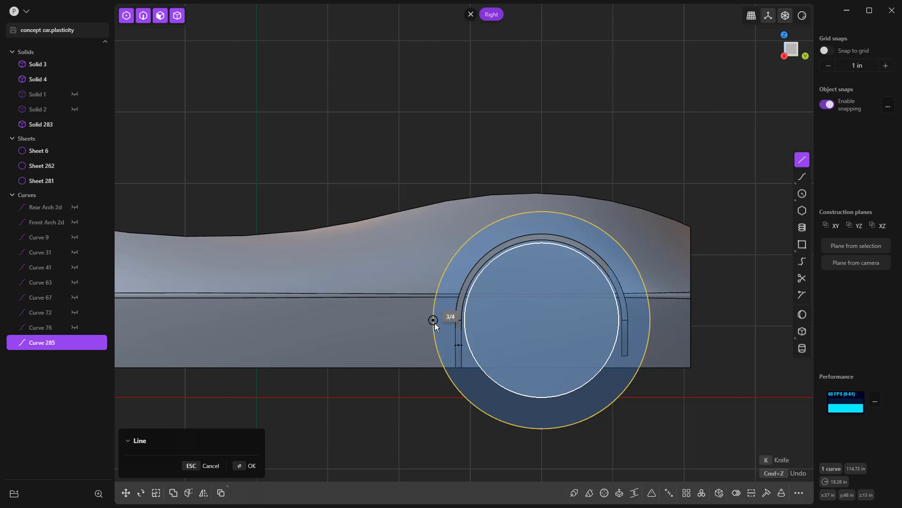
pyautogui.click(433, 320)
pyautogui.click(650, 321)
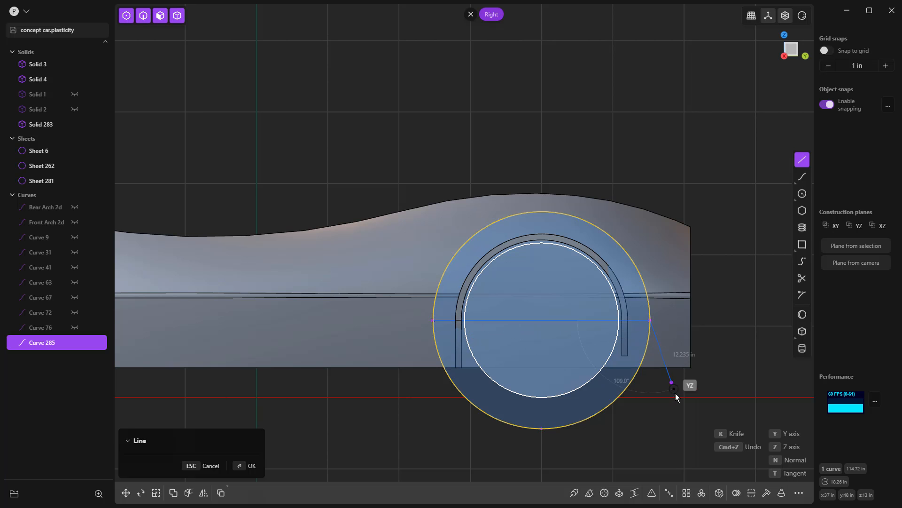
pyautogui.click(649, 329)
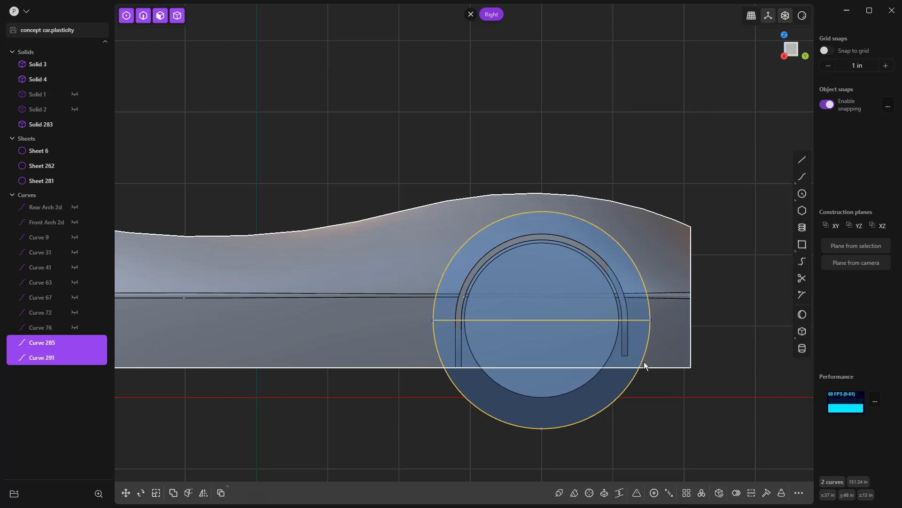
# Split the enlarged circle where the diameter line meets it and delete its lower half
pyautogui.hotkey('alt', 'j')
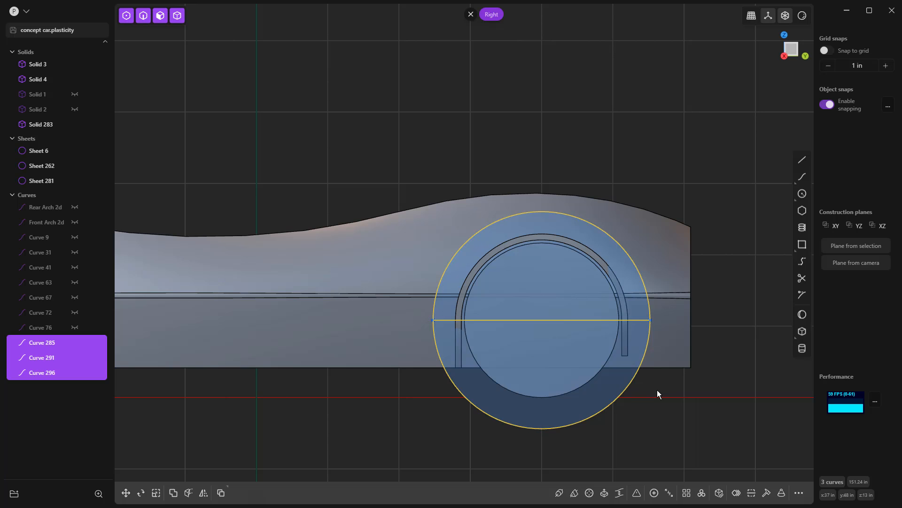
pyautogui.click(657, 391)
pyautogui.click(640, 368)
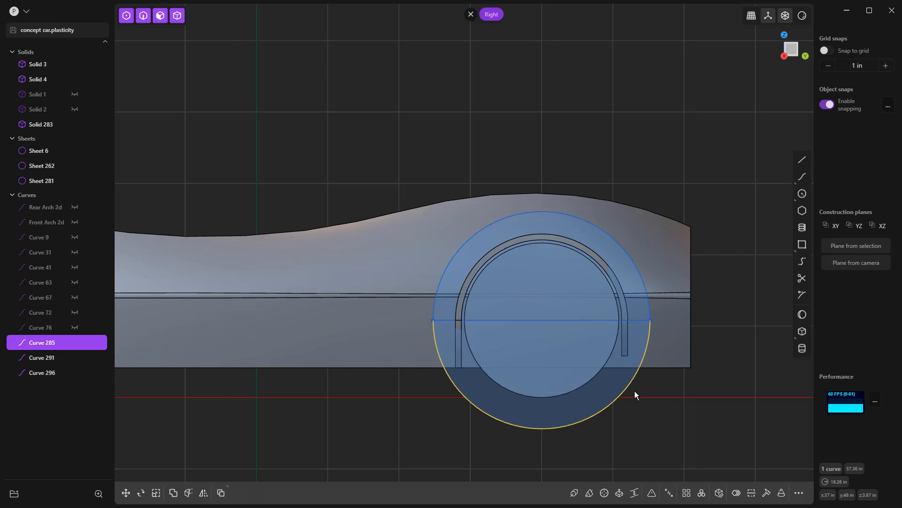
pyautogui.press('Delete')
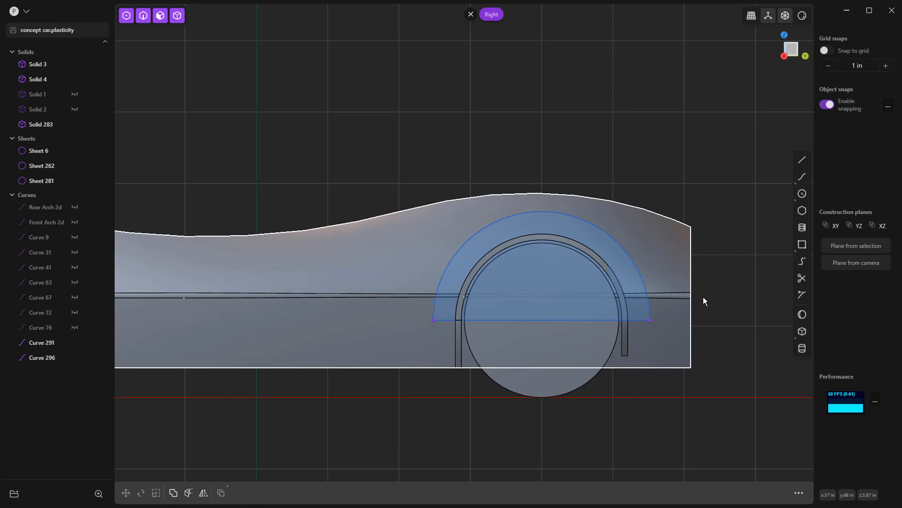
# Draw vertical lines down from the semicircle's ends, about 11.8 in long at the front and about 10.7 in at the rear
pyautogui.click(802, 159)
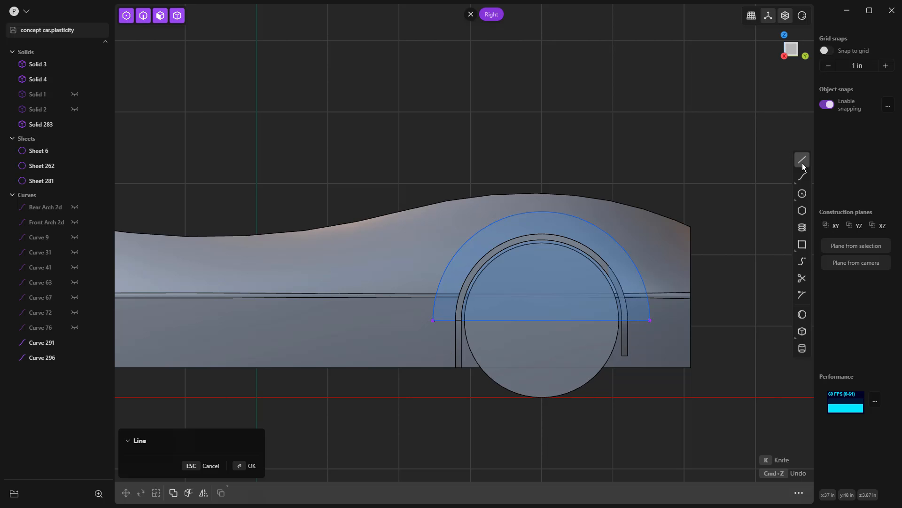
pyautogui.click(433, 320)
pyautogui.click(461, 396)
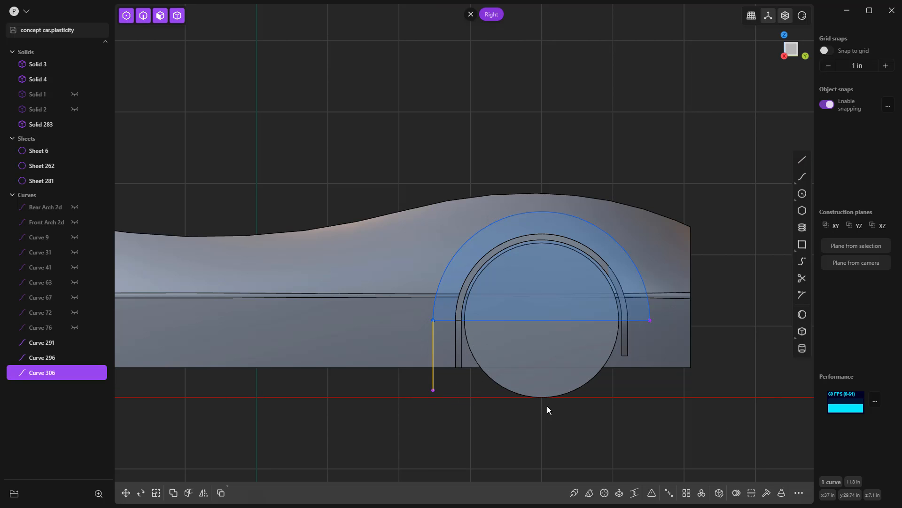
pyautogui.press('l')
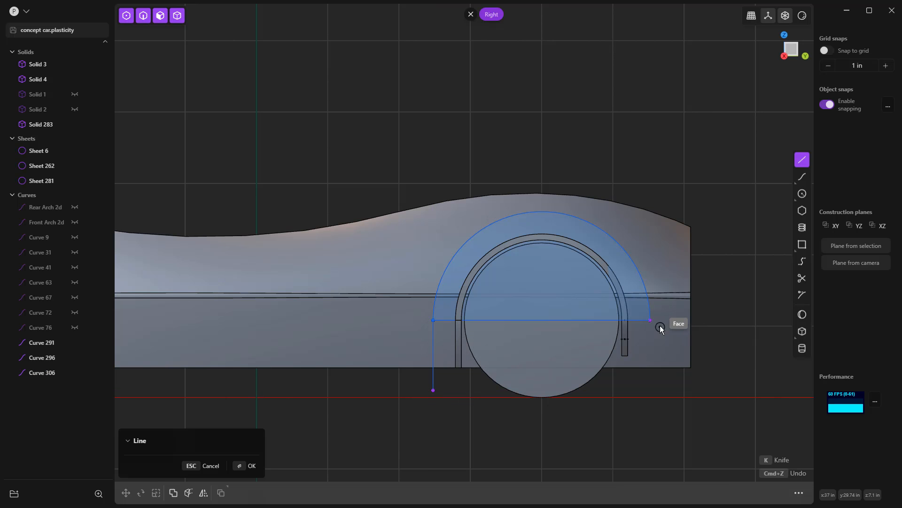
pyautogui.click(653, 330)
pyautogui.click(673, 390)
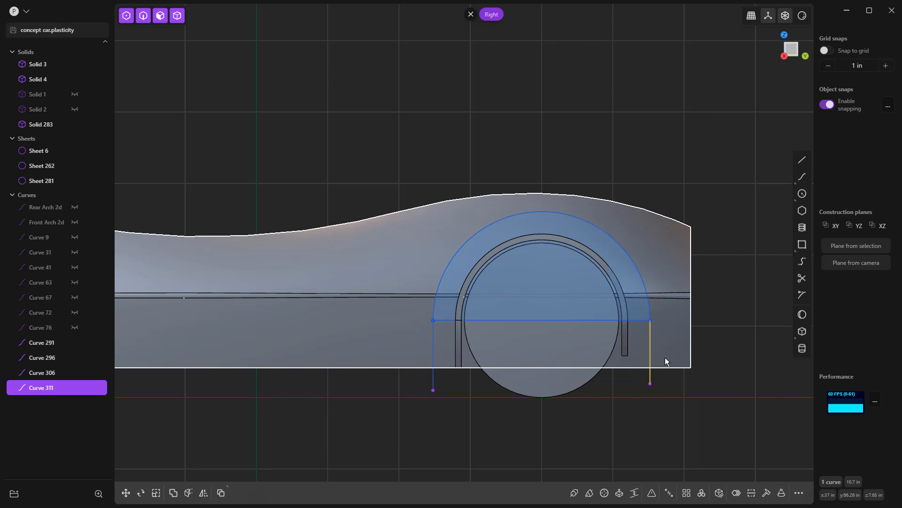
pyautogui.click(630, 378)
# Draw a slanted line about 11.35 in long from the wheel arch's rear lower corner up to the body's rear edge
pyautogui.click(802, 160)
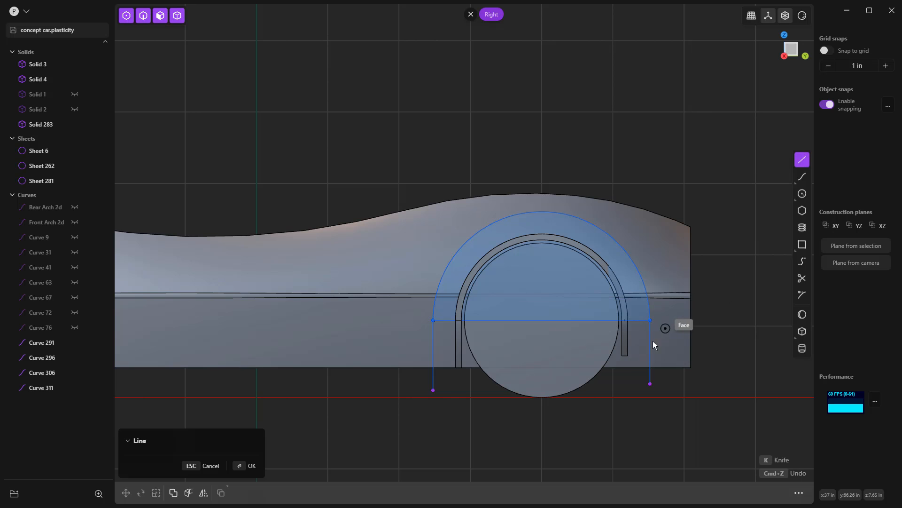
pyautogui.click(632, 356)
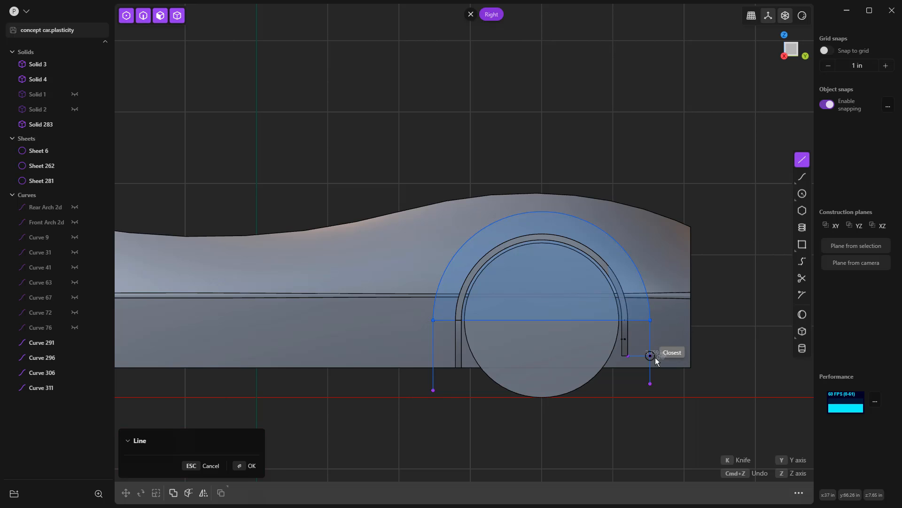
pyautogui.click(690, 332)
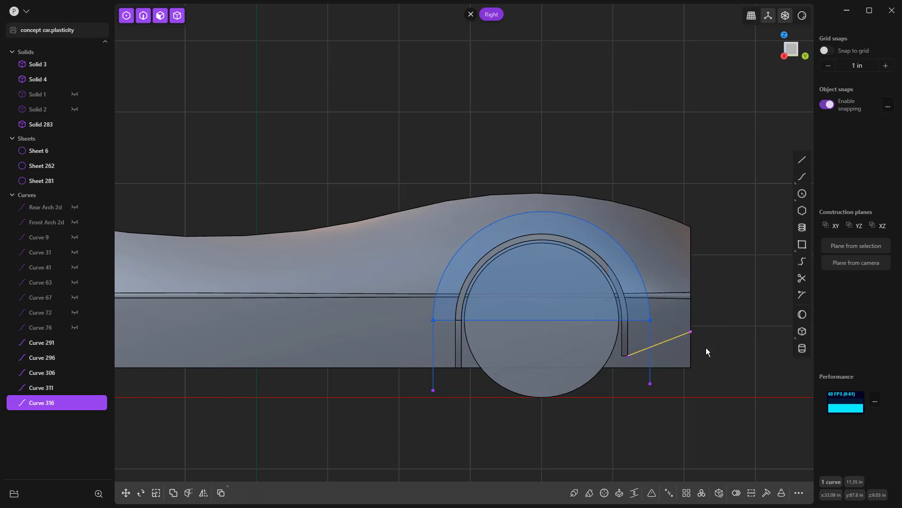
pyautogui.click(802, 160)
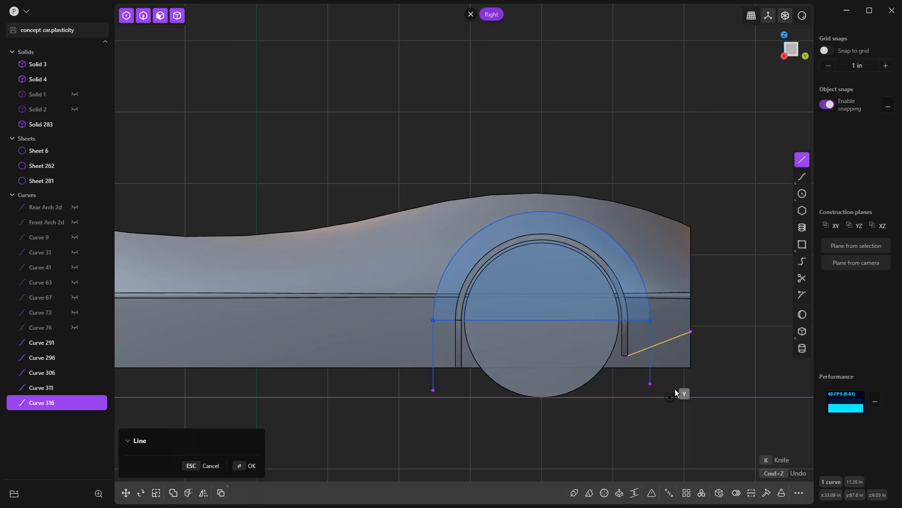
pyautogui.press('Escape')
pyautogui.press('Escape')
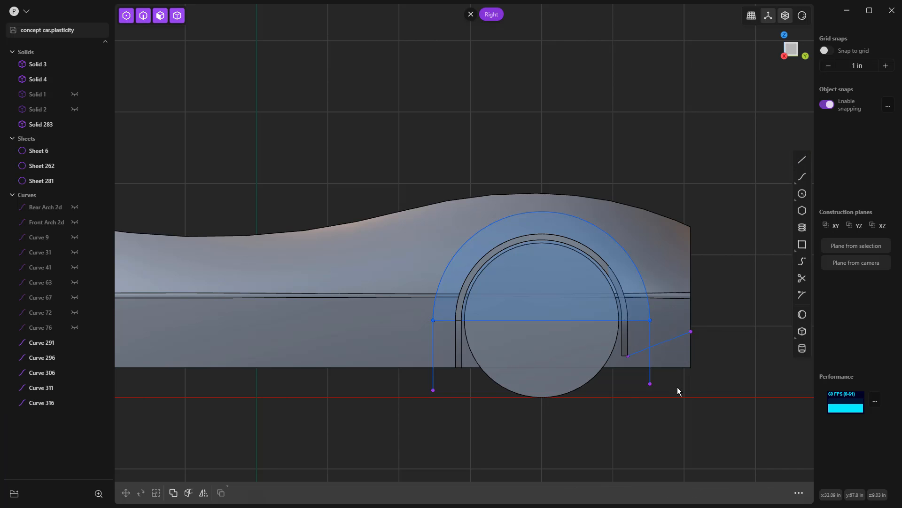
# Delete the horizontal diameter line and join the semicircle with both vertical lines into one curve
pyautogui.click(641, 320)
pyautogui.press('Delete')
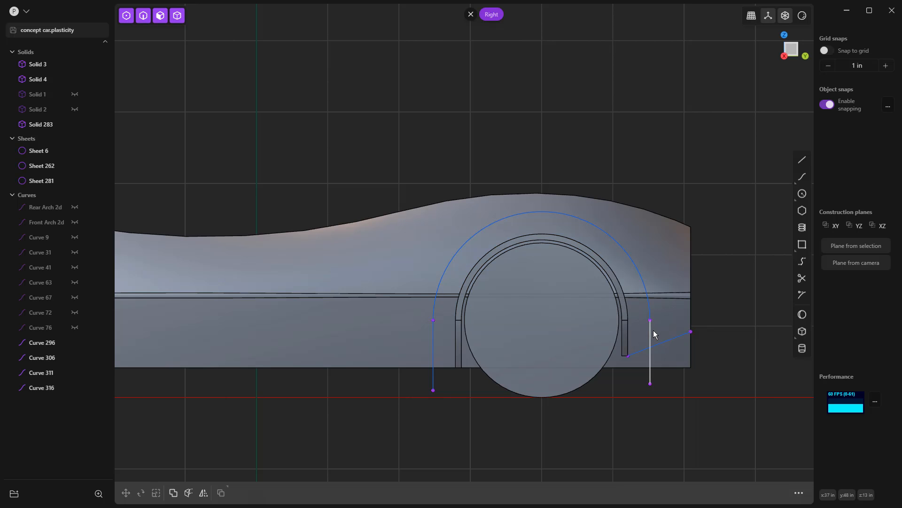
pyautogui.click(651, 359)
pyautogui.keyDown('shift'); pyautogui.click(644, 299); pyautogui.keyUp('shift')
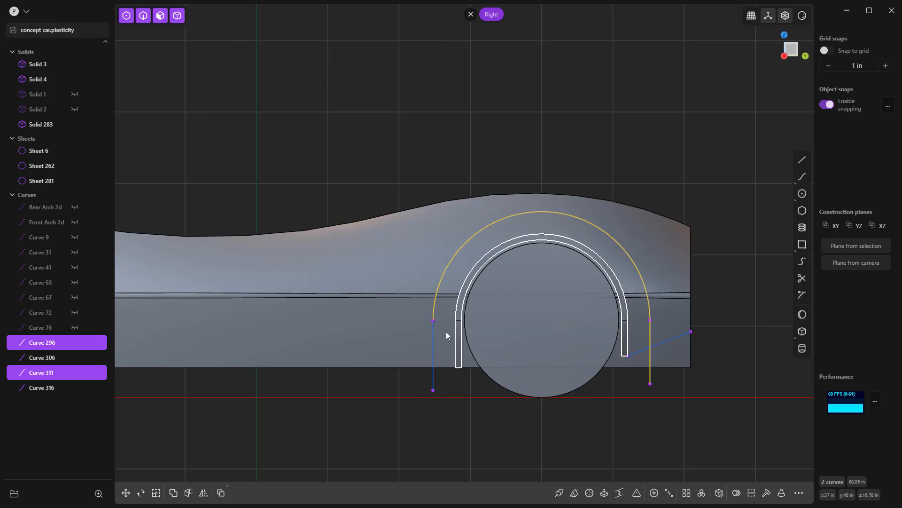
pyautogui.keyDown('shift'); pyautogui.click(433, 338); pyautogui.keyUp('shift')
pyautogui.press('j')
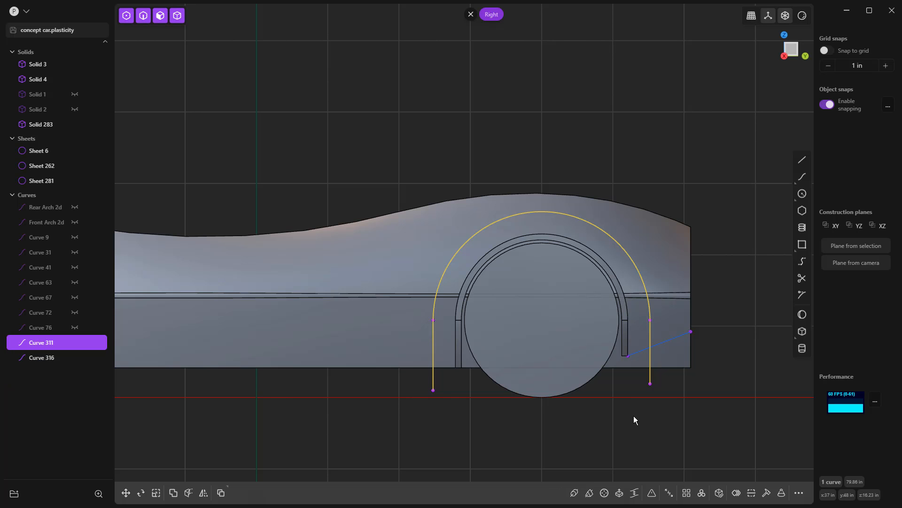
# Imprint the joined arch curve onto the car body side and hide the source curve
pyautogui.hotkey('shift', 'i')
pyautogui.click(653, 230)
pyautogui.press('Return')
pyautogui.moveTo(723, 222); pyautogui.dragTo(642, 341, button='middle')
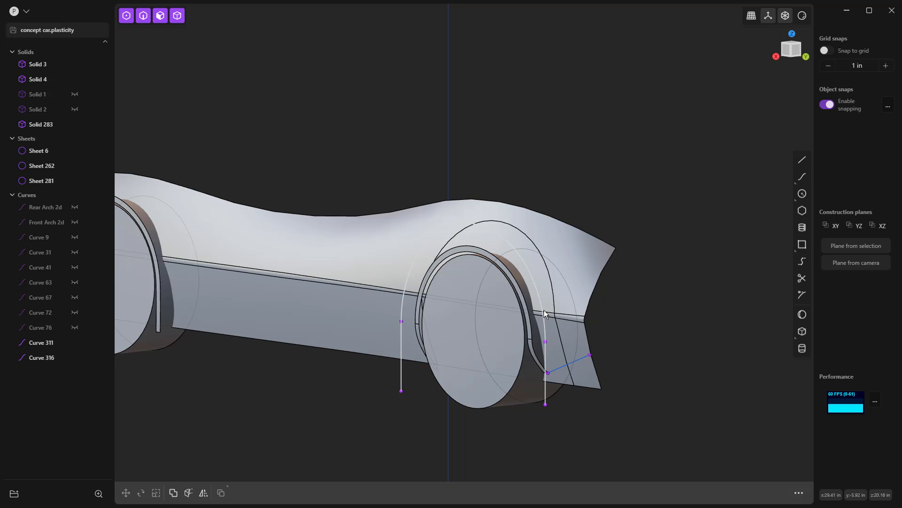
pyautogui.click(544, 310)
pyautogui.press('h')
pyautogui.moveTo(602, 407); pyautogui.dragTo(656, 334, button='middle')
# Imprint the slanted line behind the rear wheel onto the car body side and hide the source line
pyautogui.click(656, 334)
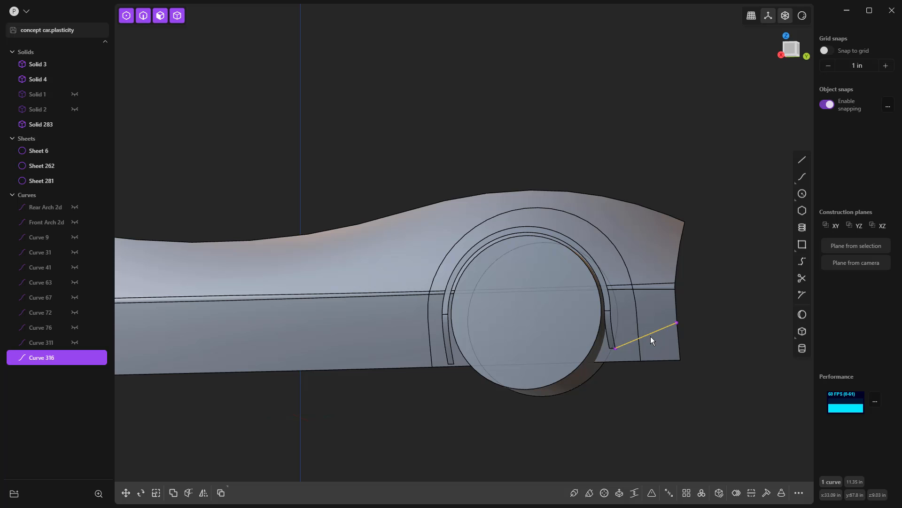
pyautogui.hotkey('shift', 'i')
pyautogui.click(659, 341)
pyautogui.rightClick(703, 335)
pyautogui.click(703, 334)
pyautogui.moveTo(704, 335); pyautogui.dragTo(614, 378, button='middle')
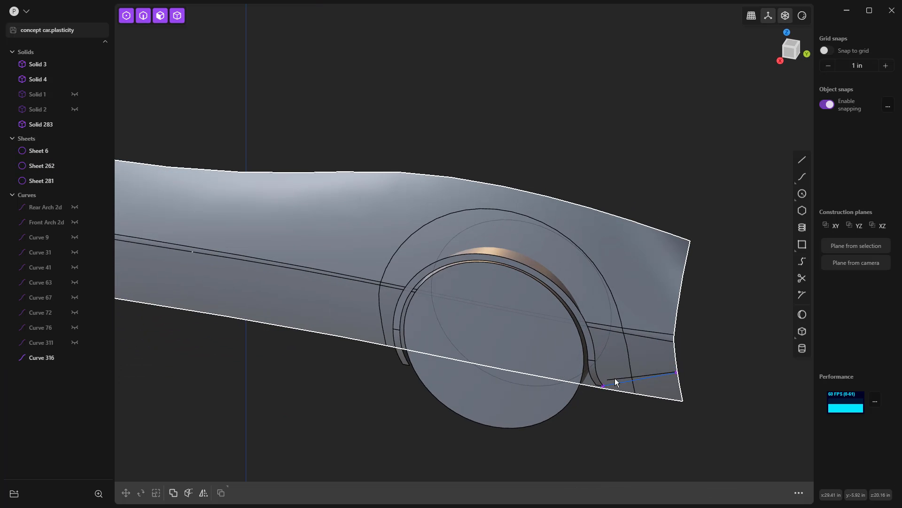
pyautogui.click(613, 382)
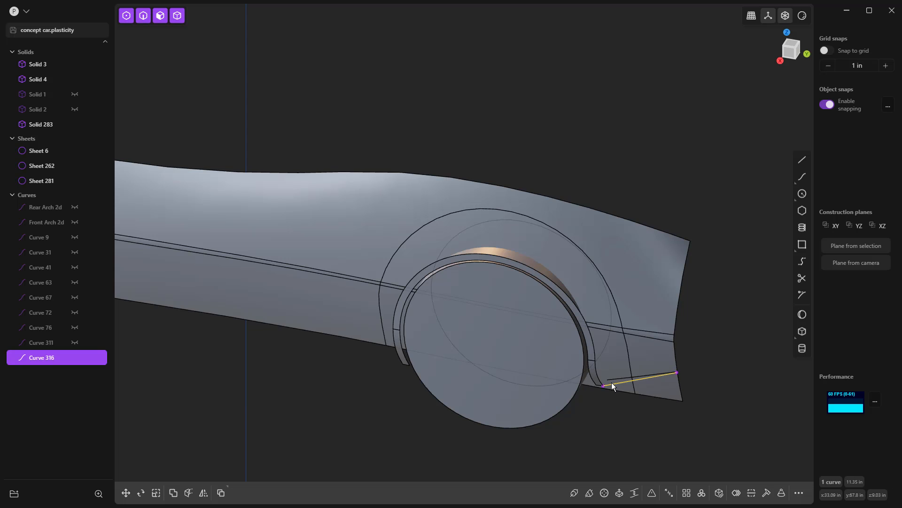
pyautogui.press('h')
# Delete the body's lower rear corner face below the imprinted slanted line
pyautogui.moveTo(672, 408); pyautogui.dragTo(689, 349, button='middle')
pyautogui.click(680, 351)
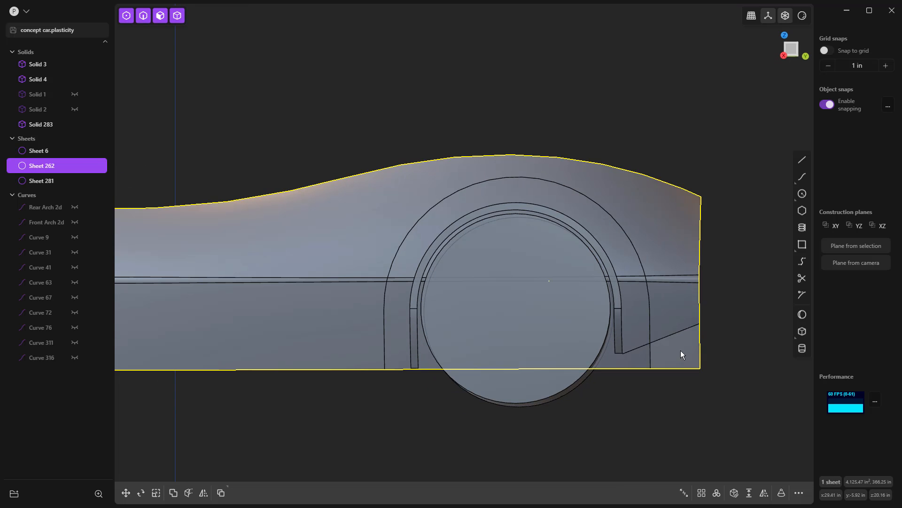
pyautogui.click(681, 351)
pyautogui.press('Delete')
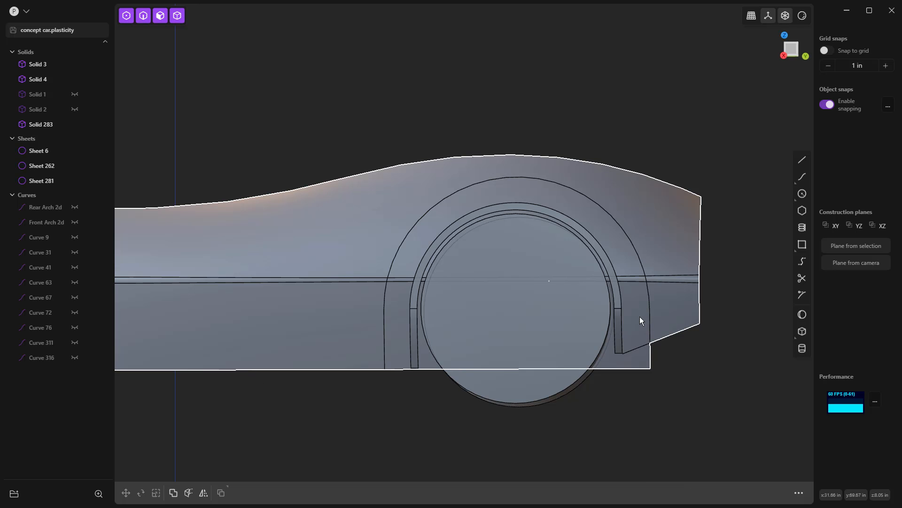
# Delete the body faces inside the imprinted arch outline to open up the area around the rear wheel
pyautogui.click(639, 357)
pyautogui.click(639, 359)
pyautogui.scroll(3, 642, 271)
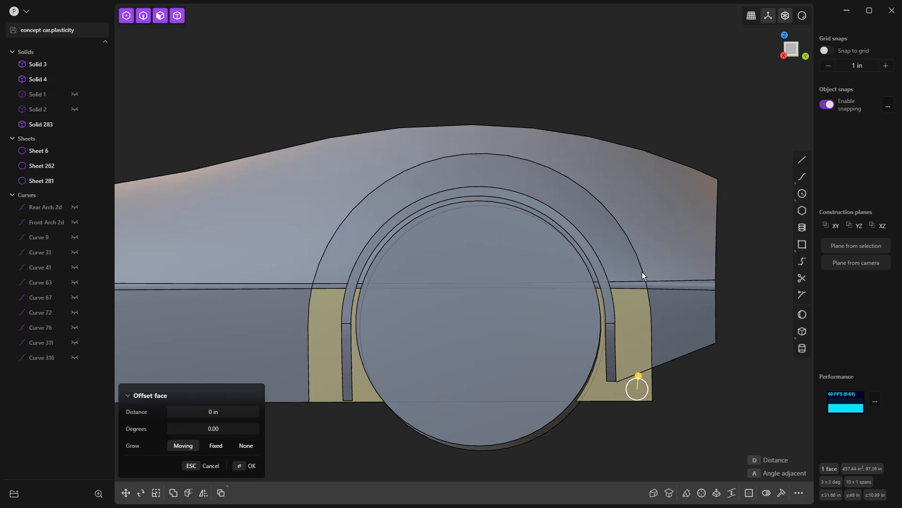
pyautogui.keyDown('shift'); pyautogui.click(624, 263); pyautogui.keyUp('shift')
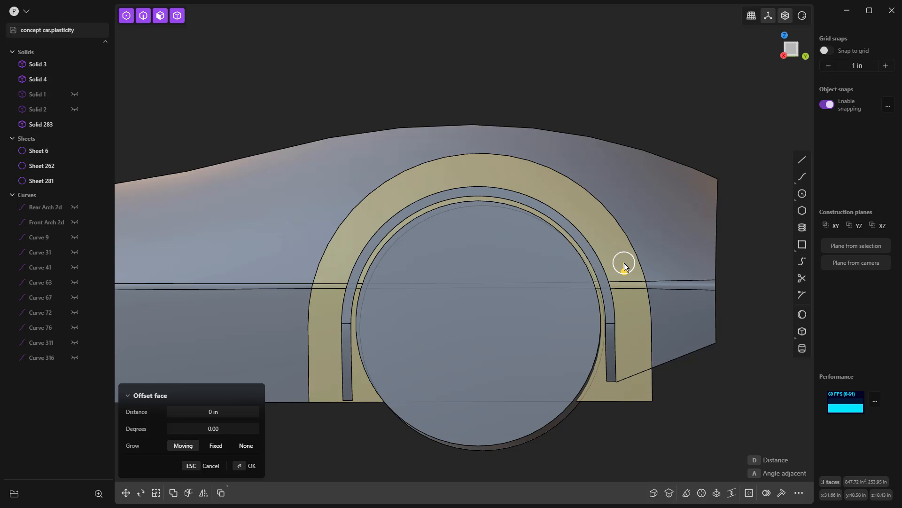
pyautogui.press('Delete')
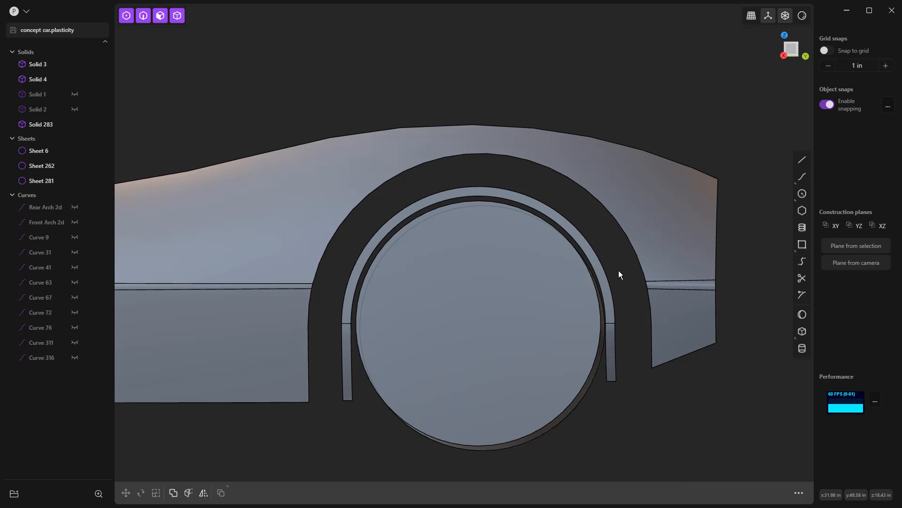
# Select the outer edges of the rear arch strip and all edges of the body side's wheel opening
pyautogui.scroll(-1, 618, 271)
pyautogui.scroll(-2, 619, 271)
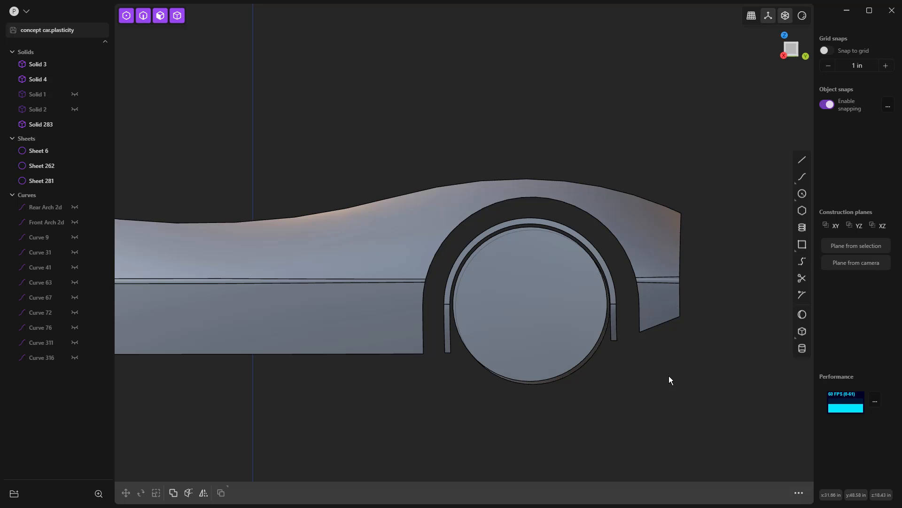
pyautogui.press('KP_3')
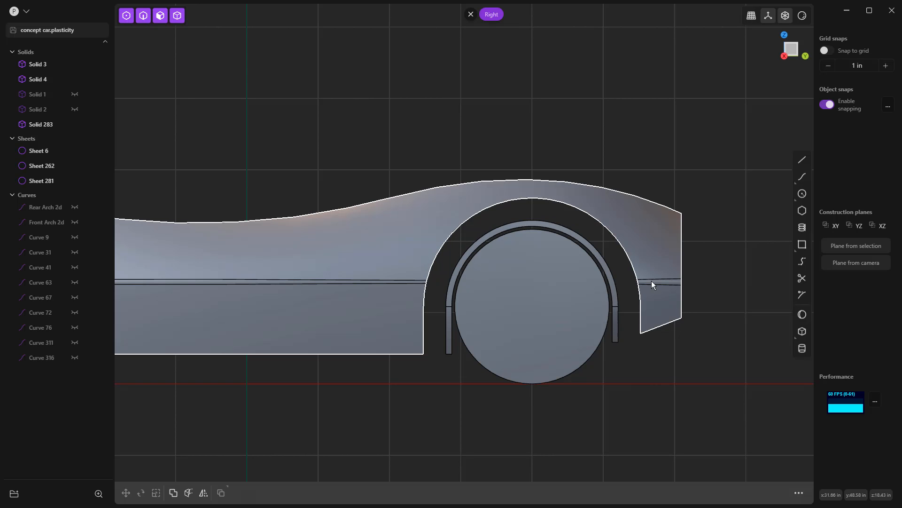
pyautogui.press('2')
pyautogui.click(445, 325)
pyautogui.keyDown('shift'); pyautogui.click(447, 293); pyautogui.keyUp('shift')
pyautogui.keyDown('shift'); pyautogui.click(618, 315); pyautogui.keyUp('shift')
pyautogui.keyDown('shift'); pyautogui.click(423, 313); pyautogui.keyUp('shift')
pyautogui.keyDown('shift'); pyautogui.click(425, 290); pyautogui.keyUp('shift')
pyautogui.scroll(4, 428, 279)
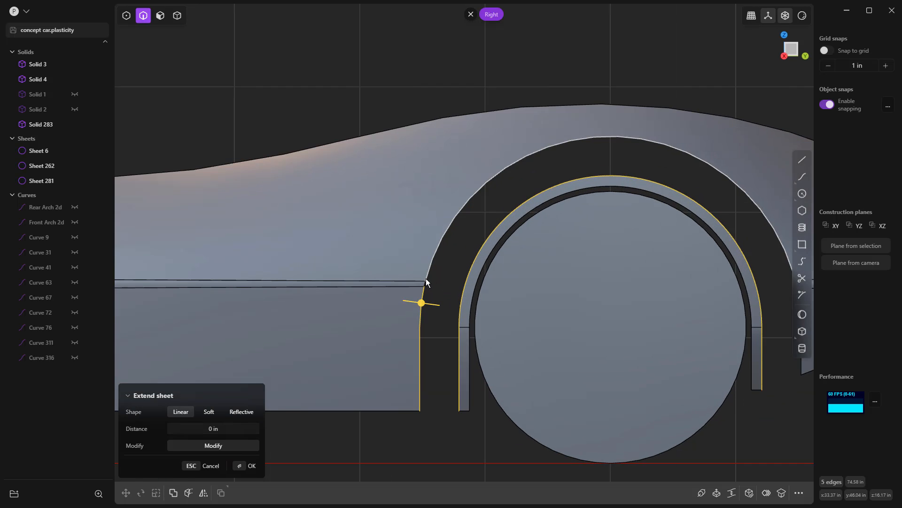
pyautogui.keyDown('shift'); pyautogui.click(426, 284); pyautogui.keyUp('shift')
pyautogui.keyDown('shift'); pyautogui.click(428, 277); pyautogui.keyUp('shift')
pyautogui.scroll(-5, 438, 219)
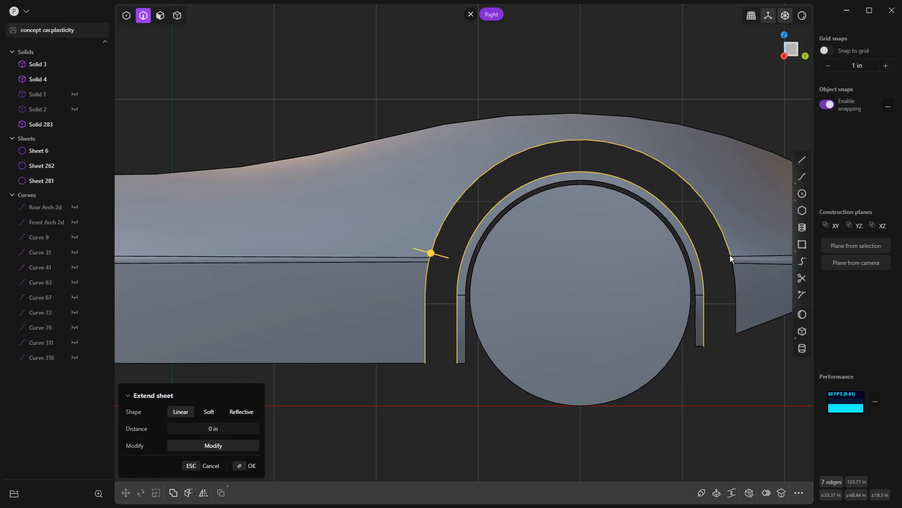
pyautogui.scroll(1, 744, 260)
pyautogui.scroll(3, 746, 262)
pyautogui.keyDown('shift'); pyautogui.click(723, 261); pyautogui.keyUp('shift')
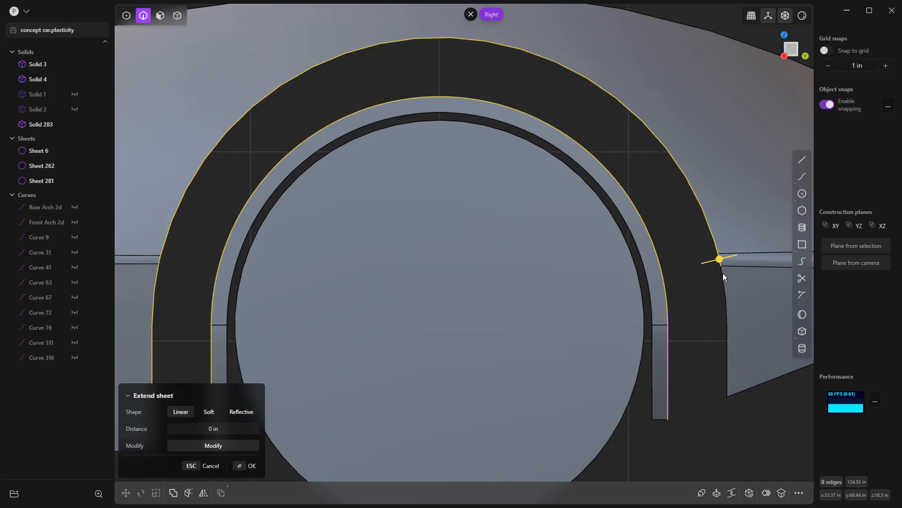
pyautogui.keyDown('shift'); pyautogui.click(727, 334); pyautogui.keyUp('shift')
pyautogui.scroll(-3, 689, 302)
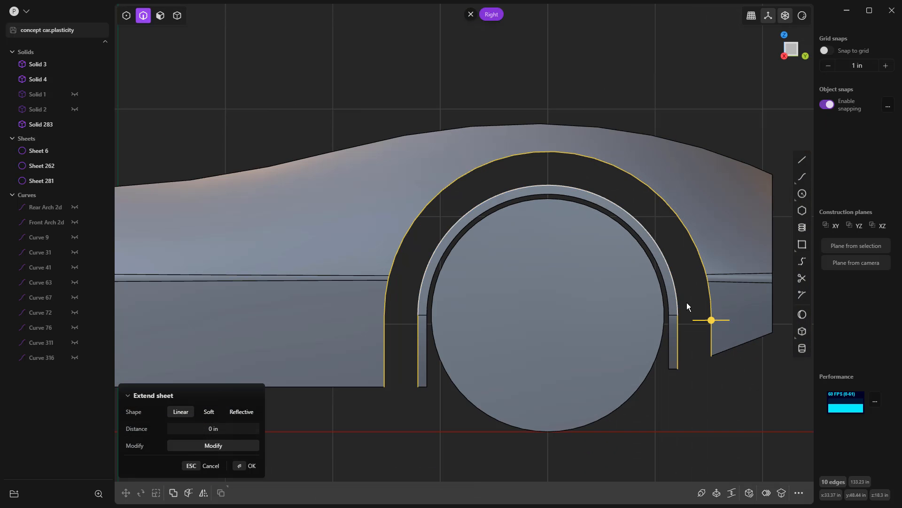
# Try to loft a surface between the body opening and the arch strip, changing the profiles' continuity to G0, and clear the edge selection
pyautogui.press('l')
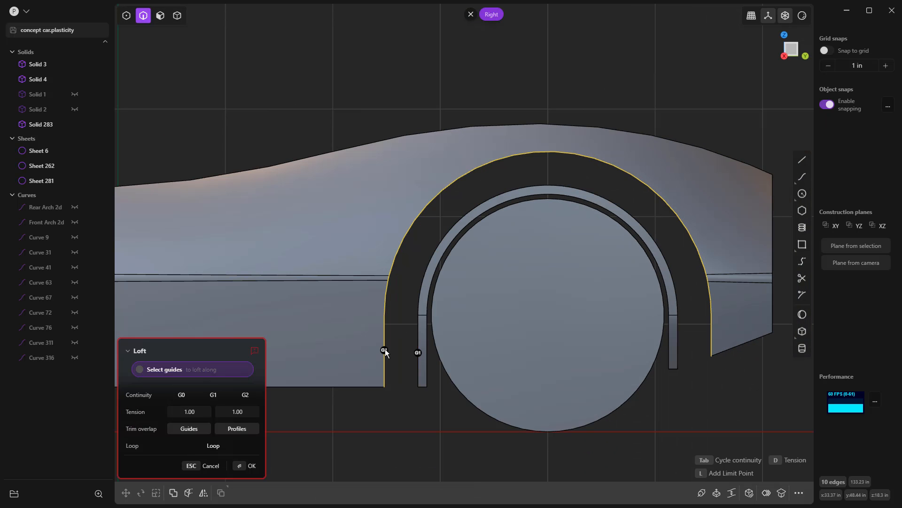
pyautogui.click(418, 353)
pyautogui.scroll(-2, 380, 352)
pyautogui.moveTo(380, 352)
pyautogui.mouseDown(button='middle')
pyautogui.moveTo(447, 351)
pyautogui.moveTo(395, 349)
pyautogui.mouseUp(button='middle')
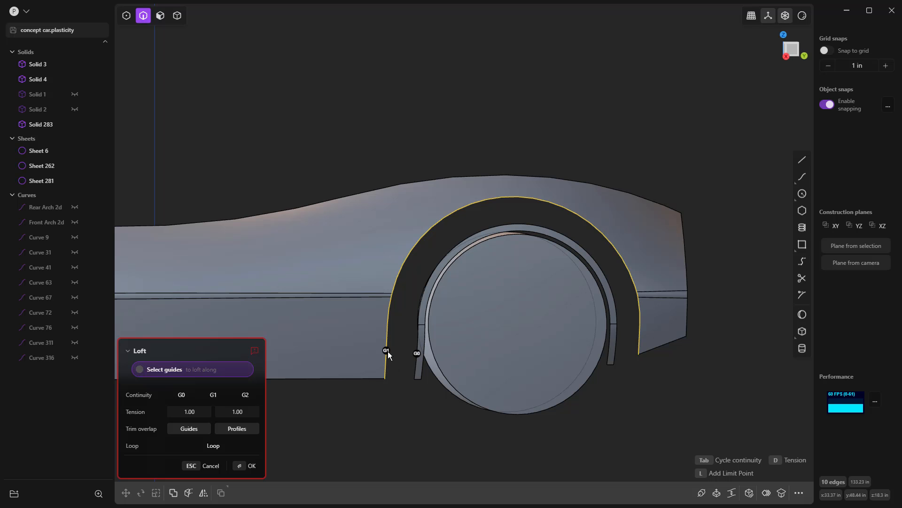
pyautogui.click(387, 351)
pyautogui.scroll(-2, 404, 348)
pyautogui.moveTo(408, 359); pyautogui.dragTo(379, 365, button='middle')
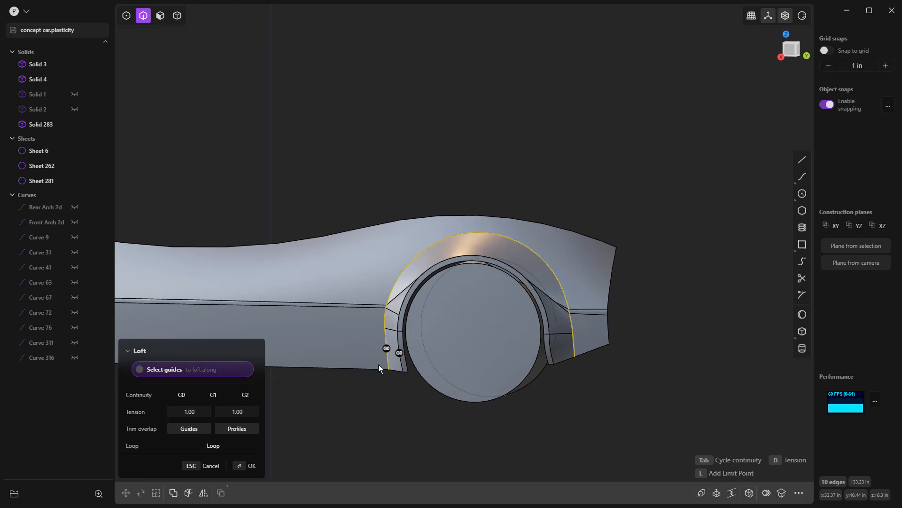
pyautogui.scroll(2, 392, 309)
pyautogui.scroll(4, 392, 309)
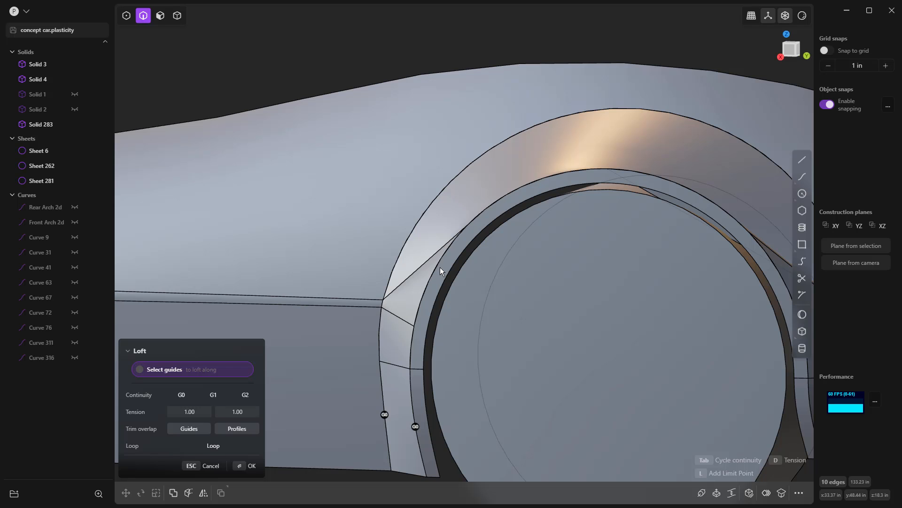
pyautogui.click(385, 414)
pyautogui.click(384, 414)
pyautogui.click(385, 414)
pyautogui.press('Return')
pyautogui.moveTo(373, 312); pyautogui.dragTo(453, 268, button='middle')
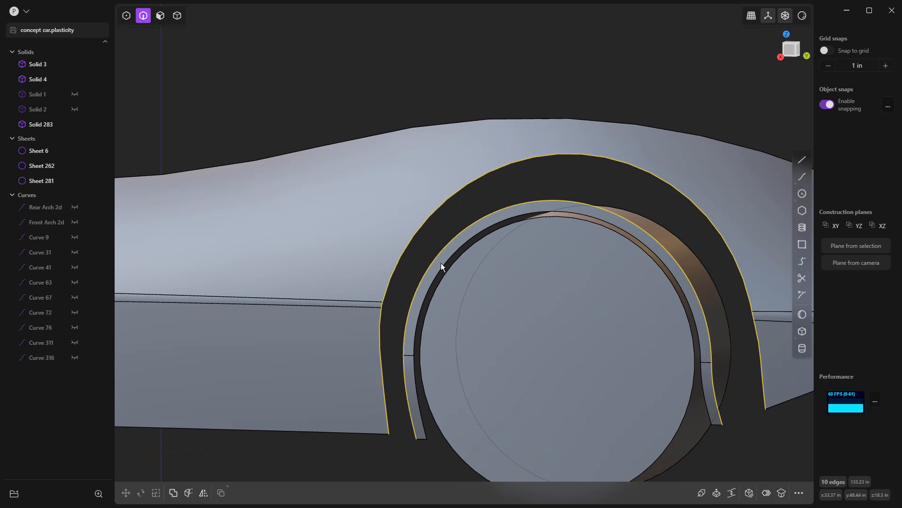
pyautogui.press('Escape')
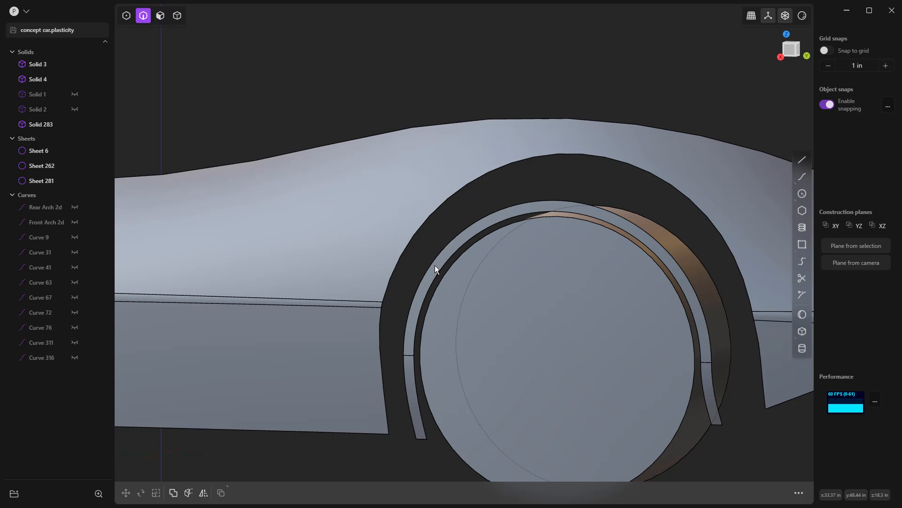
# Draw a line across the rear wheel opening in the right view, connecting the ends of the body's upper crease edge
pyautogui.press('5')
pyautogui.press('KP_3')
pyautogui.scroll(-2, 386, 265)
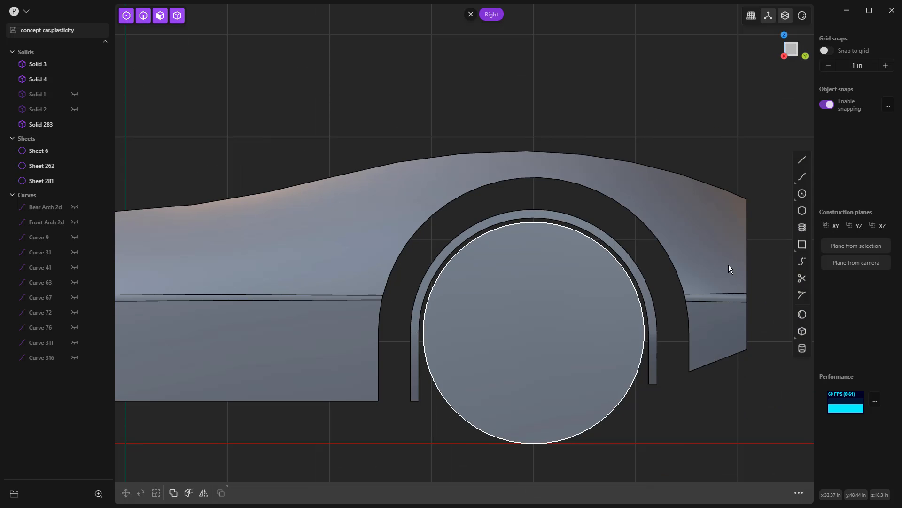
pyautogui.click(803, 160)
pyautogui.click(385, 294)
pyautogui.click(685, 294)
pyautogui.press('Return')
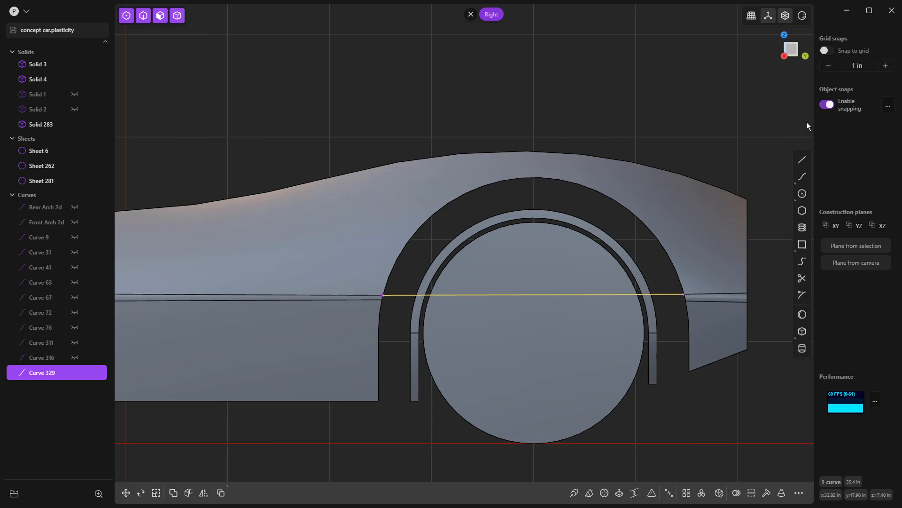
# Draw a second line across the opening, connecting the ends of the body's lower crease edge
pyautogui.click(803, 159)
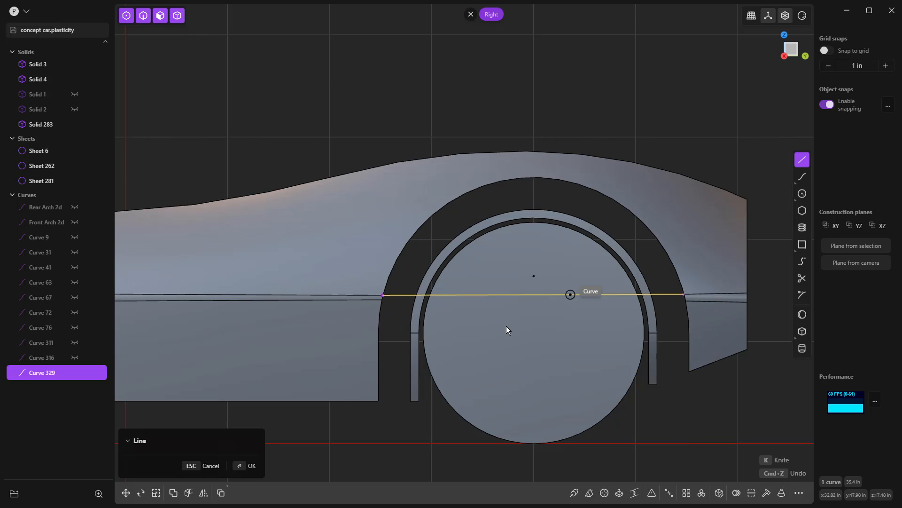
pyautogui.click(383, 305)
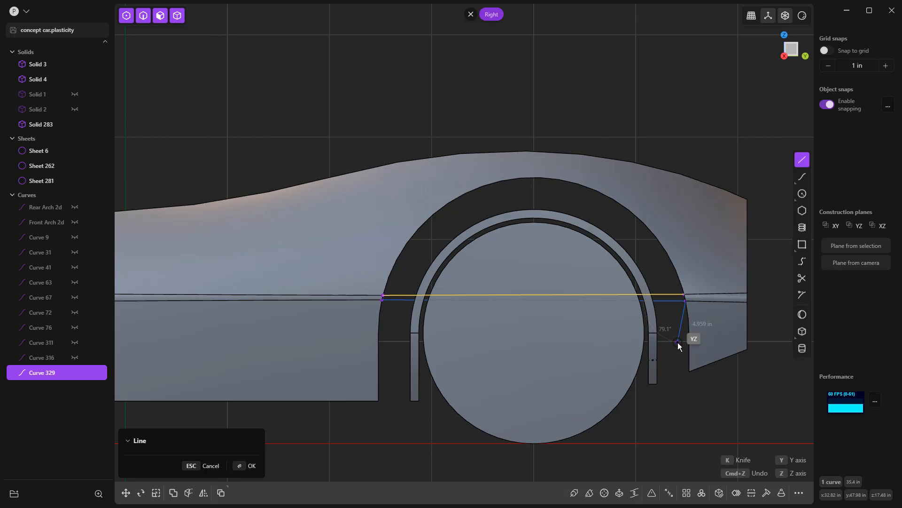
pyautogui.click(685, 306)
pyautogui.scroll(2, 666, 306)
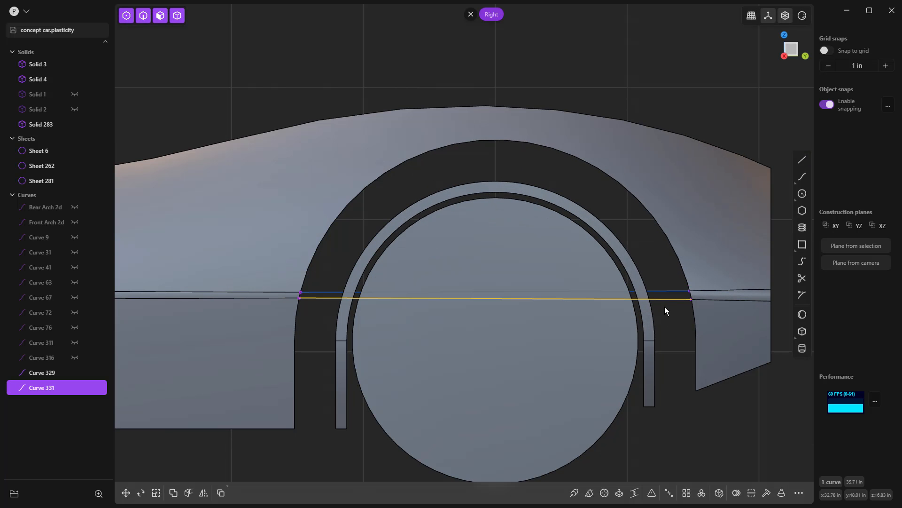
# Imprint the lower and upper crease lines onto the rear wheel arch strip
pyautogui.press('i')
pyautogui.click(648, 319)
pyautogui.rightClick(673, 332)
pyautogui.click(669, 291)
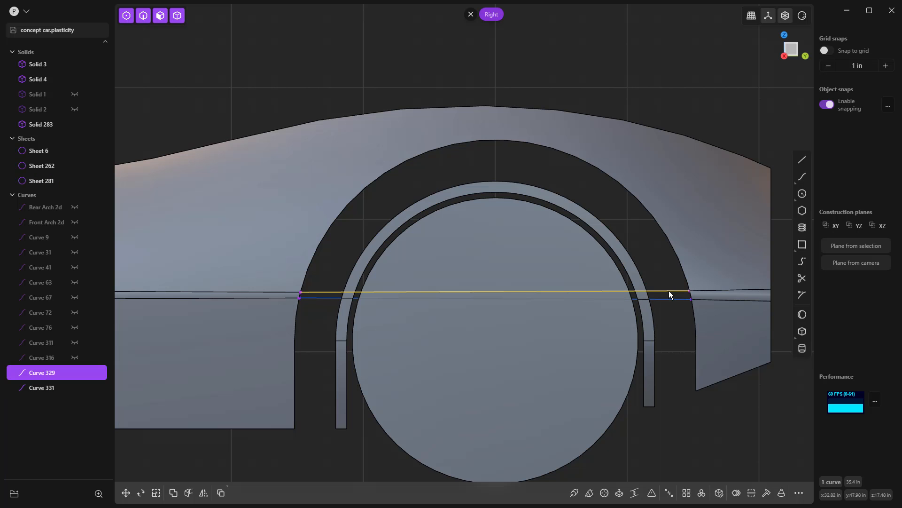
pyautogui.press('i')
pyautogui.click(636, 275)
pyautogui.rightClick(650, 263)
# Delete the two construction lines crossing the wheel opening
pyautogui.click(661, 290)
pyautogui.press('Delete')
pyautogui.click(664, 298)
pyautogui.press('Delete')
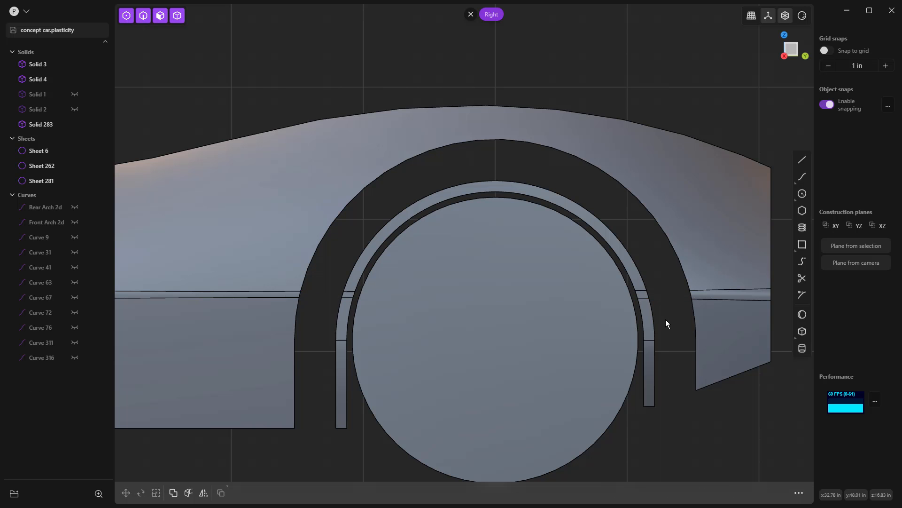
# Try to bridge the front end of the body's upper crease to the arch strip's imprinted edge, setting the curve's T values to 0.00
pyautogui.scroll(2, 301, 289)
pyautogui.scroll(1, 315, 297)
pyautogui.moveTo(318, 299); pyautogui.dragTo(352, 276, button='middle')
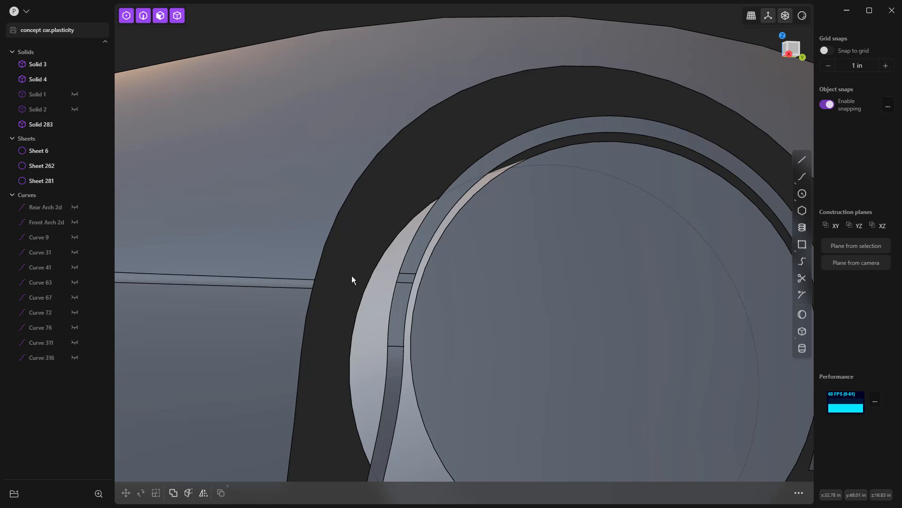
pyautogui.click(803, 261)
pyautogui.scroll(3, 329, 271)
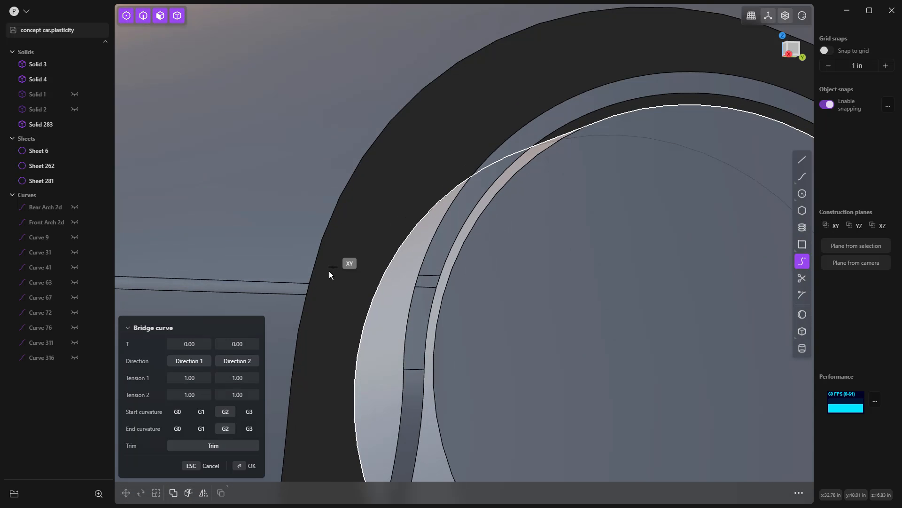
pyautogui.click(300, 281)
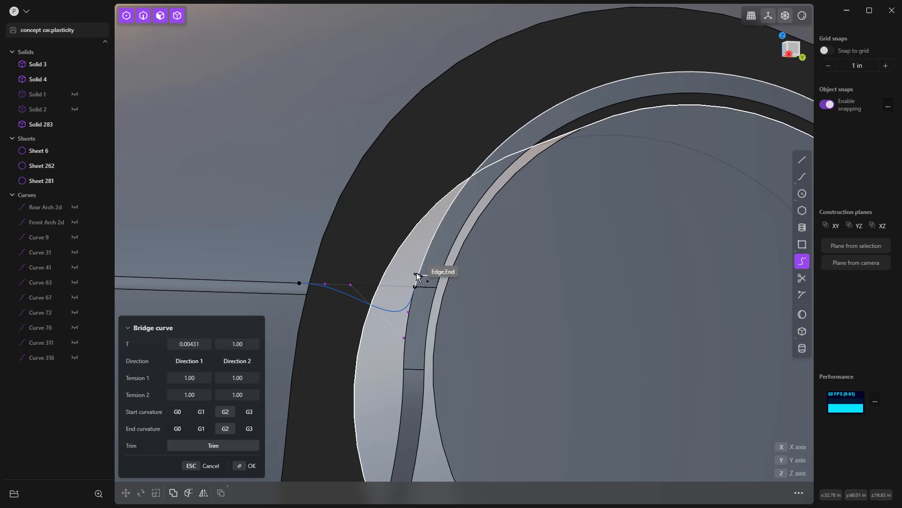
pyautogui.scroll(2, 423, 272)
pyautogui.click(428, 276)
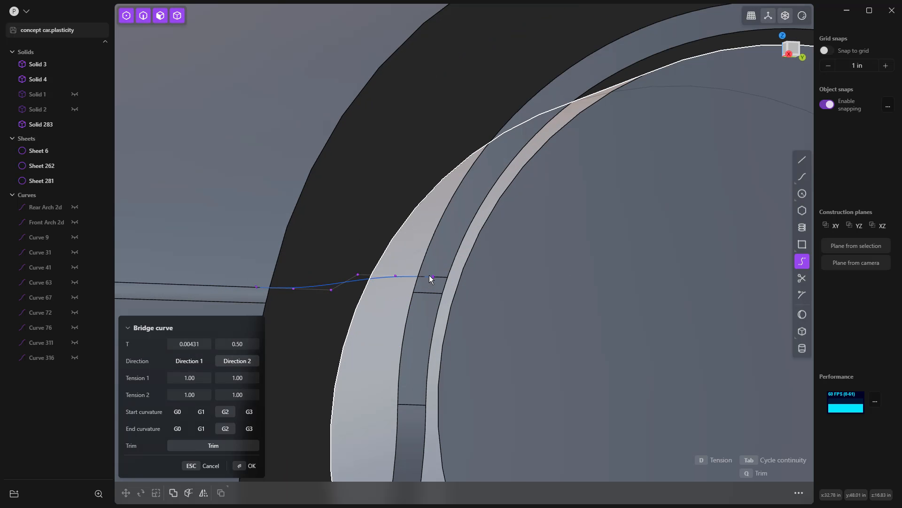
pyautogui.moveTo(237, 343); pyautogui.dragTo(177, 343)
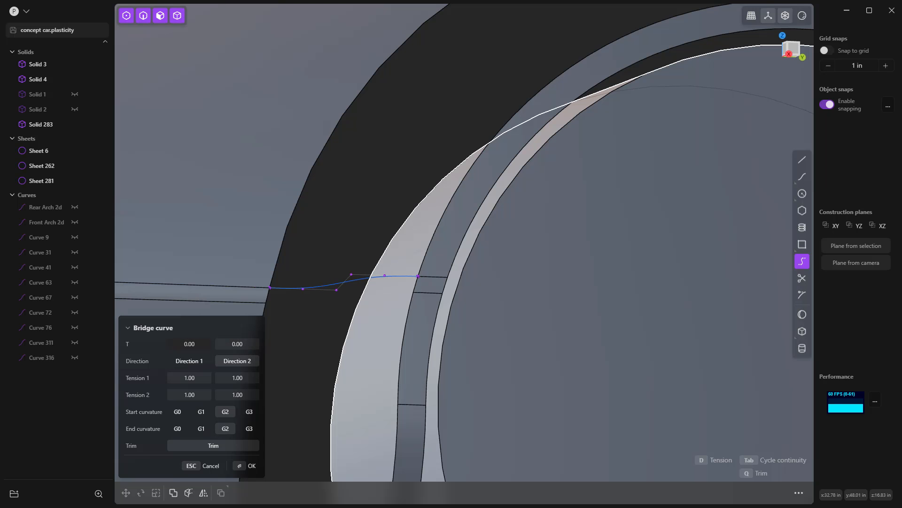
# Try G0 end curvature on the bridge curve, with start curvature set first to G1 and finally to G0
pyautogui.click(178, 430)
pyautogui.click(178, 431)
pyautogui.moveTo(379, 377); pyautogui.dragTo(399, 346, button='middle')
pyautogui.moveTo(464, 229); pyautogui.dragTo(475, 174, button='middle')
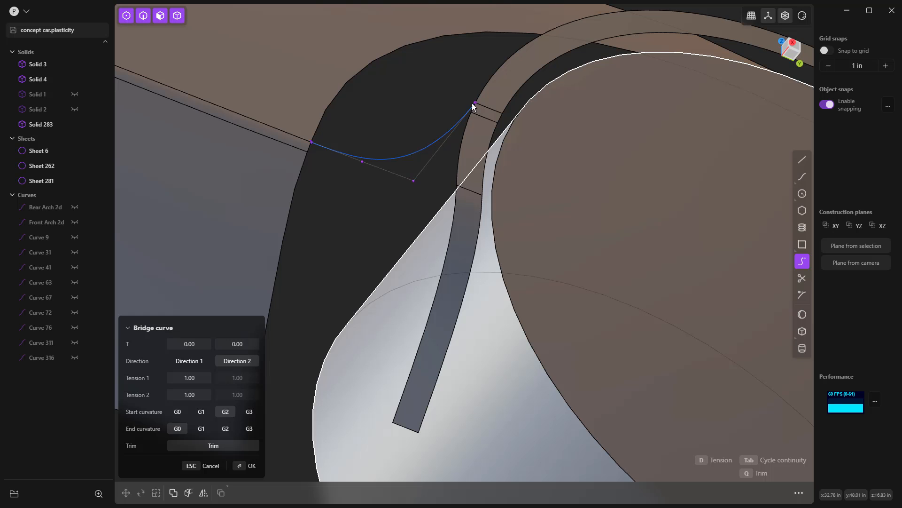
pyautogui.click(201, 412)
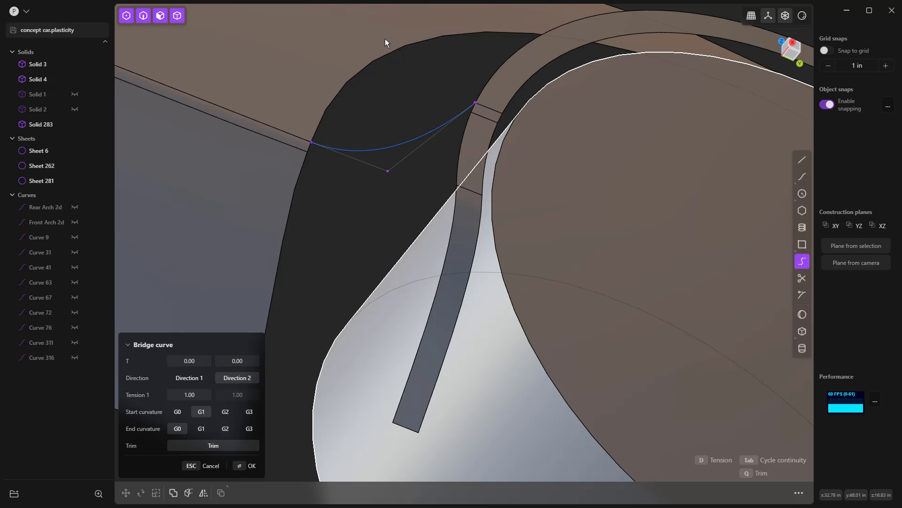
pyautogui.moveTo(361, 80); pyautogui.dragTo(314, 152, button='middle')
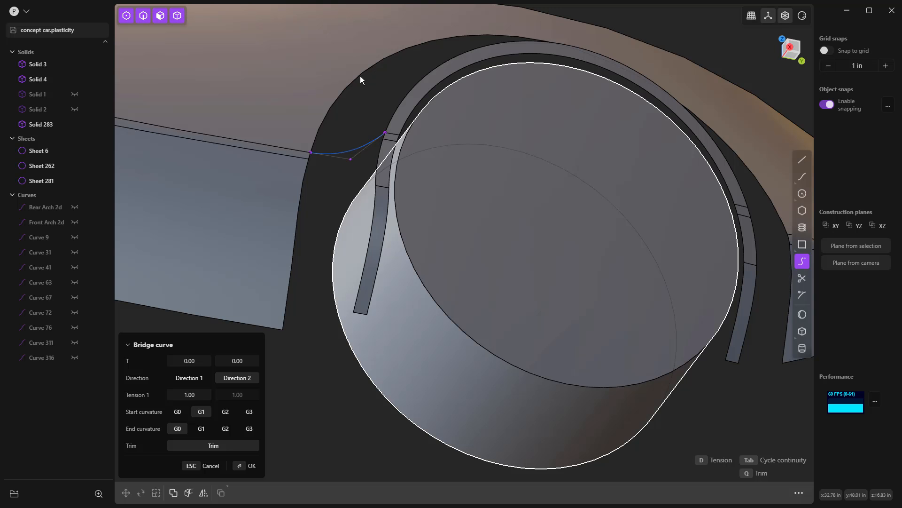
pyautogui.moveTo(360, 75); pyautogui.dragTo(359, 189, button='middle')
pyautogui.click(177, 411)
pyautogui.moveTo(354, 268); pyautogui.dragTo(334, 357, button='middle')
pyautogui.press('Return')
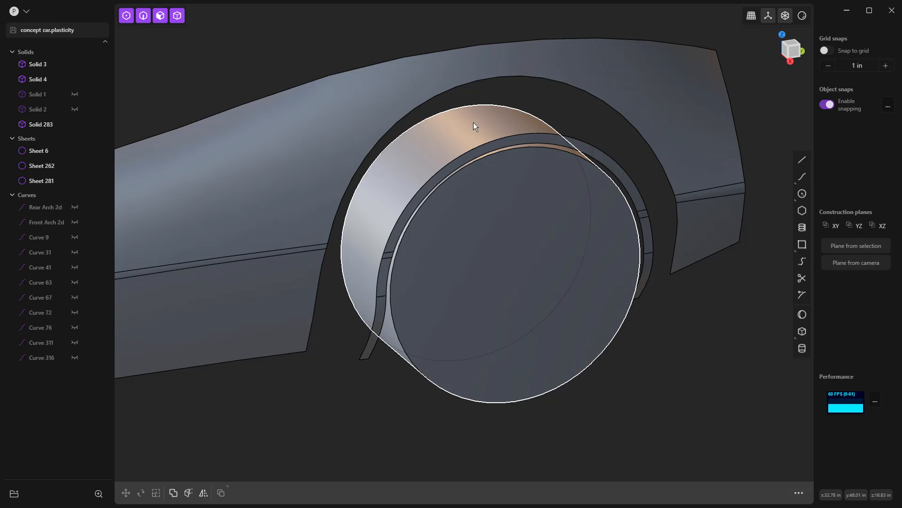
# Draw a vertical line in the right view from the arch strip's top centre on its inner edge to above the body
pyautogui.press('KP_3')
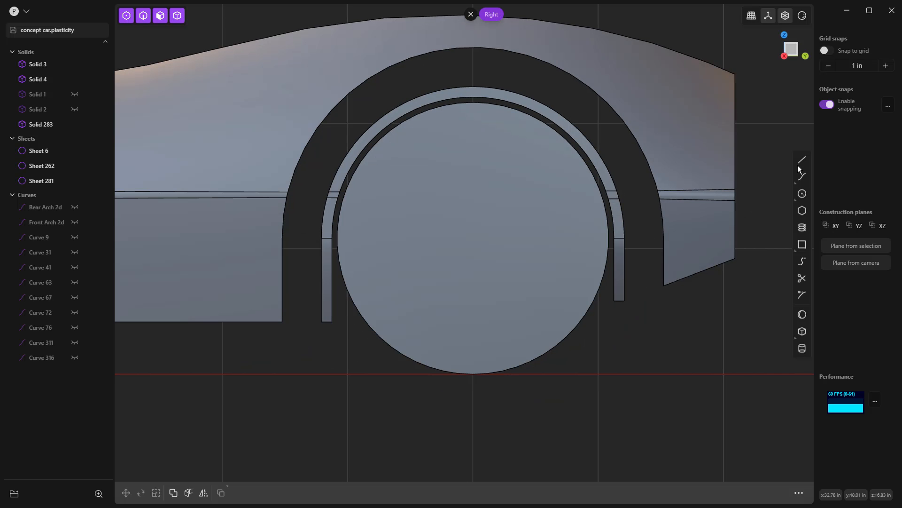
pyautogui.click(801, 160)
pyautogui.keyDown('shift'); pyautogui.moveTo(527, 81); pyautogui.dragTo(523, 187, button='middle'); pyautogui.keyUp('shift')
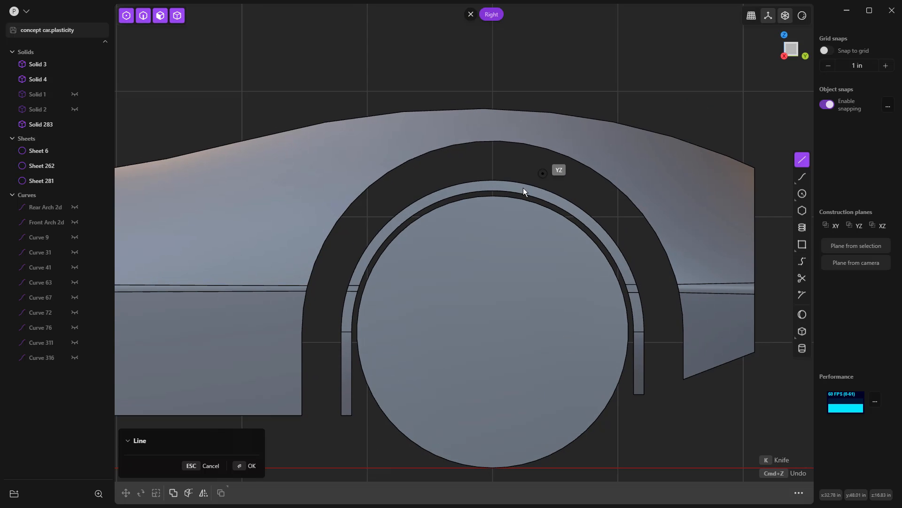
pyautogui.click(493, 190)
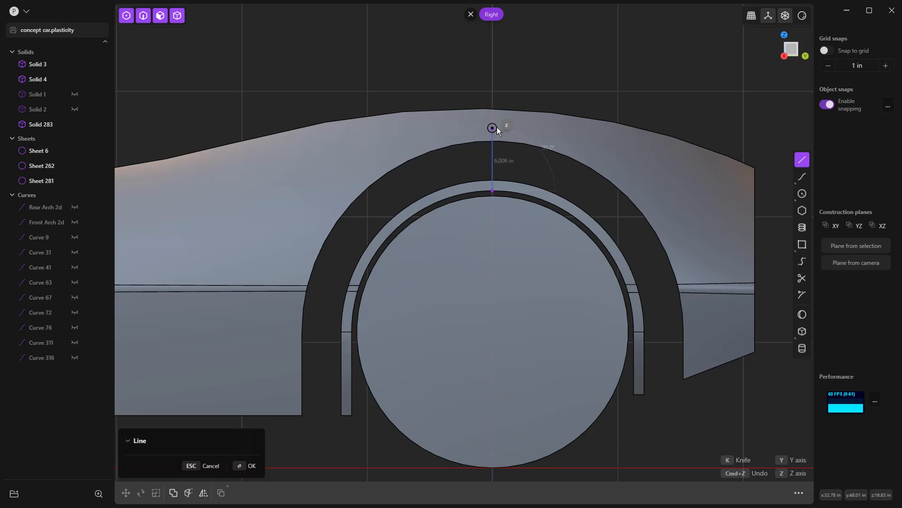
pyautogui.click(505, 86)
# Imprint the vertical line onto the body side and the arch strip, and delete the source line
pyautogui.press('i')
pyautogui.click(548, 125)
pyautogui.rightClick(565, 76)
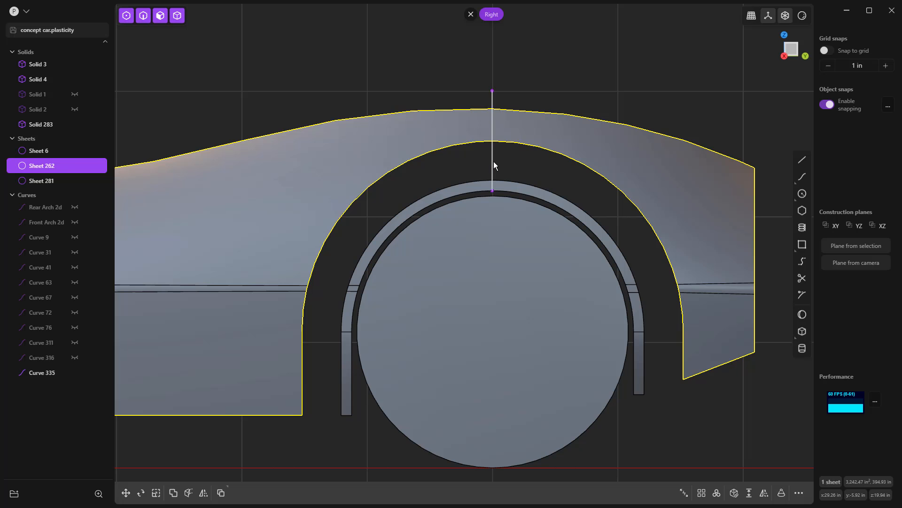
pyautogui.click(492, 161)
pyautogui.press('i')
pyautogui.rightClick(519, 172)
pyautogui.click(491, 149)
pyautogui.press('x')
# Draw a line from the imprinted split at the top of the body opening to the matching split on the arch strip's outer edge
pyautogui.moveTo(506, 185); pyautogui.dragTo(543, 177, button='middle')
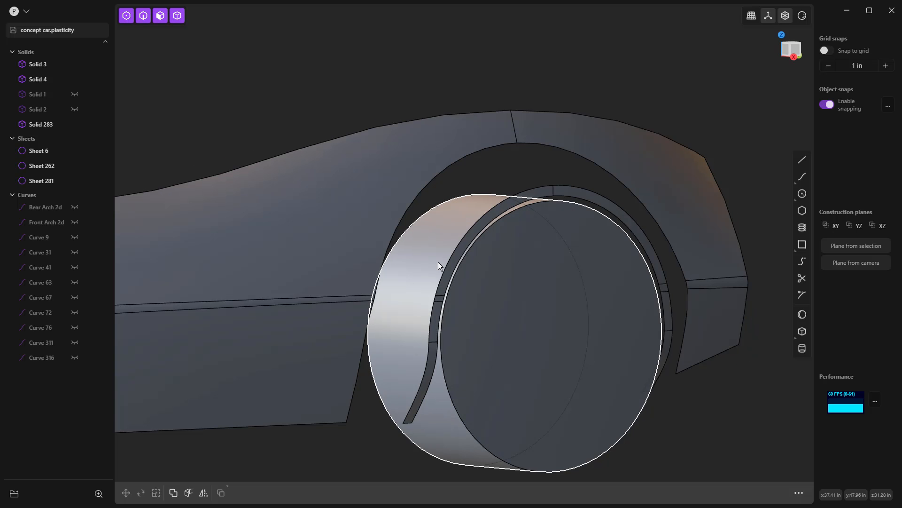
pyautogui.click(802, 160)
pyautogui.scroll(3, 536, 162)
pyautogui.click(514, 145)
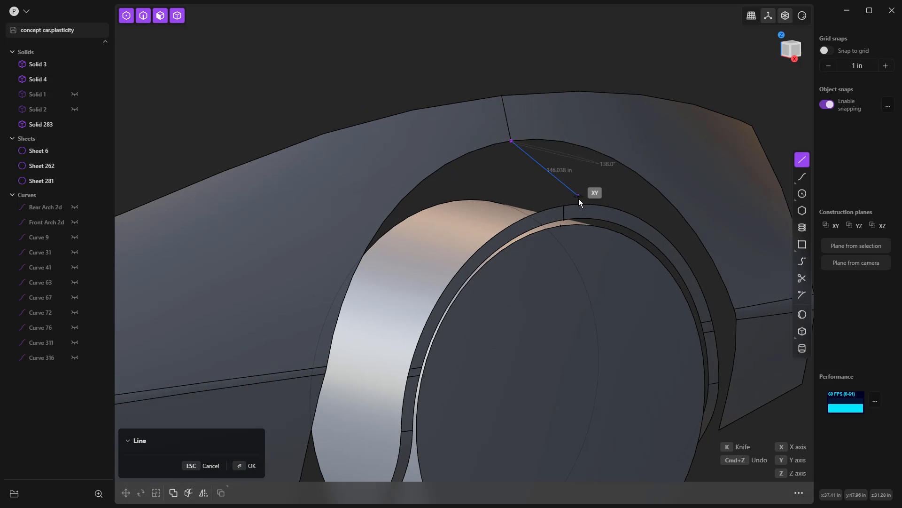
pyautogui.click(570, 203)
pyautogui.scroll(-2, 470, 198)
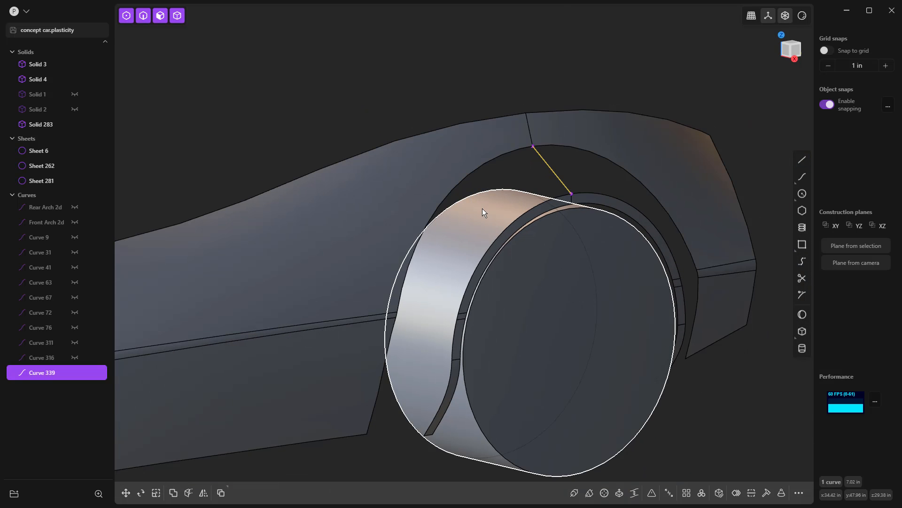
# Draw a line from the crease's upper corner on the front of the body opening to the matching split on the arch strip's outer edge
pyautogui.moveTo(483, 207); pyautogui.dragTo(482, 202, button='middle')
pyautogui.hotkey('shift', 'a')
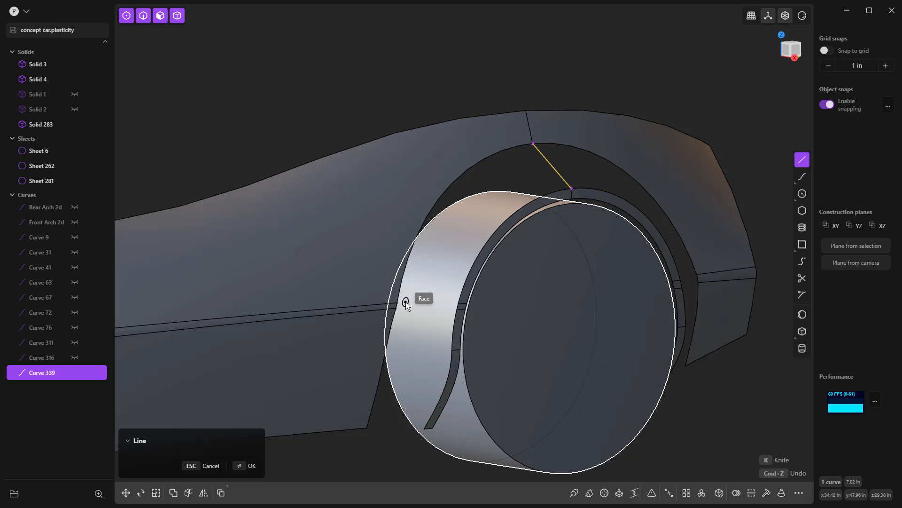
pyautogui.scroll(3, 402, 301)
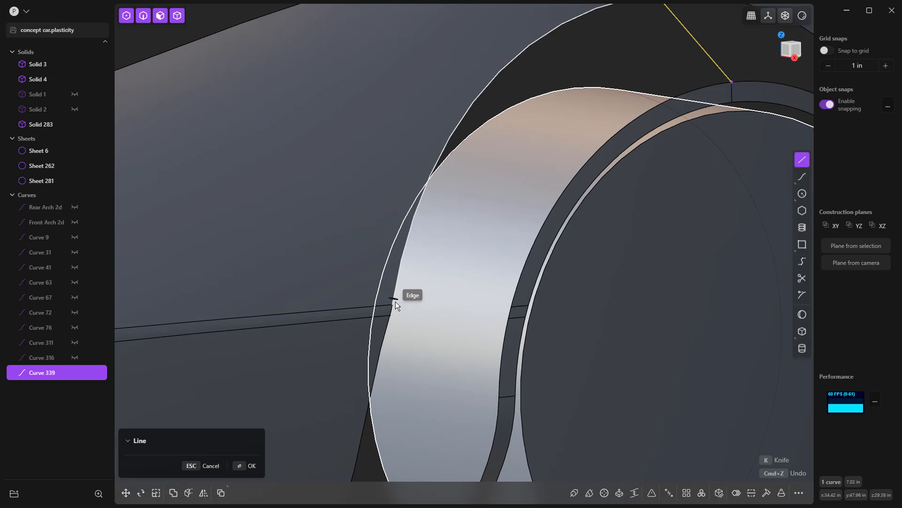
pyautogui.click(394, 304)
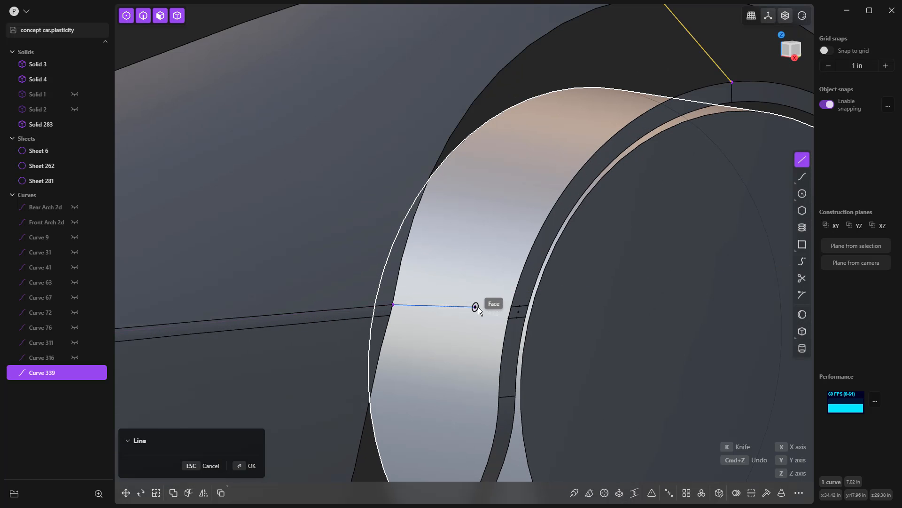
pyautogui.click(509, 305)
pyautogui.scroll(-4, 511, 255)
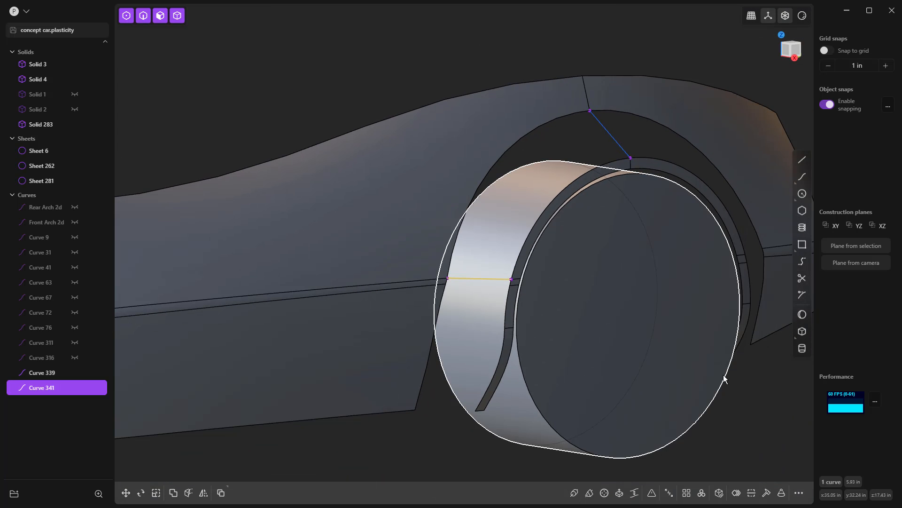
# Rebuild both connecting lines between the body and the arch strip, using the Refit method with a tolerance of 0.001
pyautogui.click(736, 492)
pyautogui.press('Return')
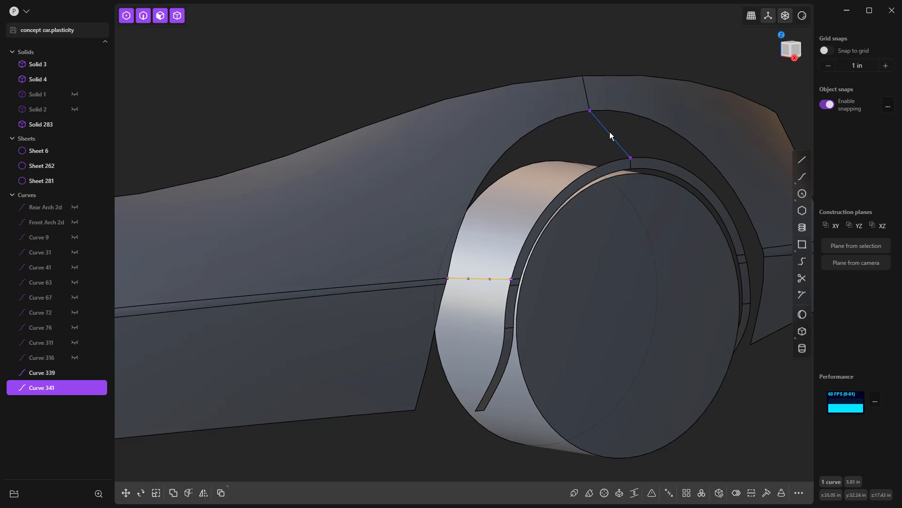
pyautogui.click(610, 132)
pyautogui.click(766, 493)
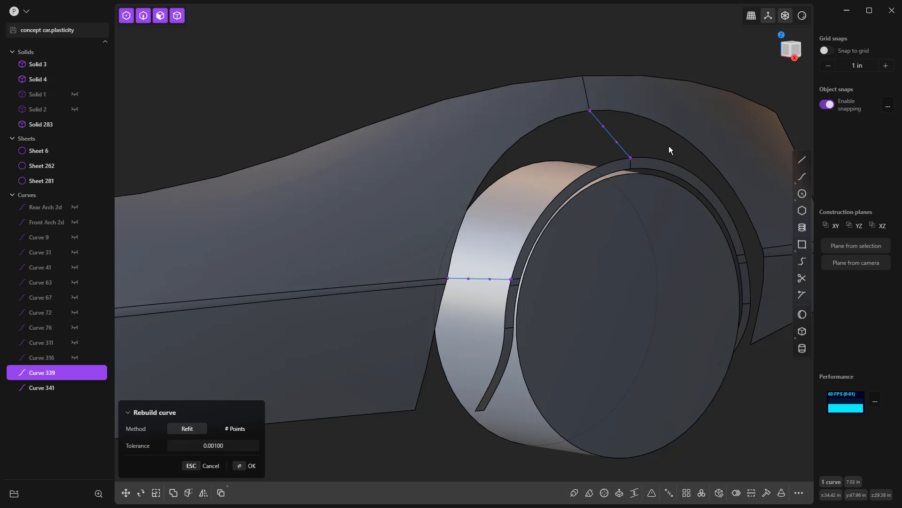
pyautogui.press('Return')
# Bow the top connecting curve outward in the back view by moving its two middle control points about 0.66 in along X and 0.84 in along Z
pyautogui.scroll(-2, 652, 147)
pyautogui.click(598, 149)
pyautogui.moveTo(589, 152); pyautogui.dragTo(630, 148, button='middle')
pyautogui.scroll(3, 621, 129)
pyautogui.moveTo(592, 117); pyautogui.dragTo(656, 149)
pyautogui.moveTo(585, 154); pyautogui.dragTo(505, 160, button='middle')
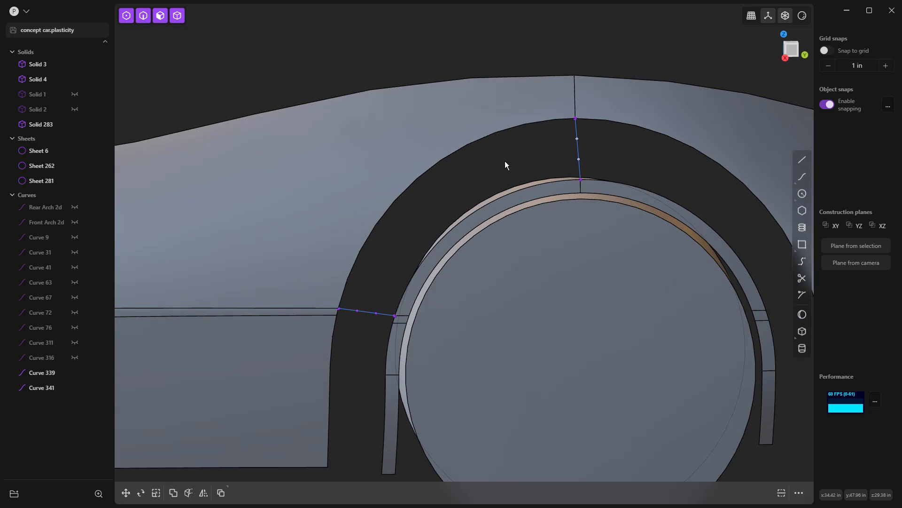
pyautogui.press('ctrl+KP_1')
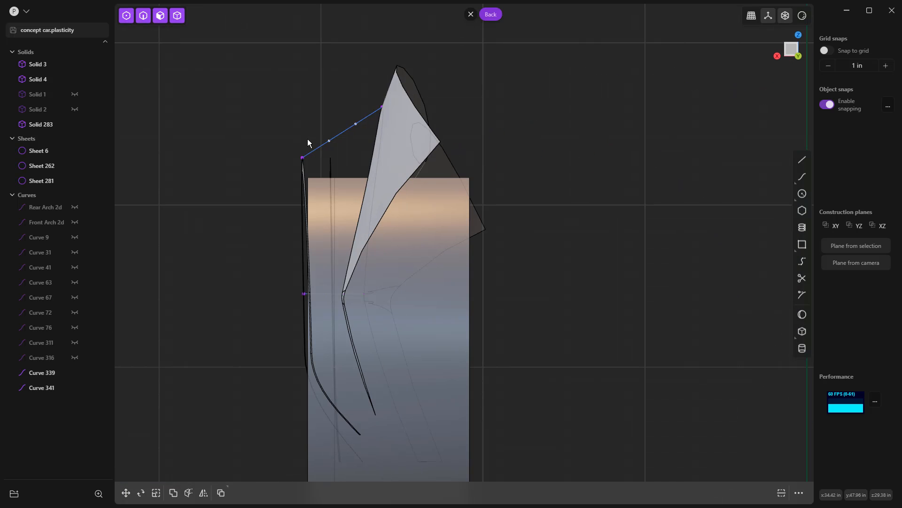
pyautogui.press('g')
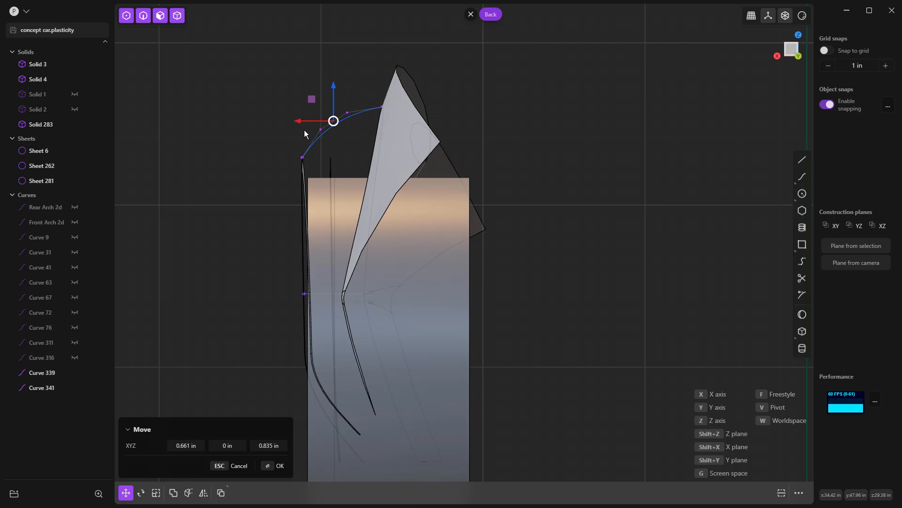
pyautogui.click(302, 128)
pyautogui.rightClick(345, 142)
# Bow the crease-level connecting curve in the top view by moving its two middle control points about 0.45 in along X and -0.5 in along Y
pyautogui.moveTo(345, 143); pyautogui.dragTo(459, 298, button='middle')
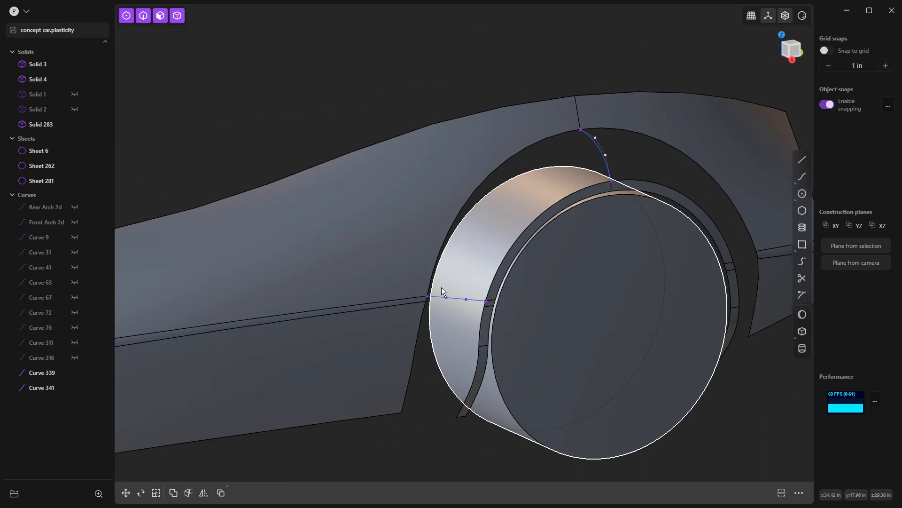
pyautogui.press('7')
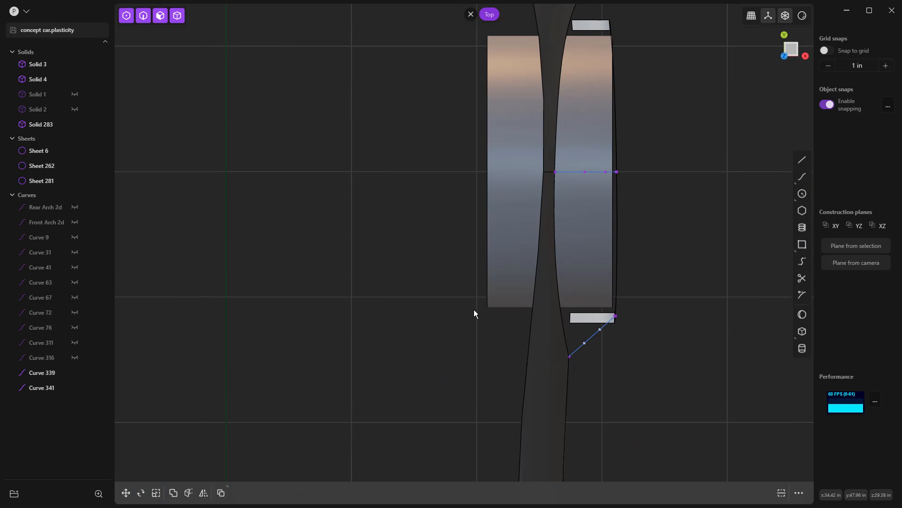
pyautogui.press('g')
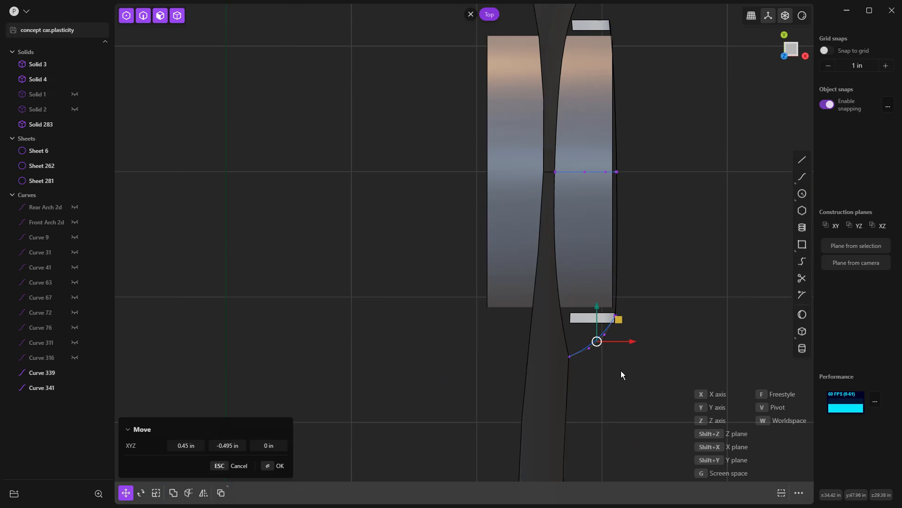
pyautogui.click(622, 372)
pyautogui.moveTo(632, 389); pyautogui.dragTo(558, 269, button='middle')
pyautogui.click(528, 173)
pyautogui.moveTo(529, 173); pyautogui.dragTo(526, 162, button='middle')
# Loft between the front upper edge of the body opening and the arch strip's outer edge, with G0 continuity at both edges
pyautogui.press('2')
pyautogui.scroll(3, 521, 154)
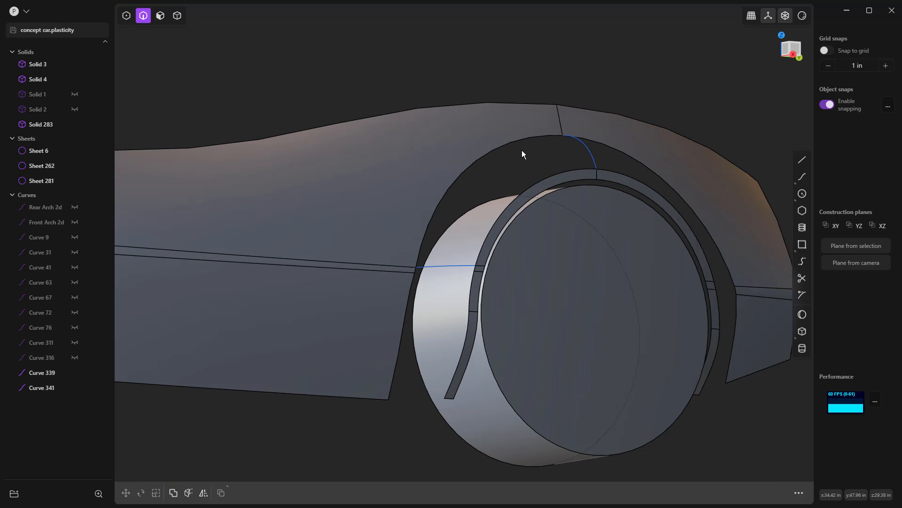
pyautogui.click(527, 140)
pyautogui.click(571, 167)
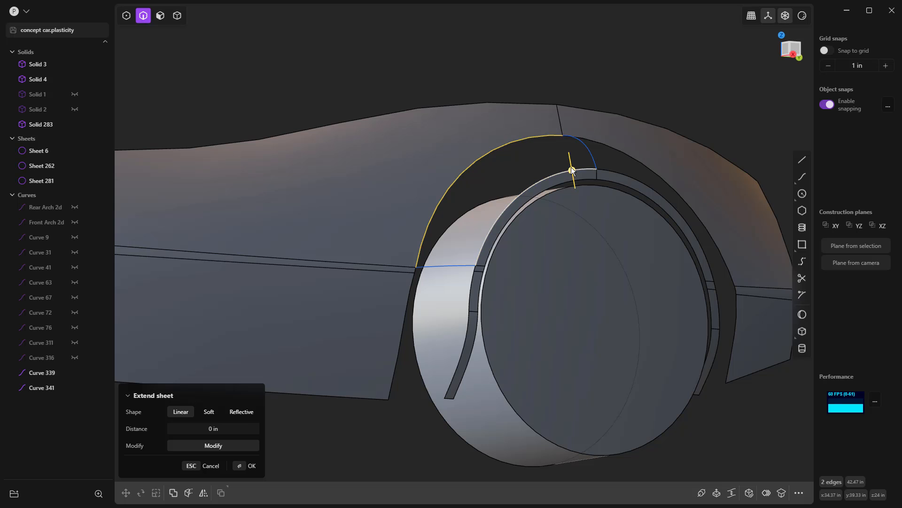
pyautogui.press('l')
pyautogui.click(467, 169)
pyautogui.click(467, 169)
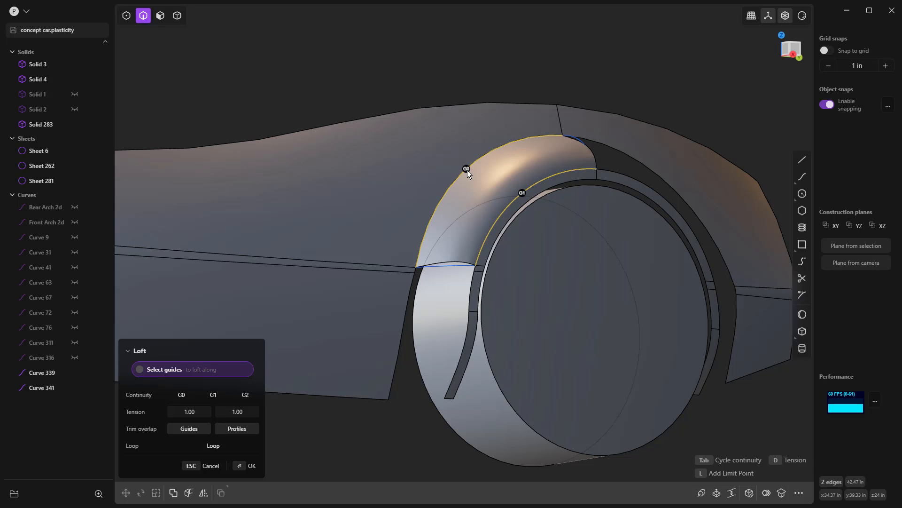
pyautogui.click(521, 193)
pyautogui.click(522, 193)
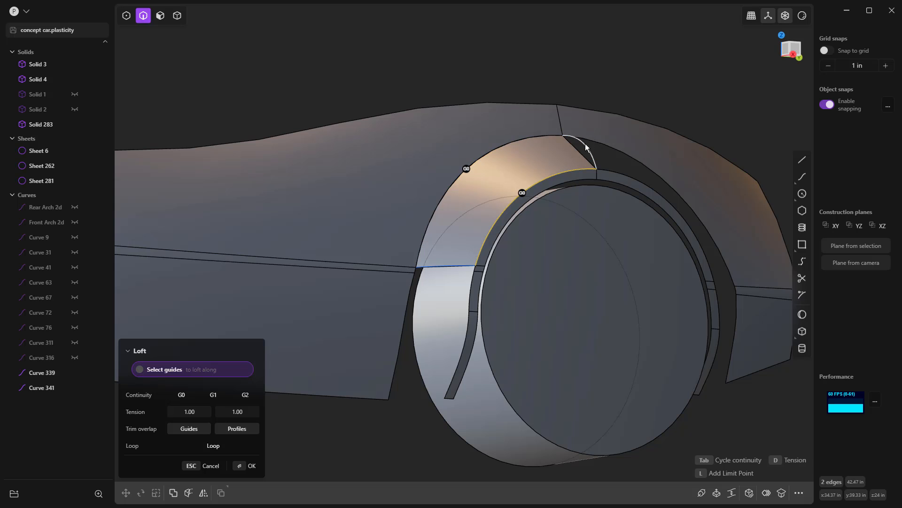
# Use the top and crease-level connecting curves as guides for the loft and finish it
pyautogui.click(585, 141)
pyautogui.click(460, 266)
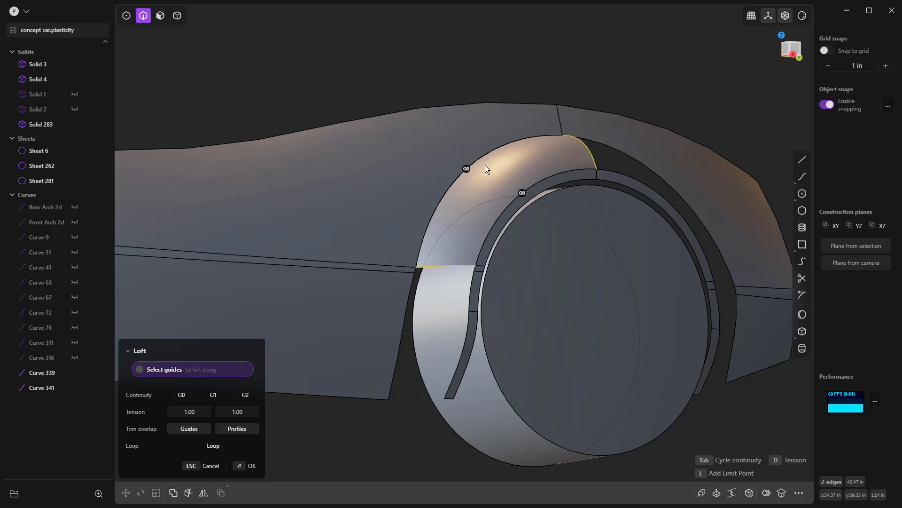
pyautogui.press('Return')
pyautogui.moveTo(545, 83); pyautogui.dragTo(586, 88, button='middle')
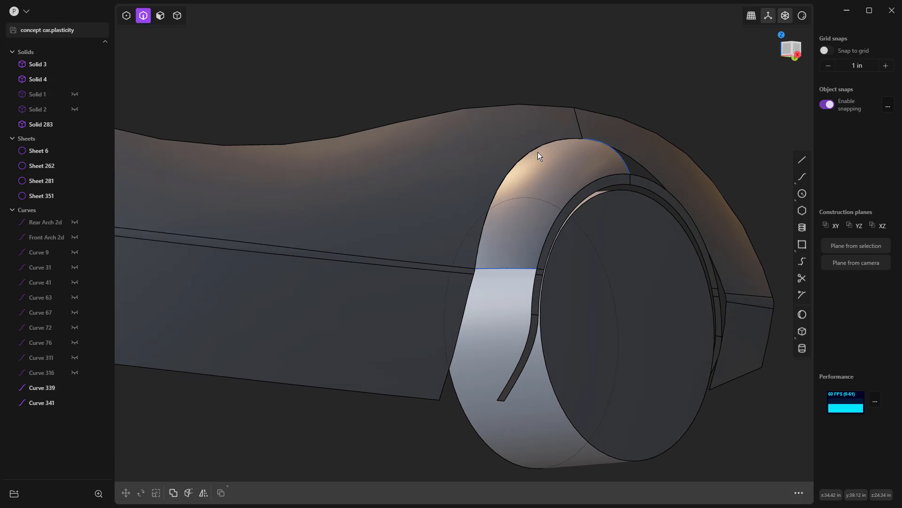
# Delete the two connecting curves at the ends of the lofted arch surface
pyautogui.click(515, 267)
pyautogui.press('Delete')
pyautogui.click(622, 158)
pyautogui.press('Delete')
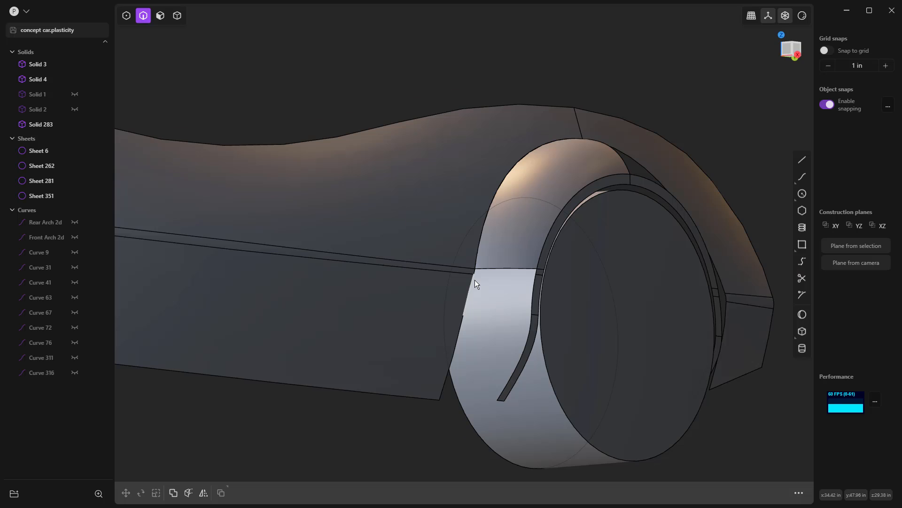
# Draw a line from the crease's lower corner on the body opening to the matching split on the arch strip's outer edge
pyautogui.scroll(5, 474, 280)
pyautogui.press('l')
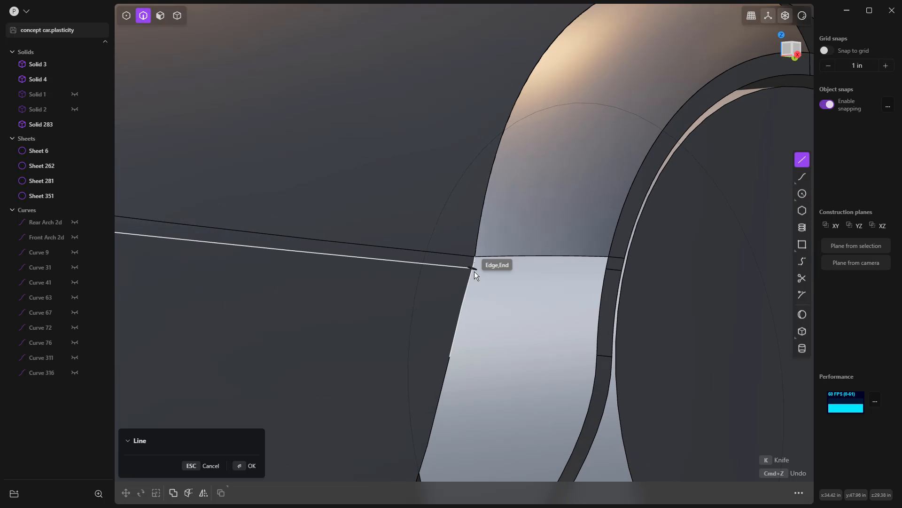
pyautogui.click(473, 268)
pyautogui.click(606, 268)
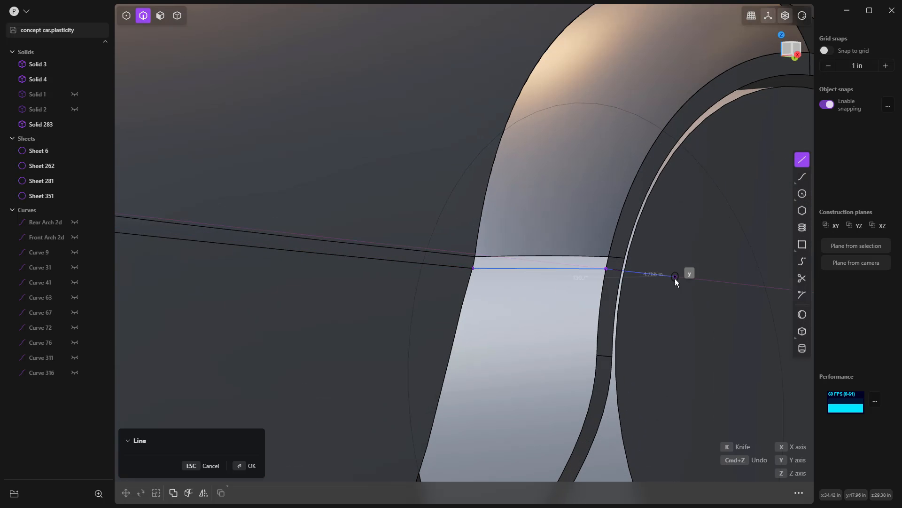
pyautogui.moveTo(540, 280); pyautogui.dragTo(557, 265, button='middle')
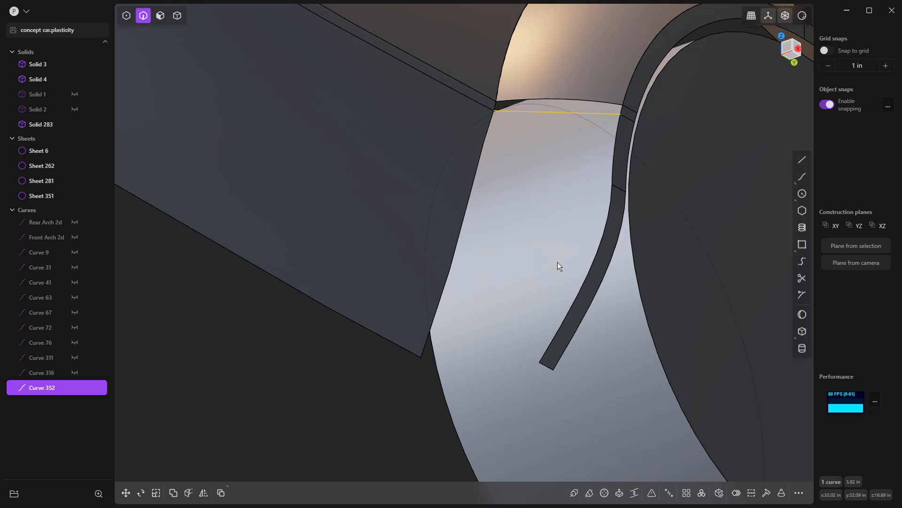
# Rebuild the line at the crease's lower corner, using the Refit method with a tolerance of 0.001
pyautogui.click(766, 492)
pyautogui.scroll(-3, 693, 272)
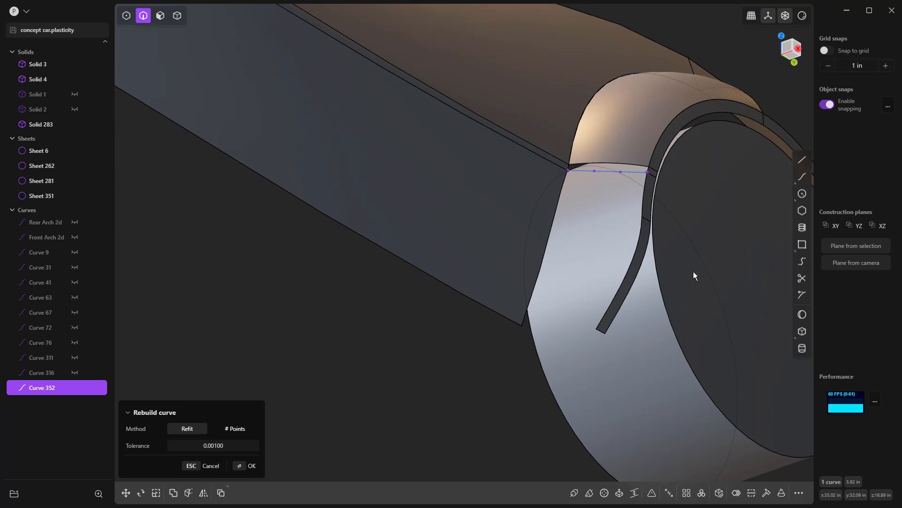
pyautogui.press('KP_3')
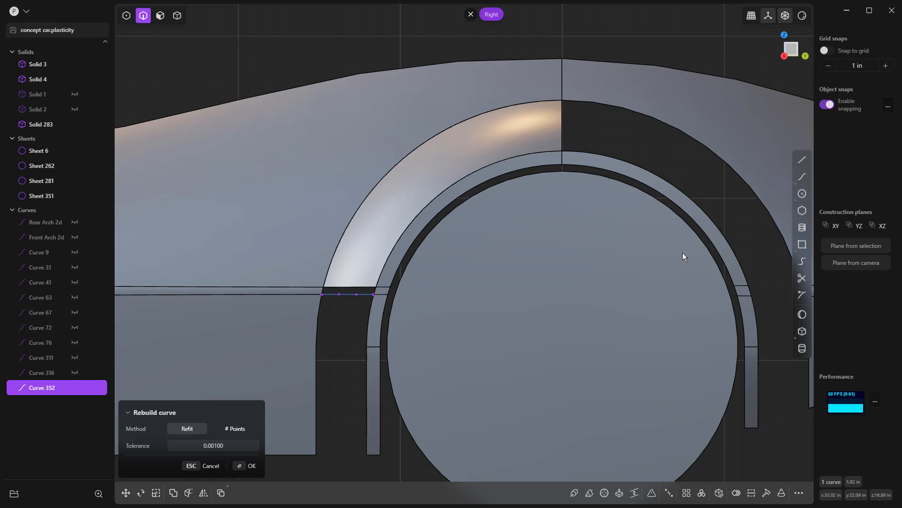
pyautogui.press('ctrl+KP_7')
pyautogui.keyDown('shift'); pyautogui.moveTo(512, 197); pyautogui.dragTo(583, 435, button='middle'); pyautogui.keyUp('shift')
pyautogui.scroll(5, 409, 214)
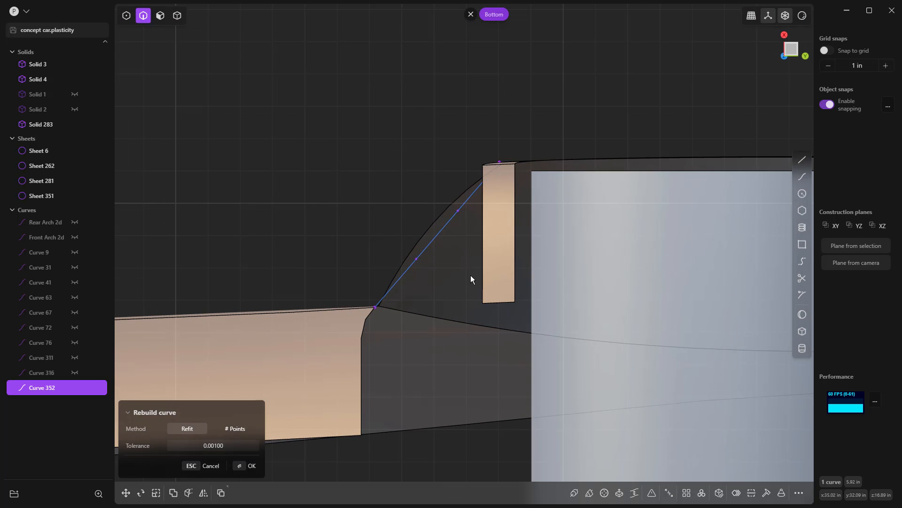
pyautogui.press('Return')
# Bow the rebuilt crease curve in the bottom view by moving its two middle control points about 0.54 in along X and -0.29 in along Y
pyautogui.moveTo(386, 163); pyautogui.dragTo(468, 291)
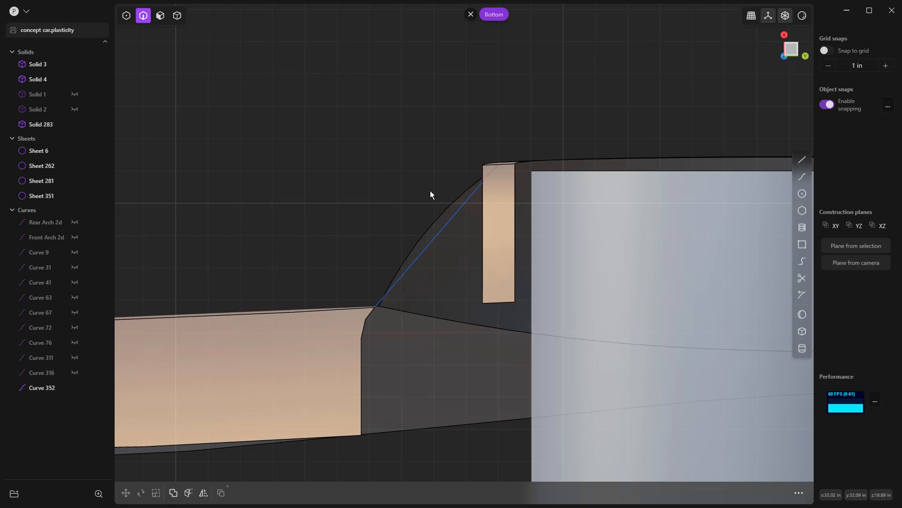
pyautogui.press('1')
pyautogui.press('3')
pyautogui.press('4')
pyautogui.moveTo(373, 176); pyautogui.dragTo(481, 284)
pyautogui.press('g')
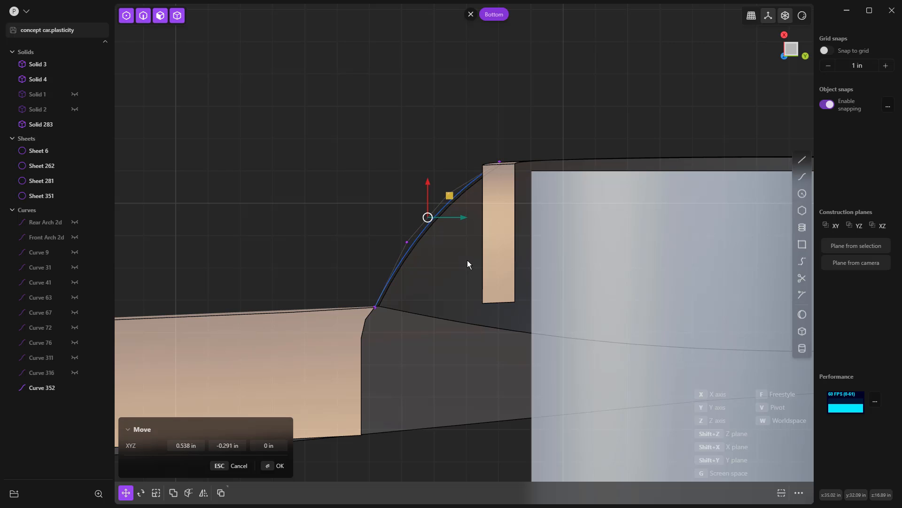
pyautogui.click(416, 158)
pyautogui.scroll(-2, 416, 154)
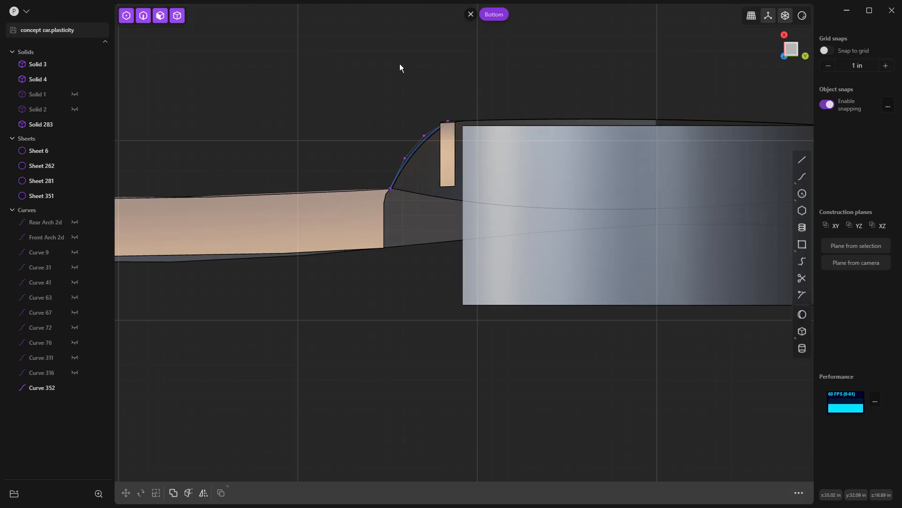
pyautogui.moveTo(399, 64); pyautogui.dragTo(437, 151, button='middle')
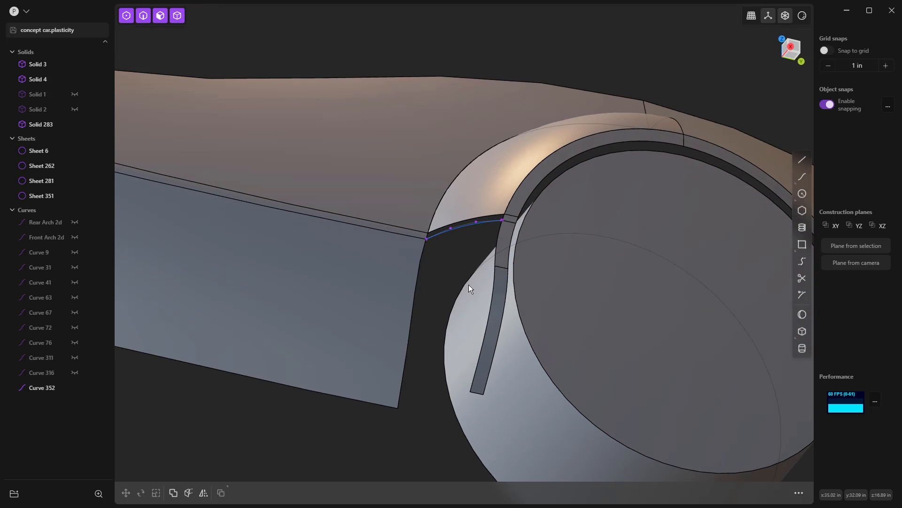
# Draw a line from the body opening's bottom front corner to the outer corner at the arch strip's lower end, and rebuild it
pyautogui.click(802, 161)
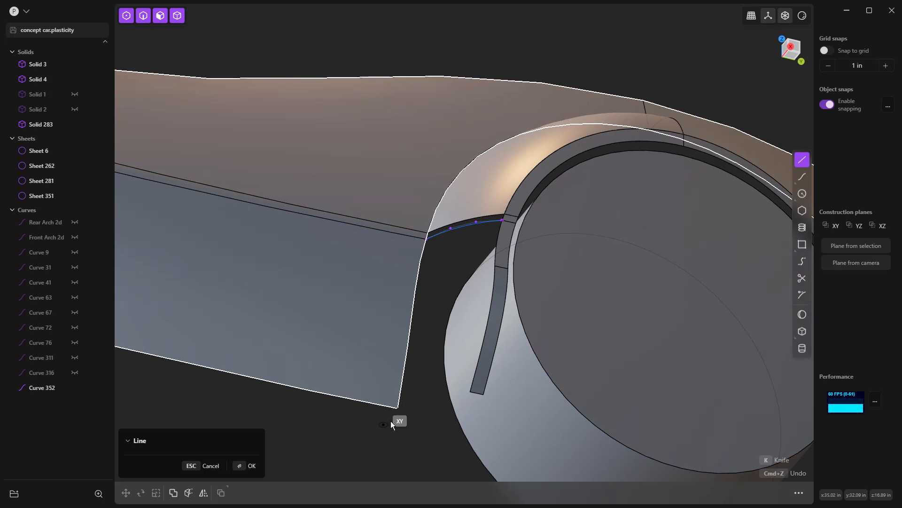
pyautogui.click(398, 408)
pyautogui.click(471, 391)
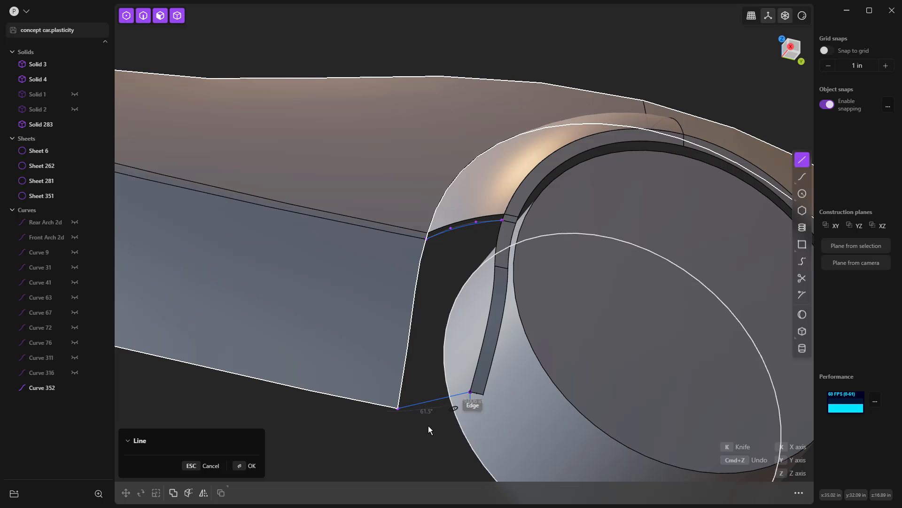
pyautogui.press('Return')
pyautogui.click(781, 495)
pyautogui.press('Return')
# Bow the bottom connecting curve in the bottom view by moving its two middle control points about 0.36 in along X and -0.27 in along Y
pyautogui.press('ctrl+KP_7')
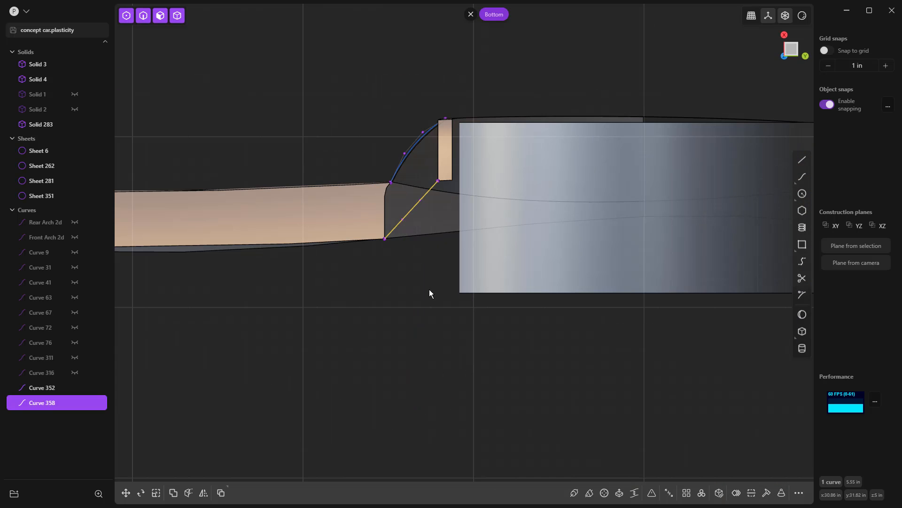
pyautogui.moveTo(396, 190); pyautogui.dragTo(438, 244)
pyautogui.press('g')
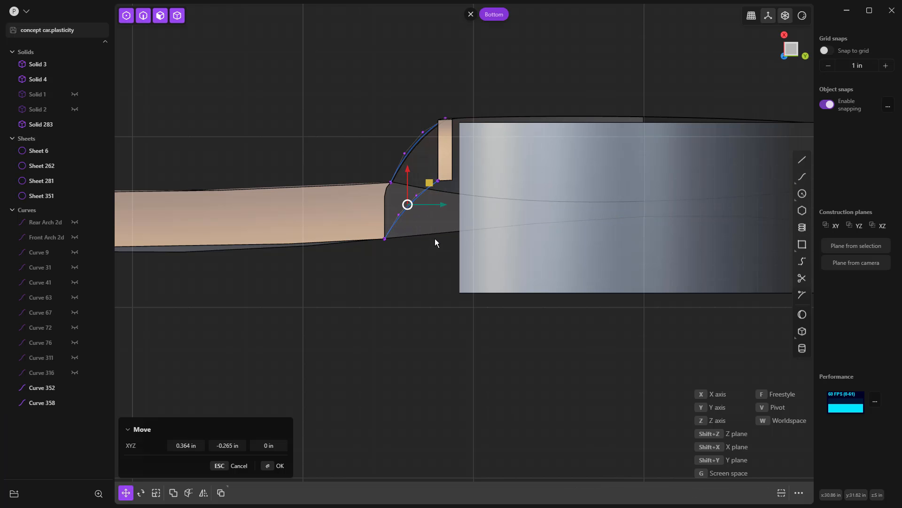
pyautogui.click(417, 267)
pyautogui.moveTo(416, 266); pyautogui.dragTo(420, 345, button='middle')
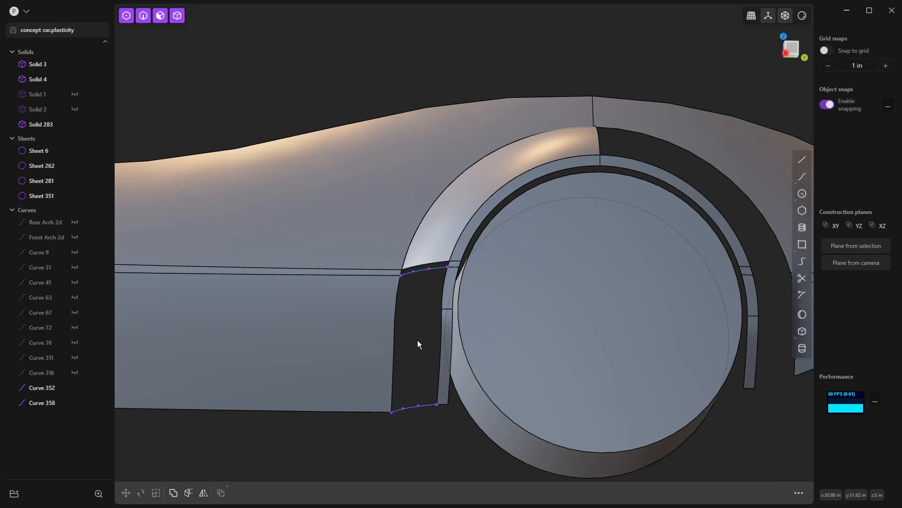
# Try to loft one G0 surface between the body opening's lower edges and the arch strip's edges, guided by the crease and bottom curves
pyautogui.press('2')
pyautogui.click(400, 306)
pyautogui.keyDown('shift'); pyautogui.click(399, 337); pyautogui.keyUp('shift')
pyautogui.keyDown('shift'); pyautogui.click(441, 292); pyautogui.keyUp('shift')
pyautogui.keyDown('shift'); pyautogui.click(440, 321); pyautogui.keyUp('shift')
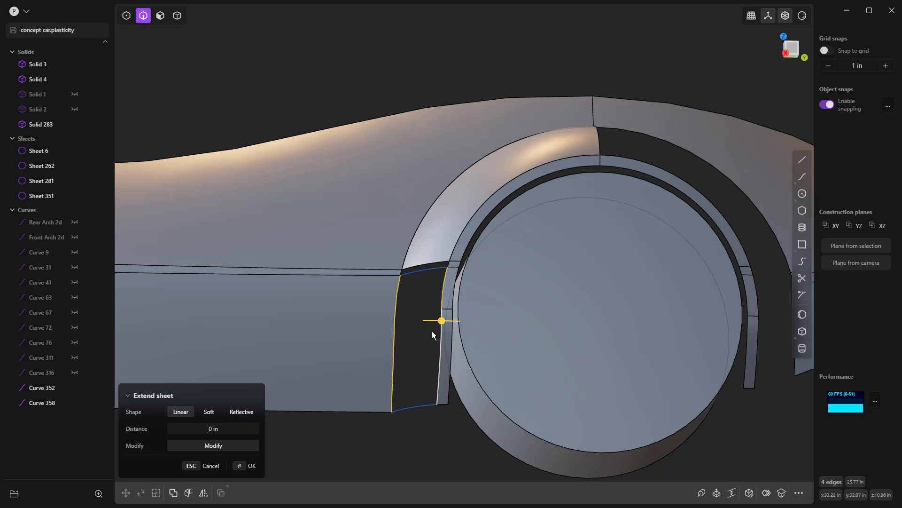
pyautogui.press('l')
pyautogui.scroll(2, 413, 307)
pyautogui.click(393, 296)
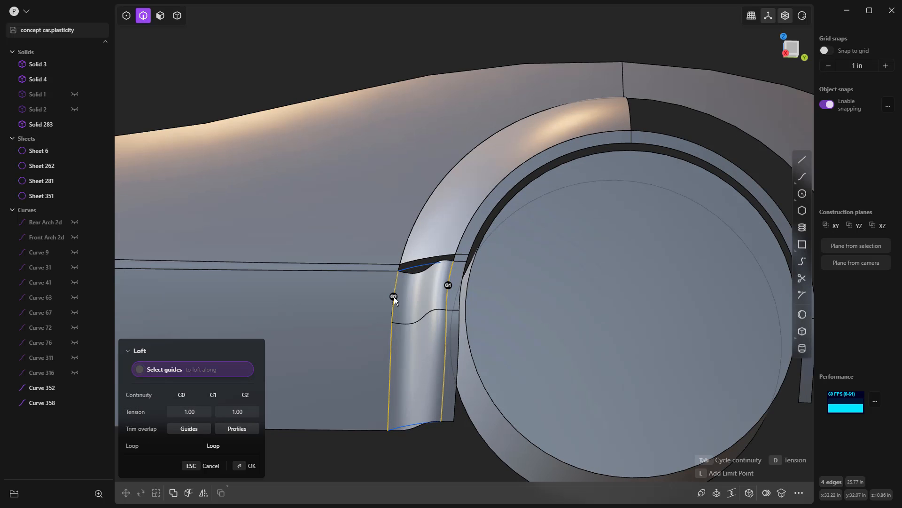
pyautogui.click(448, 285)
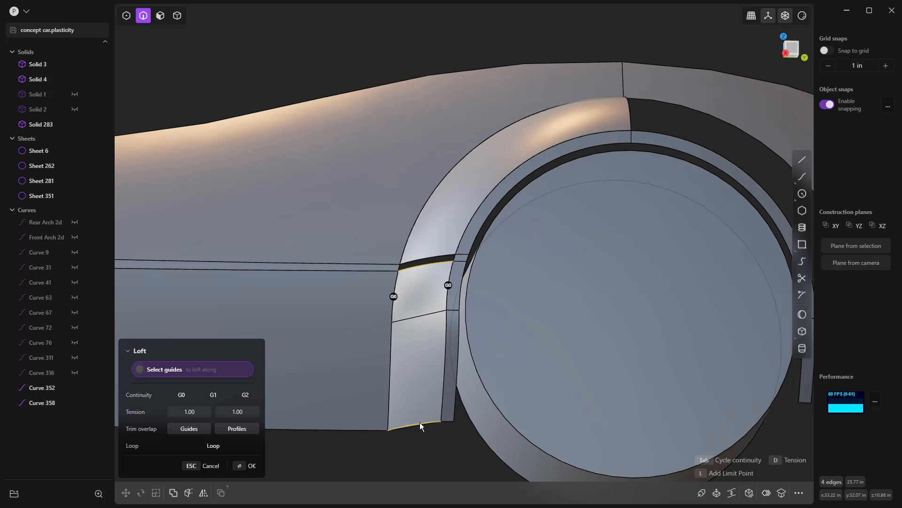
pyautogui.press('Return')
# Inspect the lofted lower surface from below, and undo that loft
pyautogui.scroll(-1, 427, 449)
pyautogui.moveTo(428, 444); pyautogui.dragTo(438, 352, button='middle')
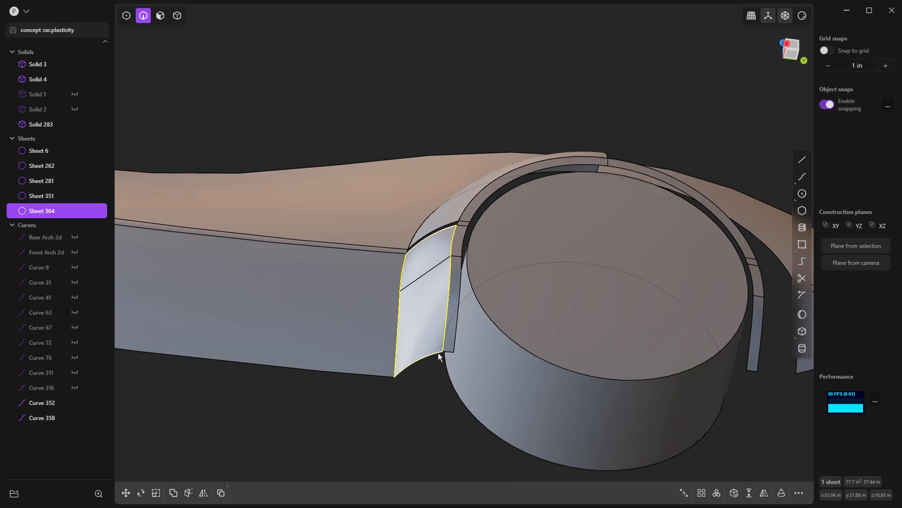
pyautogui.scroll(3, 450, 276)
pyautogui.moveTo(450, 263); pyautogui.dragTo(442, 361, button='middle')
pyautogui.hotkey('ctrl', 'z')
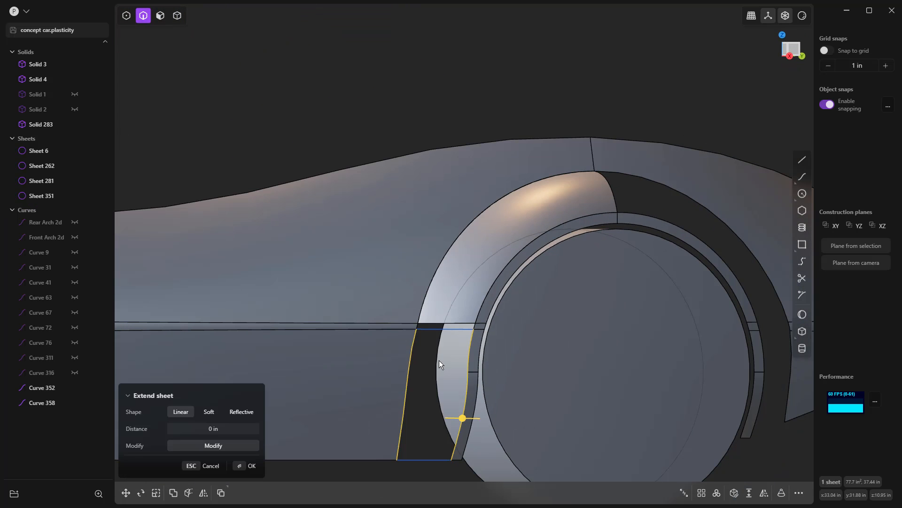
pyautogui.scroll(-2, 439, 360)
pyautogui.click(425, 382)
# Draw a horizontal line about 125.09 in long in the right view, from the arch strip's lower seam to beyond the car's front end
pyautogui.press('KP_3')
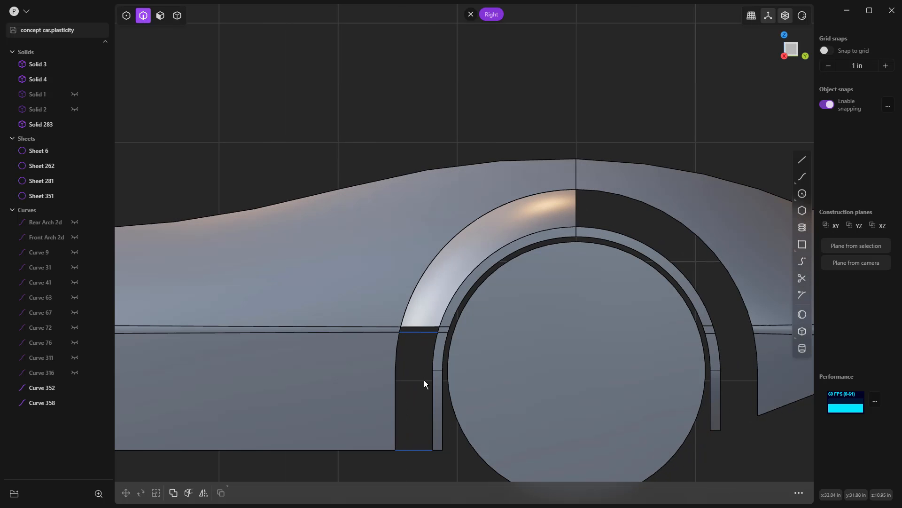
pyautogui.scroll(-4, 543, 366)
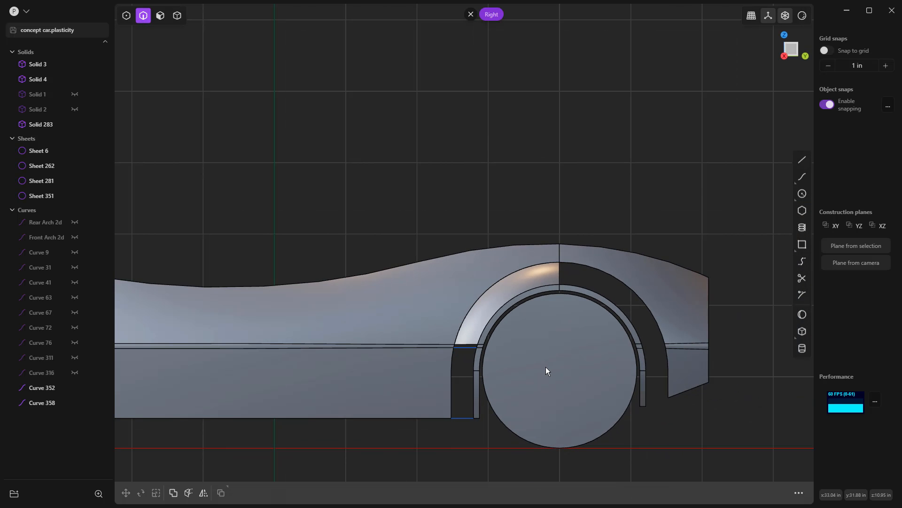
pyautogui.press('l')
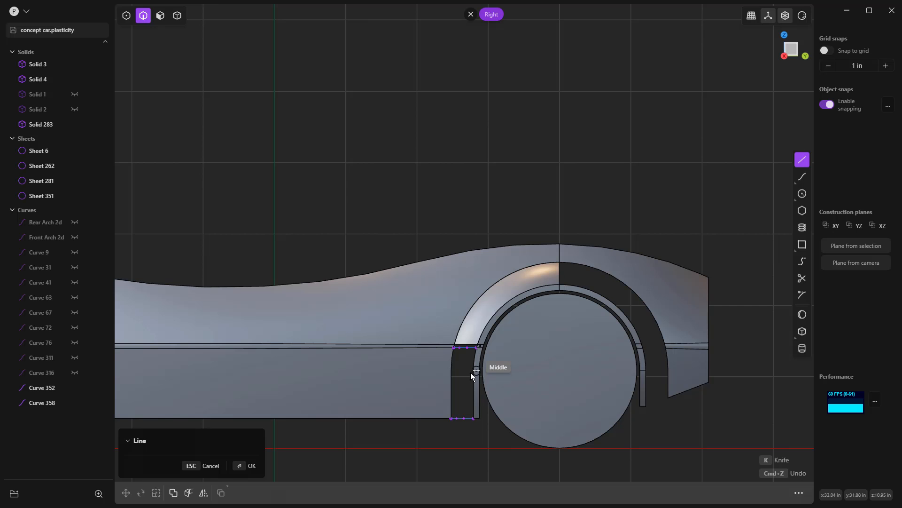
pyautogui.click(471, 372)
pyautogui.scroll(-3, 475, 376)
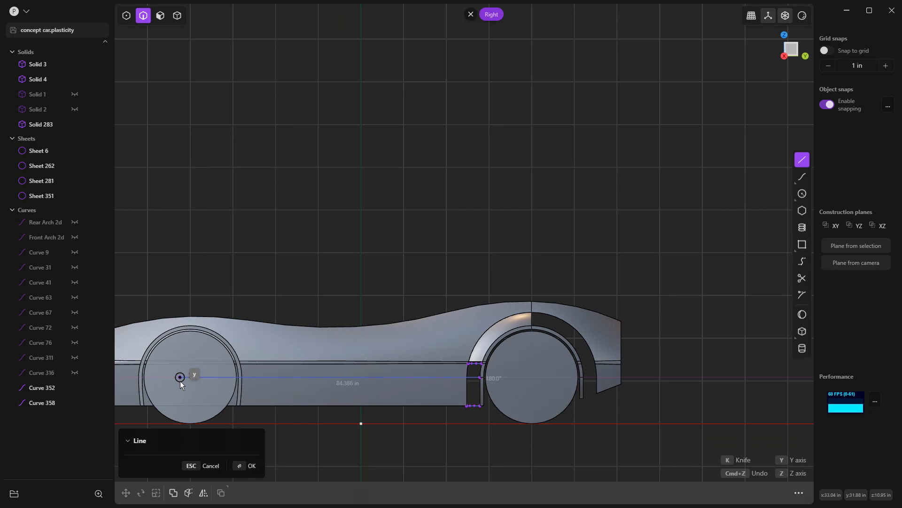
pyautogui.scroll(-3, 179, 382)
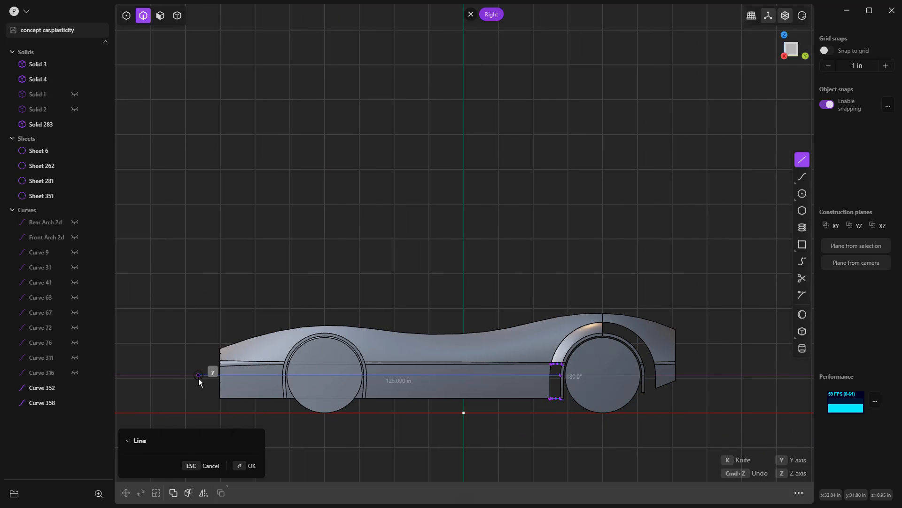
pyautogui.click(198, 376)
# Imprint the horizontal line onto the body side sheet to split its lower panel, and delete the line
pyautogui.scroll(2, 532, 385)
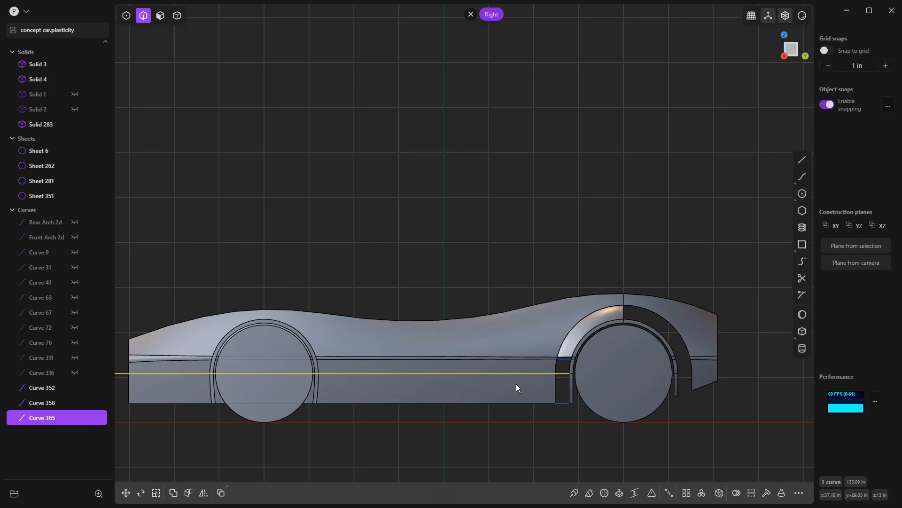
pyautogui.press('i')
pyautogui.click(515, 384)
pyautogui.rightClick(530, 423)
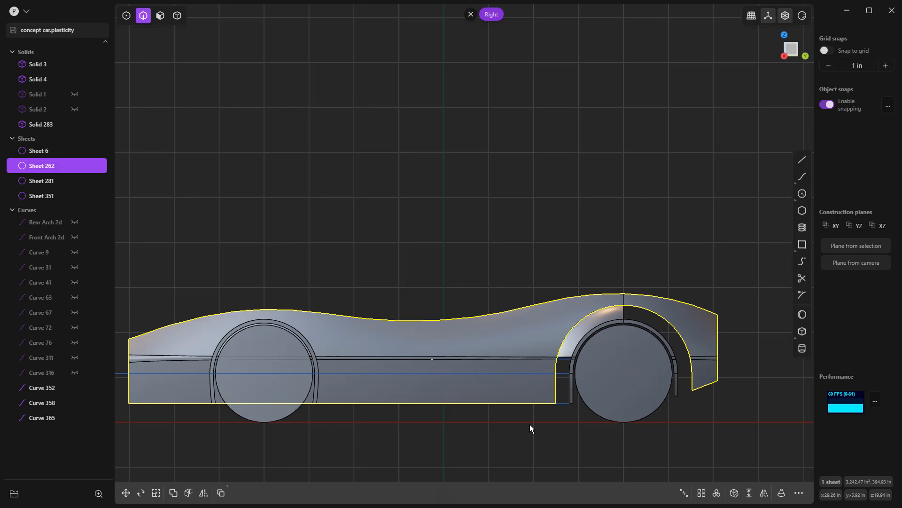
pyautogui.click(529, 424)
pyautogui.scroll(2, 554, 391)
pyautogui.click(565, 370)
pyautogui.press('Delete')
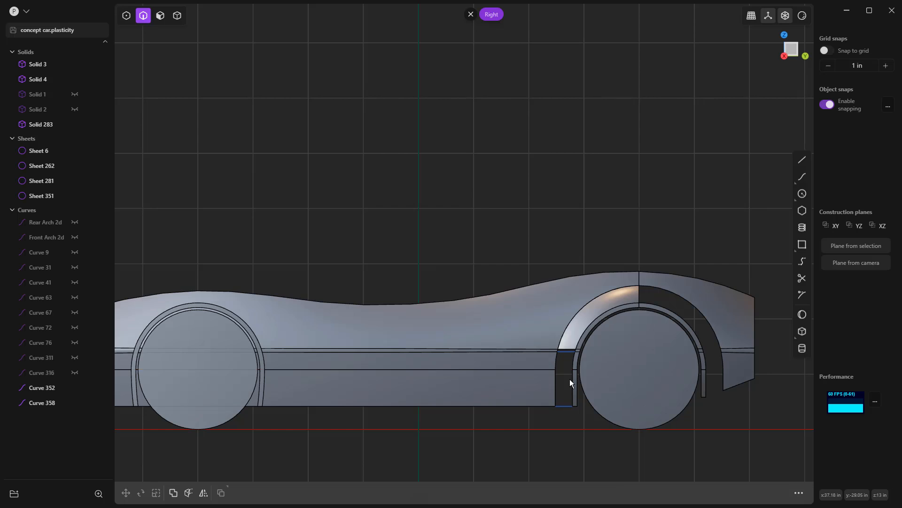
# Draw a line from the imprinted edge's end at the body opening to the arch strip's seam corner, and rebuild it
pyautogui.scroll(-2, 512, 443)
pyautogui.moveTo(511, 444); pyautogui.dragTo(556, 373, button='middle')
pyautogui.scroll(4, 557, 372)
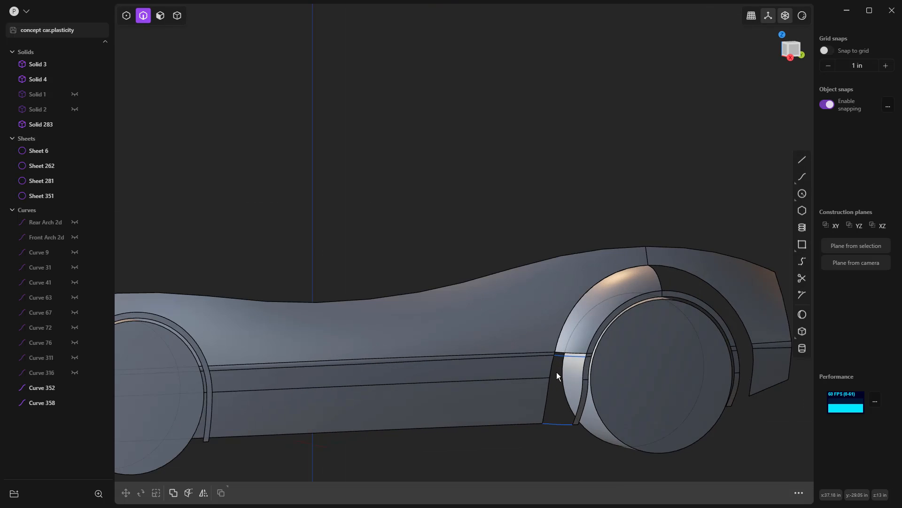
pyautogui.scroll(2, 550, 379)
pyautogui.press('l')
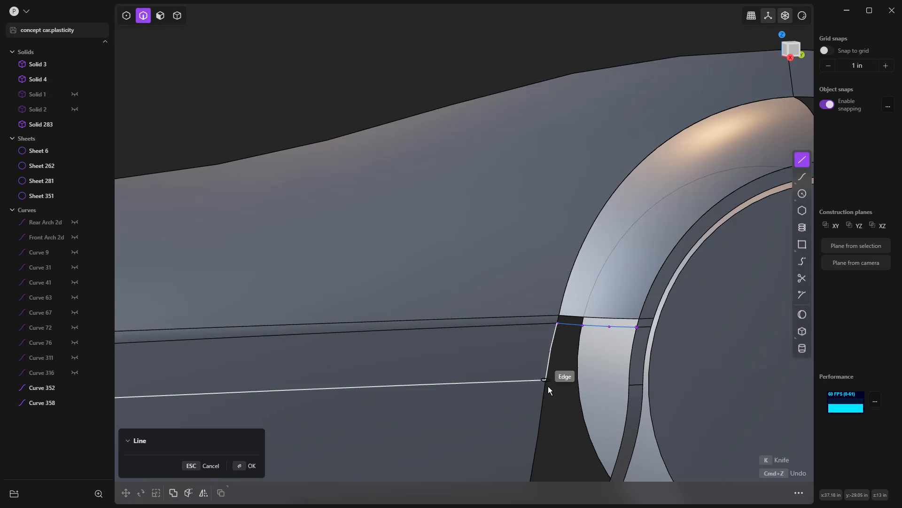
pyautogui.click(546, 380)
pyautogui.click(629, 384)
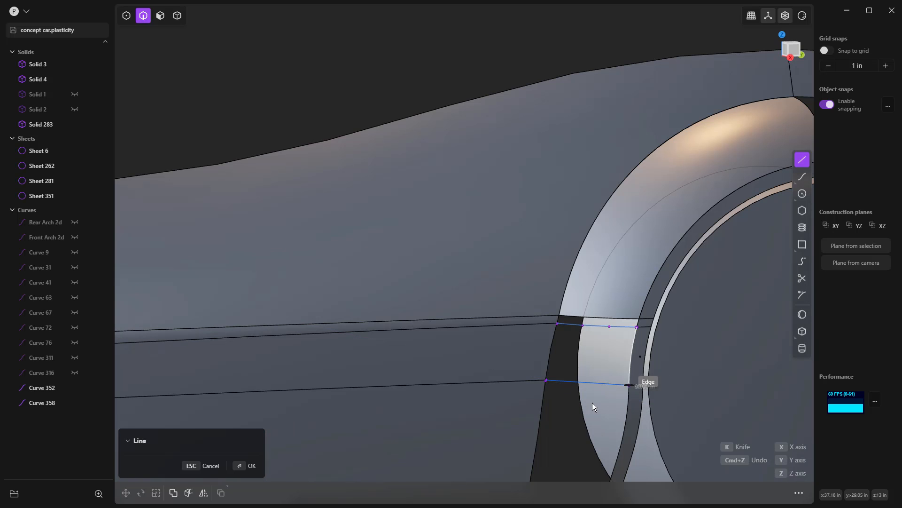
pyautogui.press('5')
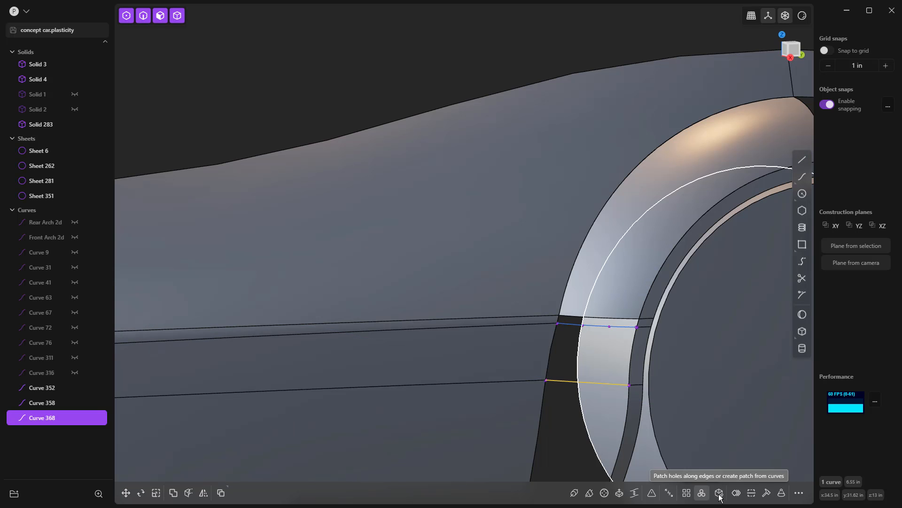
pyautogui.click(766, 492)
pyautogui.rightClick(562, 399)
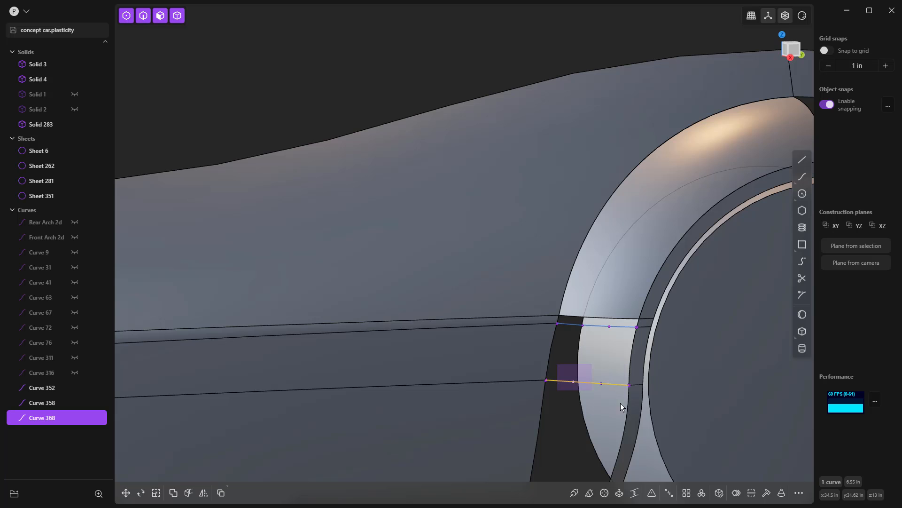
# Bow the rebuilt middle curve in the bottom view by moving its two middle control points about 0.55 in along X and -0.58 in along Y
pyautogui.press('Escape')
pyautogui.moveTo(590, 412); pyautogui.dragTo(414, 231, button='middle')
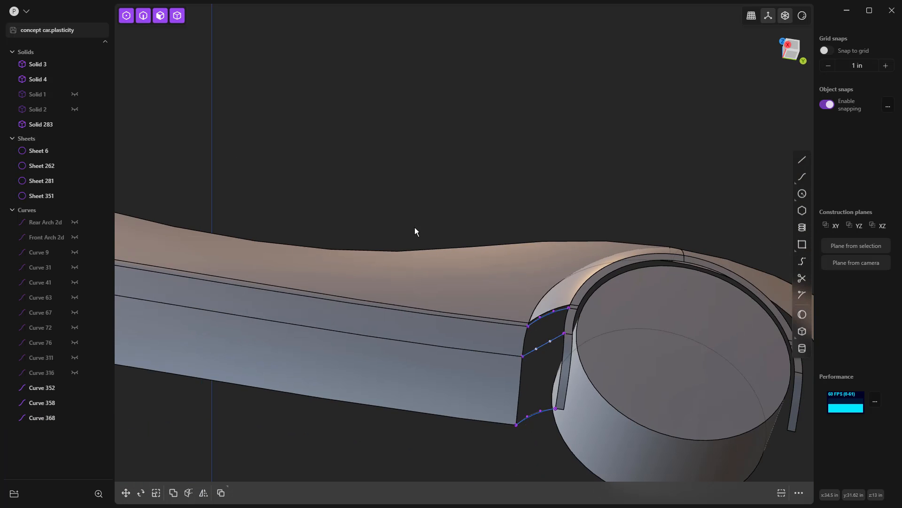
pyautogui.press('ctrl+KP_7')
pyautogui.scroll(4, 537, 284)
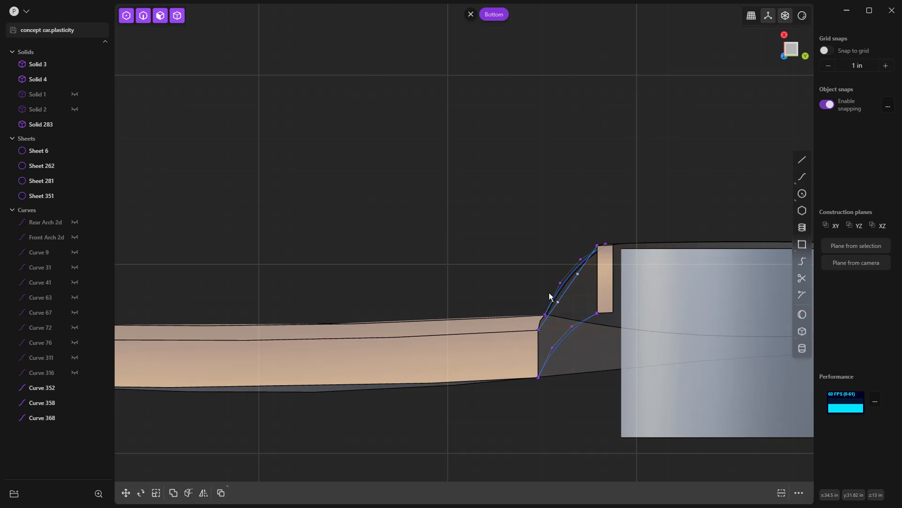
pyautogui.scroll(1, 549, 293)
pyautogui.press('g')
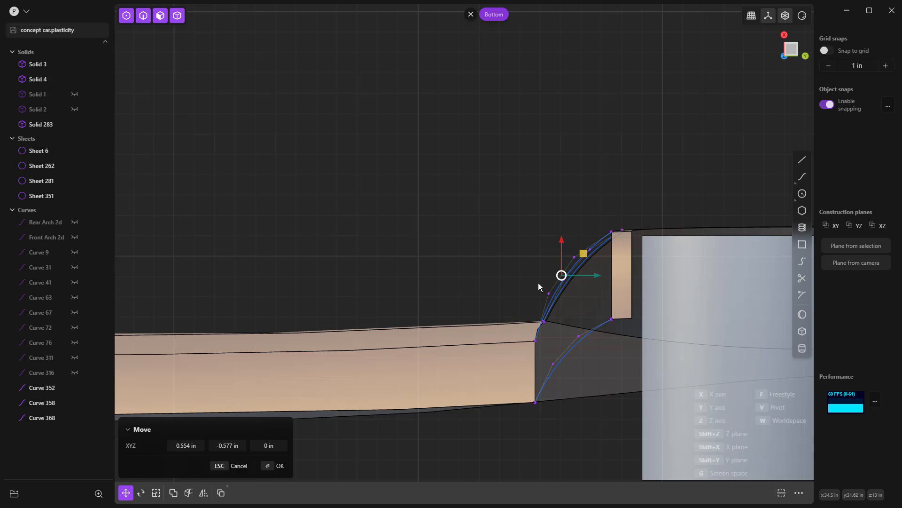
pyautogui.click(539, 284)
pyautogui.moveTo(529, 225); pyautogui.dragTo(599, 202, button='middle')
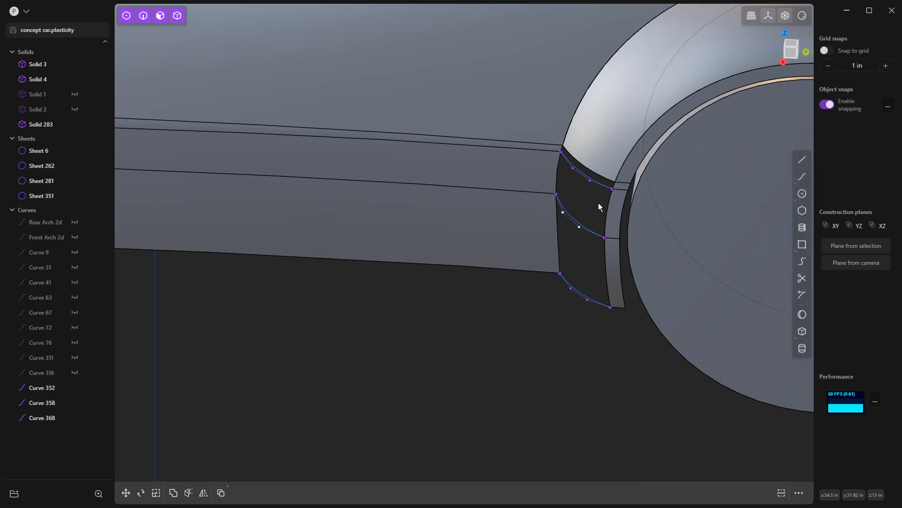
# Loft a G0 surface between the lowest body opening edge and the matching arch strip edge, guided by the middle and bottom curves
pyautogui.press('2')
pyautogui.click(557, 238)
pyautogui.press('e')
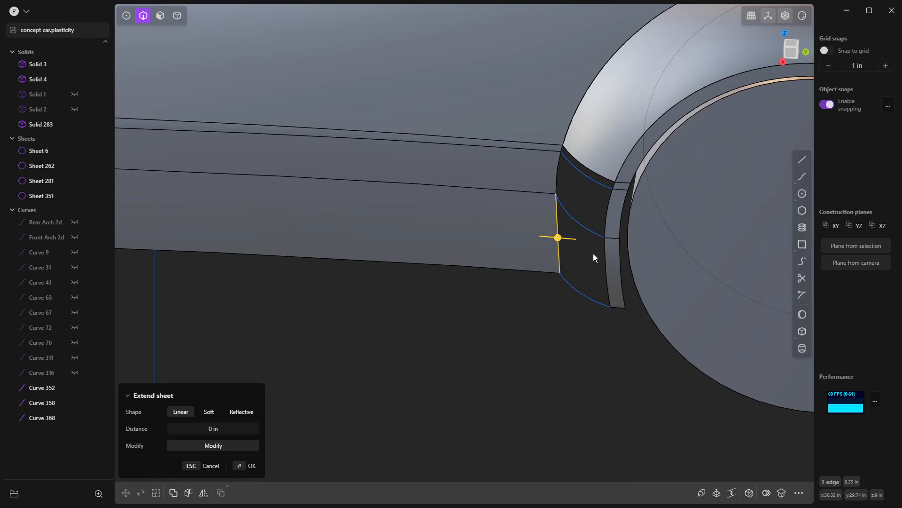
pyautogui.keyDown('shift'); pyautogui.click(607, 251); pyautogui.keyUp('shift')
pyautogui.press('l')
pyautogui.click(556, 236)
pyautogui.click(558, 234)
pyautogui.click(607, 281)
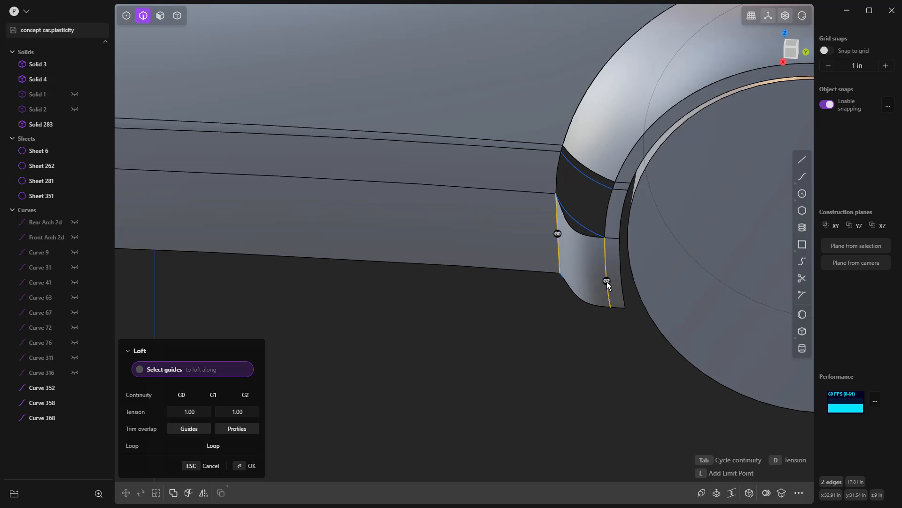
pyautogui.click(607, 280)
pyautogui.click(580, 225)
pyautogui.click(577, 294)
pyautogui.press('Return')
# Delete the middle and bottom guide curves bordering the lowest blend surface
pyautogui.click(587, 226)
pyautogui.press('Delete')
pyautogui.click(575, 286)
pyautogui.press('Delete')
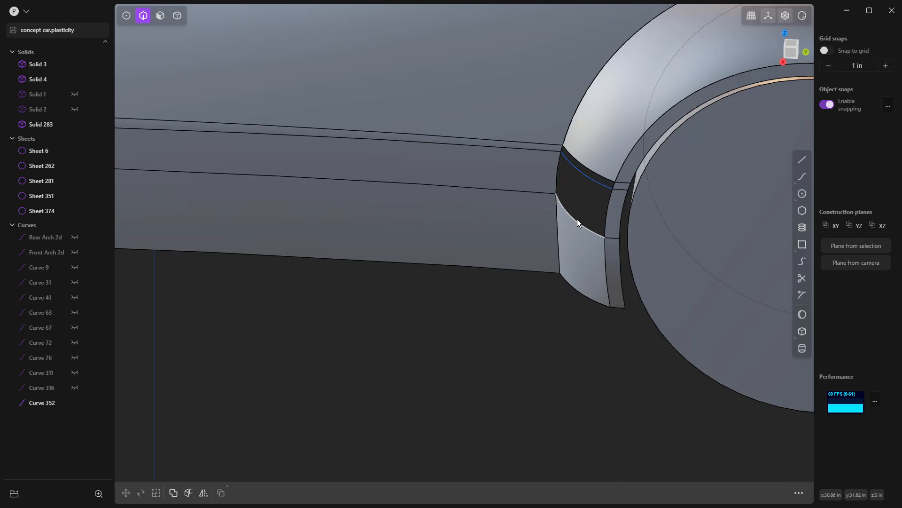
# Loft from the crease curve to the lowest blend surface's upper edge, guided by the body and arch strip edges, and delete the crease curve
pyautogui.click(572, 168)
pyautogui.click(565, 207)
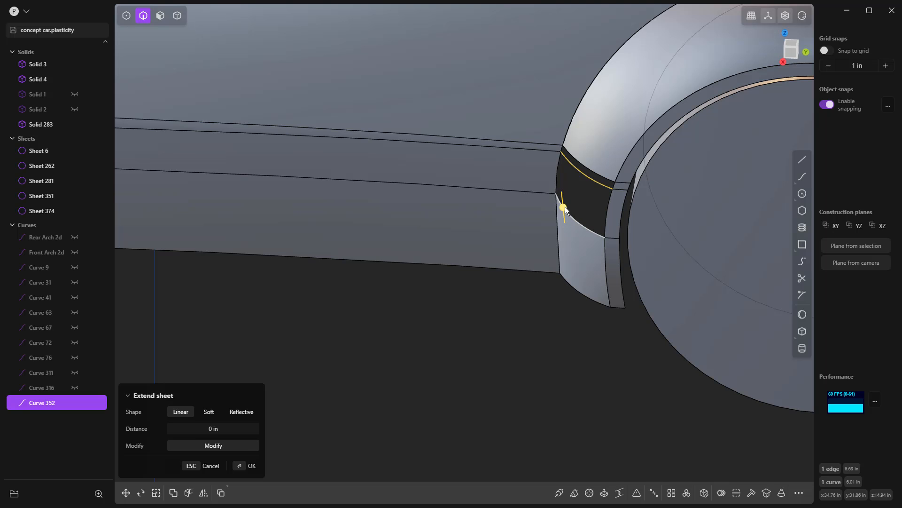
pyautogui.press('l')
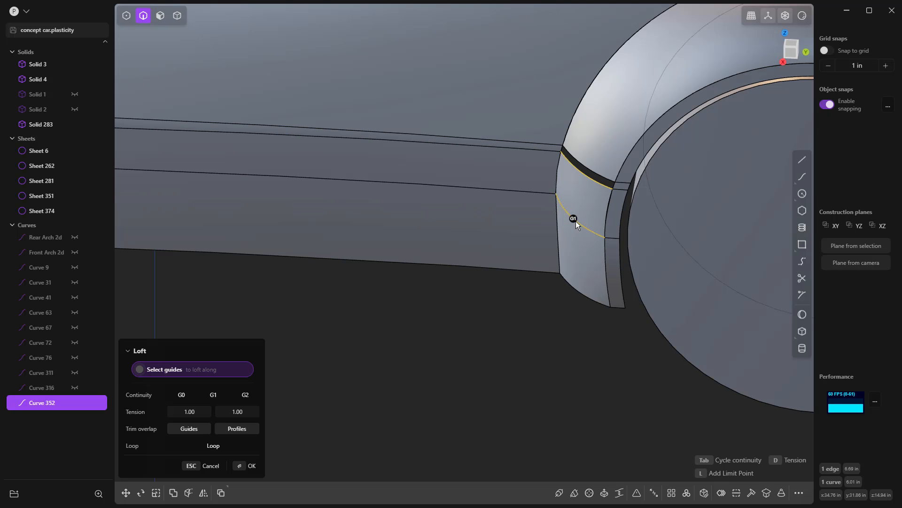
pyautogui.click(560, 166)
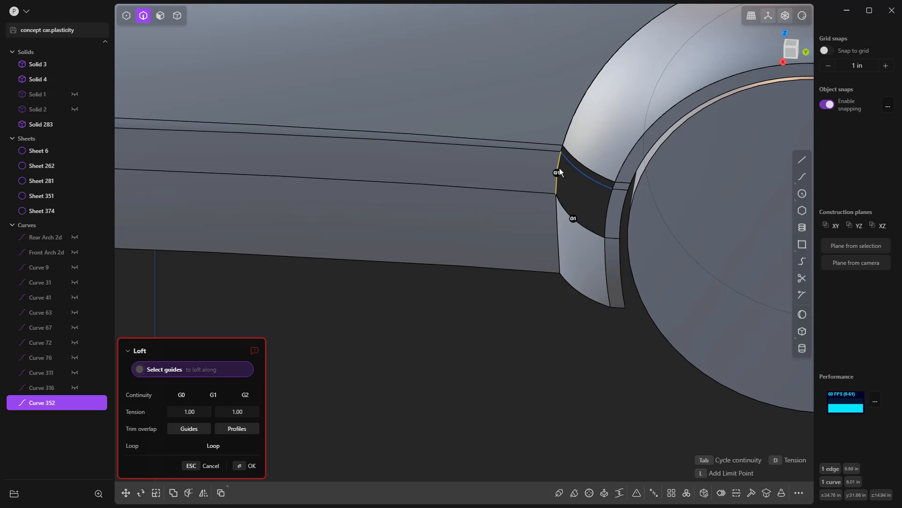
pyautogui.click(608, 204)
pyautogui.press('Return')
pyautogui.press('Escape')
pyautogui.click(583, 175)
pyautogui.press('Delete')
# Fill the narrow crease gap with a loft between the blend surfaces' facing edges at G1, guided by the short side edges at G0
pyautogui.moveTo(573, 190); pyautogui.dragTo(554, 233, button='middle')
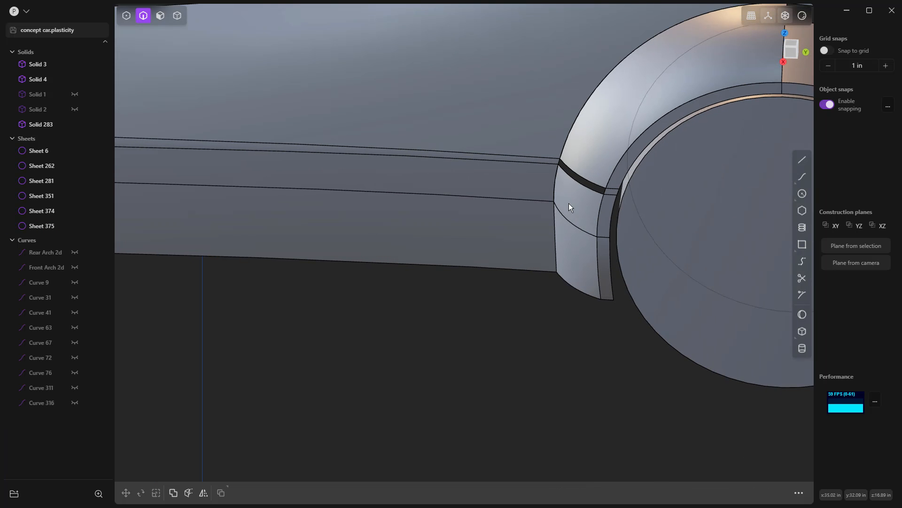
pyautogui.scroll(4, 568, 162)
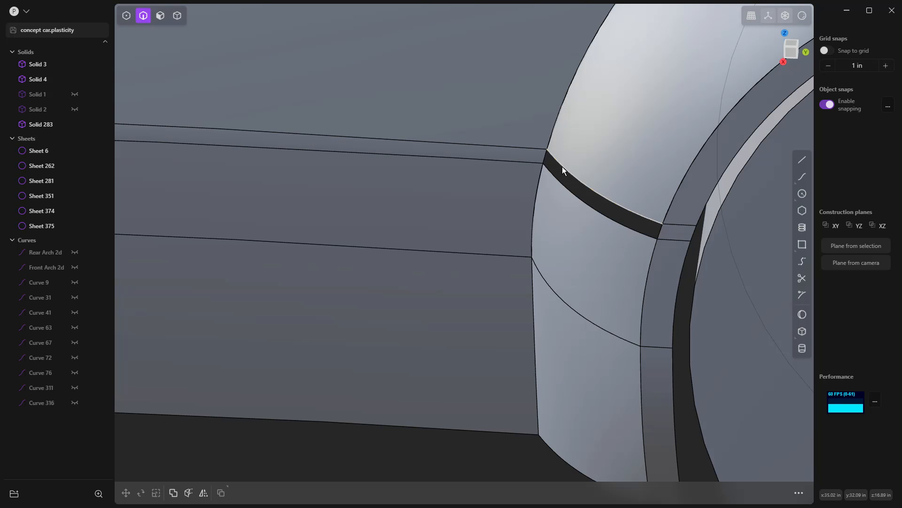
pyautogui.click(562, 167)
pyautogui.keyDown('shift'); pyautogui.click(559, 182); pyautogui.keyUp('shift')
pyautogui.press('l')
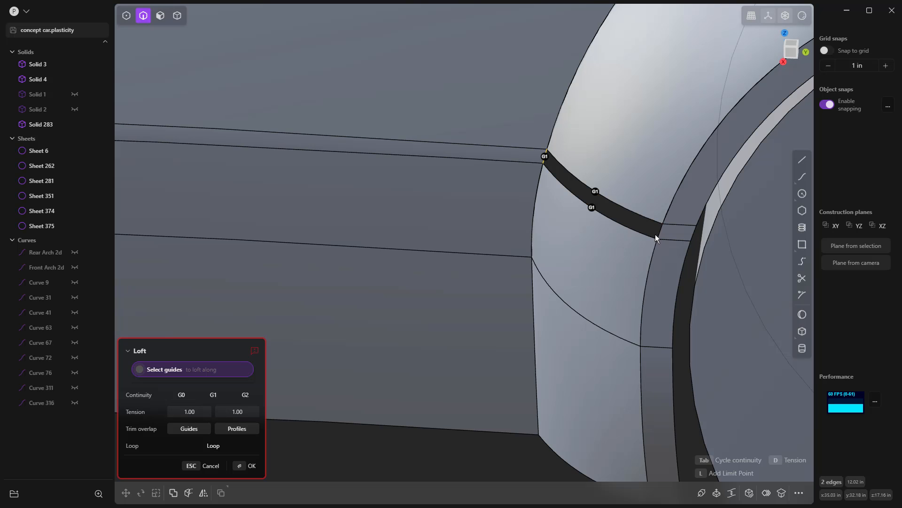
pyautogui.click(661, 232)
pyautogui.click(546, 158)
pyautogui.click(545, 158)
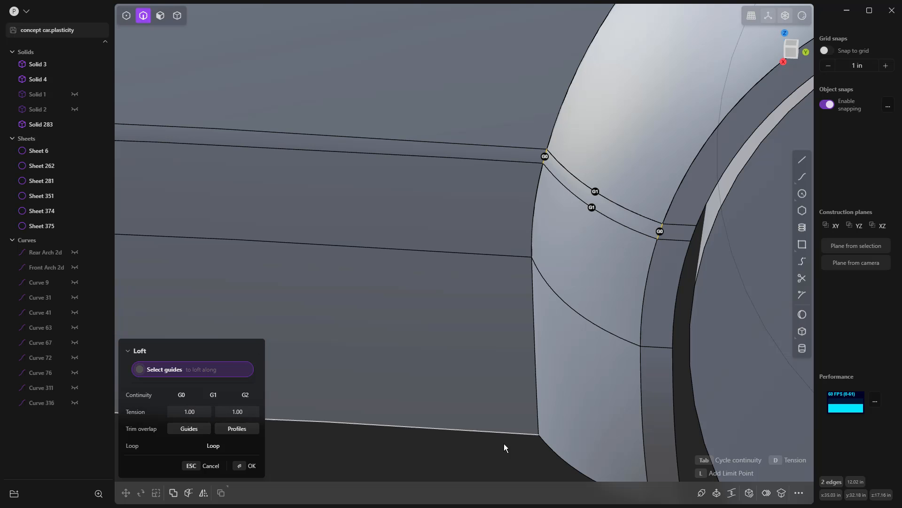
pyautogui.press('Return')
pyautogui.moveTo(495, 345); pyautogui.dragTo(402, 233, button='middle')
pyautogui.click(490, 442)
pyautogui.scroll(-5, 403, 233)
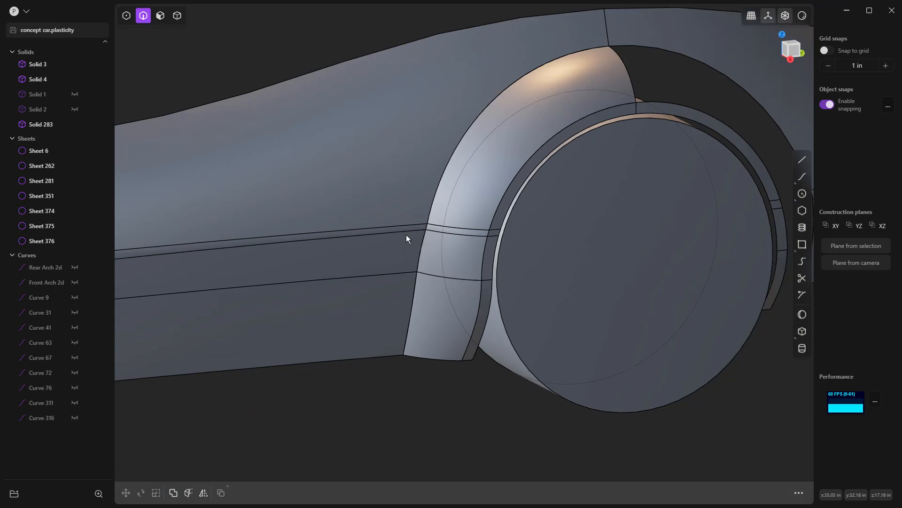
# Join the four front-side arch blend surfaces, the arch strip and the main body surface into a single sheet
pyautogui.moveTo(422, 288); pyautogui.dragTo(439, 292, button='middle')
pyautogui.press('5')
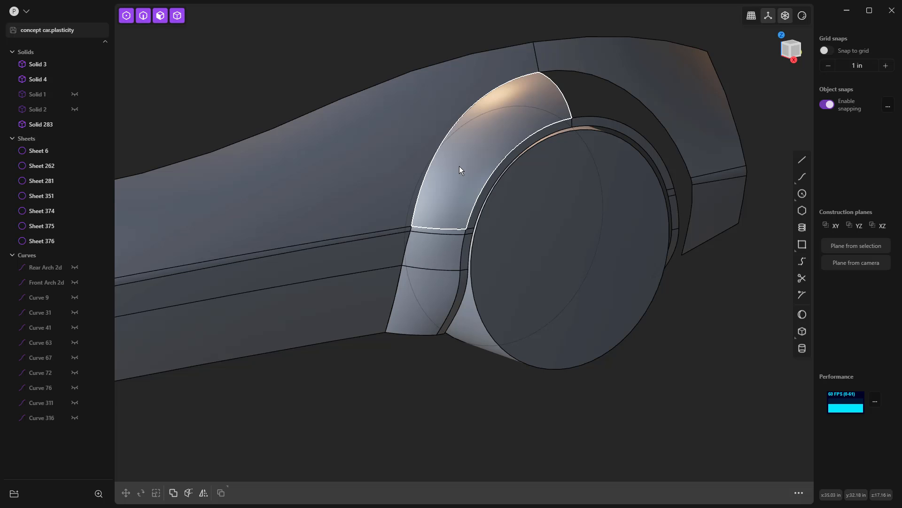
pyautogui.click(459, 165)
pyautogui.scroll(3, 433, 232)
pyautogui.click(448, 231)
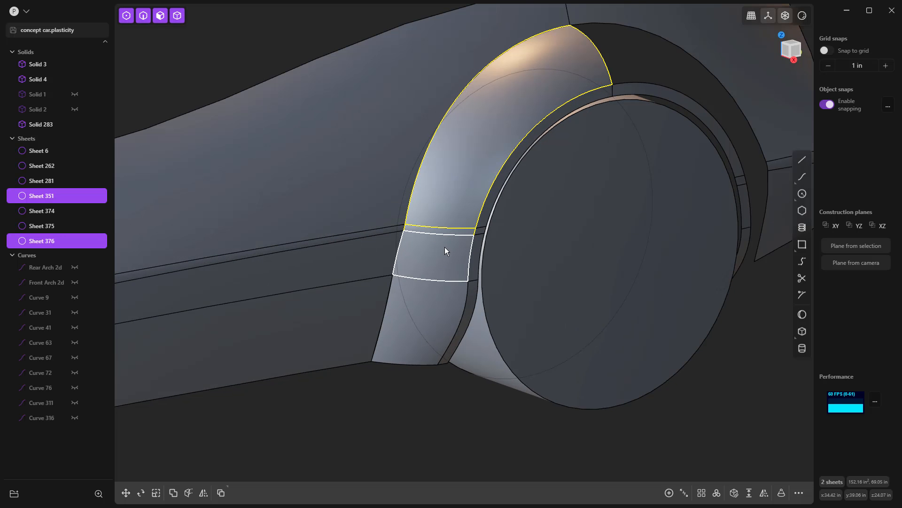
pyautogui.click(445, 249)
pyautogui.click(433, 310)
pyautogui.click(473, 269)
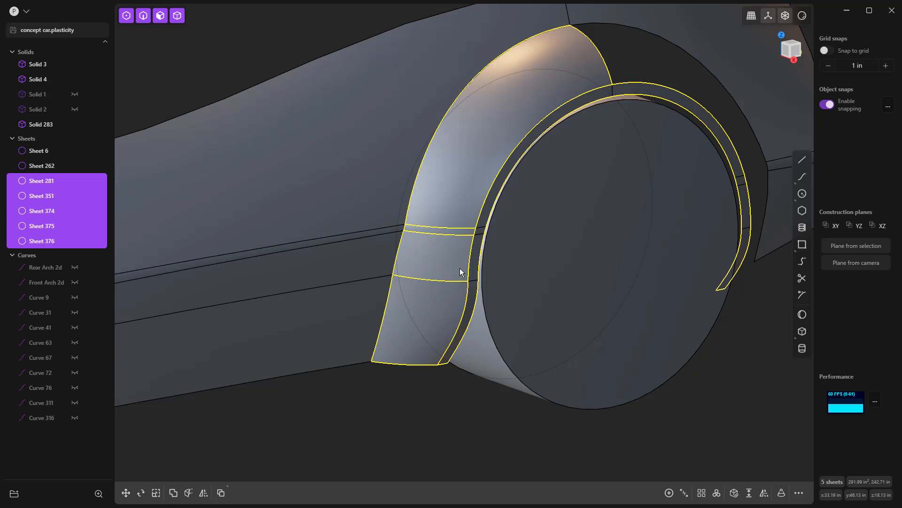
pyautogui.click(349, 253)
pyautogui.press('j')
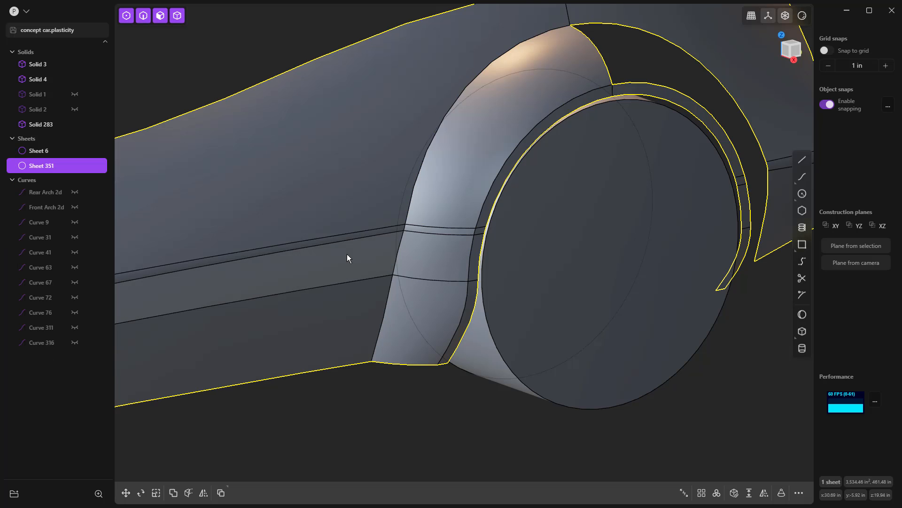
pyautogui.scroll(-4, 388, 200)
pyautogui.click(399, 333)
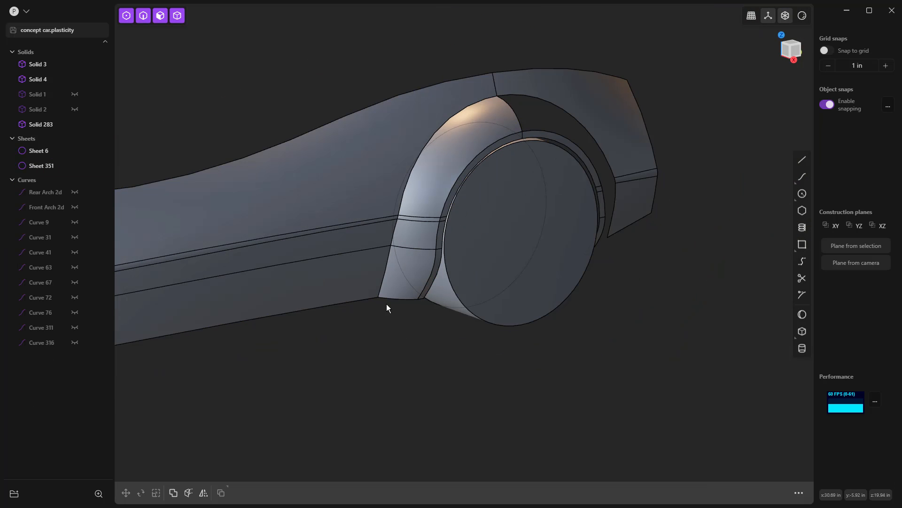
# Try to fillet the lower edges where the body side meets the arch blend surfaces
pyautogui.click(385, 270)
pyautogui.click(387, 268)
pyautogui.press('f')
pyautogui.moveTo(386, 268)
pyautogui.mouseDown()
pyautogui.moveTo(385, 260)
pyautogui.moveTo(388, 281)
pyautogui.mouseUp()
pyautogui.press('Escape')
pyautogui.scroll(4, 394, 273)
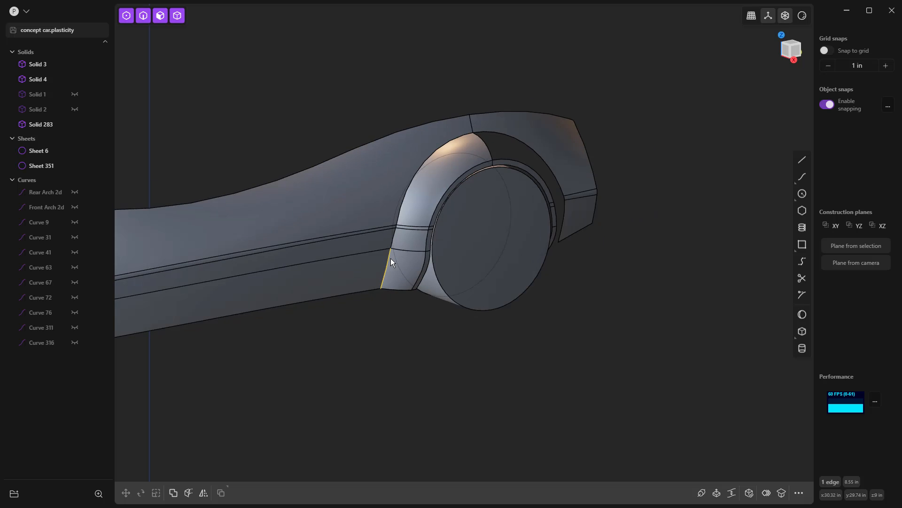
pyautogui.moveTo(384, 289); pyautogui.dragTo(364, 281, button='middle')
pyautogui.scroll(3, 366, 287)
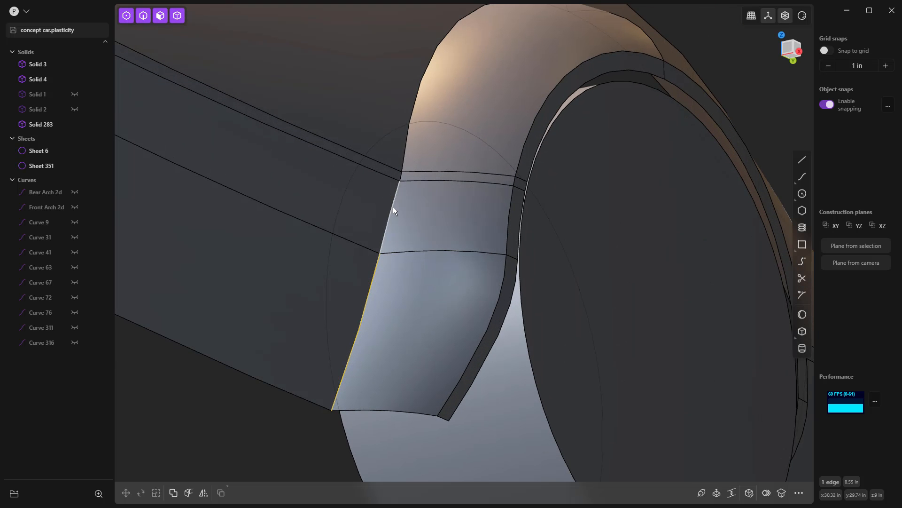
pyautogui.press('f')
pyautogui.moveTo(393, 207); pyautogui.dragTo(378, 273)
pyautogui.press('Escape')
pyautogui.click(374, 271)
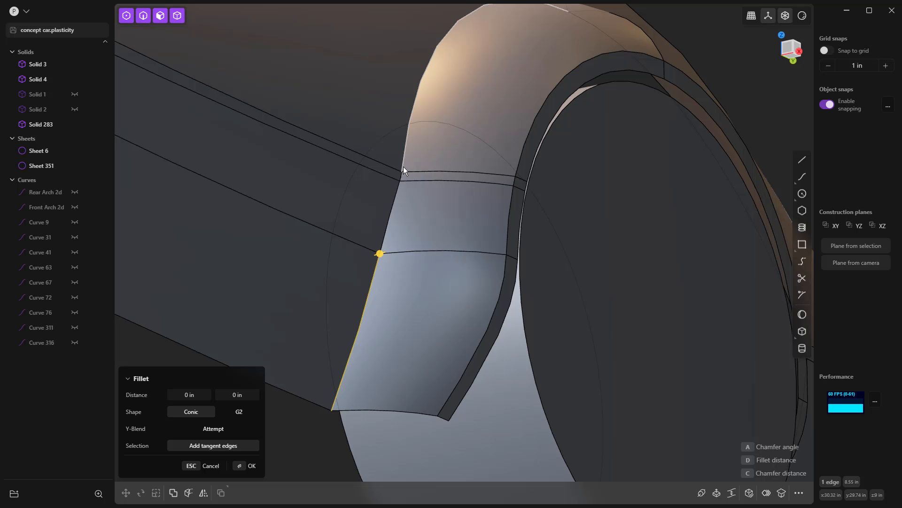
pyautogui.moveTo(379, 252); pyautogui.dragTo(381, 246)
pyautogui.press('Escape')
pyautogui.scroll(-3, 379, 244)
pyautogui.scroll(-3, 379, 243)
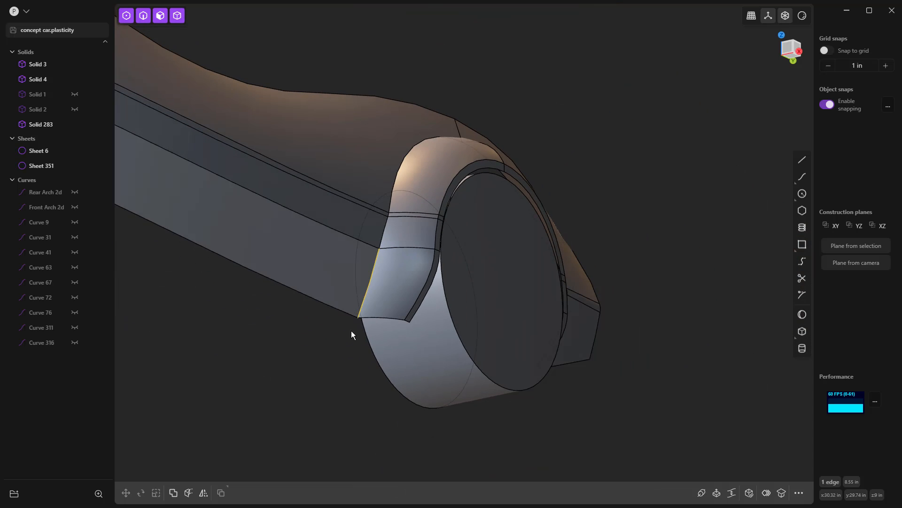
pyautogui.click(349, 334)
# Draw a straight line across the rear gap between the upper crease corners of the arch strip and body, and rebuild it using Refit
pyautogui.scroll(-4, 349, 331)
pyautogui.moveTo(348, 329); pyautogui.dragTo(268, 339, button='middle')
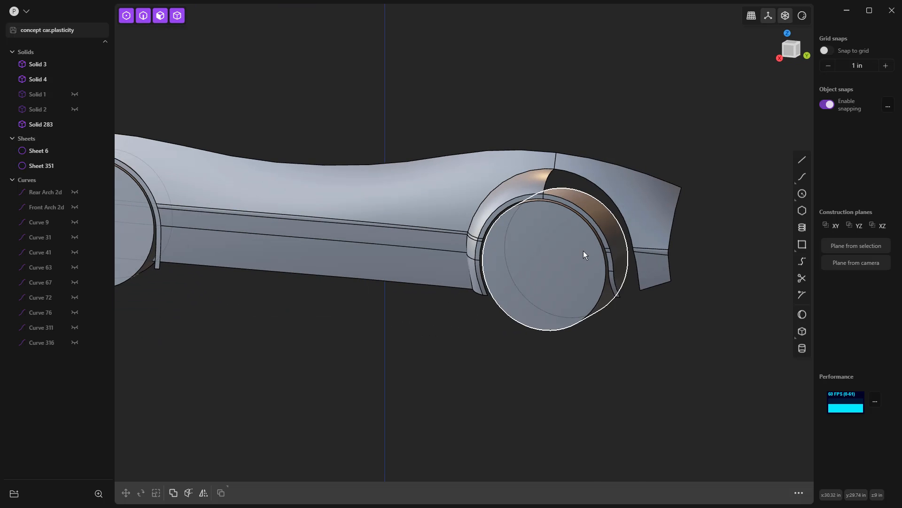
pyautogui.scroll(5, 525, 244)
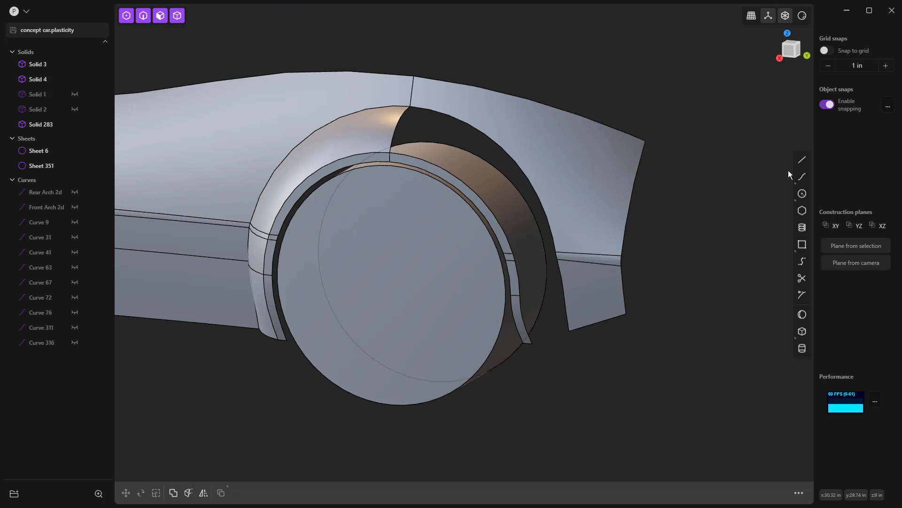
pyautogui.click(802, 160)
pyautogui.scroll(2, 516, 262)
pyautogui.scroll(1, 517, 261)
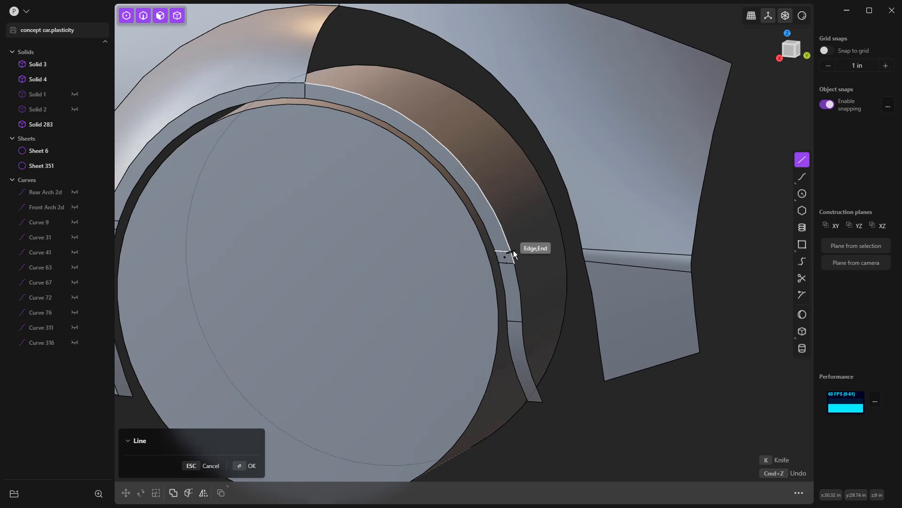
pyautogui.click(510, 252)
pyautogui.click(587, 252)
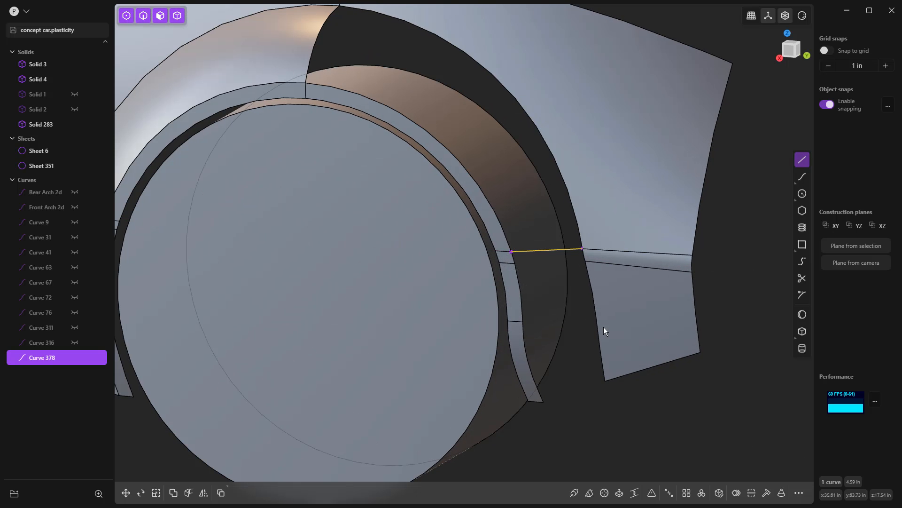
pyautogui.click(767, 492)
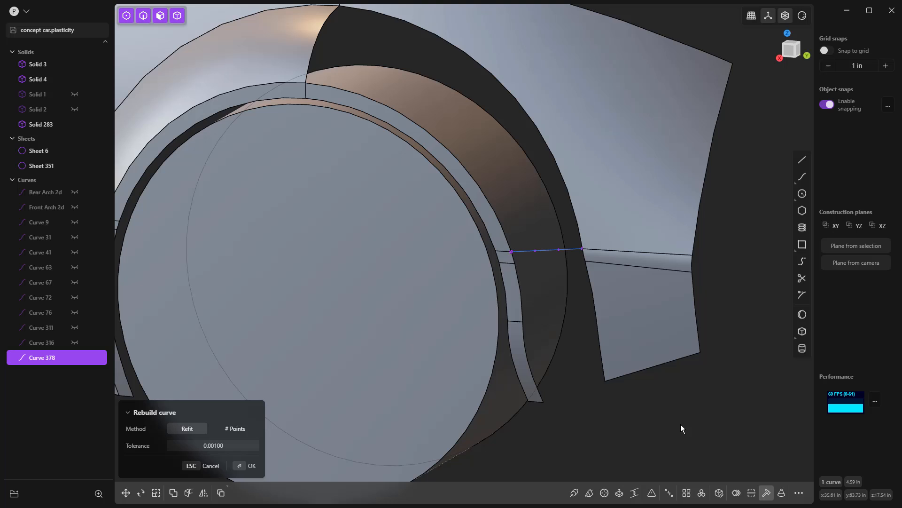
pyautogui.rightClick(592, 303)
# Bow the new upper crease curve outward by moving its two middle control points in the top view
pyautogui.scroll(-3, 541, 258)
pyautogui.moveTo(541, 258); pyautogui.dragTo(593, 341, button='middle')
pyautogui.scroll(3, 514, 183)
pyautogui.moveTo(493, 174); pyautogui.dragTo(553, 223)
pyautogui.moveTo(545, 233); pyautogui.dragTo(546, 244, button='middle')
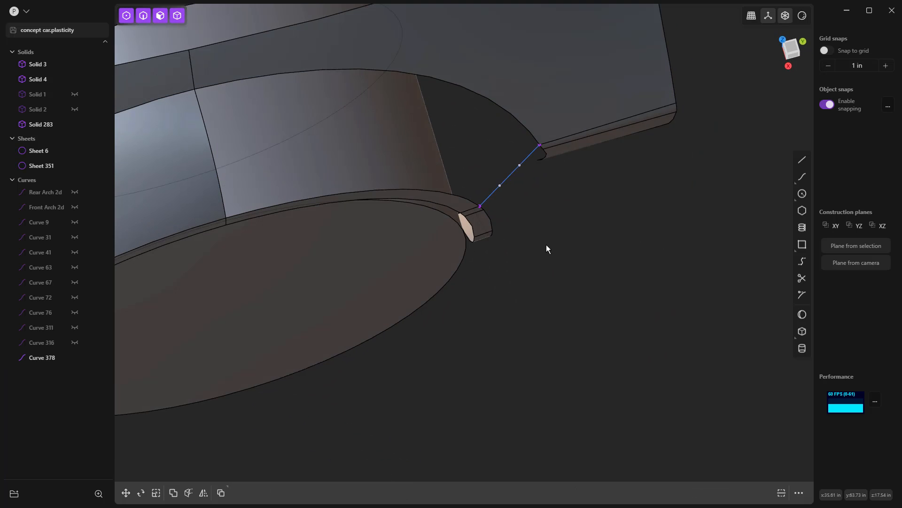
pyautogui.press('KP_7')
pyautogui.press('g')
pyautogui.click(545, 237)
# Try to loft between the rear upper body opening edge and the arch strip edge at G0, guided by the finished blend's edge and the bowed curve
pyautogui.moveTo(545, 237); pyautogui.dragTo(435, 211, button='middle')
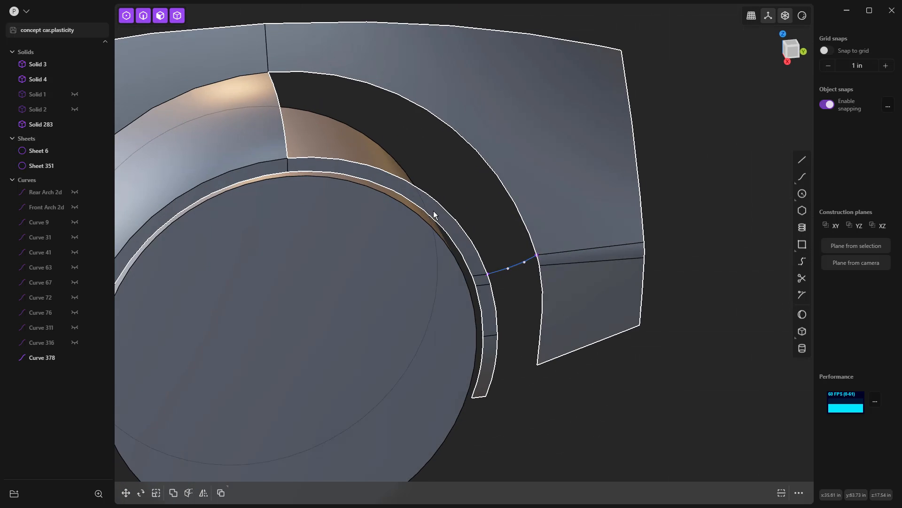
pyautogui.press('2')
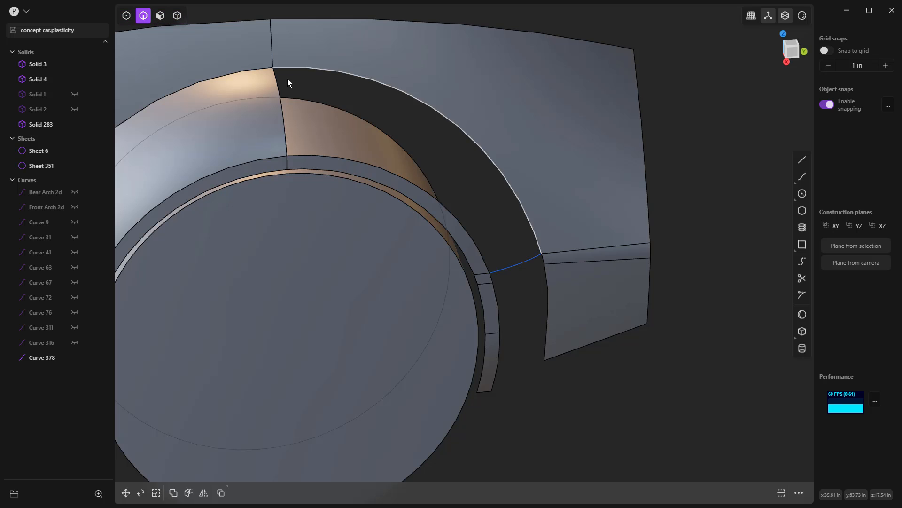
pyautogui.click(472, 146)
pyautogui.press('e')
pyautogui.keyDown('shift'); pyautogui.click(473, 232); pyautogui.keyUp('shift')
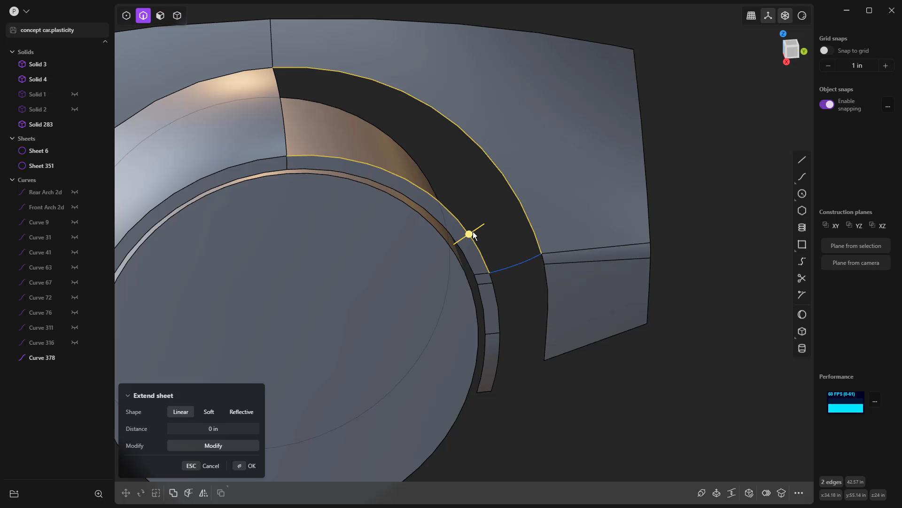
pyautogui.press('l')
pyautogui.click(412, 183)
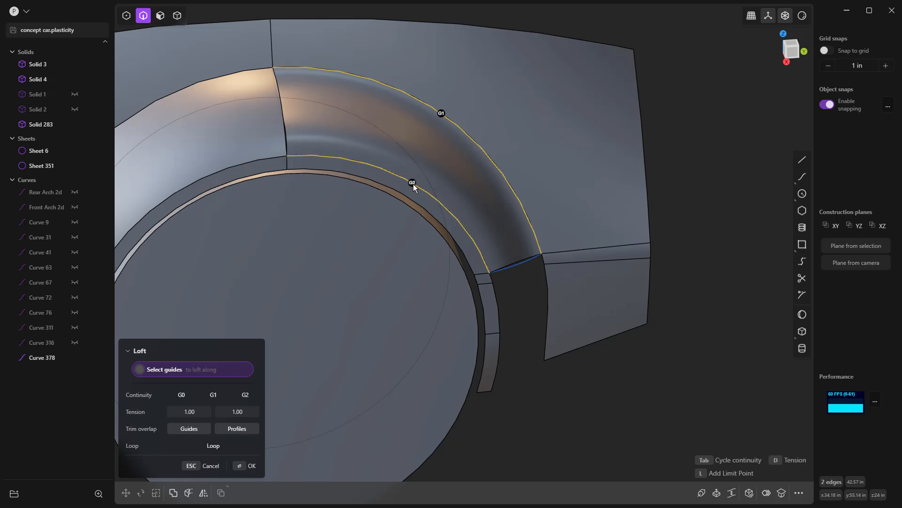
pyautogui.click(442, 114)
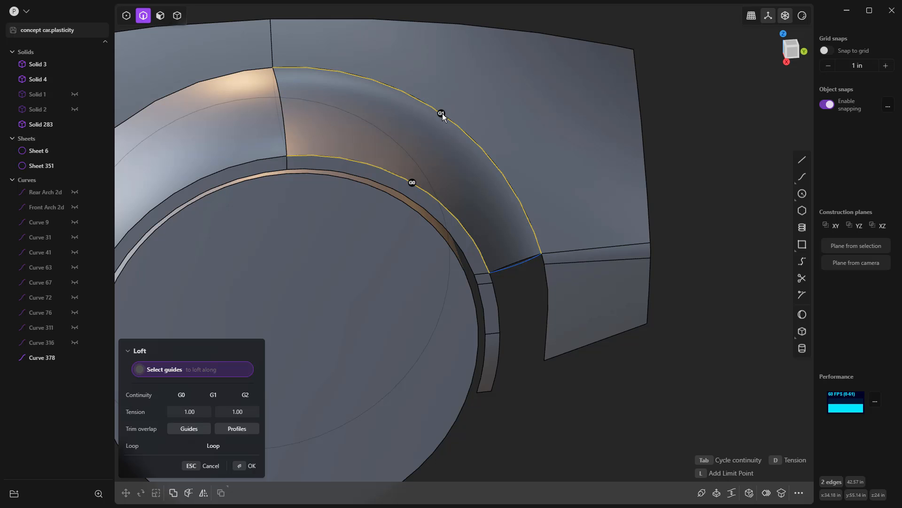
pyautogui.click(442, 114)
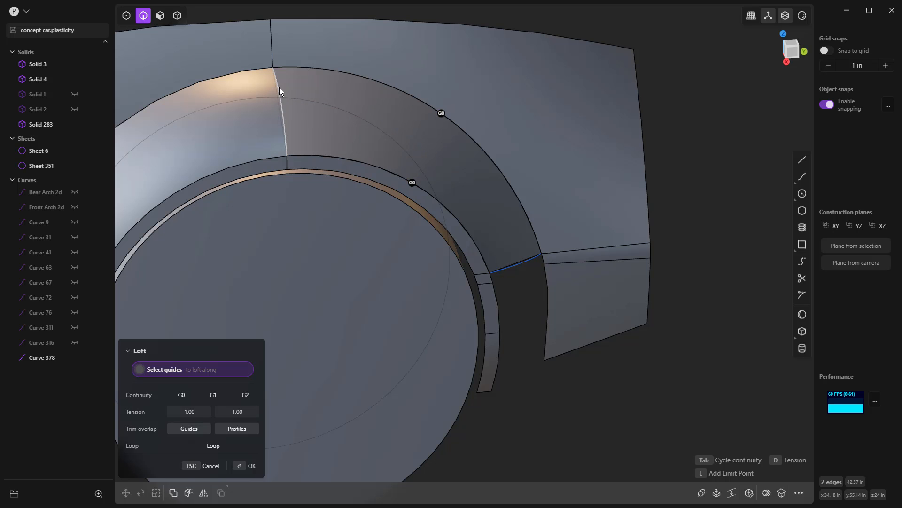
pyautogui.click(279, 88)
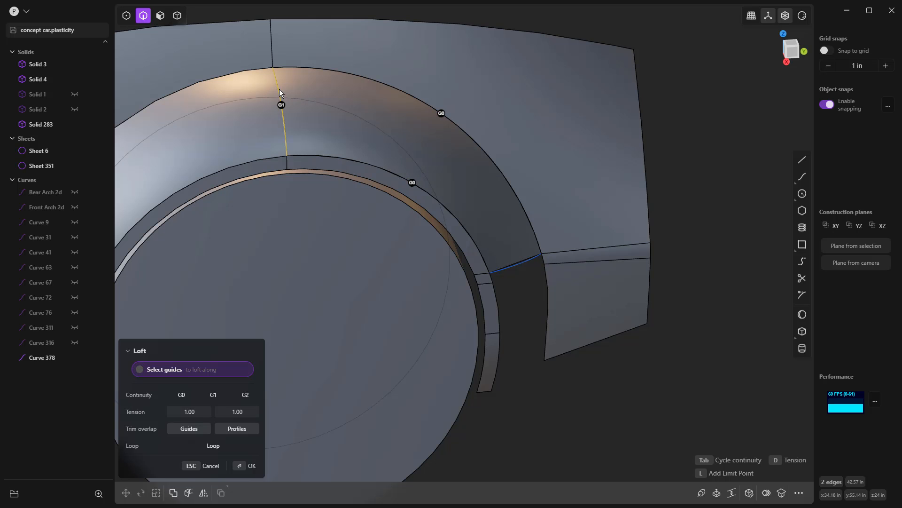
pyautogui.click(525, 262)
pyautogui.moveTo(447, 160); pyautogui.dragTo(381, 128, button='middle')
pyautogui.click(355, 97)
pyautogui.scroll(-4, 423, 129)
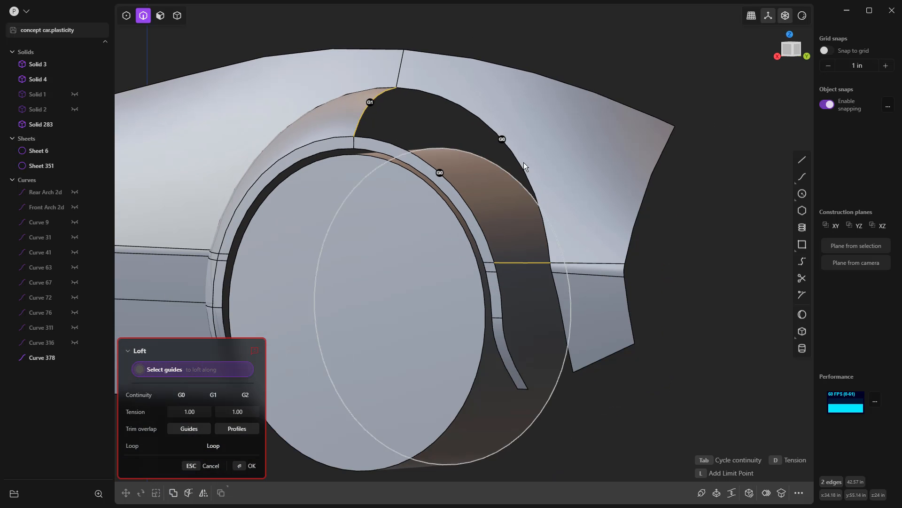
pyautogui.press('Escape')
# Patch the rear upper arch opening bounded by the three surface edges and the bowed curve, with G1 at the finished blend and G0 at body and strip
pyautogui.scroll(-1, 555, 180)
pyautogui.moveTo(526, 182); pyautogui.dragTo(399, 137, button='middle')
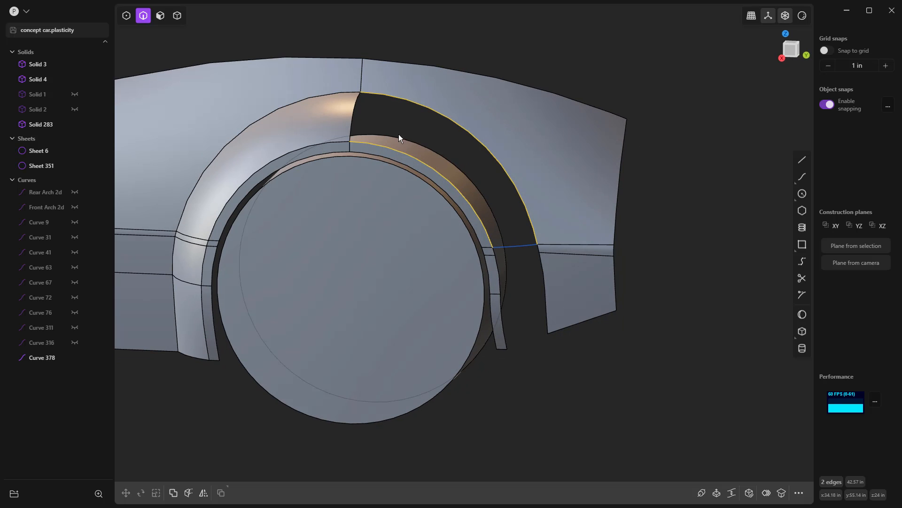
pyautogui.click(360, 102)
pyautogui.press('e')
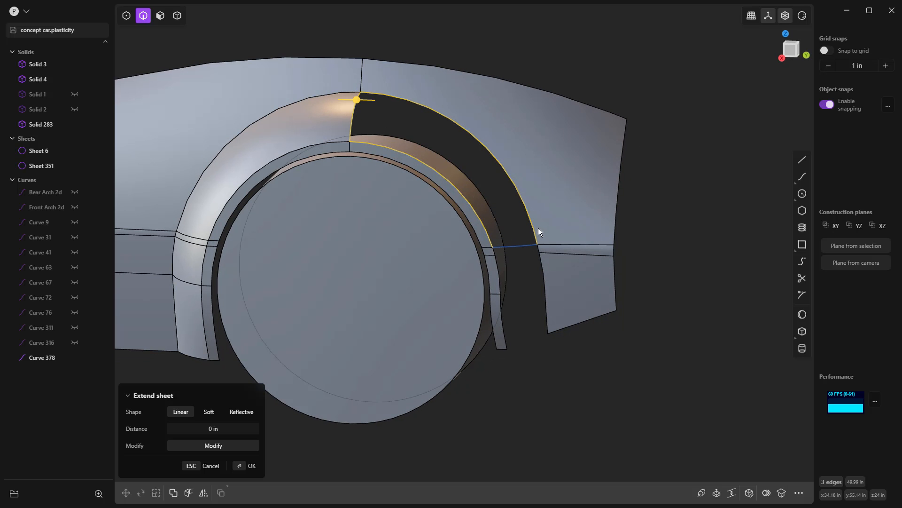
pyautogui.click(517, 245)
pyautogui.write('fpat')
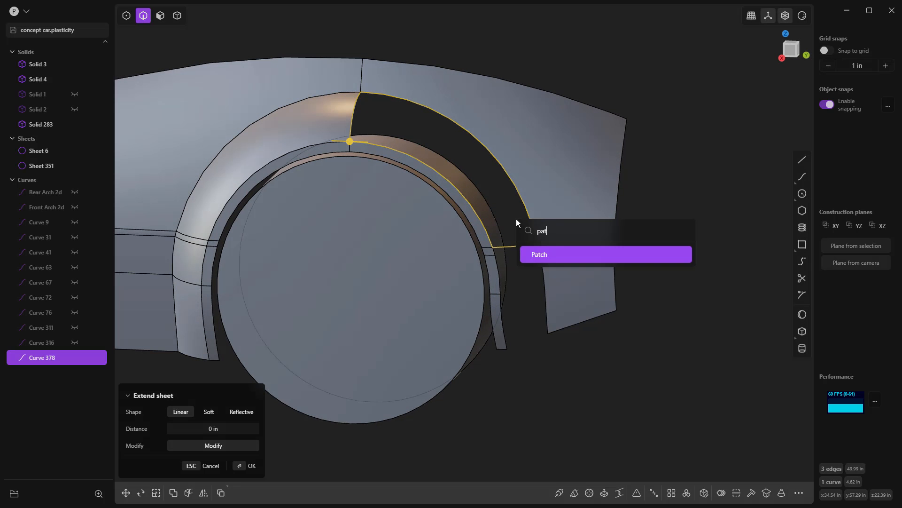
pyautogui.press('Return')
pyautogui.click(354, 110)
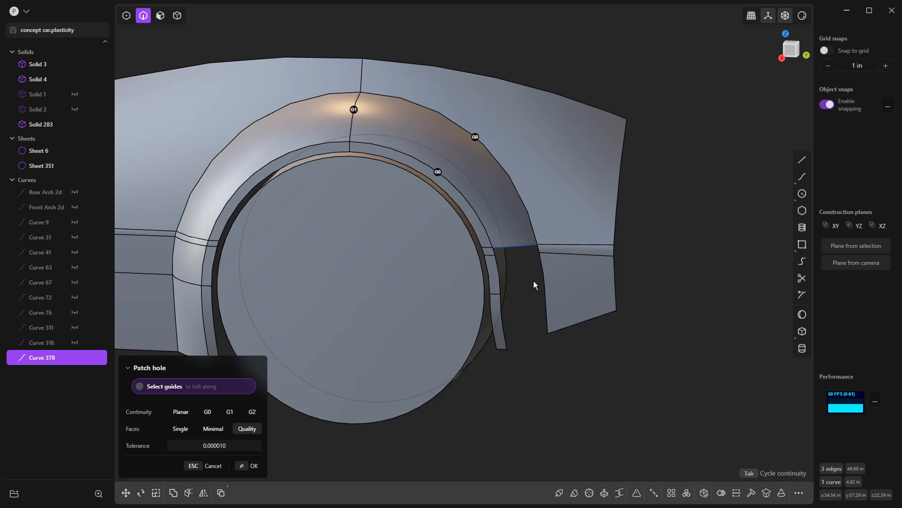
pyautogui.press('Return')
# Delete the bowed guide curve along the lower edge of the new arch patch
pyautogui.click(541, 323)
pyautogui.moveTo(540, 324); pyautogui.dragTo(616, 248, button='middle')
pyautogui.click(530, 252)
pyautogui.press('Delete')
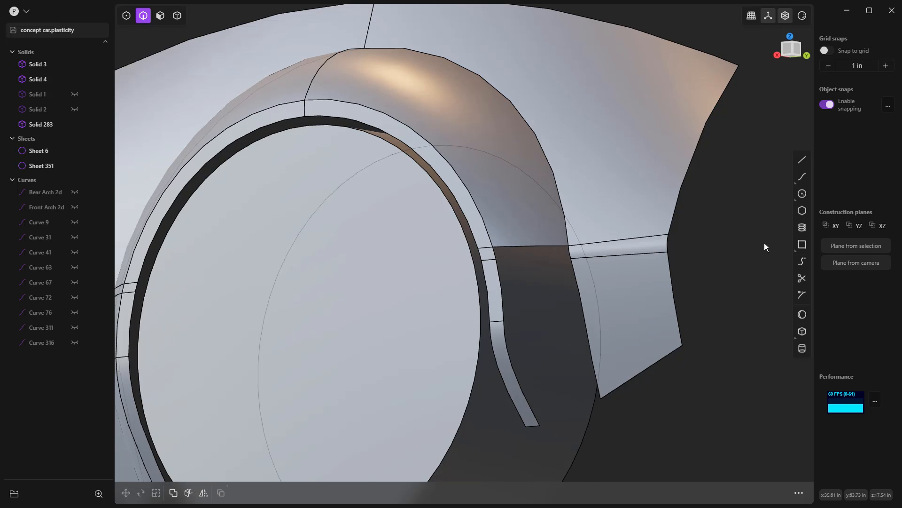
# Draw two straight lines from the arch strip to the body across the rear gap, one at the lower crease corners and one at the bottom corners
pyautogui.click(802, 160)
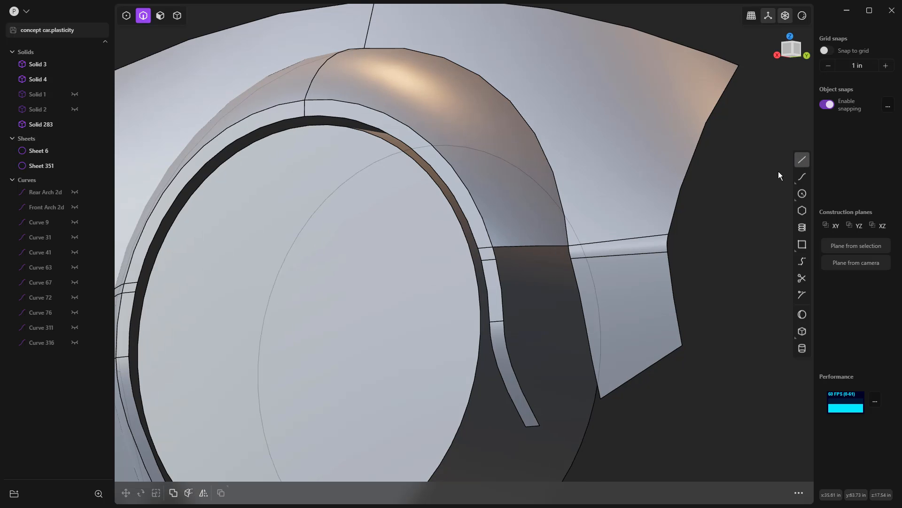
pyautogui.click(497, 259)
pyautogui.click(571, 258)
pyautogui.press('Return')
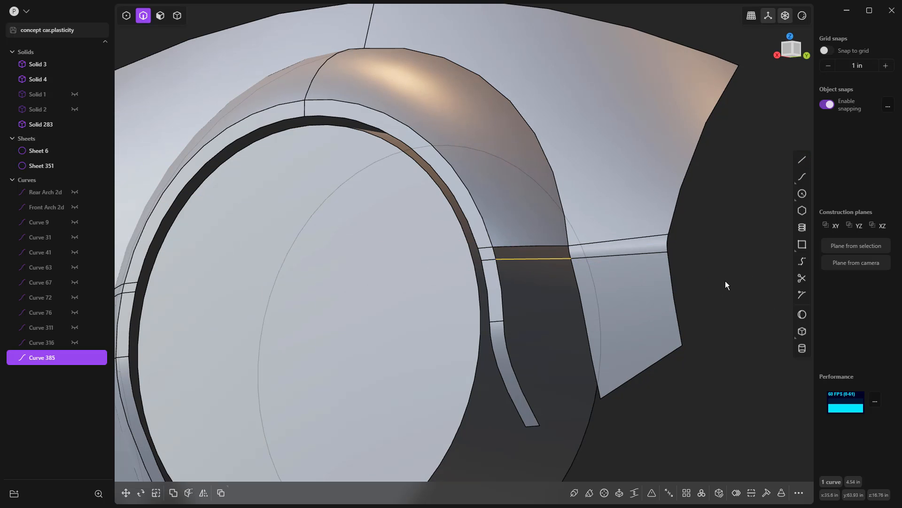
pyautogui.press('l')
pyautogui.click(539, 426)
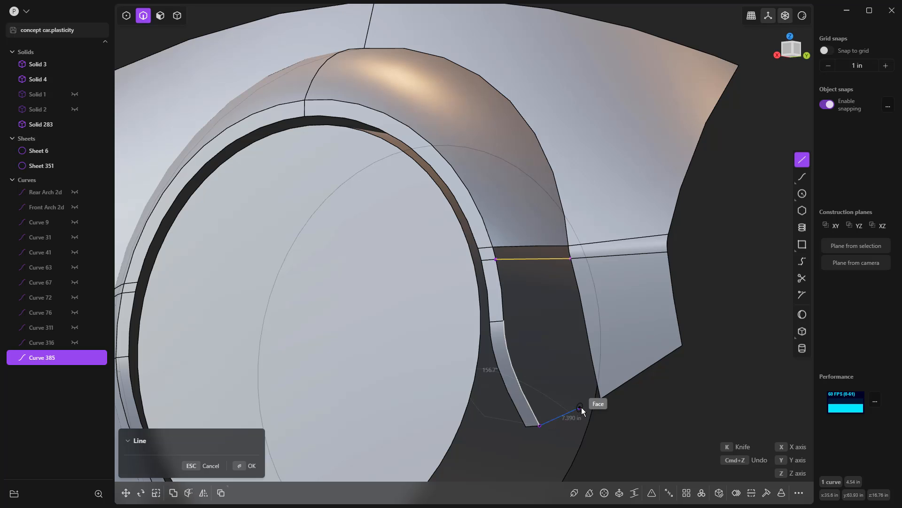
pyautogui.click(604, 400)
pyautogui.press('Return')
# Rebuild the bottom line and the lower crease line as curves with additional control points
pyautogui.scroll(-3, 644, 416)
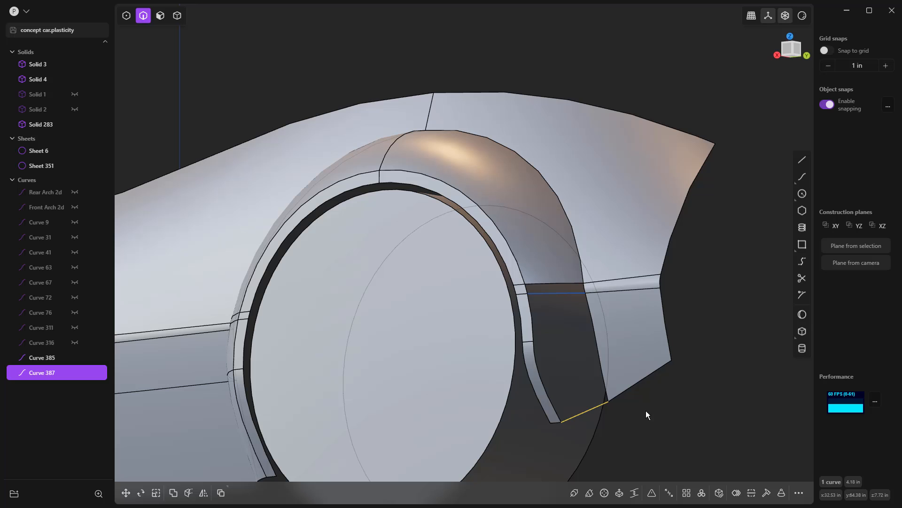
pyautogui.click(768, 490)
pyautogui.press('Escape')
pyautogui.click(570, 293)
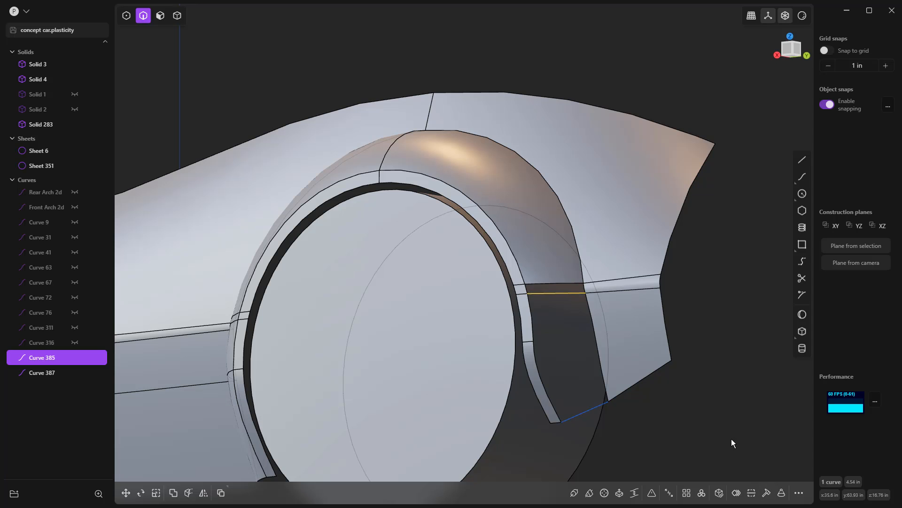
pyautogui.click(768, 490)
pyautogui.press('Escape')
# Bow the lower crease curve outward by moving its two middle control points about 0.32 in along X and 0.04 in along Y
pyautogui.press('ctrl+KP_7')
pyautogui.scroll(5, 527, 300)
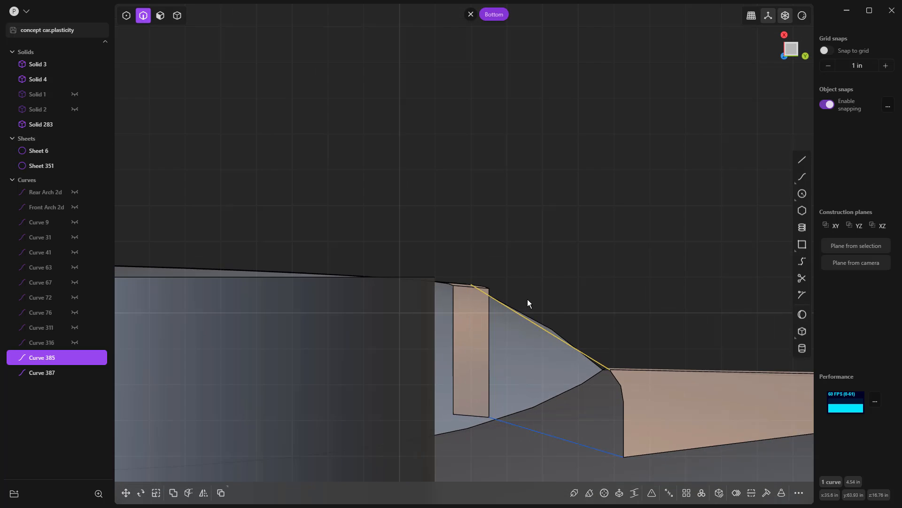
pyautogui.scroll(2, 528, 301)
pyautogui.press('5')
pyautogui.click(534, 286)
pyautogui.moveTo(501, 294); pyautogui.dragTo(605, 388)
pyautogui.press('g')
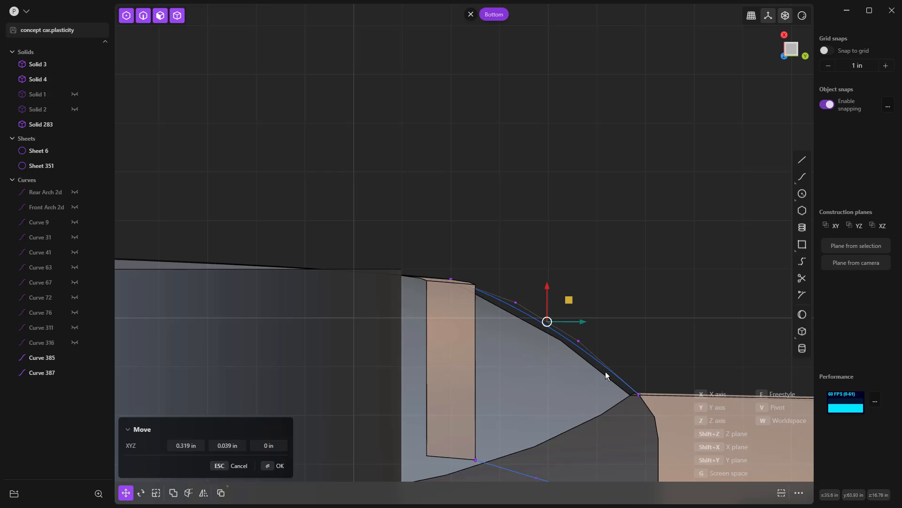
pyautogui.rightClick(625, 291)
# Bow the bottom curve across the rear gap outward by moving its two middle control points about 0.2 in along X
pyautogui.scroll(-2, 622, 290)
pyautogui.moveTo(624, 246); pyautogui.dragTo(627, 239, button='middle')
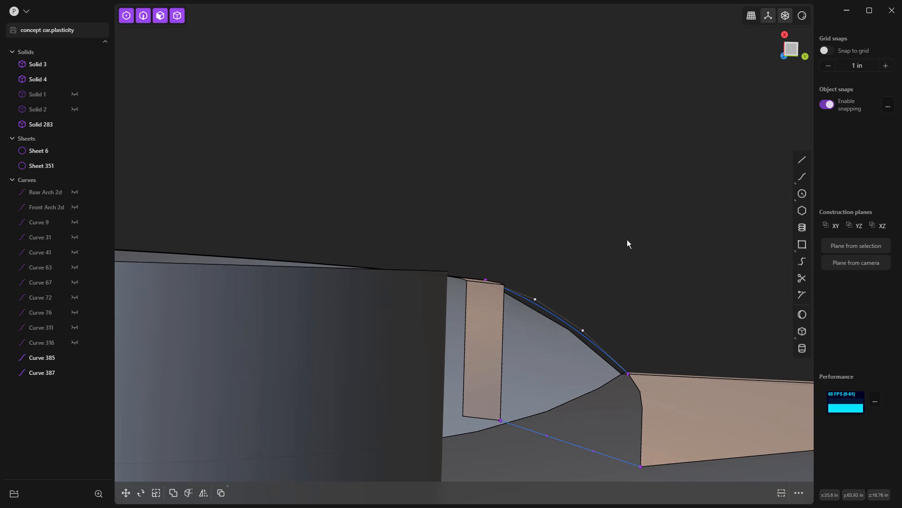
pyautogui.moveTo(596, 361); pyautogui.dragTo(580, 395, button='middle')
pyautogui.moveTo(533, 408); pyautogui.dragTo(637, 468)
pyautogui.keyDown('shift'); pyautogui.moveTo(633, 406); pyautogui.dragTo(583, 223, button='middle'); pyautogui.keyUp('shift')
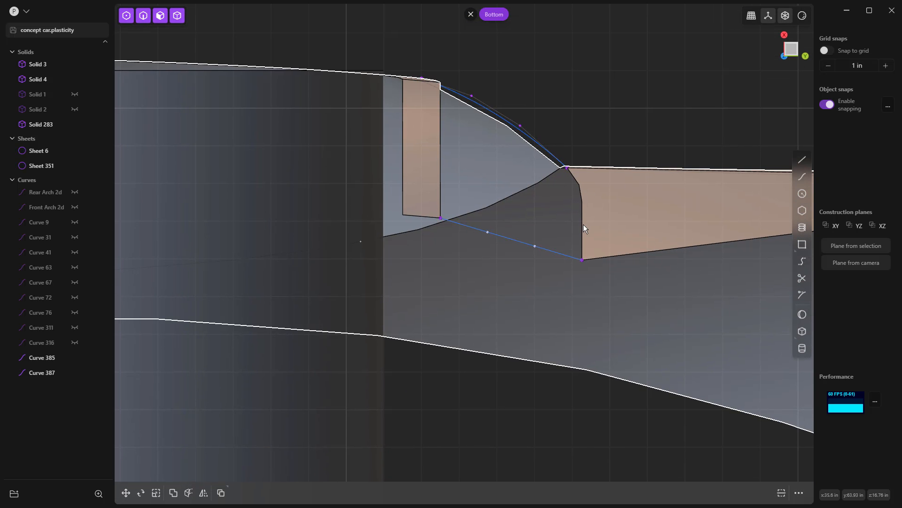
pyautogui.press('g')
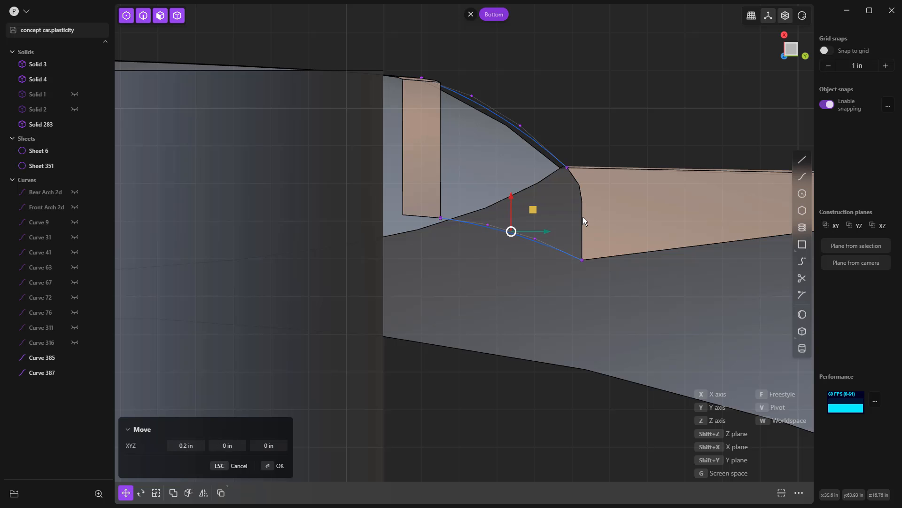
pyautogui.click(613, 123)
pyautogui.scroll(-1, 613, 121)
pyautogui.moveTo(613, 122); pyautogui.dragTo(586, 187, button='middle')
pyautogui.click(554, 293)
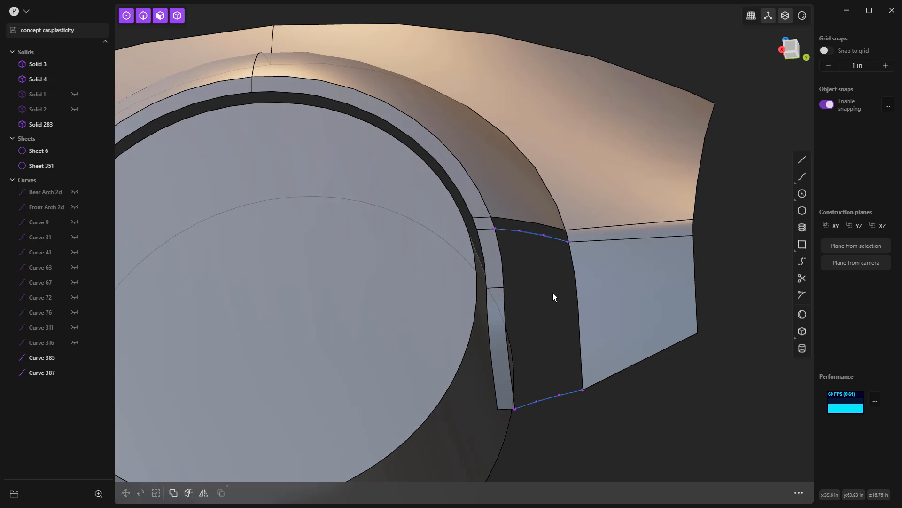
pyautogui.press('2')
pyautogui.click(502, 255)
pyautogui.keyDown('shift'); pyautogui.click(506, 298); pyautogui.keyUp('shift')
pyautogui.keyDown('shift'); pyautogui.click(572, 259); pyautogui.keyUp('shift')
pyautogui.keyDown('shift'); pyautogui.click(579, 320); pyautogui.keyUp('shift')
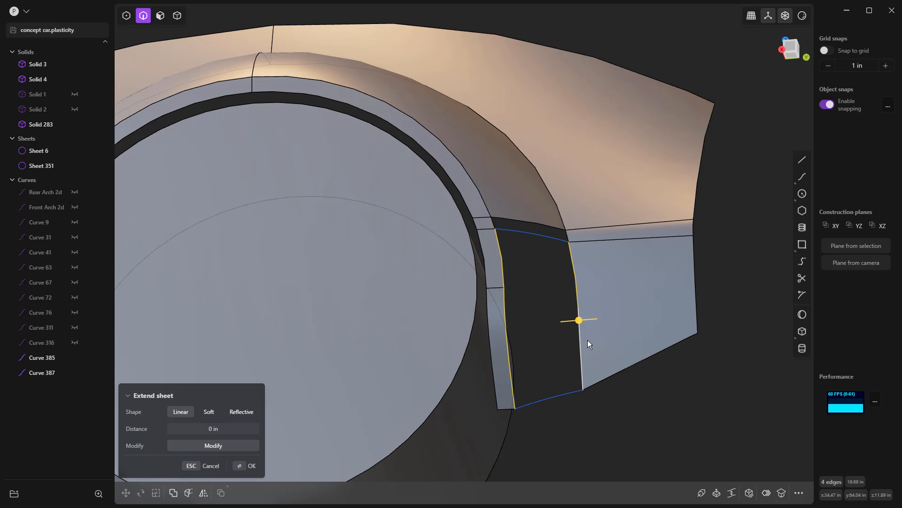
pyautogui.keyDown('shift'); pyautogui.click(565, 394); pyautogui.keyUp('shift')
pyautogui.keyDown('shift'); pyautogui.click(558, 245); pyautogui.keyUp('shift')
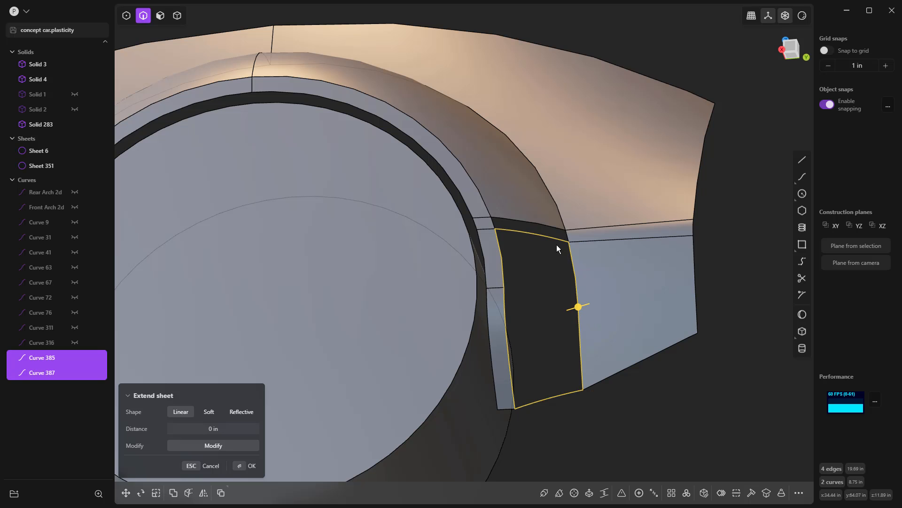
pyautogui.press('space')
pyautogui.write('pat')
pyautogui.press('Return')
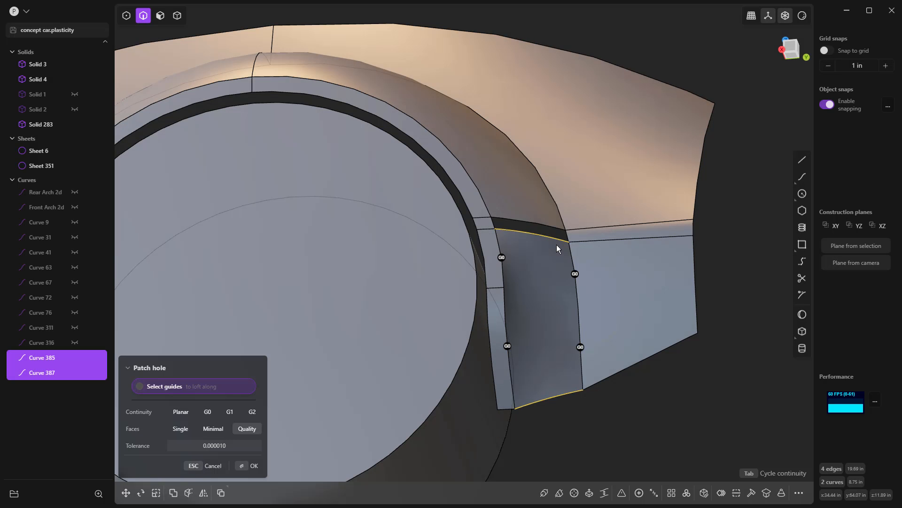
pyautogui.moveTo(550, 305)
pyautogui.mouseDown(button='middle')
pyautogui.moveTo(534, 227)
pyautogui.moveTo(546, 284)
pyautogui.moveTo(560, 302)
pyautogui.mouseUp(button='middle')
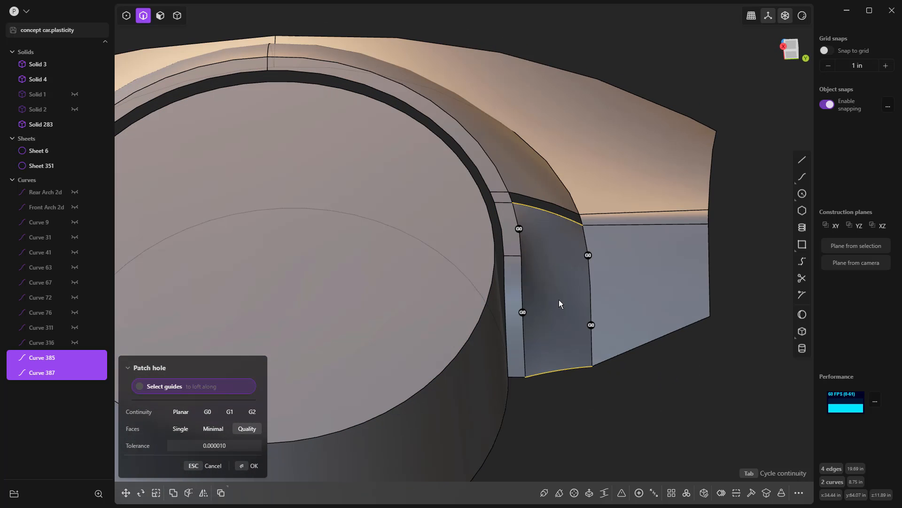
pyautogui.press('Escape')
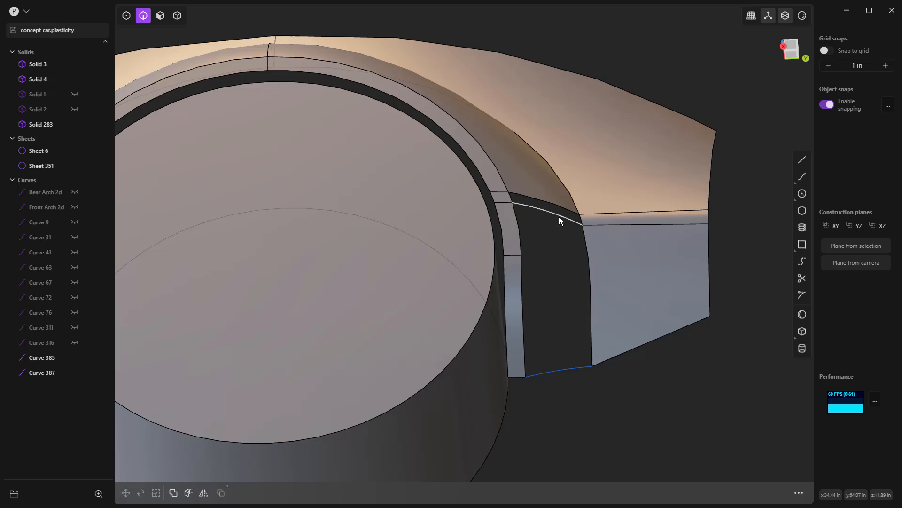
# Loft between the arch strip edges and the body edges below the crease, using the bowed crease curve as a guide
pyautogui.click(584, 235)
pyautogui.keyDown('shift'); pyautogui.click(591, 308); pyautogui.keyUp('shift')
pyautogui.keyDown('shift'); pyautogui.click(521, 275); pyautogui.keyUp('shift')
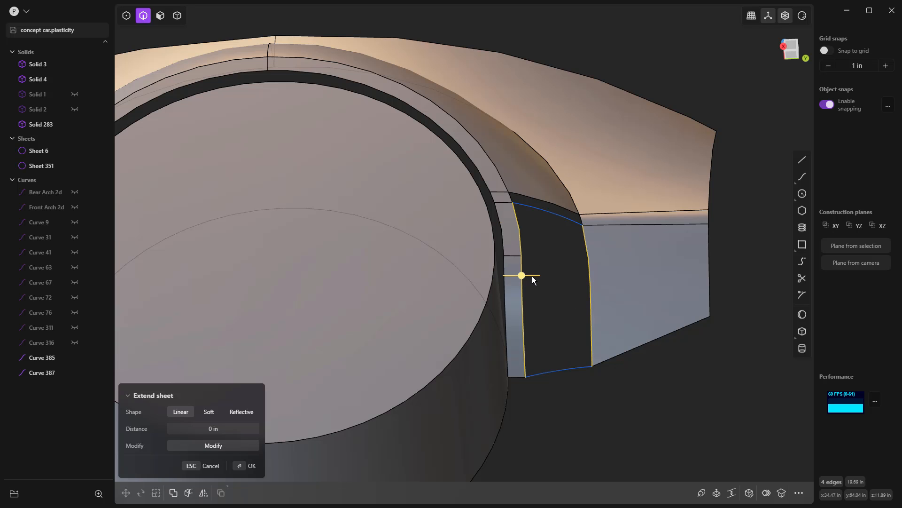
pyautogui.press('l')
pyautogui.click(588, 256)
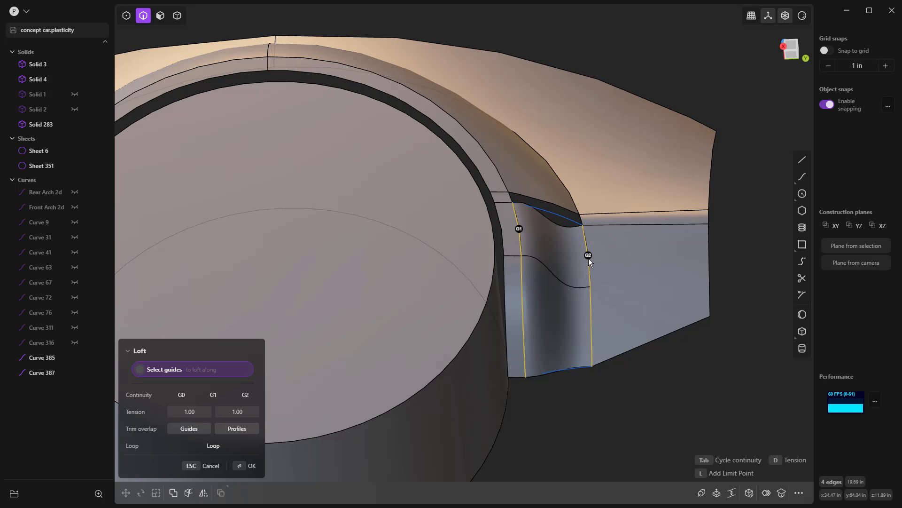
pyautogui.click(519, 229)
pyautogui.click(552, 215)
pyautogui.moveTo(568, 369); pyautogui.dragTo(631, 375, button='middle')
pyautogui.press('Return')
# Delete the bowed guide curve along the upper edge of the new loft
pyautogui.moveTo(531, 293); pyautogui.dragTo(536, 249, button='middle')
pyautogui.scroll(4, 532, 247)
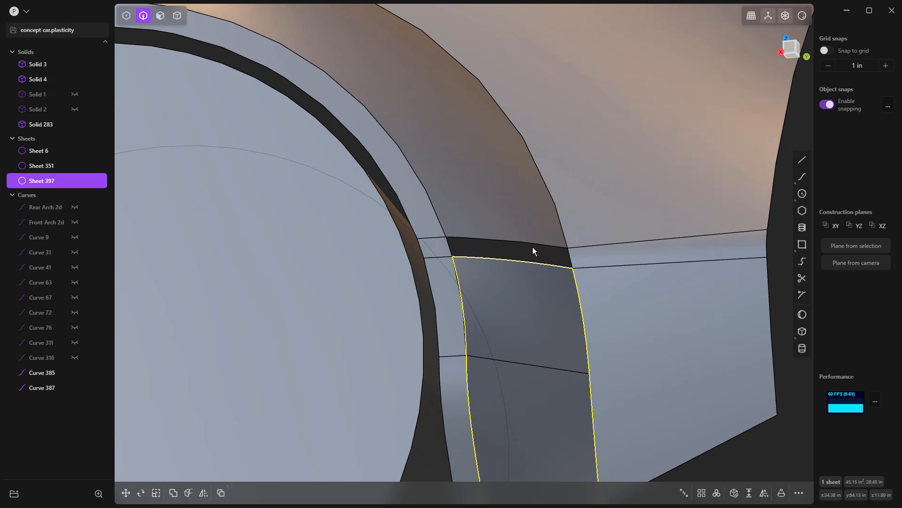
pyautogui.keyDown('shift'); pyautogui.click(570, 256); pyautogui.keyUp('shift')
pyautogui.keyDown('shift'); pyautogui.click(561, 247); pyautogui.keyUp('shift')
pyautogui.press('Escape')
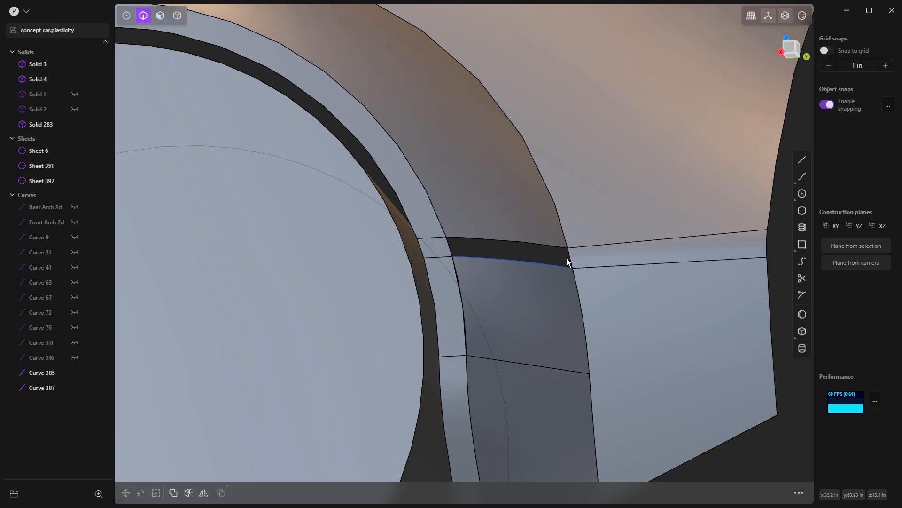
pyautogui.click(554, 265)
pyautogui.press('Delete')
# Join the lower rear loft to the car body sheet
pyautogui.click(545, 286)
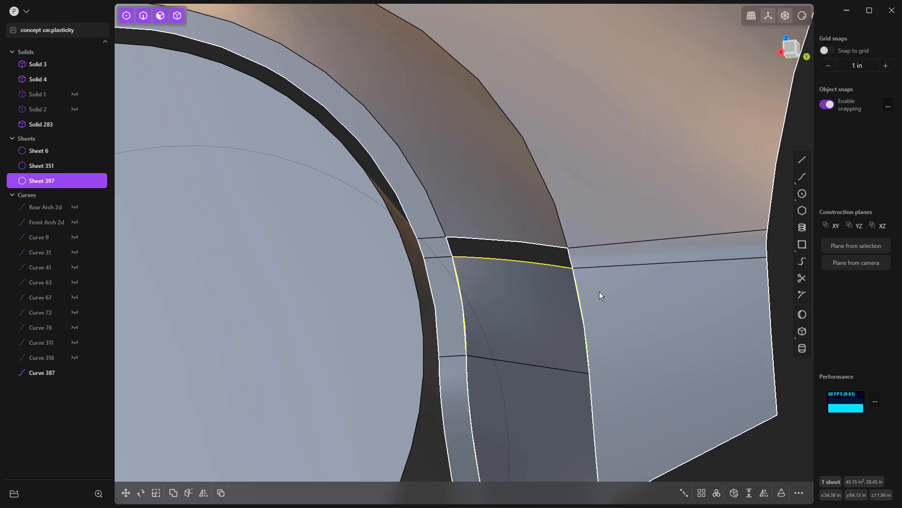
pyautogui.keyDown('shift'); pyautogui.click(599, 291); pyautogui.keyUp('shift')
pyautogui.press('j')
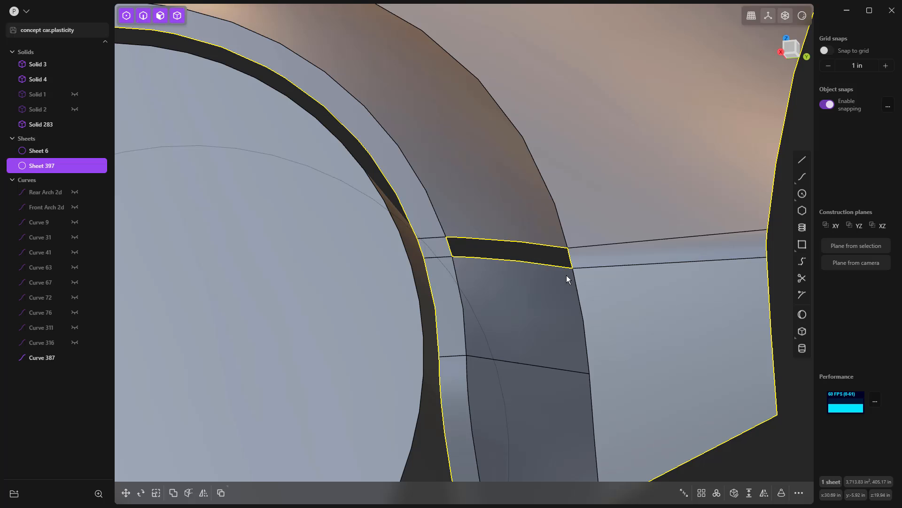
# Loft across the narrow crease gap between the upper patch and lower loft with G1, using the short strip and body edges as G0 guides
pyautogui.click(546, 253)
pyautogui.press('2')
pyautogui.click(547, 249)
pyautogui.press('e')
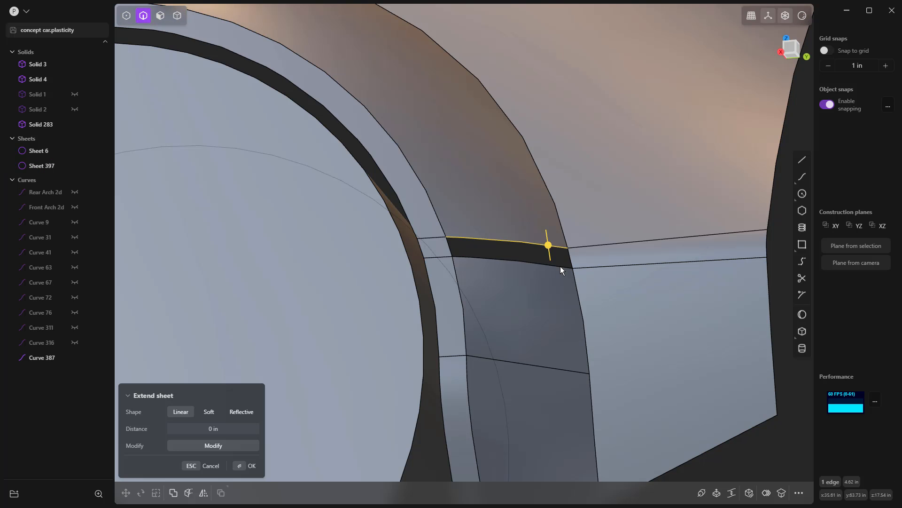
pyautogui.press('l')
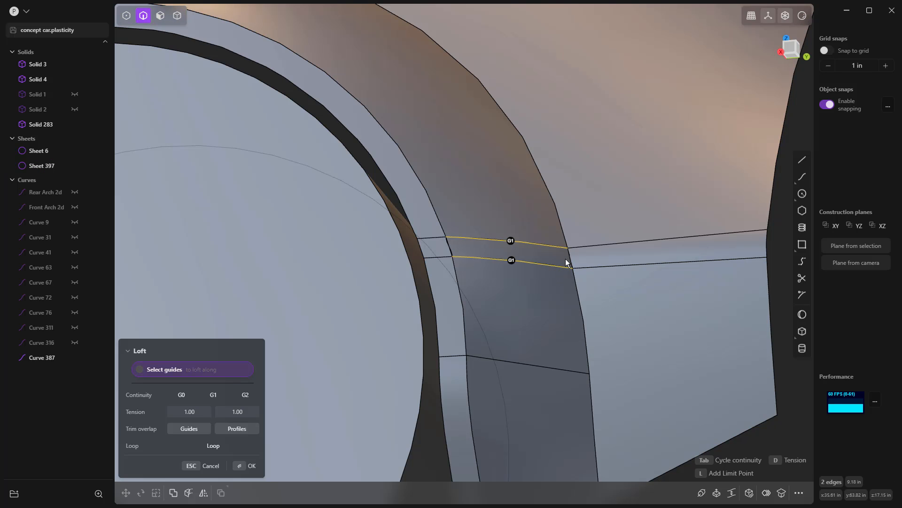
pyautogui.click(450, 247)
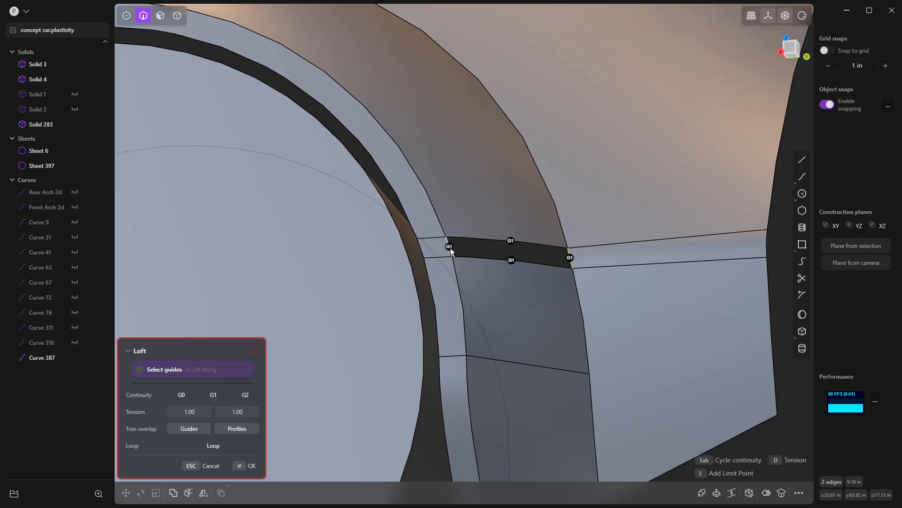
pyautogui.click(569, 258)
pyautogui.scroll(-5, 572, 259)
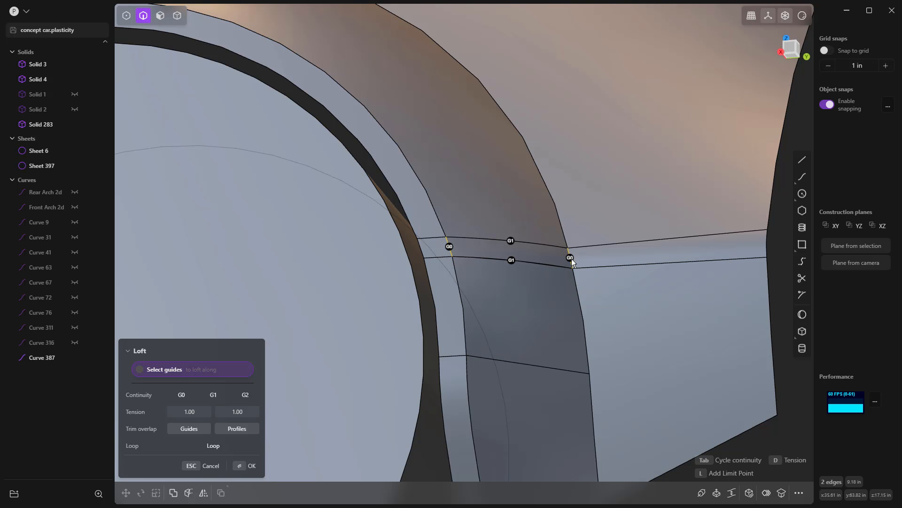
pyautogui.press('Return')
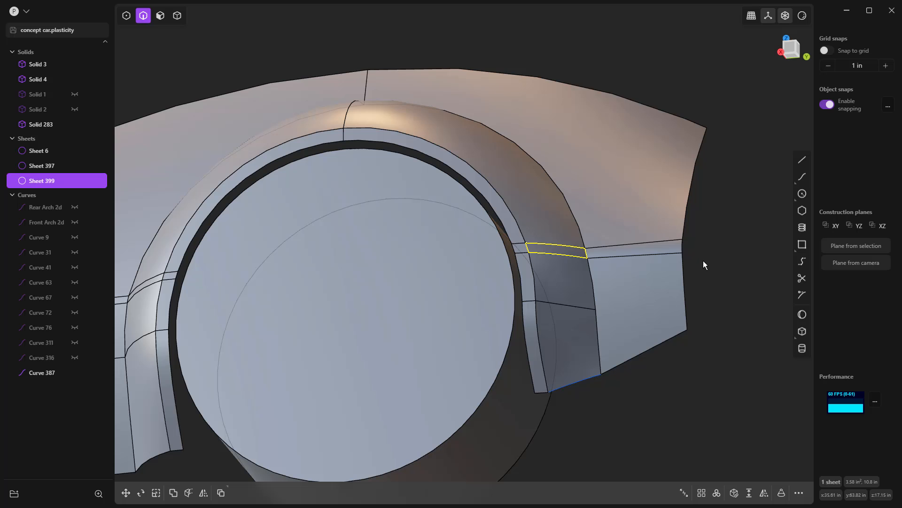
# Join the narrow crease loft to the car body sheet
pyautogui.click(565, 221)
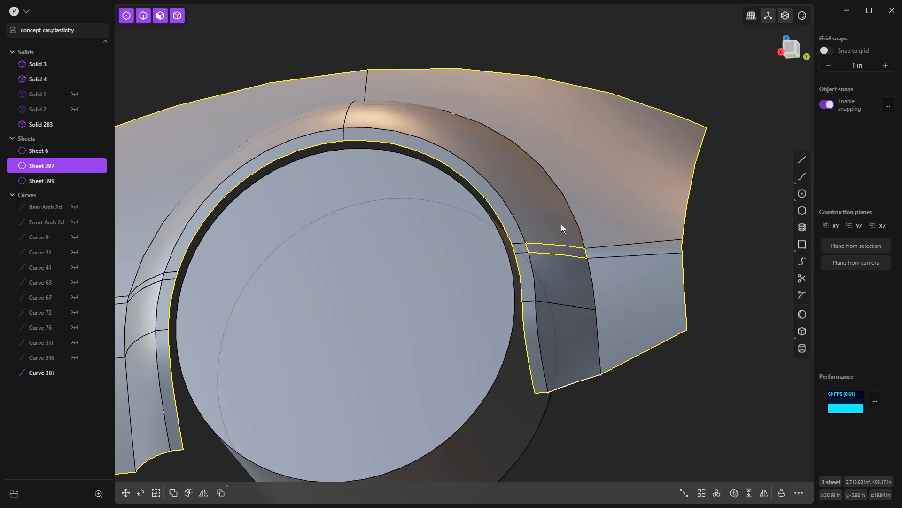
pyautogui.scroll(3, 572, 220)
pyautogui.keyDown('shift'); pyautogui.click(568, 254); pyautogui.keyUp('shift')
pyautogui.hotkey('ctrl', 'j')
pyautogui.click(746, 273)
# Delete the remaining guide curve along the bottom of the rear arch
pyautogui.scroll(-6, 656, 244)
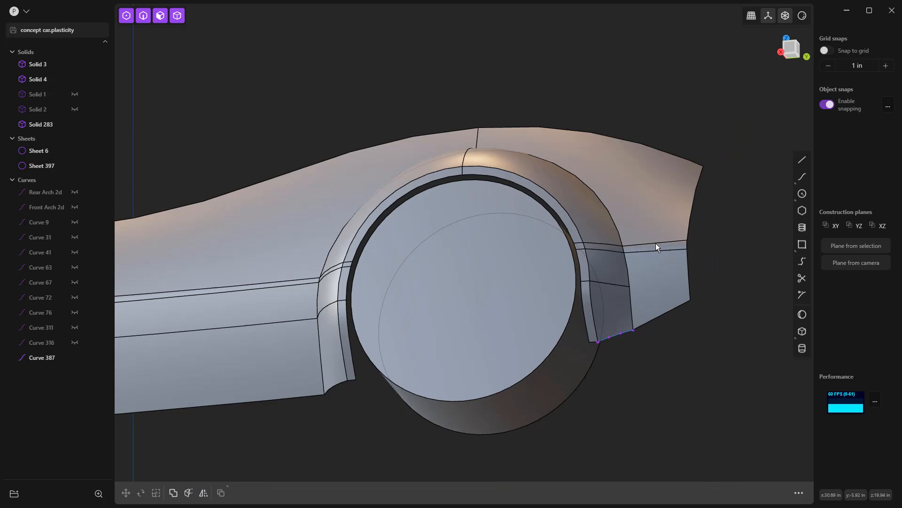
pyautogui.scroll(4, 630, 315)
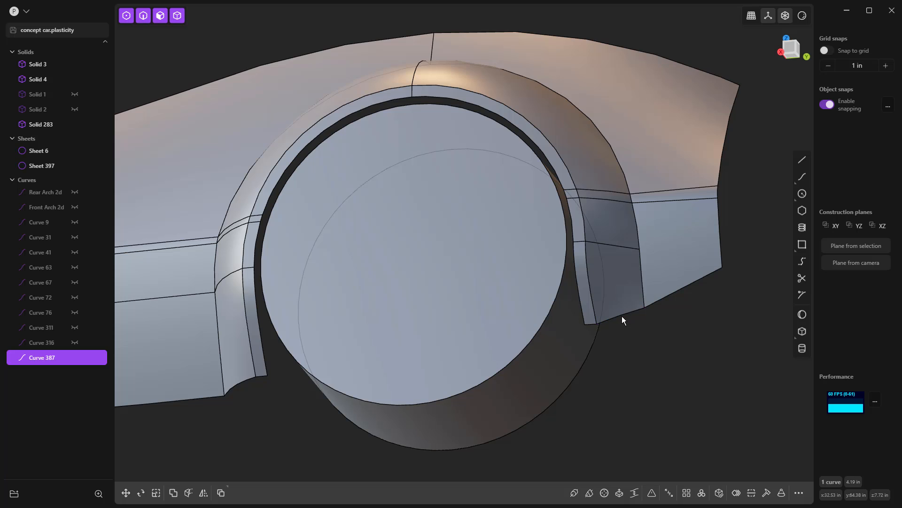
pyautogui.press('Delete')
pyautogui.scroll(-2, 638, 322)
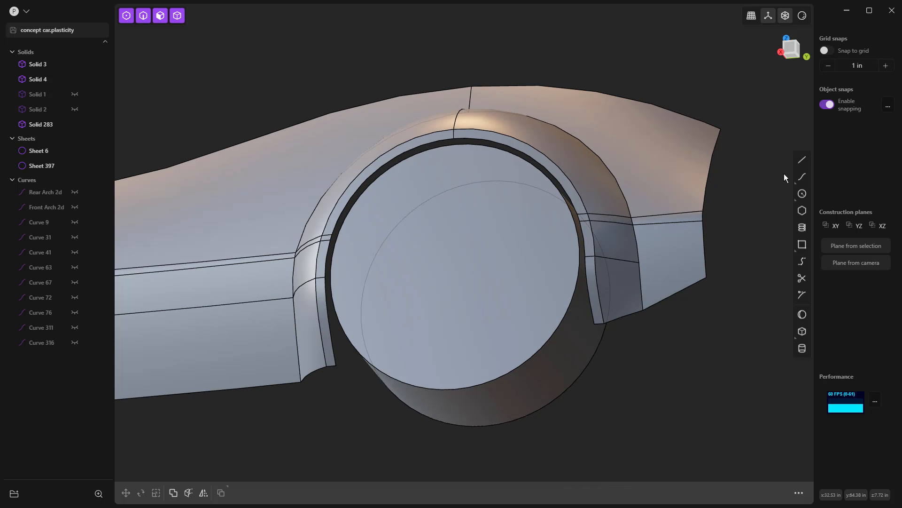
# Switch the viewport to the glossy red display without edges and examine the highlights across the rear wheel arch surfaces
pyautogui.click(802, 15)
pyautogui.click(767, 119)
pyautogui.click(782, 64)
pyautogui.scroll(-2, 644, 216)
pyautogui.moveTo(644, 241); pyautogui.dragTo(749, 256, button='middle')
pyautogui.scroll(10, 457, 240)
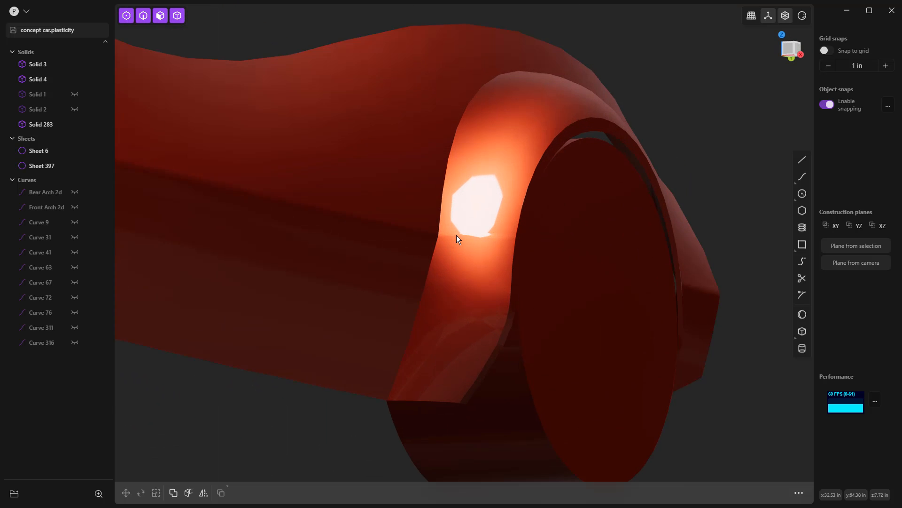
pyautogui.scroll(2, 489, 253)
pyautogui.moveTo(484, 252); pyautogui.dragTo(491, 274, button='middle')
pyautogui.scroll(-5, 458, 253)
pyautogui.scroll(-3, 459, 256)
pyautogui.scroll(5, 600, 262)
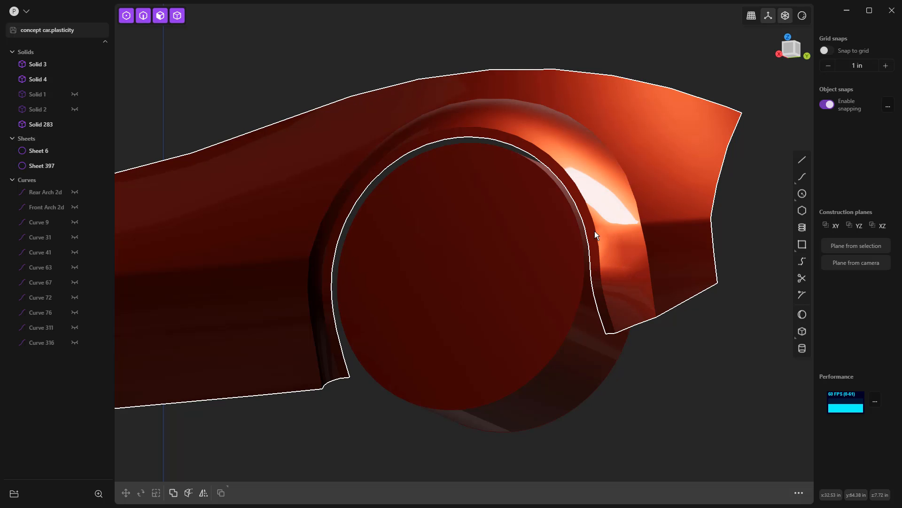
pyautogui.moveTo(608, 250); pyautogui.dragTo(649, 227, button='middle')
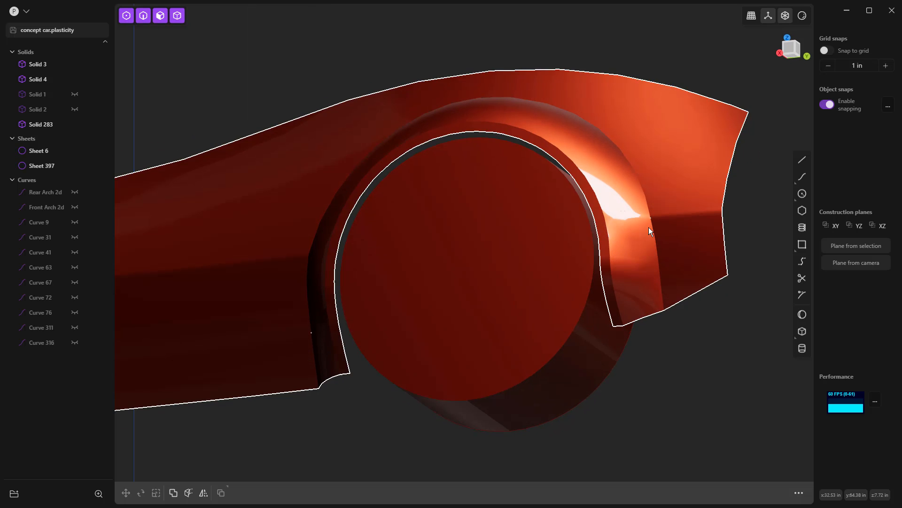
# Restore the gray shaded display with visible edges
pyautogui.click(801, 19)
pyautogui.click(754, 117)
pyautogui.click(747, 53)
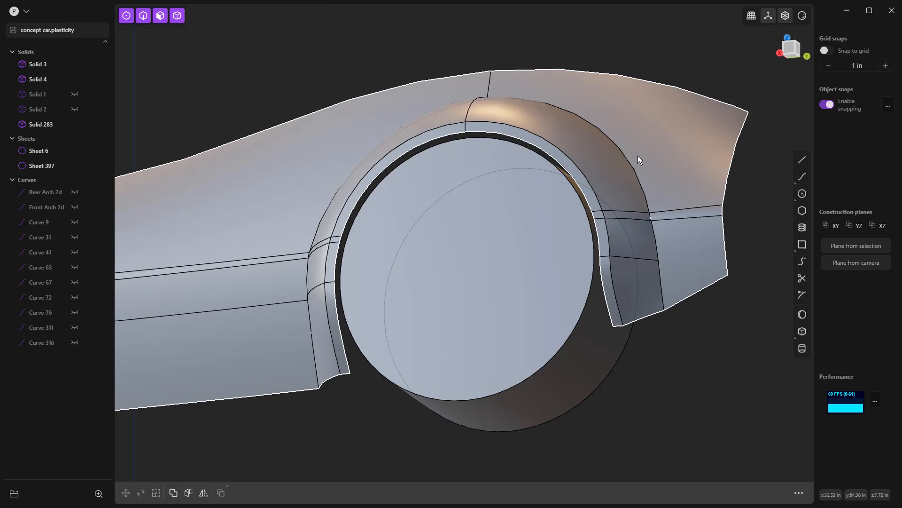
# Examine the rear arch's lower edges and the whole car's profile in the right side view
pyautogui.scroll(-2, 639, 159)
pyautogui.press('KP_3')
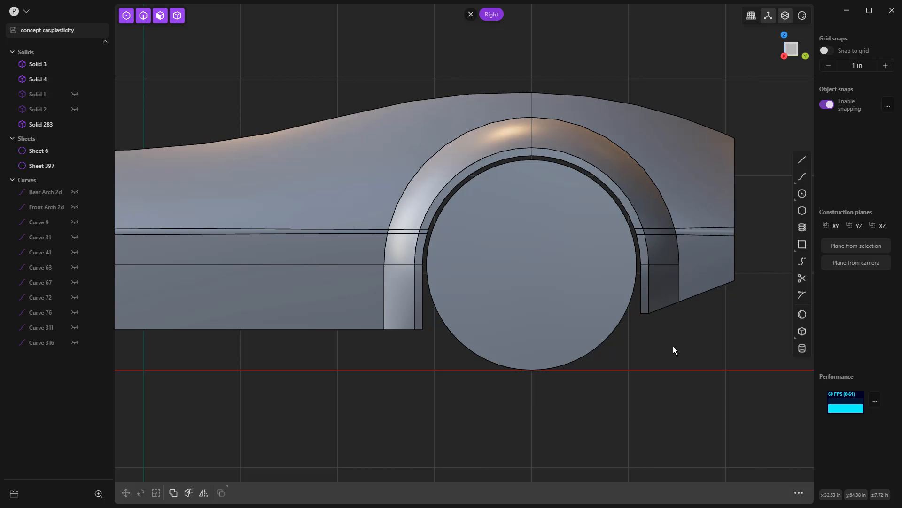
pyautogui.scroll(3, 666, 256)
pyautogui.click(663, 246)
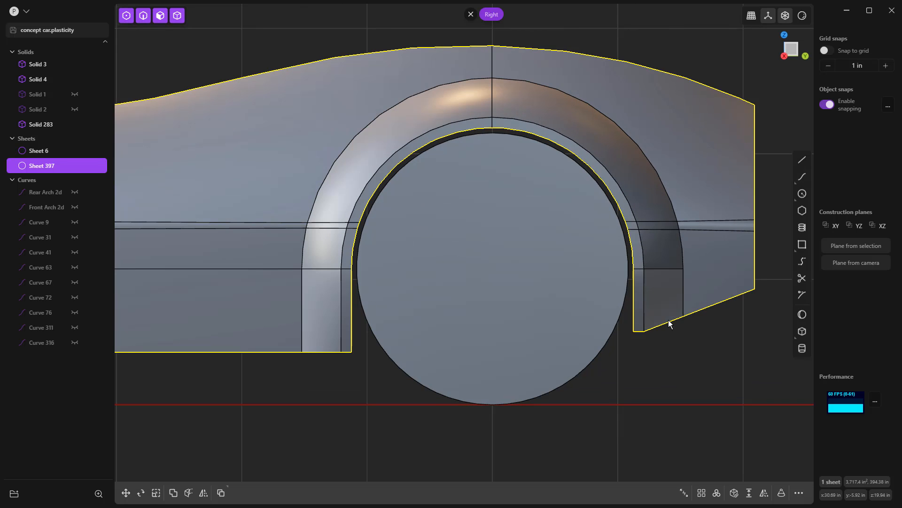
pyautogui.scroll(-4, 664, 357)
pyautogui.click(638, 361)
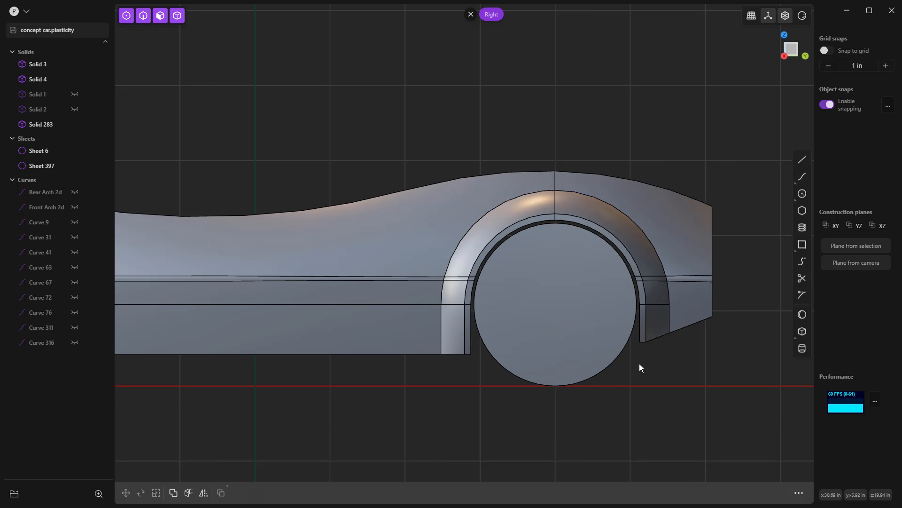
pyautogui.keyDown('shift'); pyautogui.moveTo(645, 373); pyautogui.dragTo(653, 344, button='middle'); pyautogui.keyUp('shift')
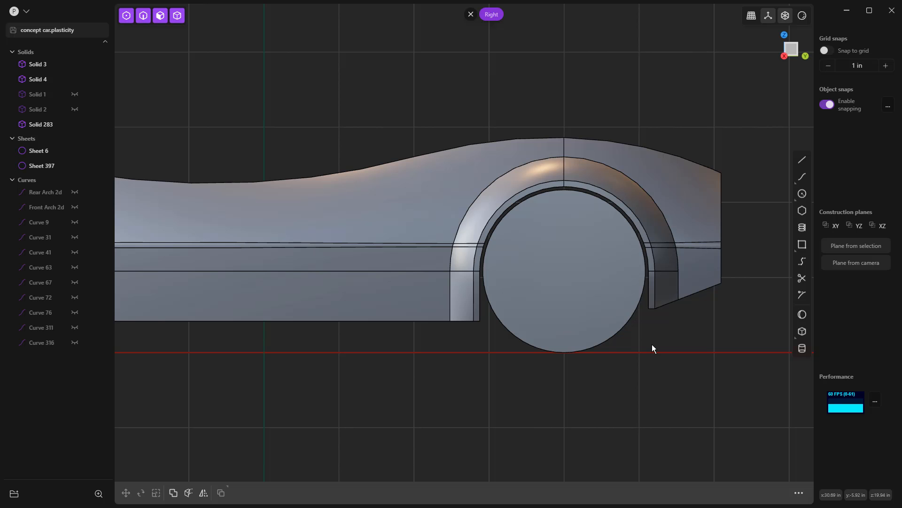
pyautogui.scroll(-6, 653, 344)
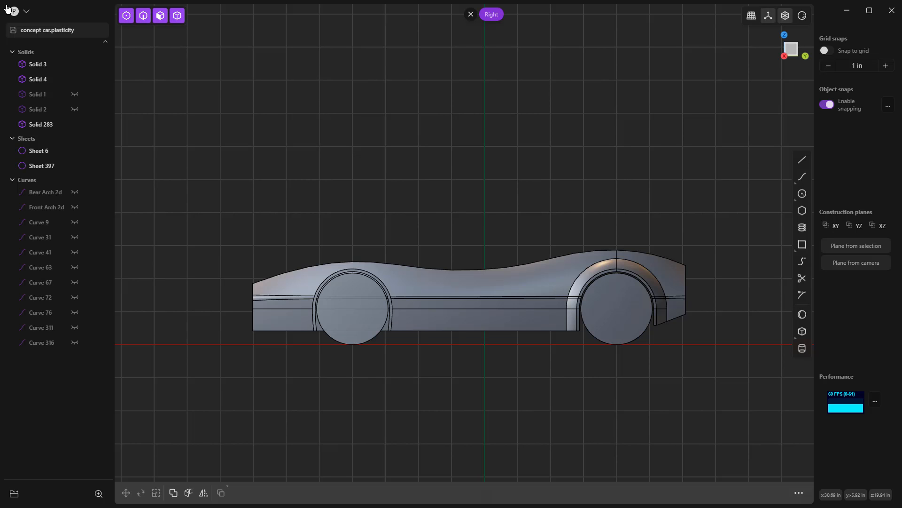
# Save a copy of the model as concept car2.plasticity in the Car Series folder
pyautogui.click(25, 10)
pyautogui.click(63, 63)
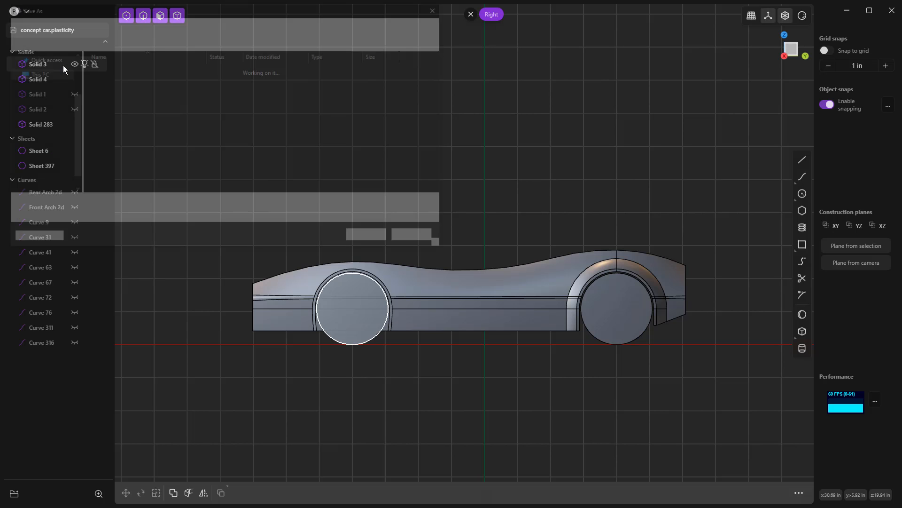
pyautogui.click(138, 99)
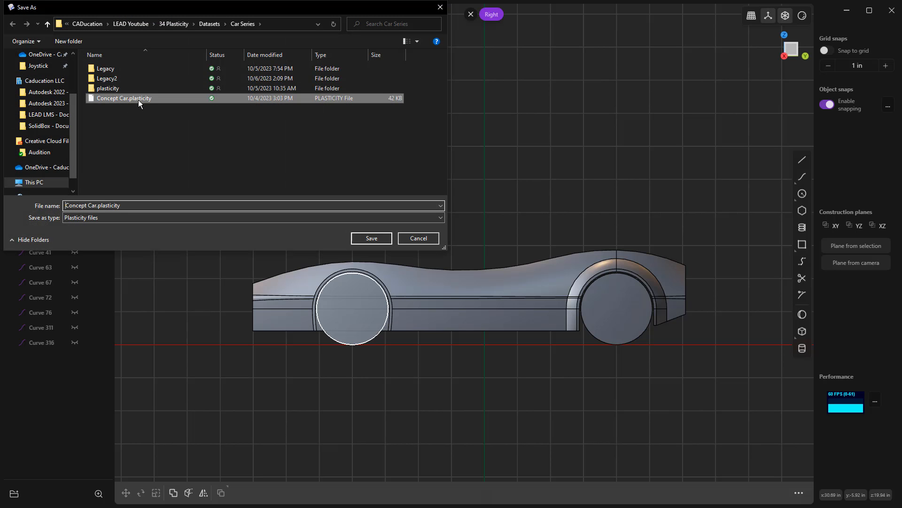
pyautogui.click(96, 204)
pyautogui.click(96, 205)
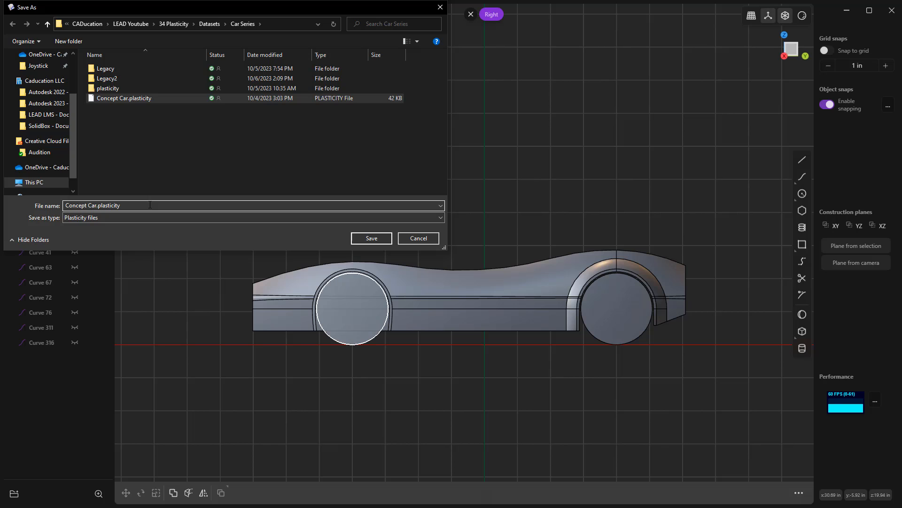
pyautogui.write('2')
pyautogui.press('Return')
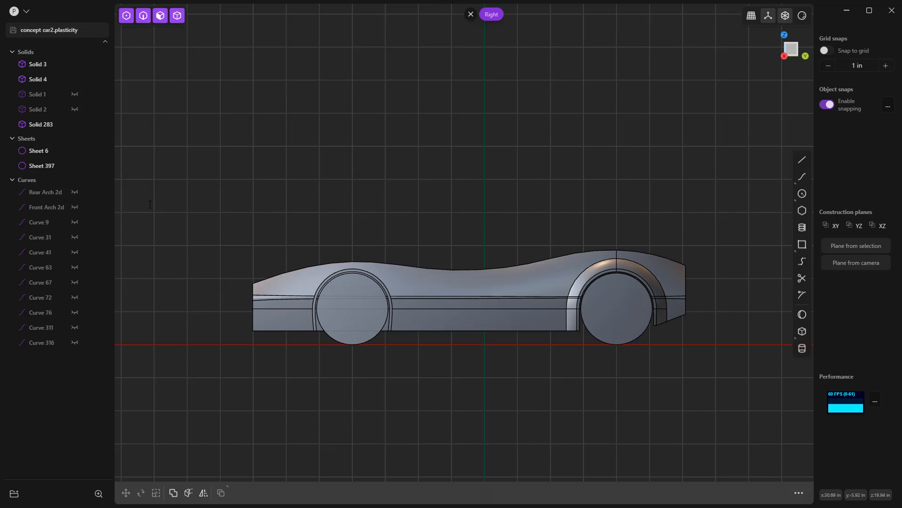